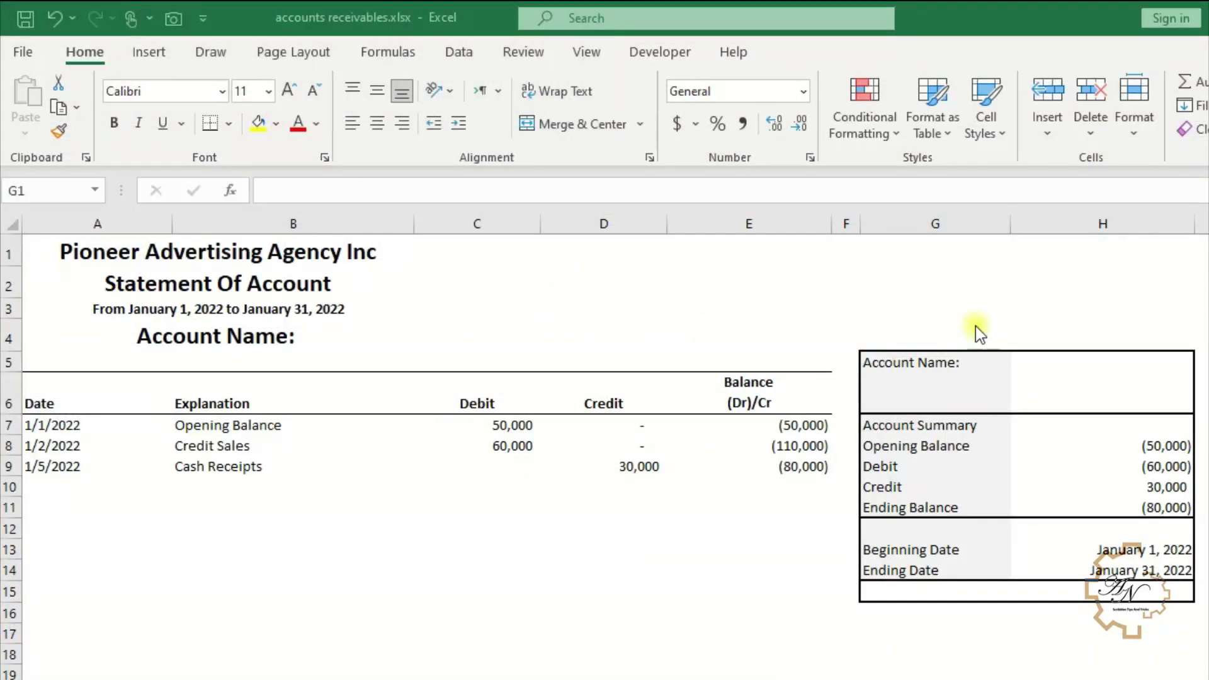
# - Look through each customer statement sheet, then return to the Index sheet
pyautogui.click(1059, 363)
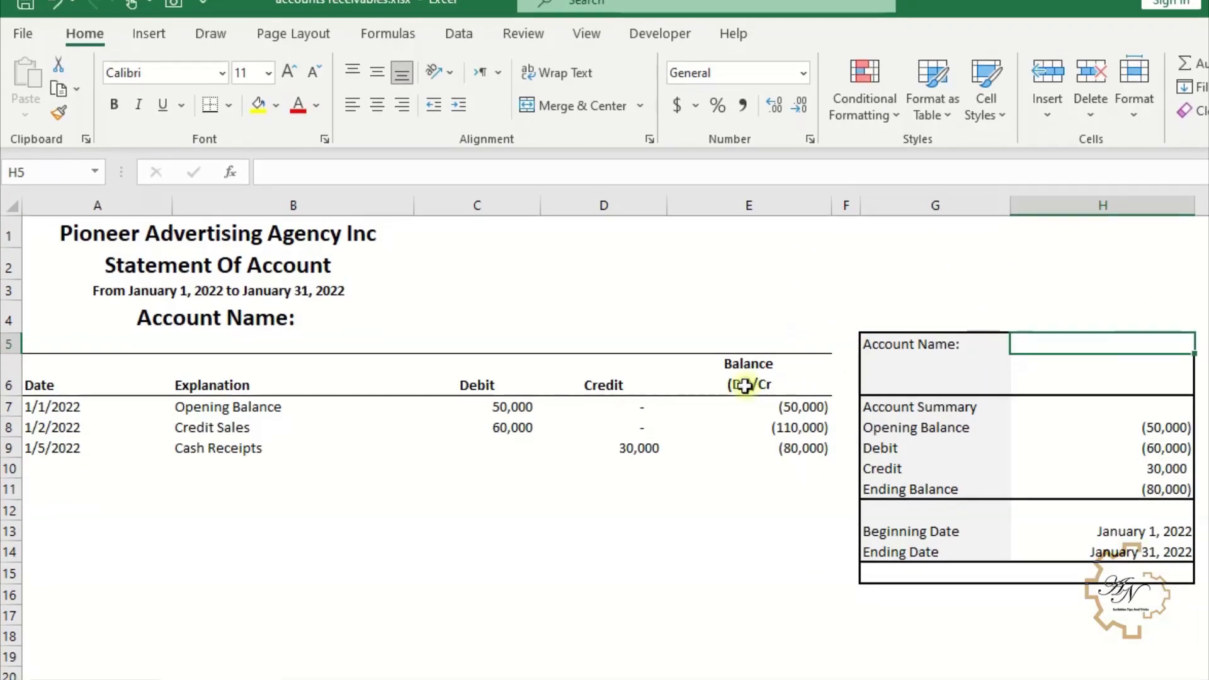
pyautogui.click(334, 667)
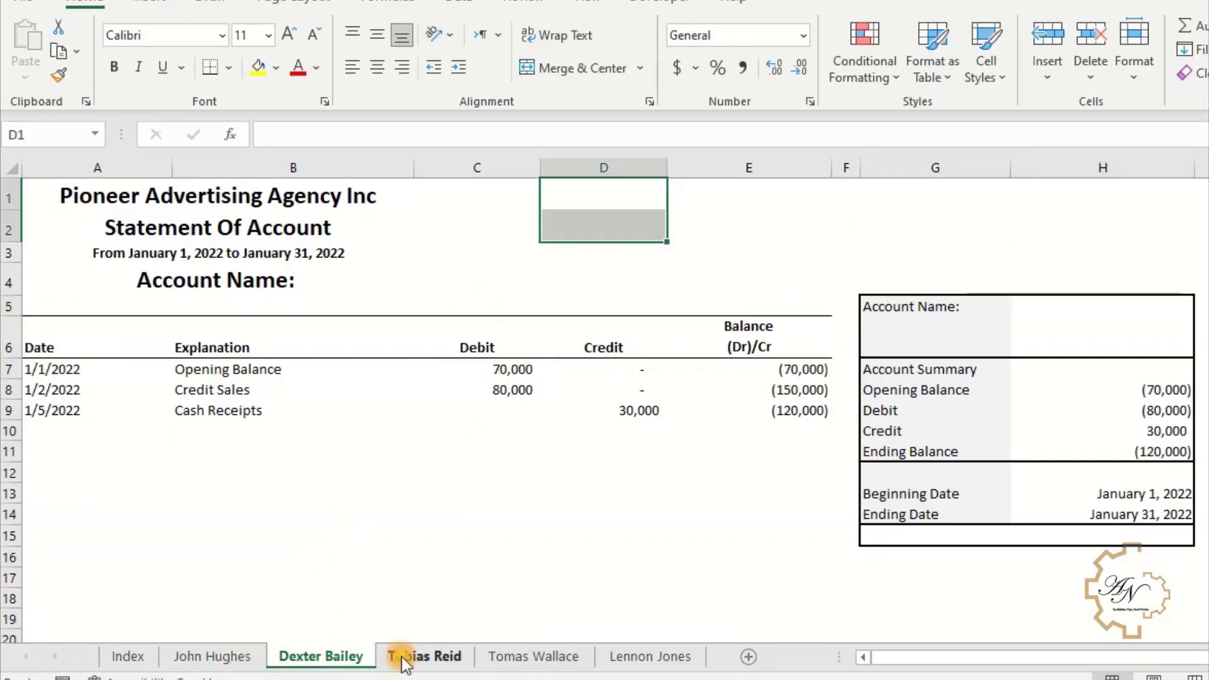
pyautogui.click(419, 667)
pyautogui.click(517, 669)
pyautogui.click(648, 656)
pyautogui.click(128, 656)
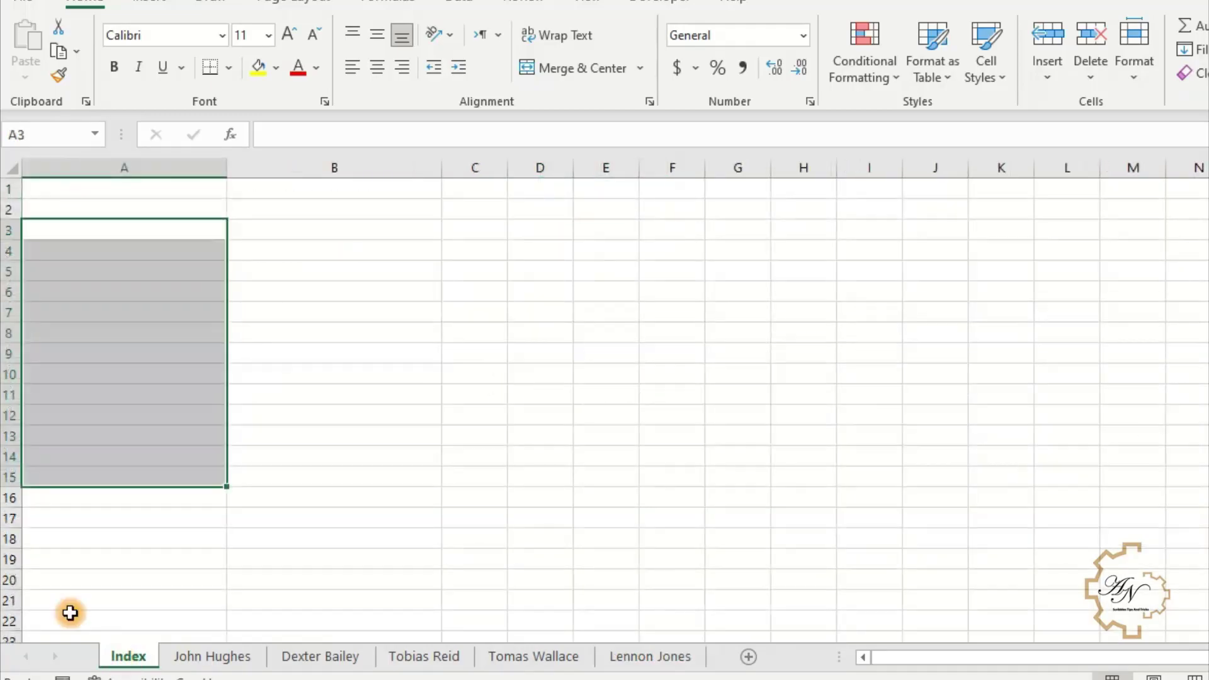
# - Select A3:A13 on Index, then group the first through last customer sheets with G1 active
pyautogui.moveTo(111, 230); pyautogui.dragTo(130, 444)
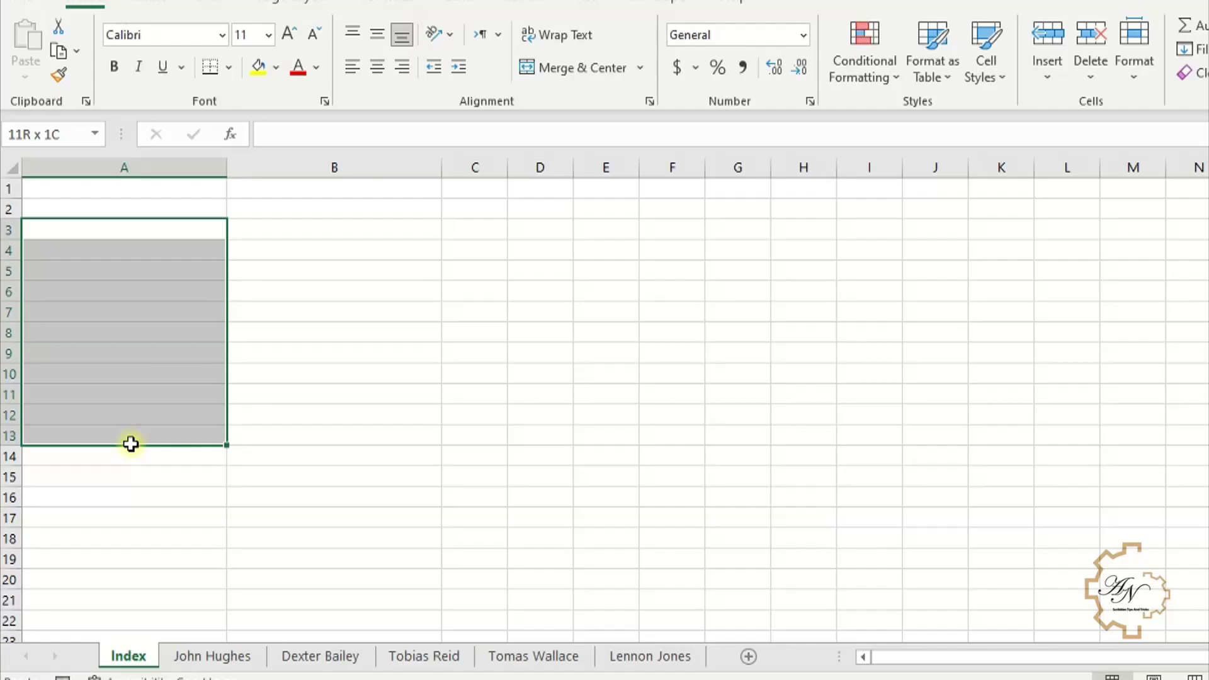
pyautogui.moveTo(130, 443); pyautogui.dragTo(130, 446)
pyautogui.click(212, 656)
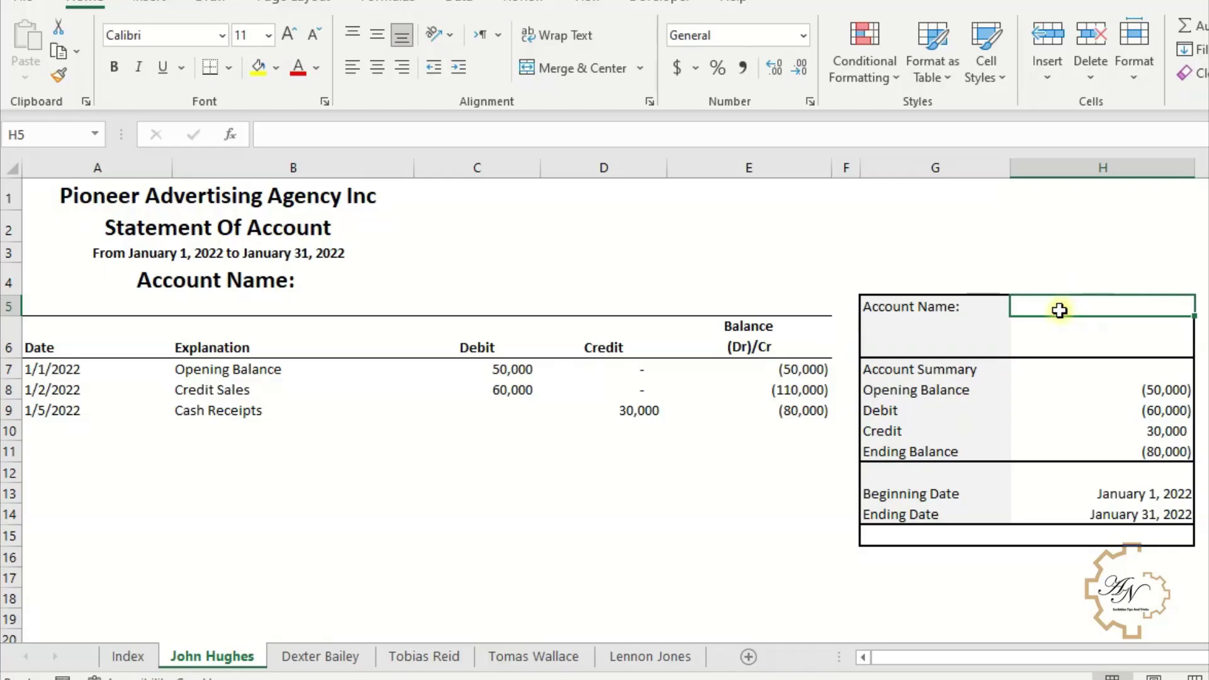
pyautogui.click(901, 199)
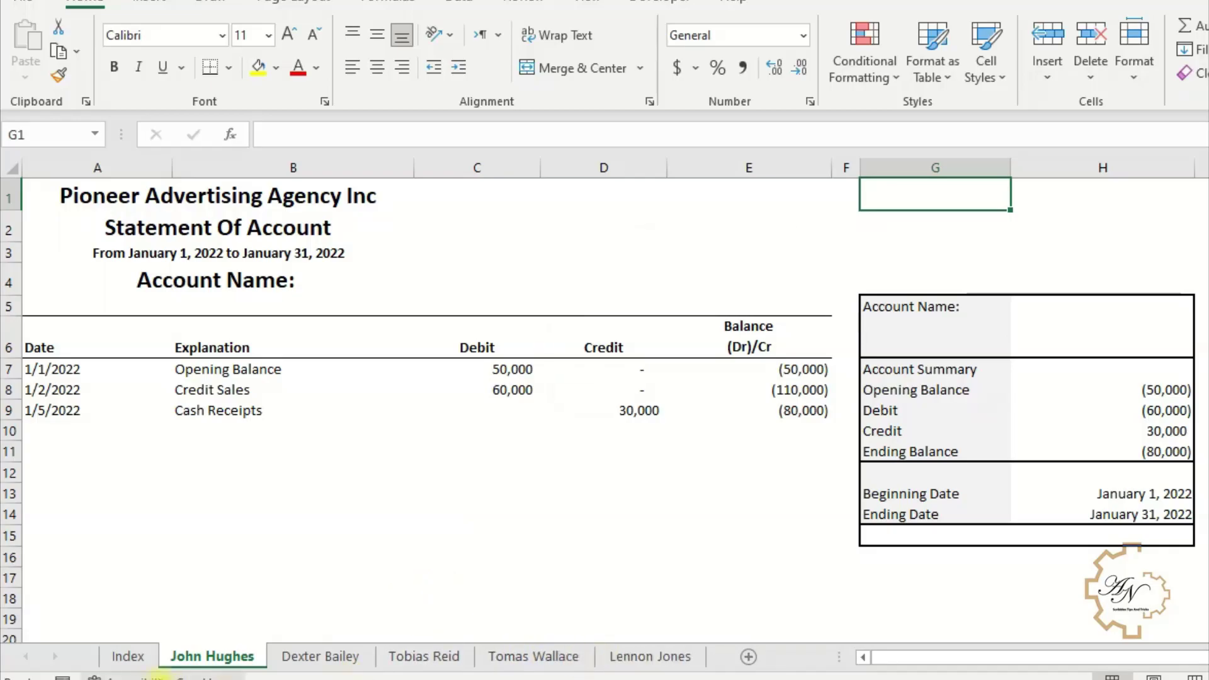
pyautogui.press('shift')
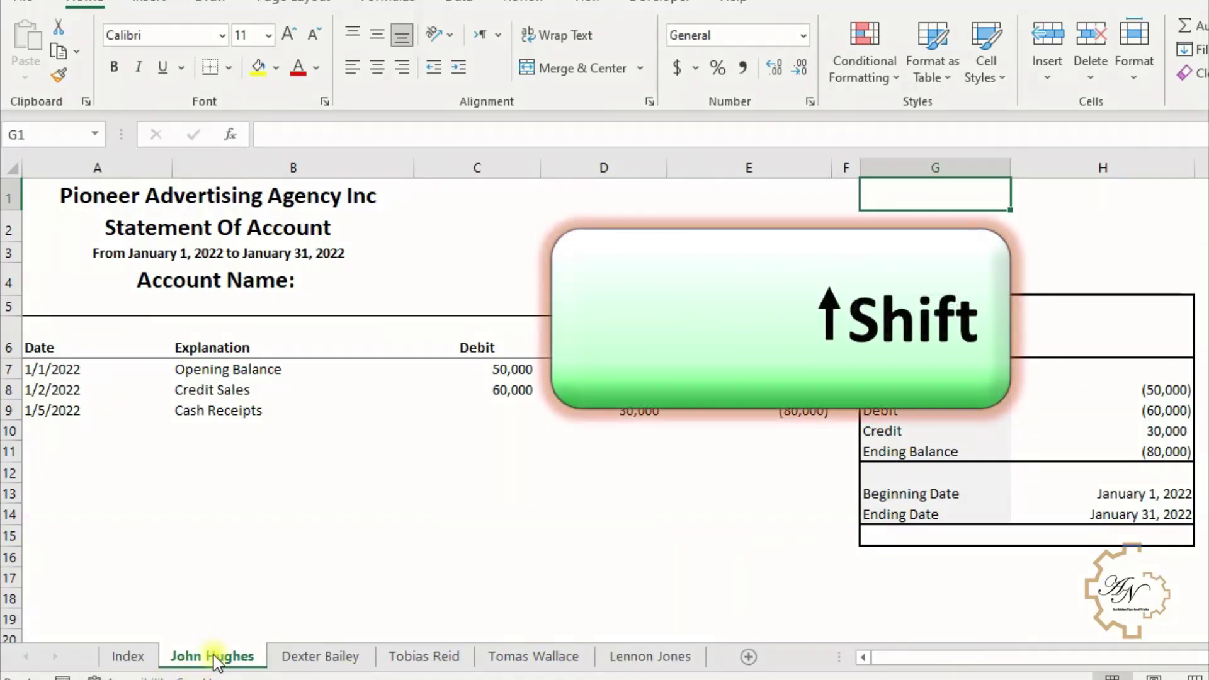
pyautogui.keyDown('shift'); pyautogui.click(636, 658); pyautogui.keyUp('shift')
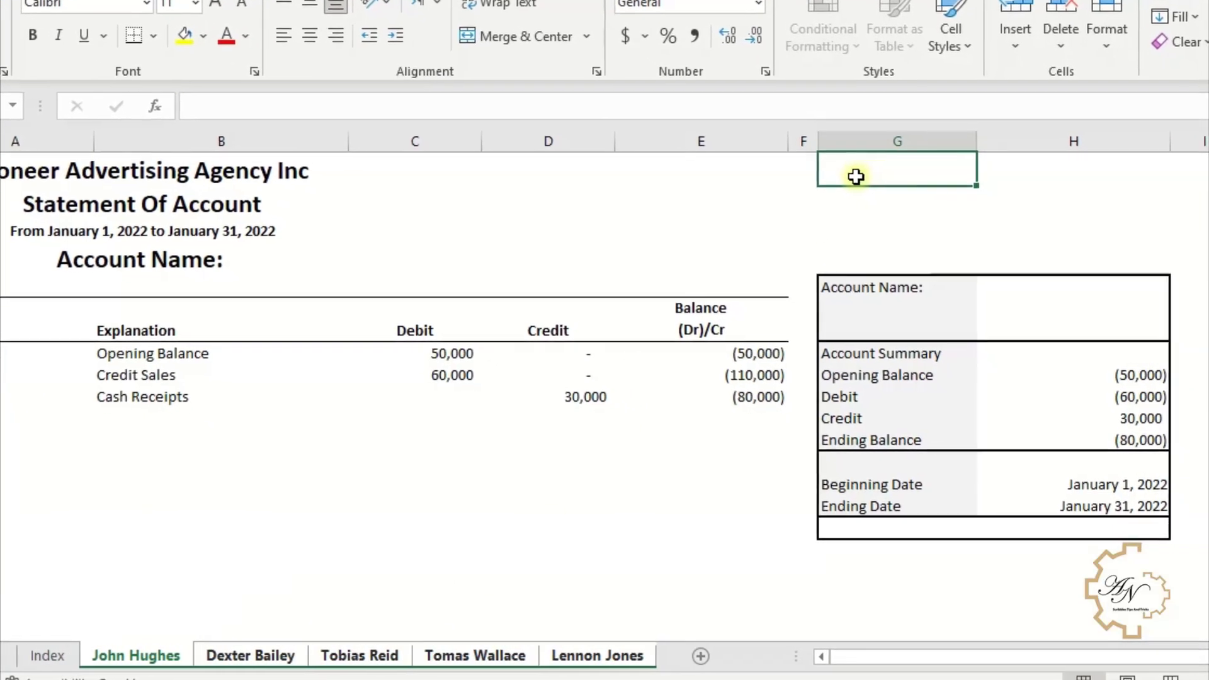
# - Enter =CELL("filename",A1) in G1 to return the file path ending with the sheet name
pyautogui.write('=cel')
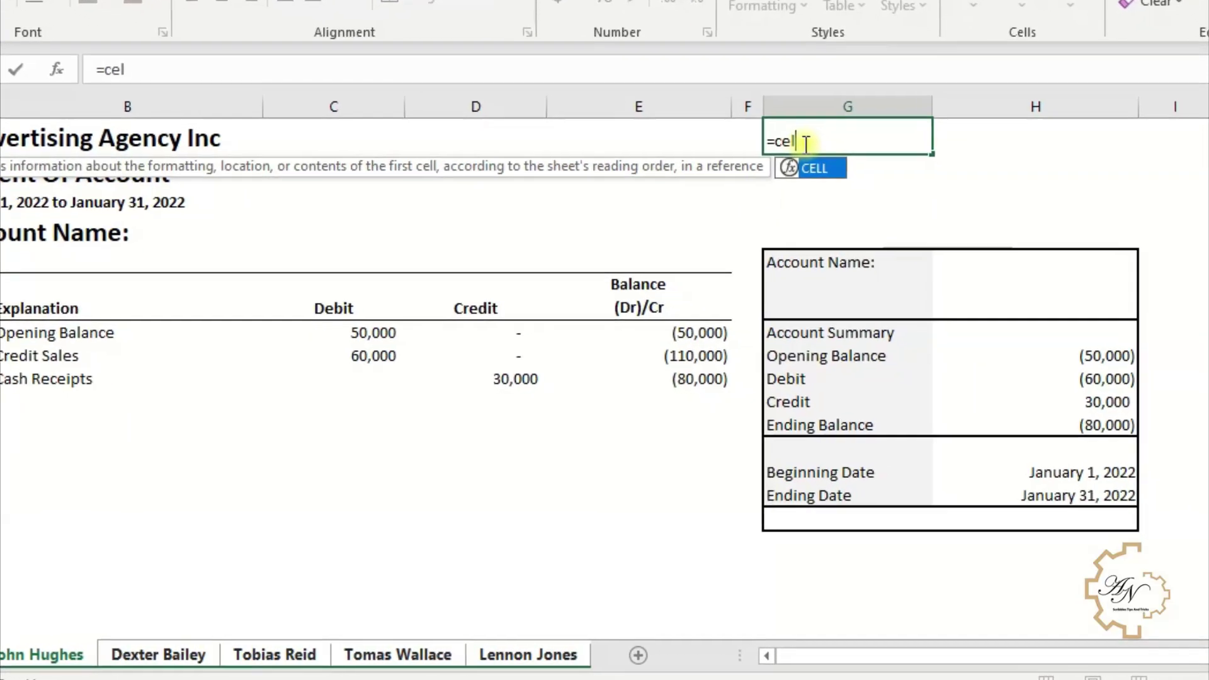
pyautogui.doubleClick(813, 168)
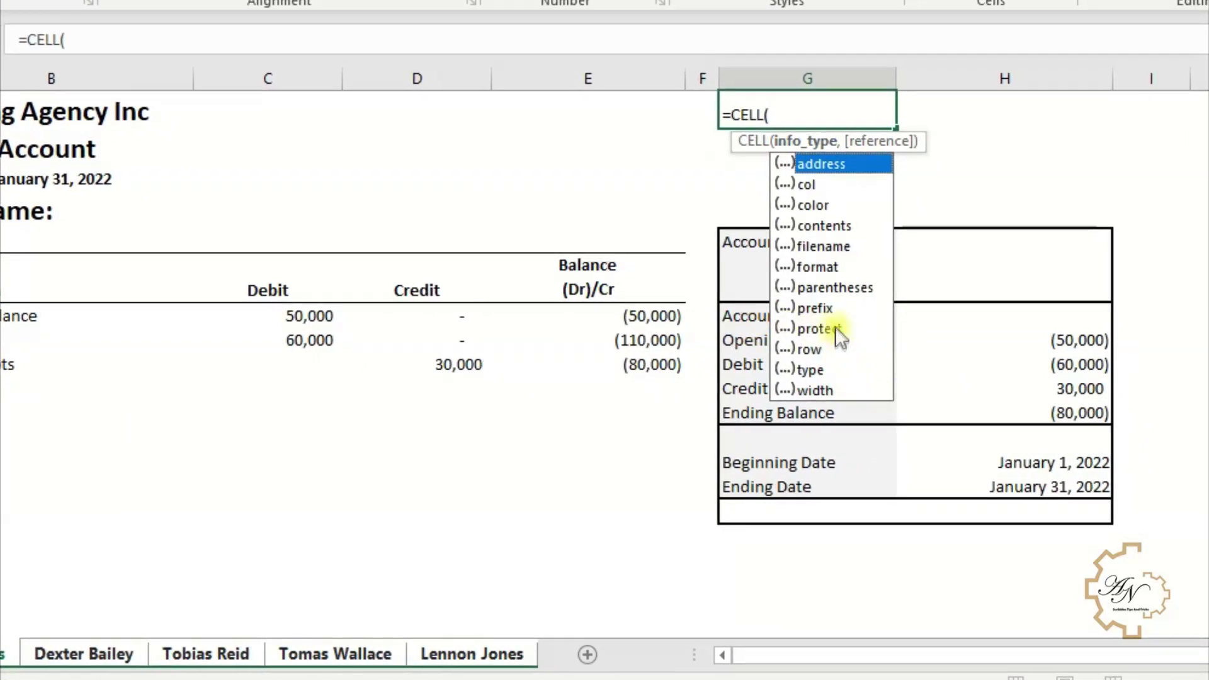
pyautogui.doubleClick(819, 246)
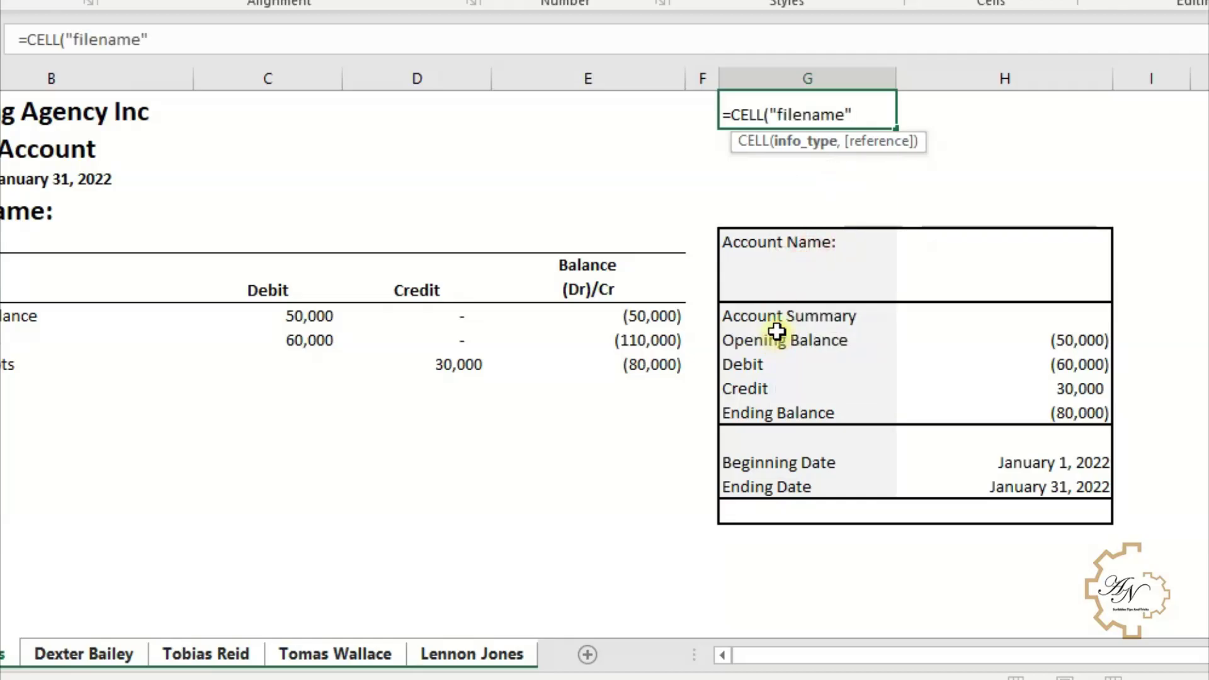
pyautogui.write(',a1')
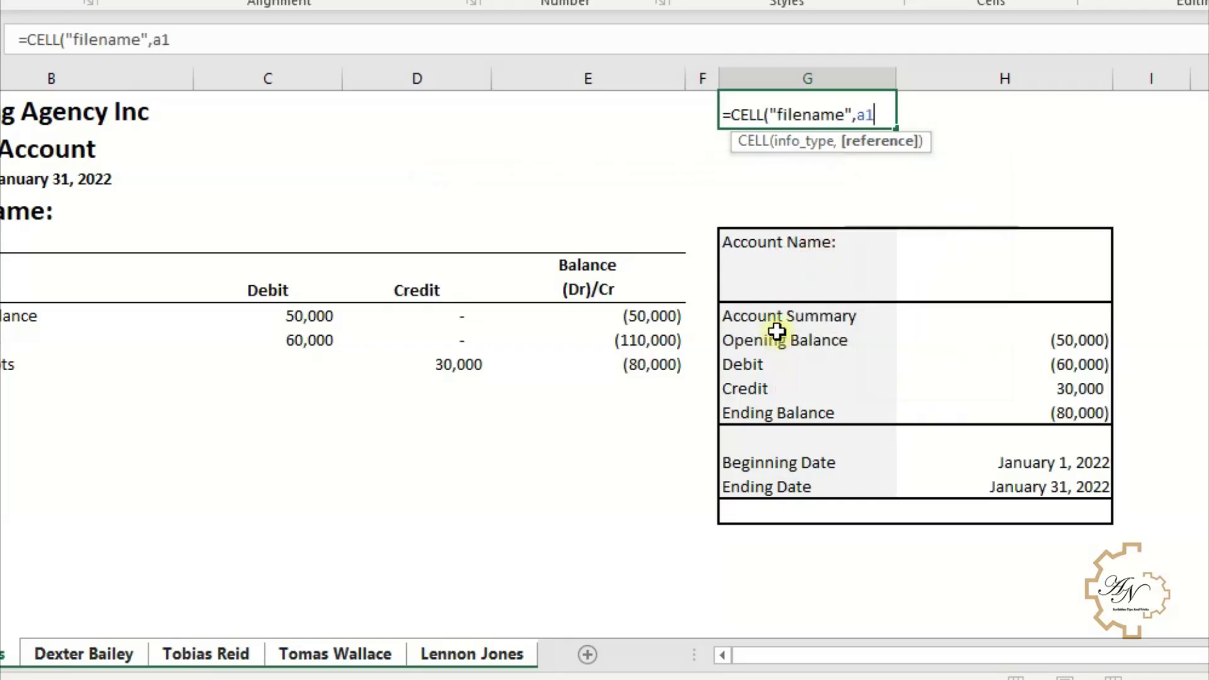
pyautogui.press('Return')
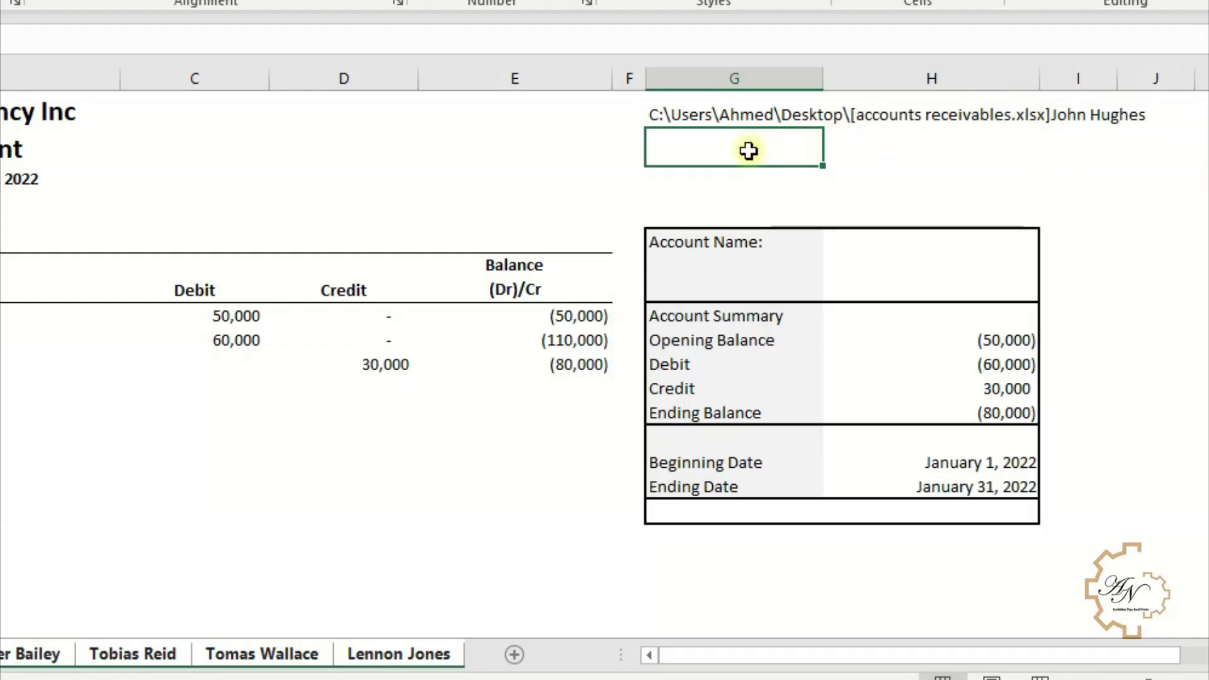
# - Enter =FIND("]",G1) in G2 to locate the closing bracket at position 50
pyautogui.write('=fi')
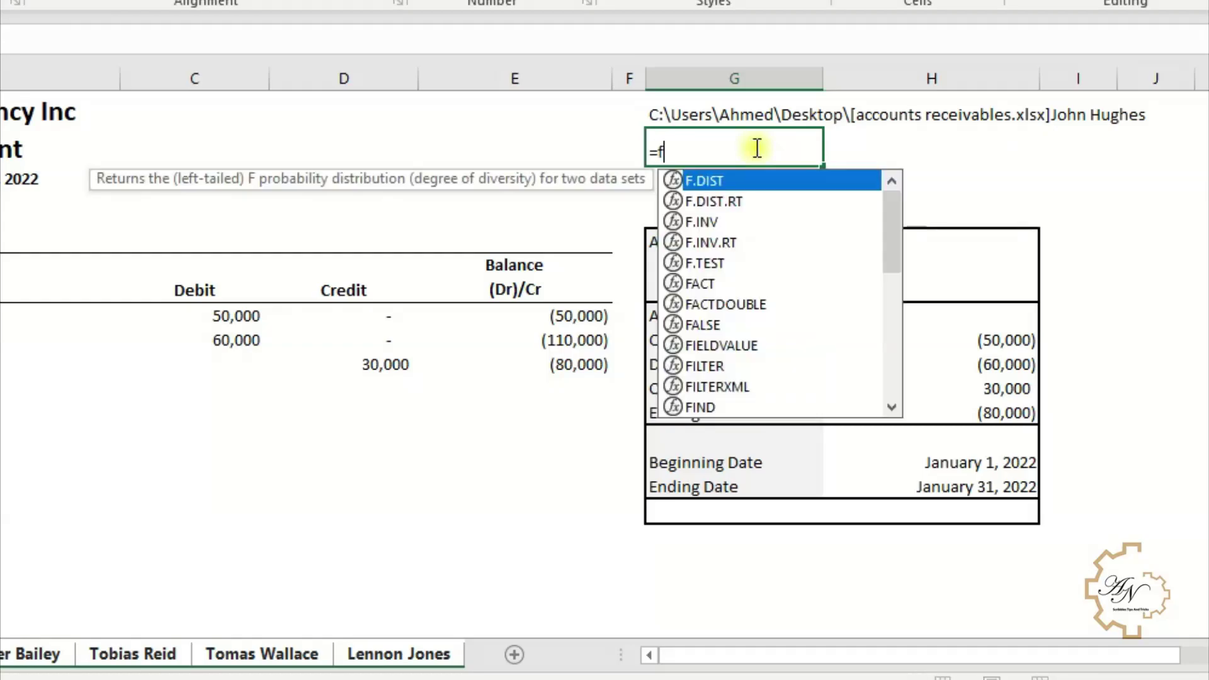
pyautogui.doubleClick(686, 242)
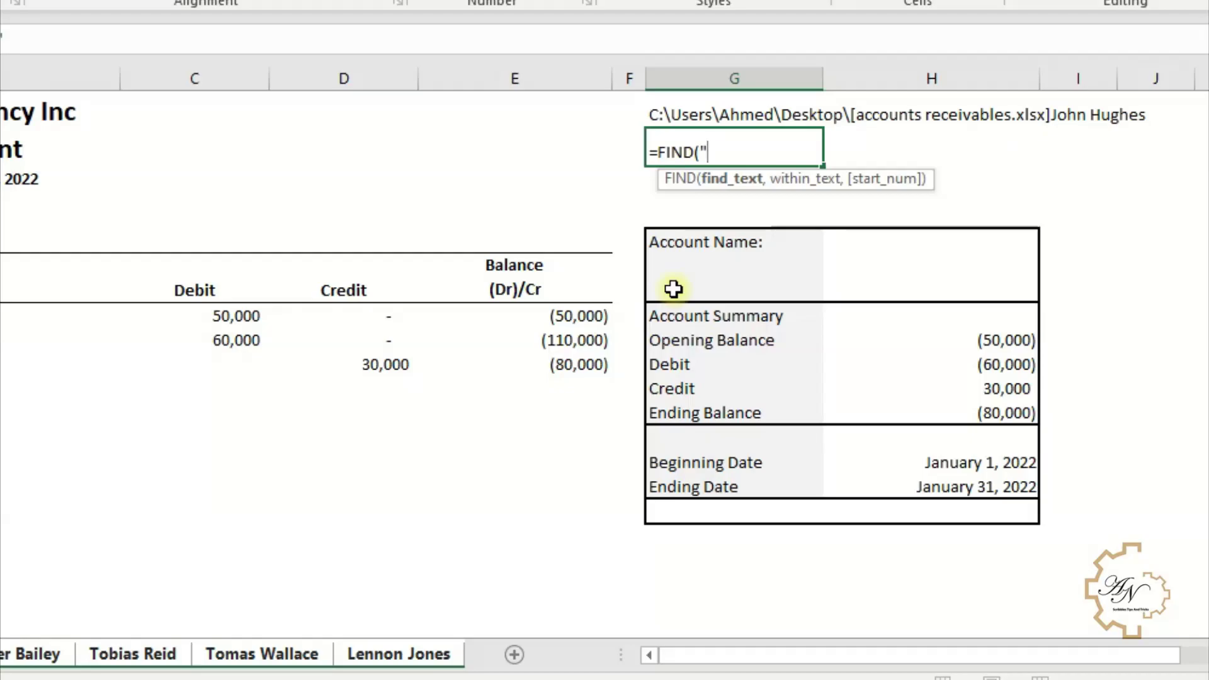
pyautogui.write('"]",')
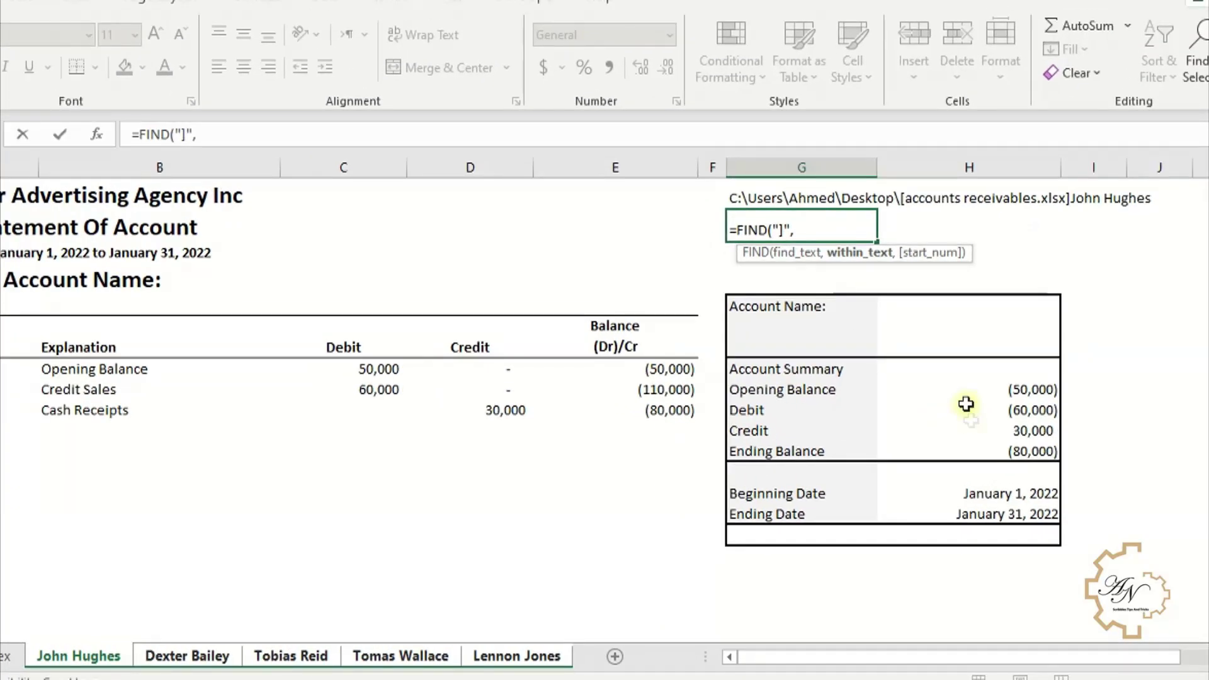
pyautogui.click(795, 198)
pyautogui.press('Return')
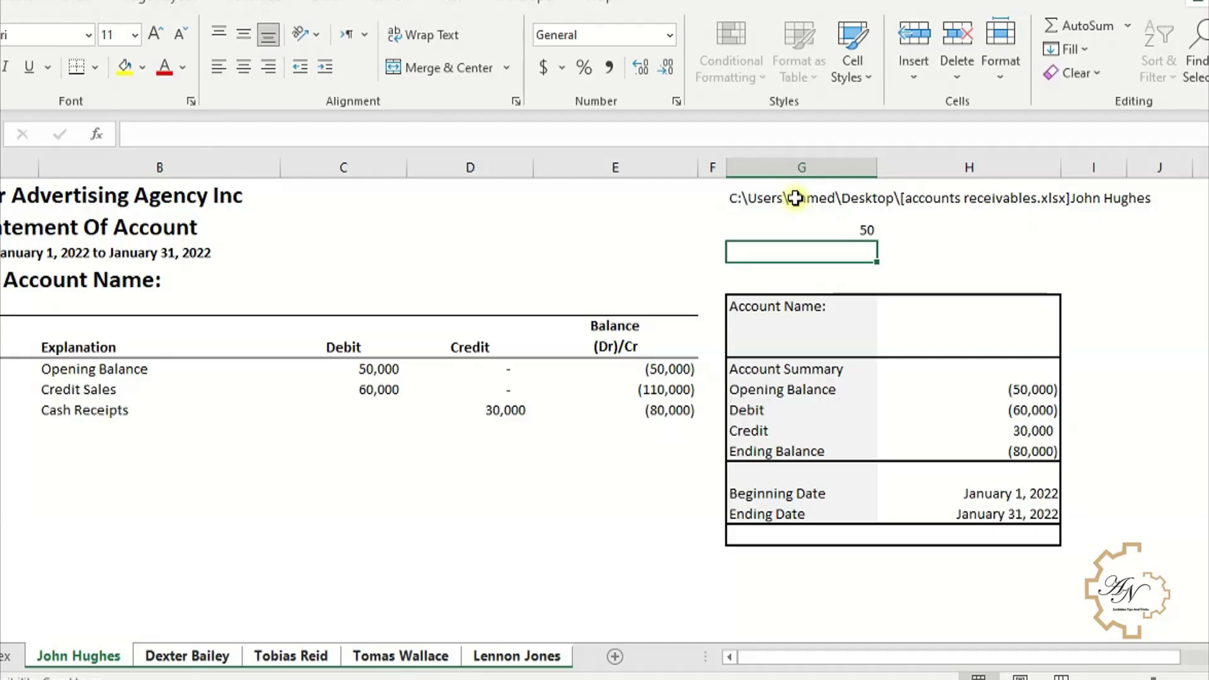
# - Enter =LEN(G1) in G3 to get the path length of 61
pyautogui.click(809, 230)
pyautogui.click(808, 253)
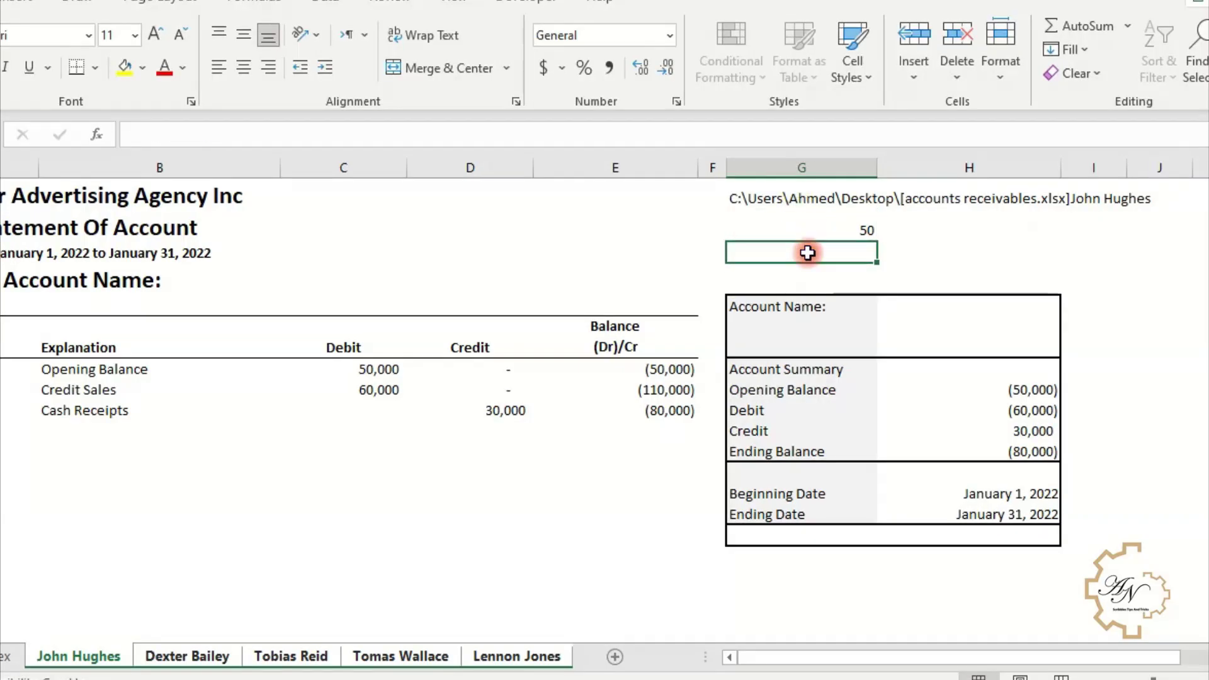
pyautogui.write('=le')
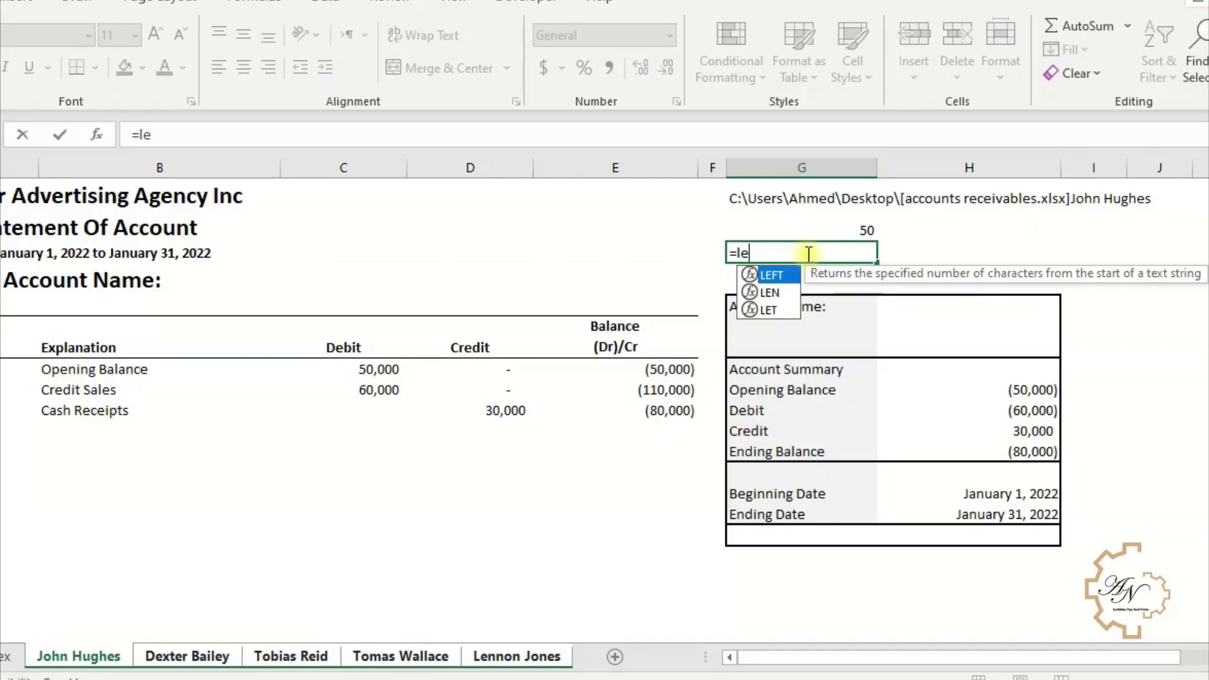
pyautogui.press('Down')
pyautogui.press('Tab')
pyautogui.click(839, 197)
pyautogui.press('Return')
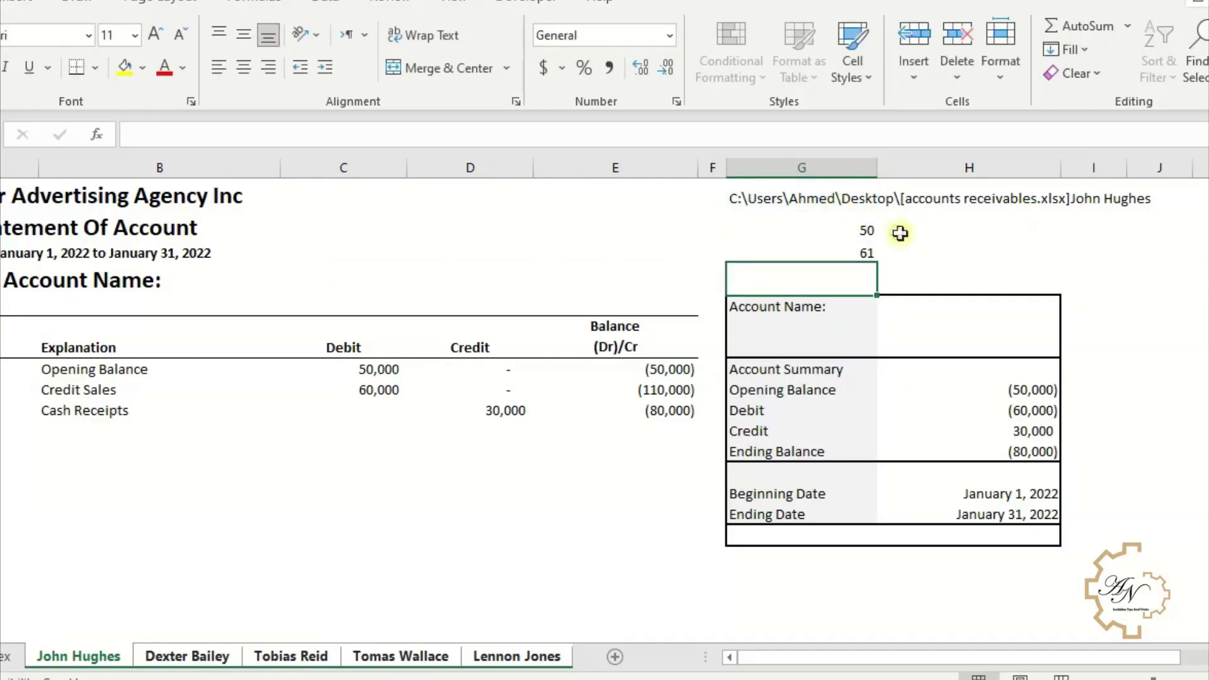
pyautogui.moveTo(844, 247); pyautogui.dragTo(842, 227)
pyautogui.click(845, 255)
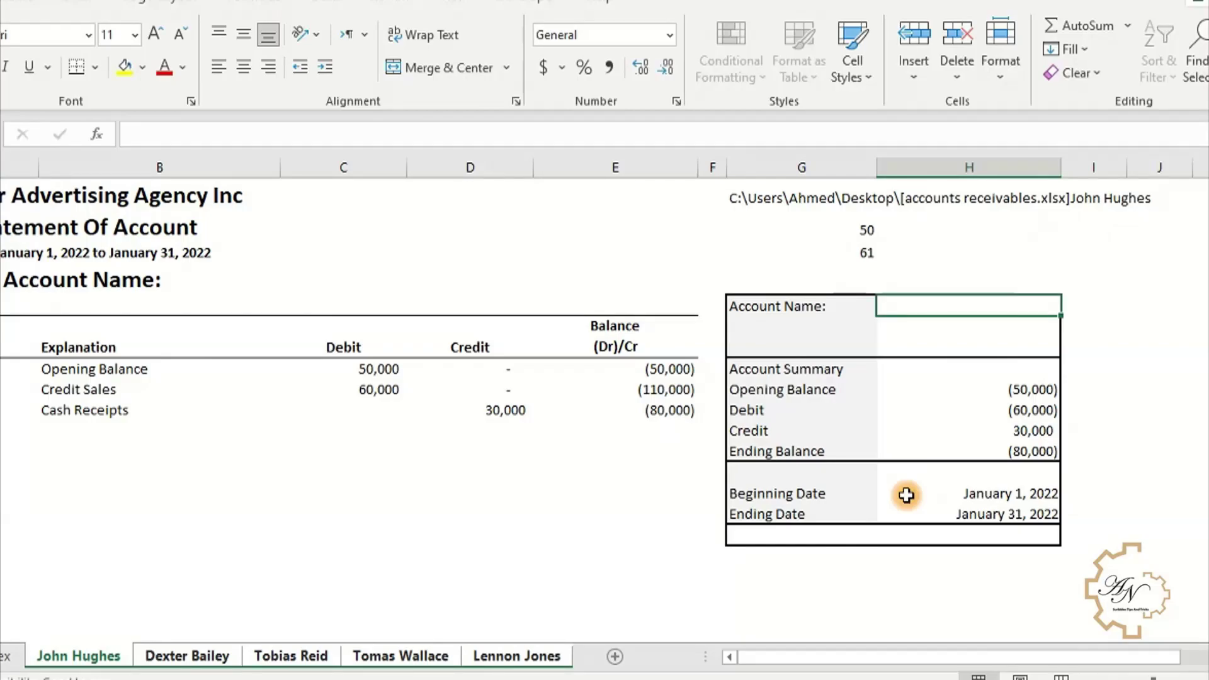
# - Enter =RIGHT(G1,G3-G2) in the Account Name cell to extract the customer name
pyautogui.write('=')
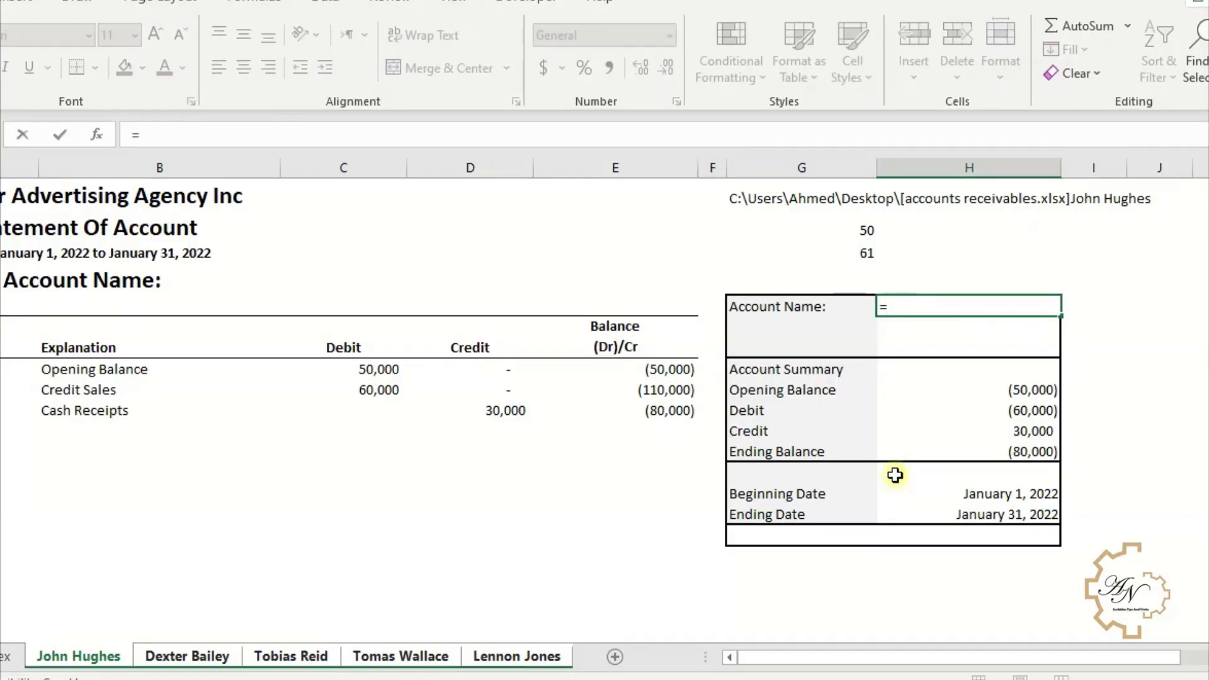
pyautogui.write('ri')
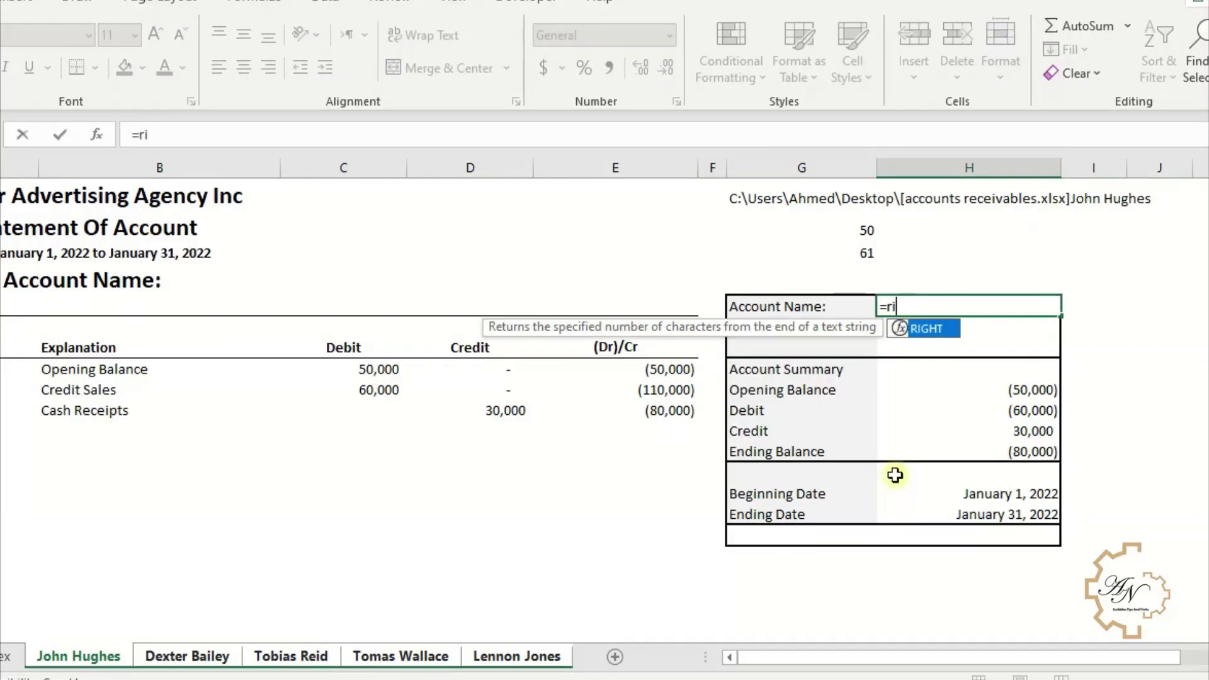
pyautogui.doubleClick(938, 329)
pyautogui.click(784, 198)
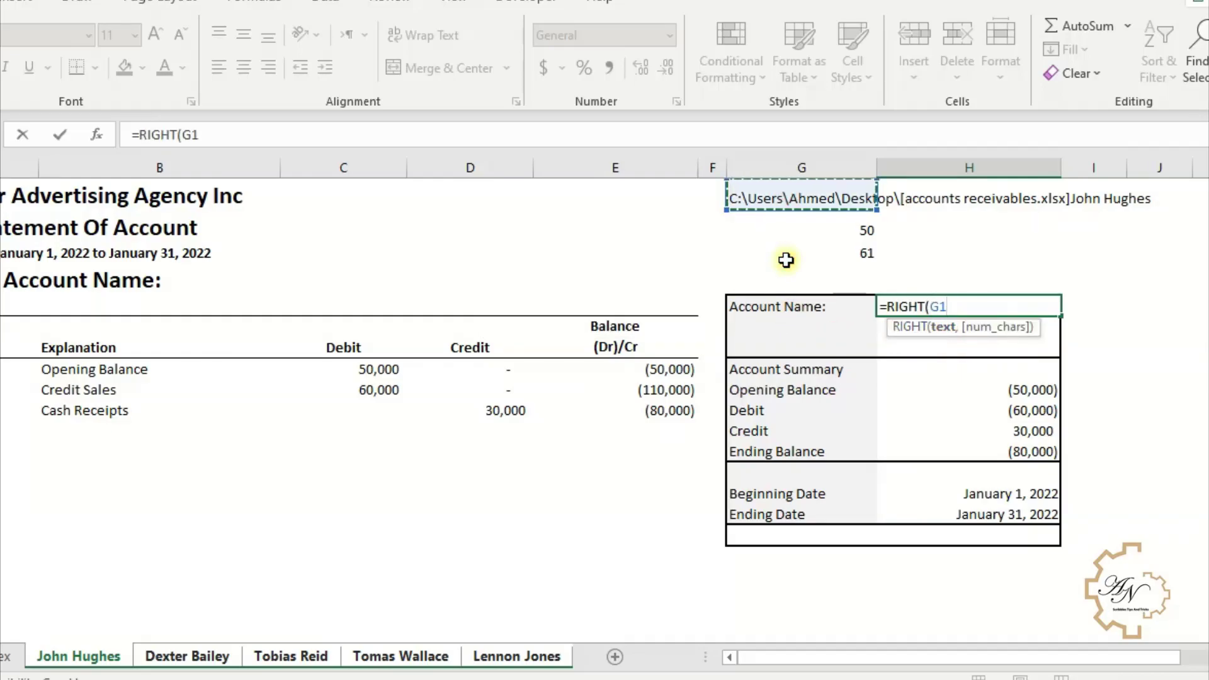
pyautogui.write(',')
pyautogui.click(835, 257)
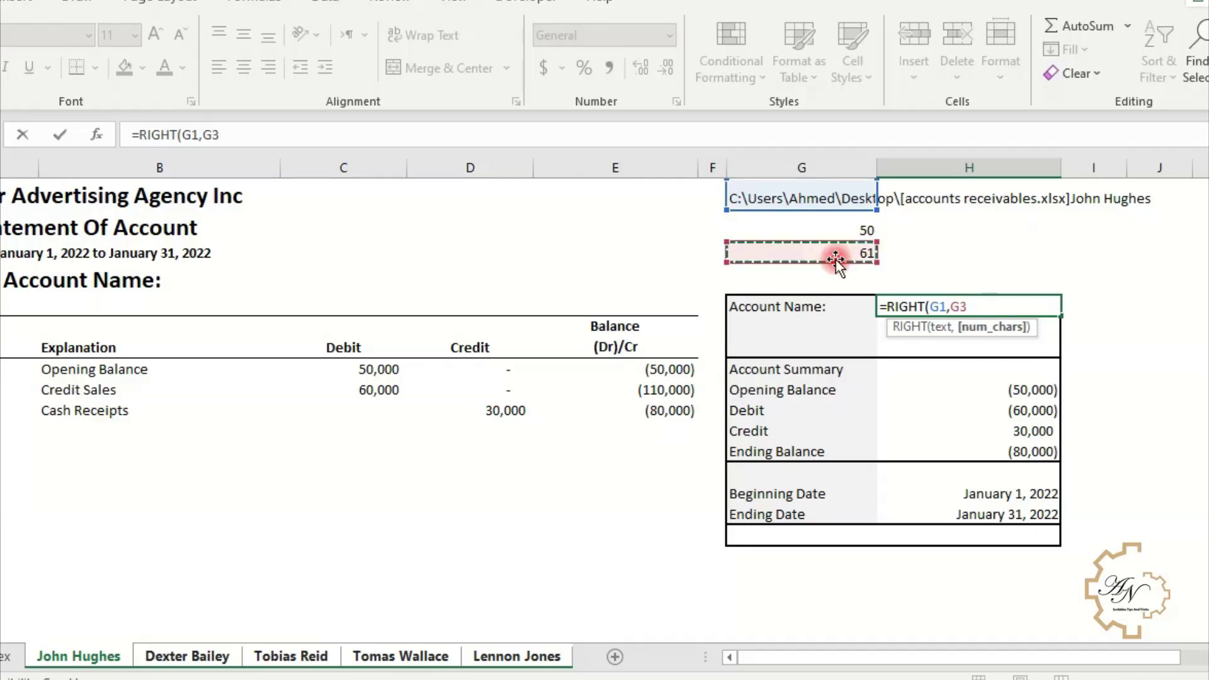
pyautogui.write('-')
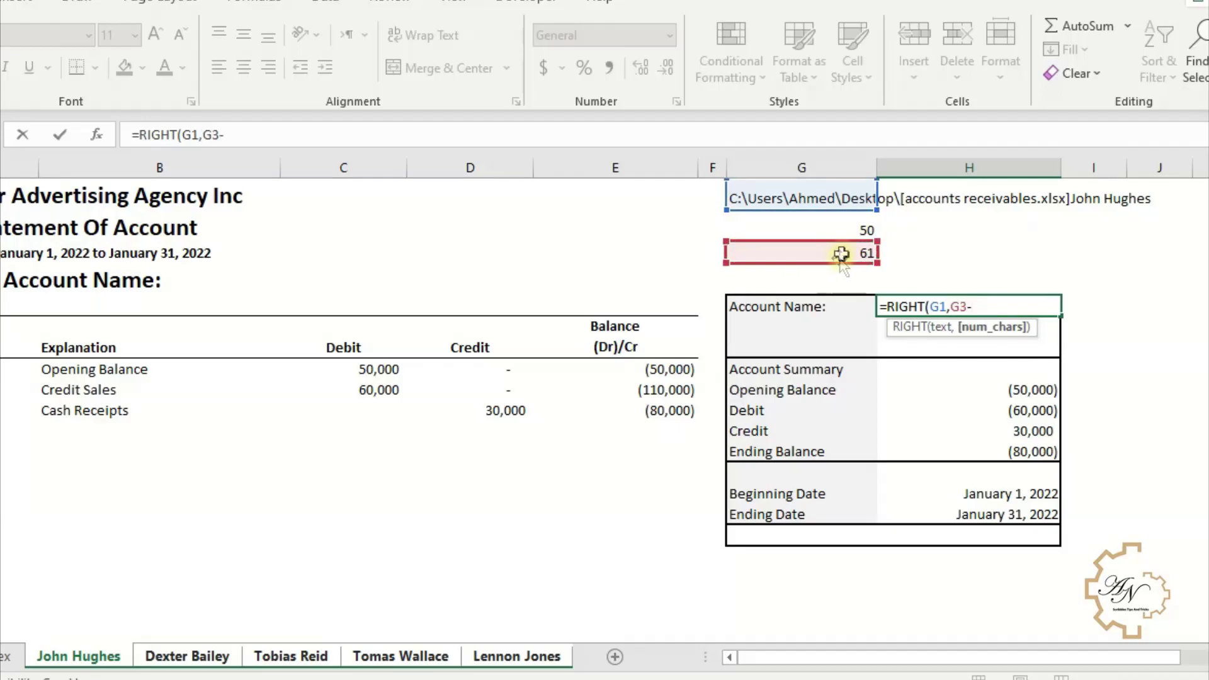
pyautogui.click(846, 228)
pyautogui.press('Return')
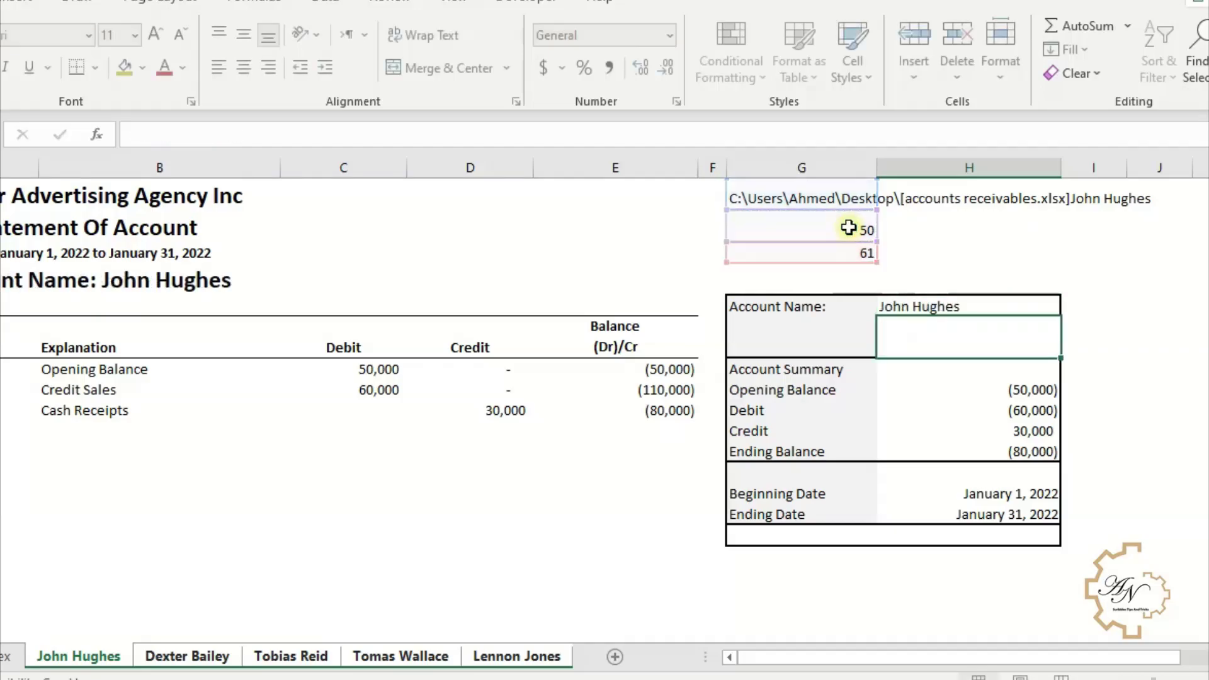
# - Verify the account name on each customer sheet and review the G1–G3 helper formulas
pyautogui.click(906, 307)
pyautogui.click(284, 656)
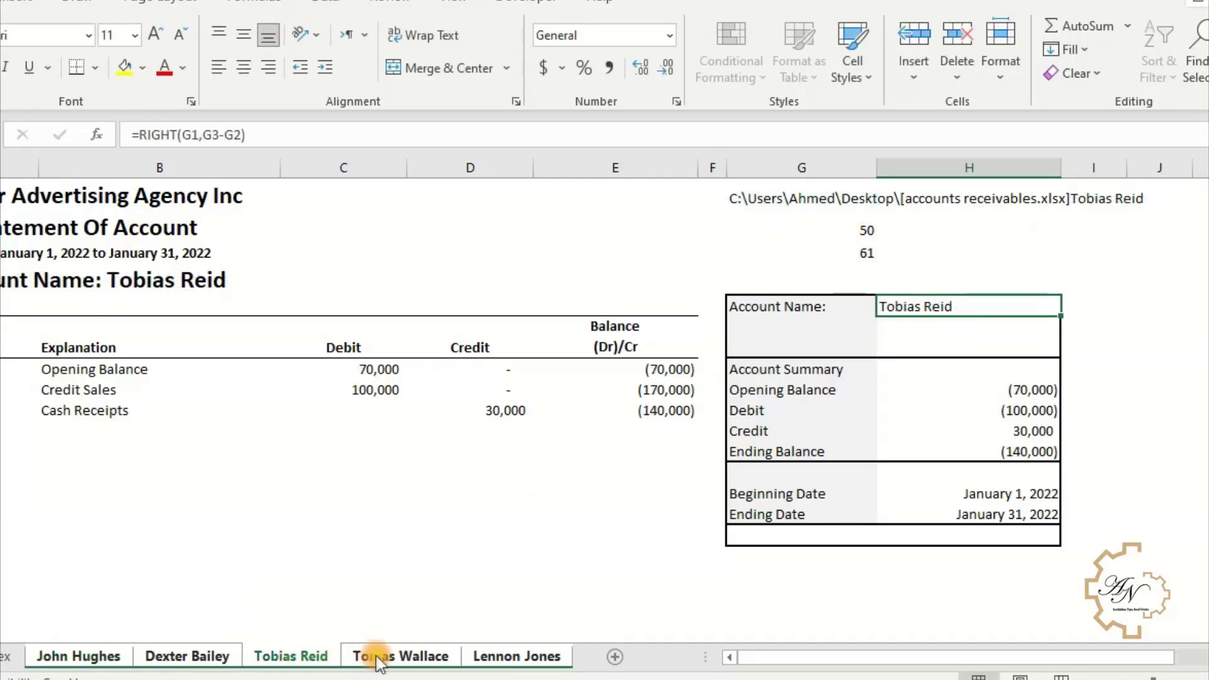
pyautogui.click(388, 657)
pyautogui.click(477, 657)
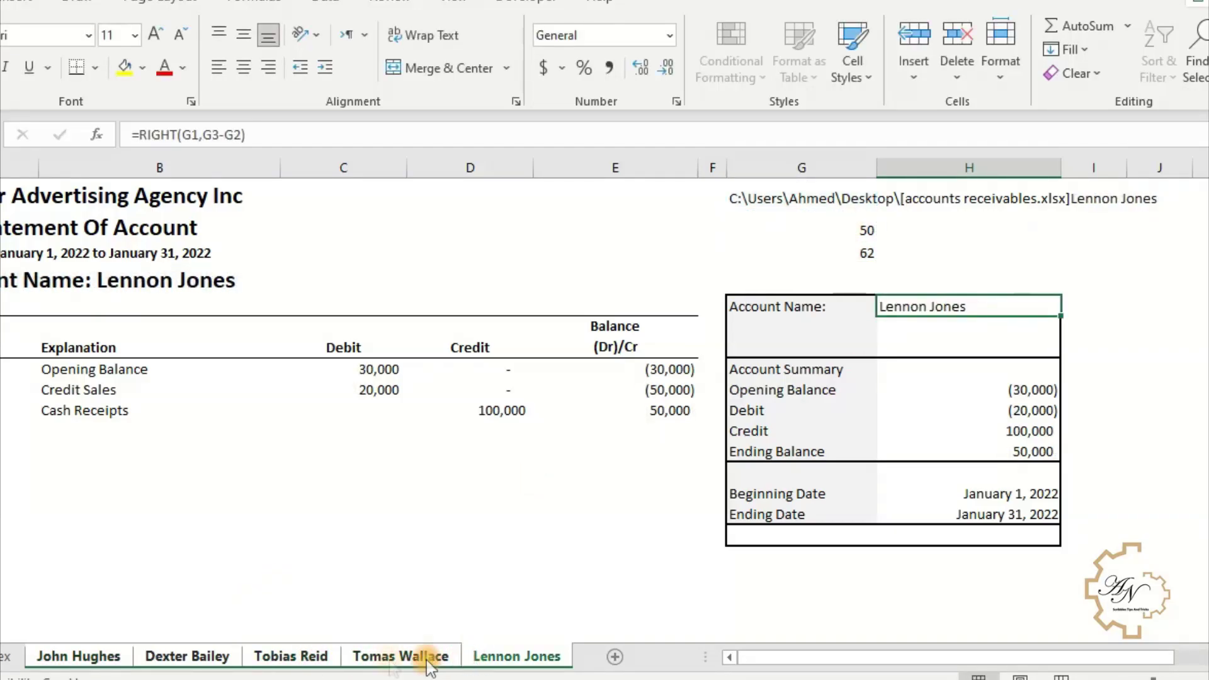
pyautogui.click(111, 657)
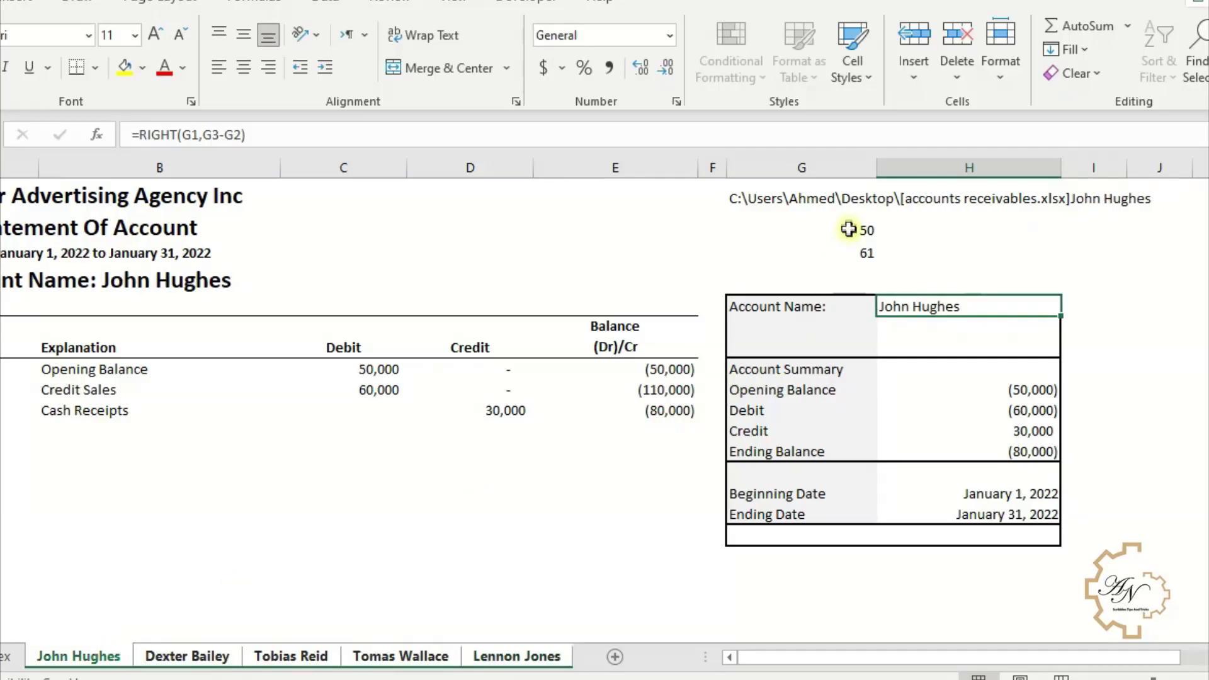
pyautogui.click(846, 230)
pyautogui.click(850, 257)
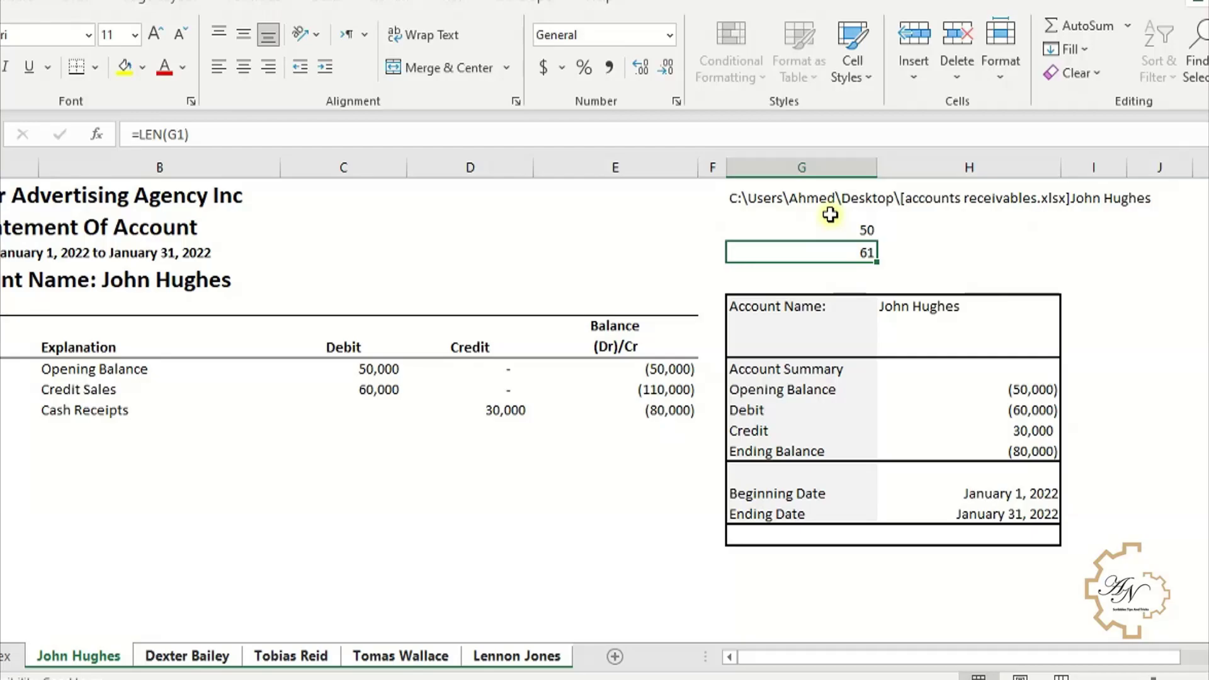
pyautogui.click(776, 201)
# - Copy CELL("filename",A1) from G1 and substitute it for G1 in G2's FIND formula
pyautogui.click(831, 247)
pyautogui.click(905, 308)
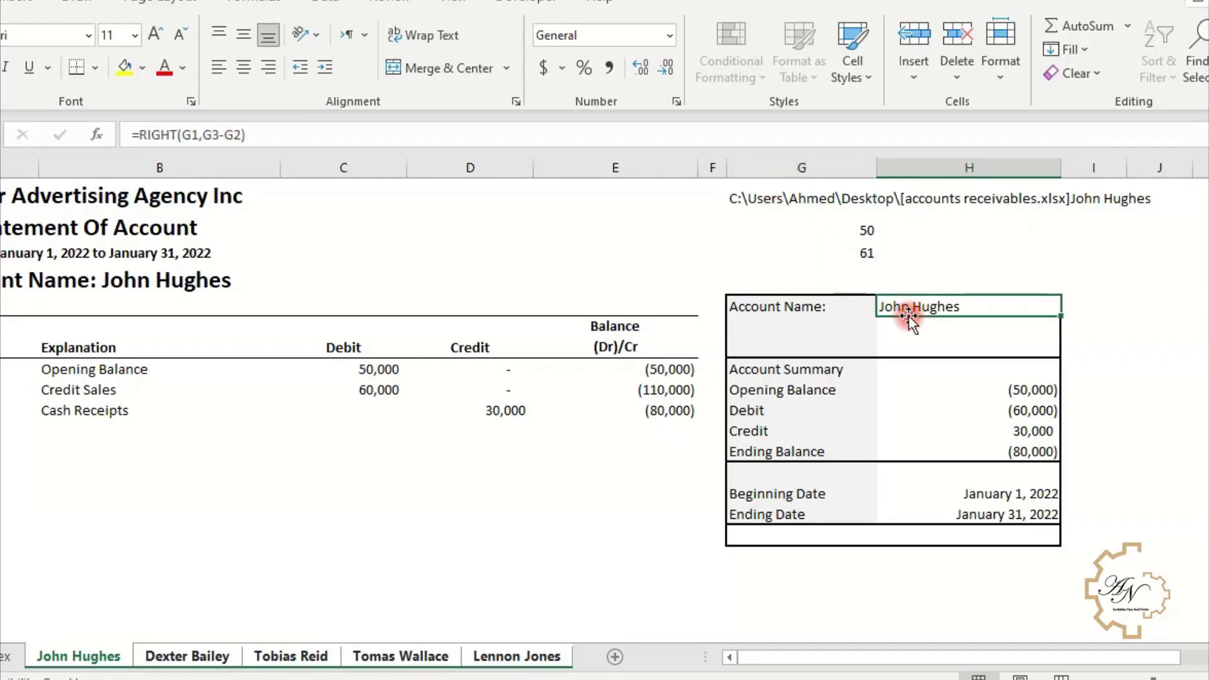
pyautogui.click(817, 234)
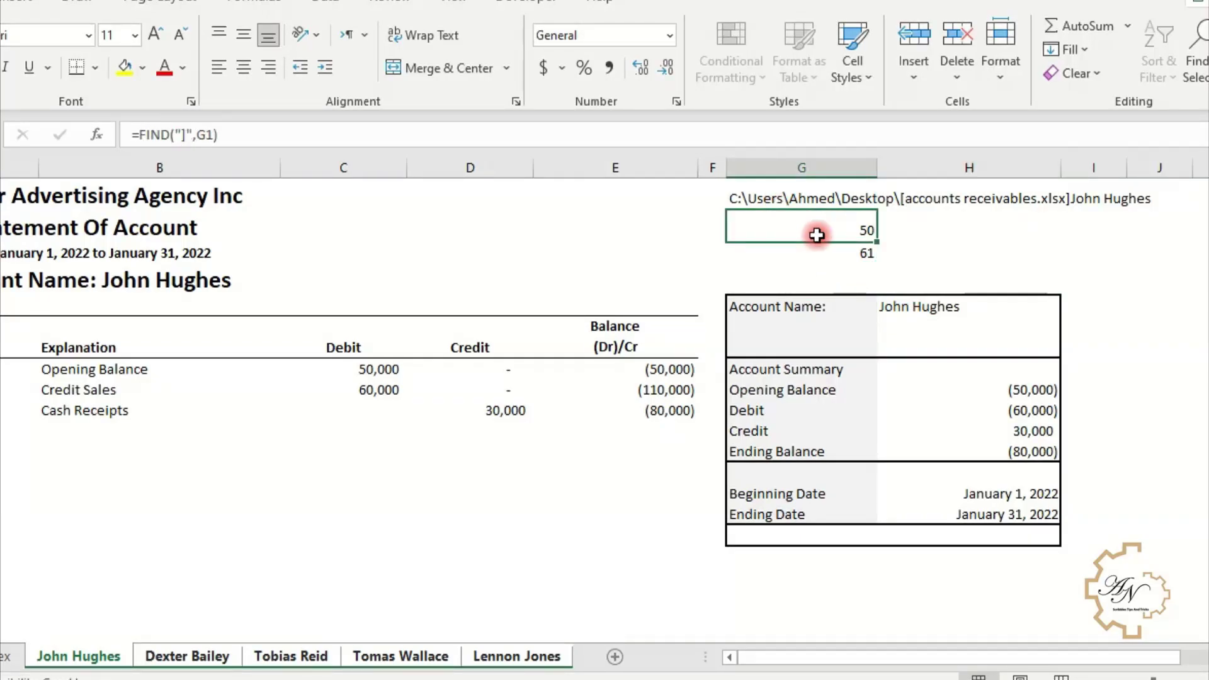
pyautogui.click(783, 197)
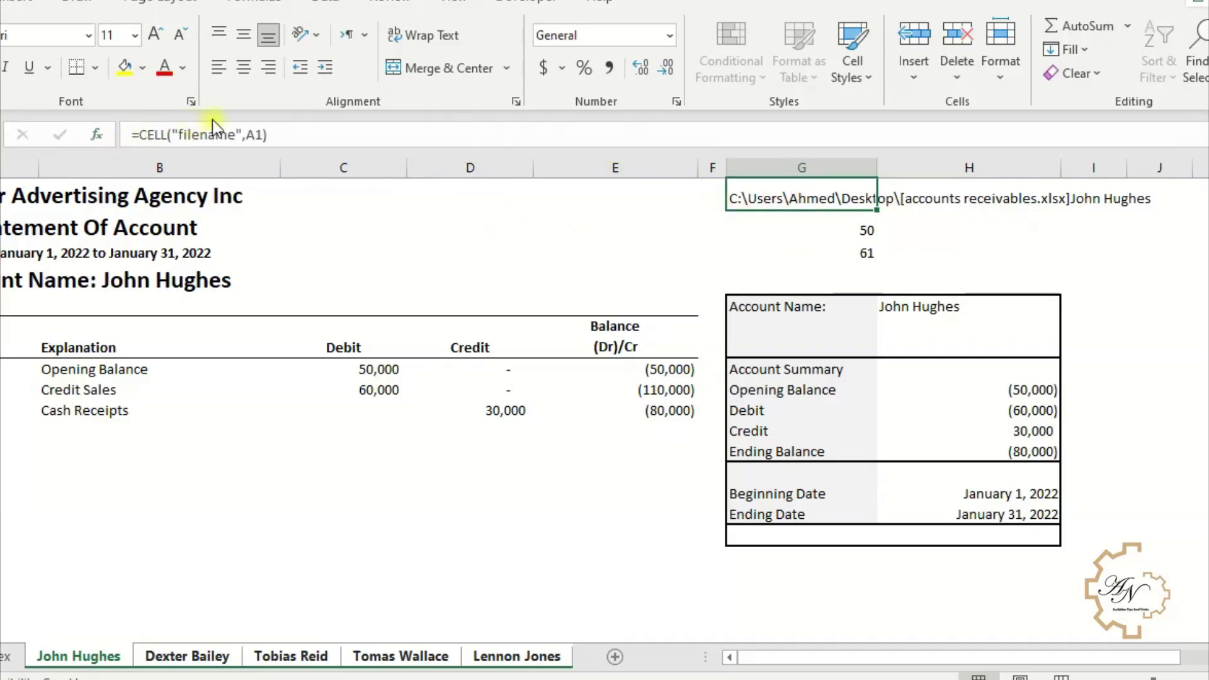
pyautogui.moveTo(316, 135); pyautogui.dragTo(139, 133)
pyautogui.hotkey('ctrl', 'c')
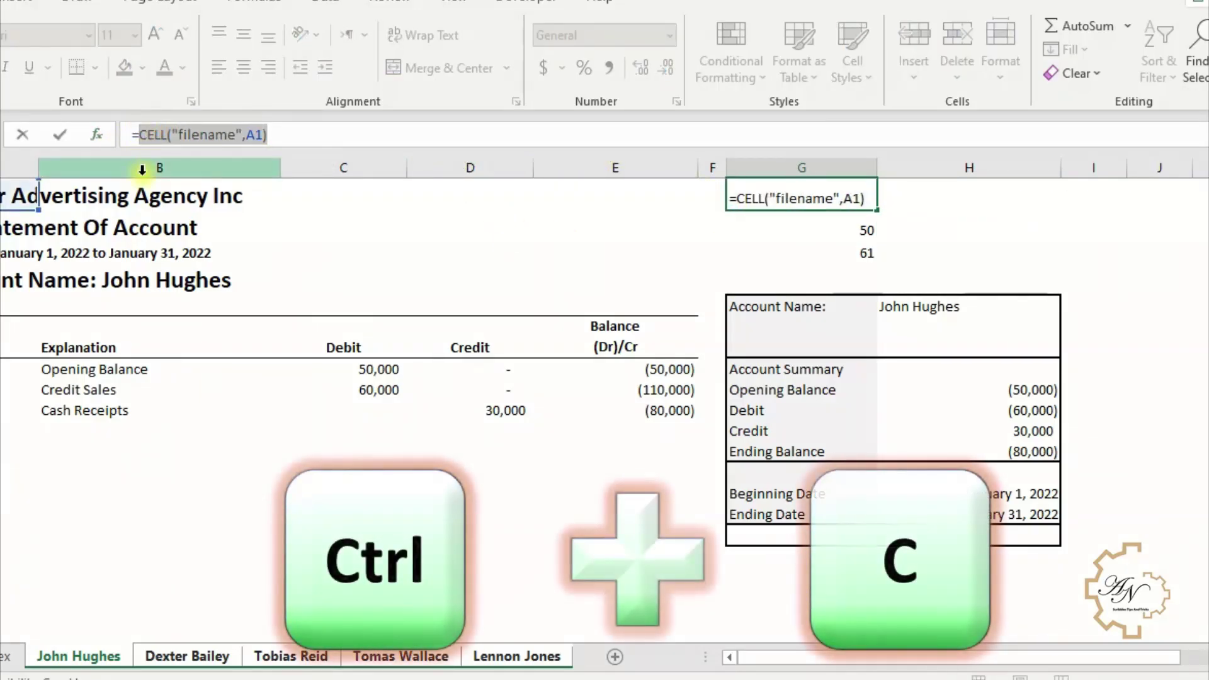
pyautogui.press('Return')
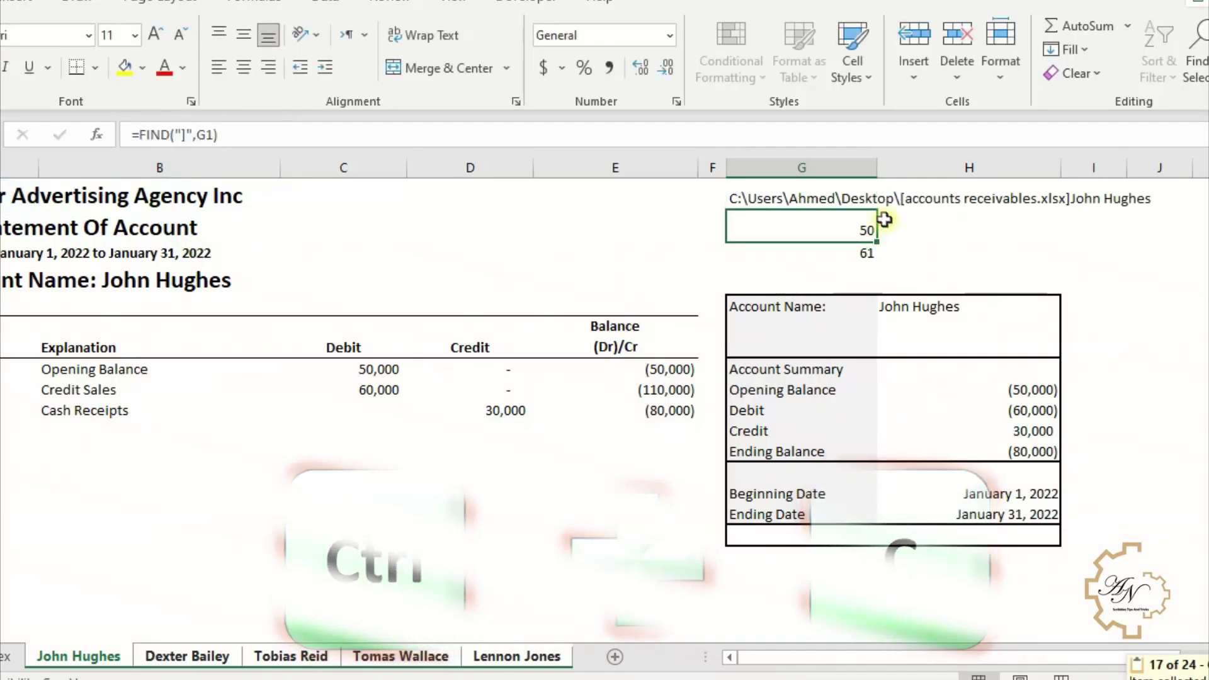
pyautogui.doubleClick(206, 135)
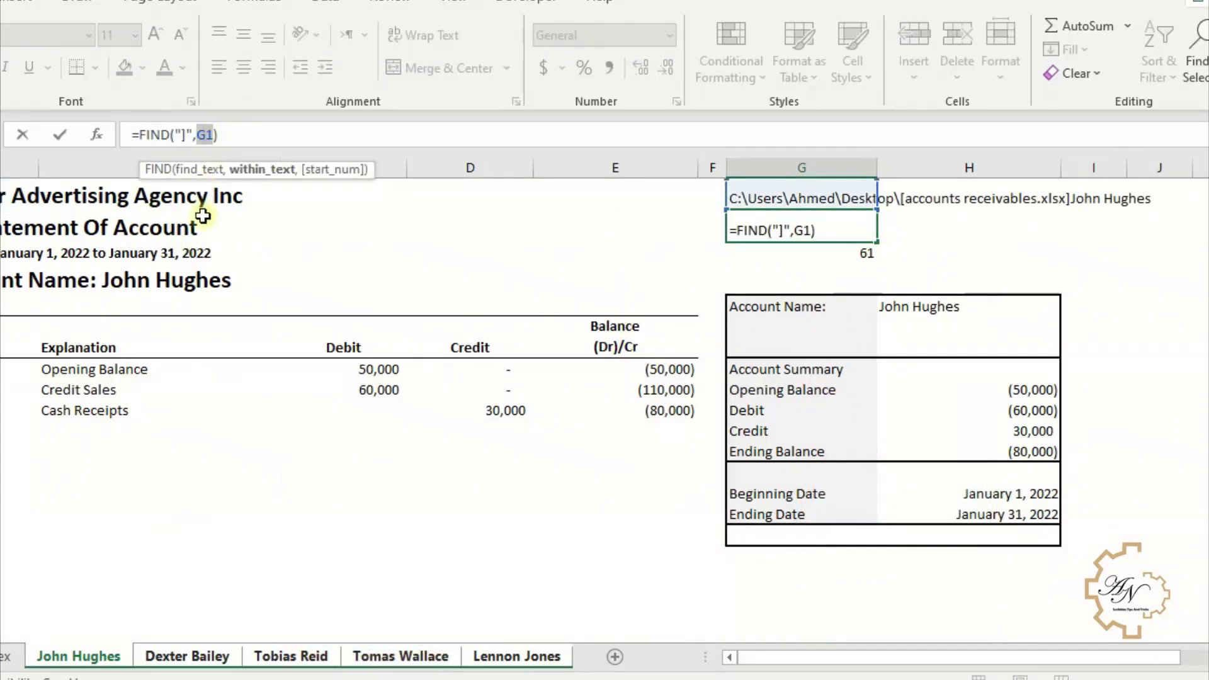
pyautogui.hotkey('ctrl', 'v')
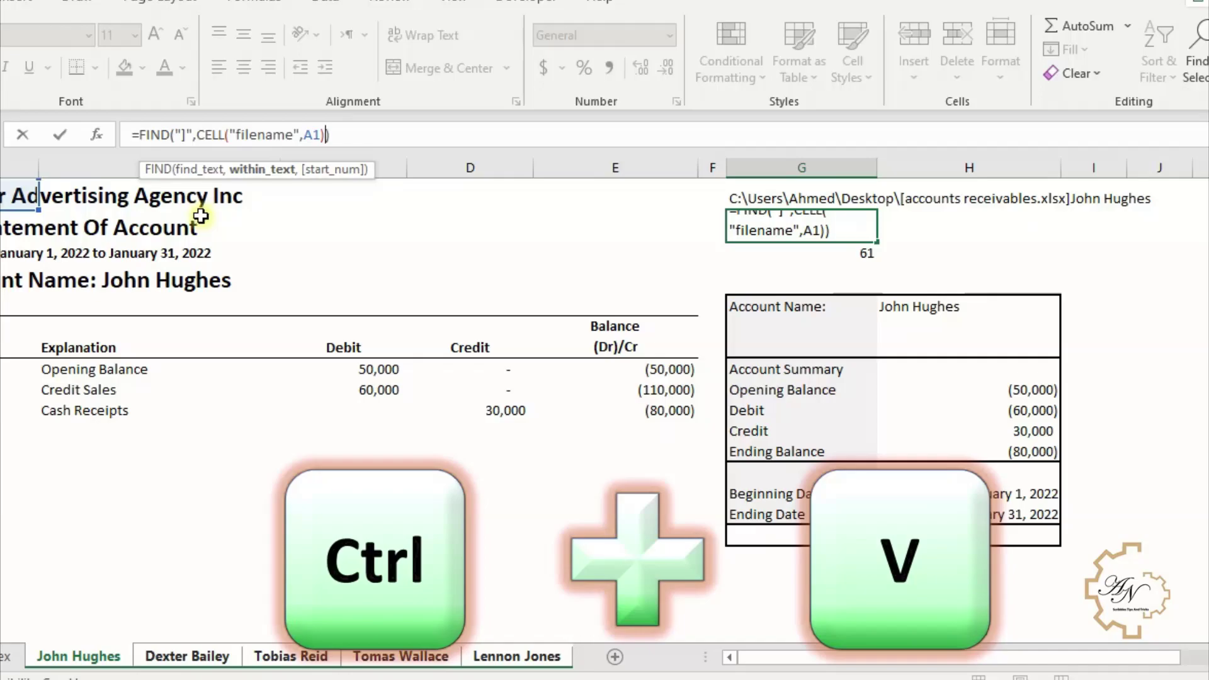
pyautogui.press('Return')
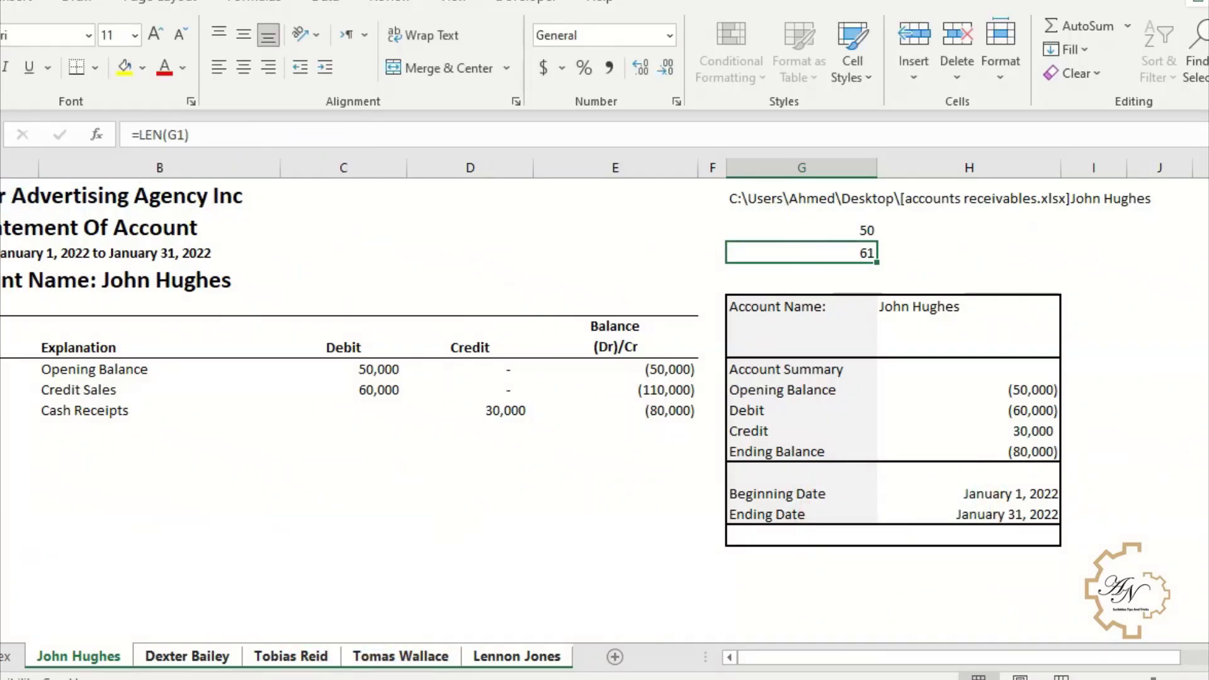
# - Substitute the CELL expression for G1 in G3's LEN formula and in H5's formula
pyautogui.doubleClick(170, 135)
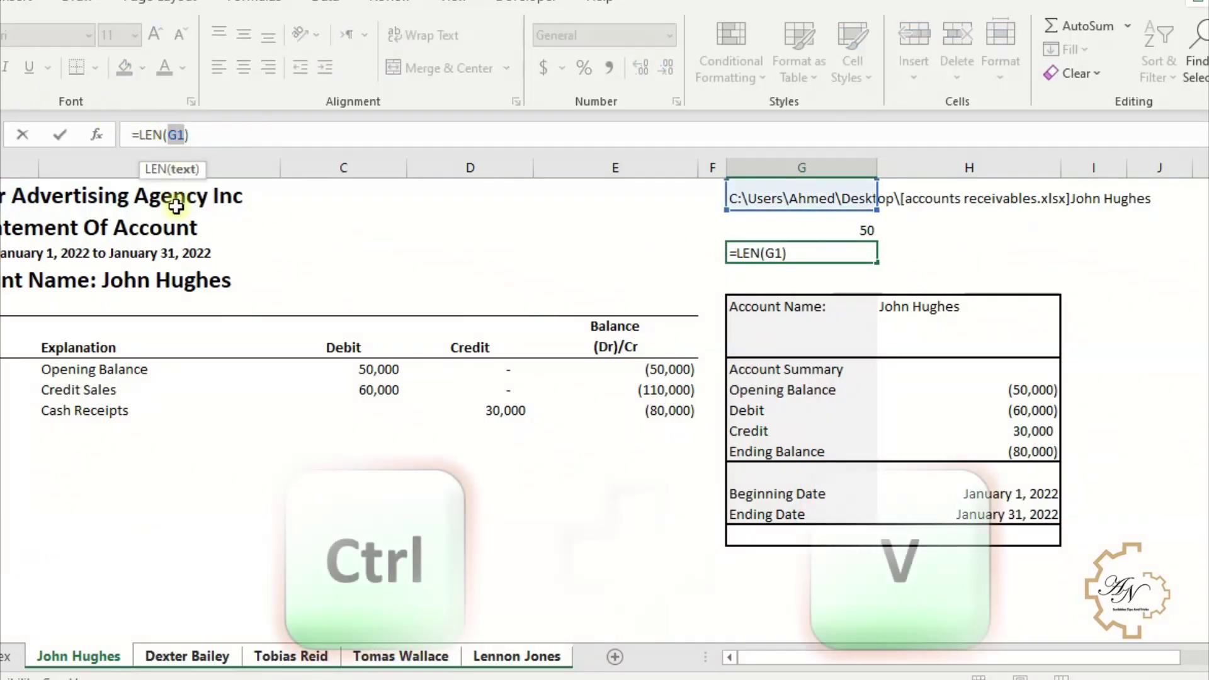
pyautogui.hotkey('ctrl', 'v')
pyautogui.press('Return')
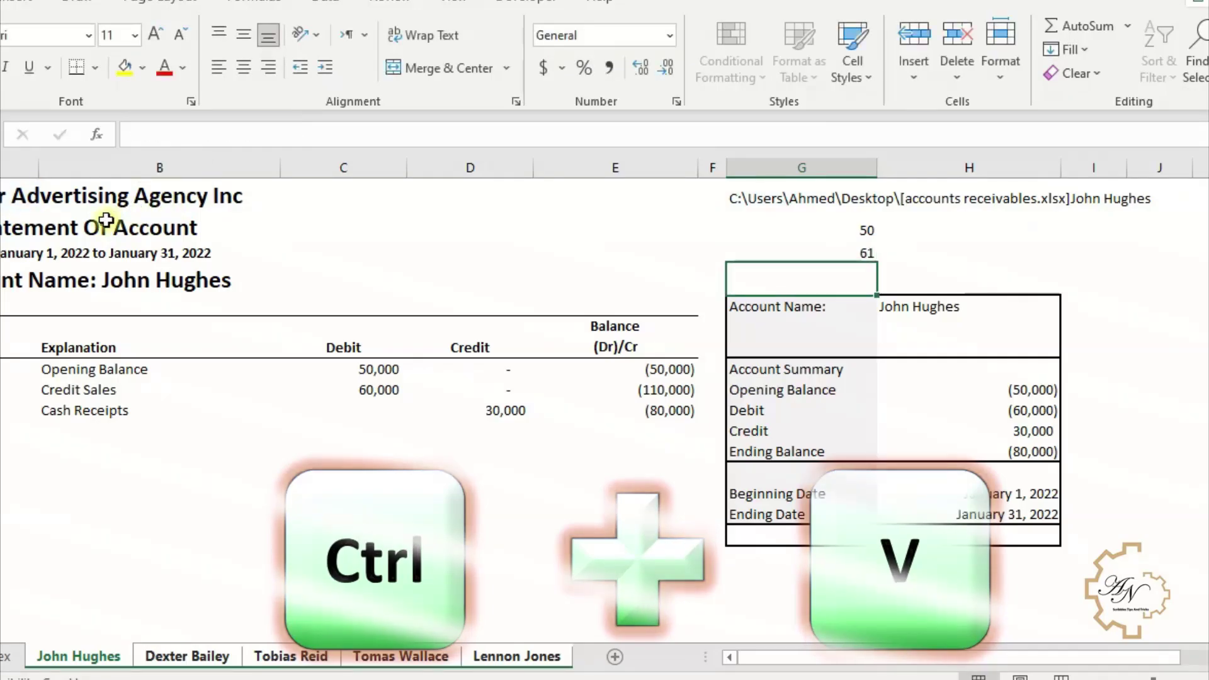
pyautogui.click(836, 226)
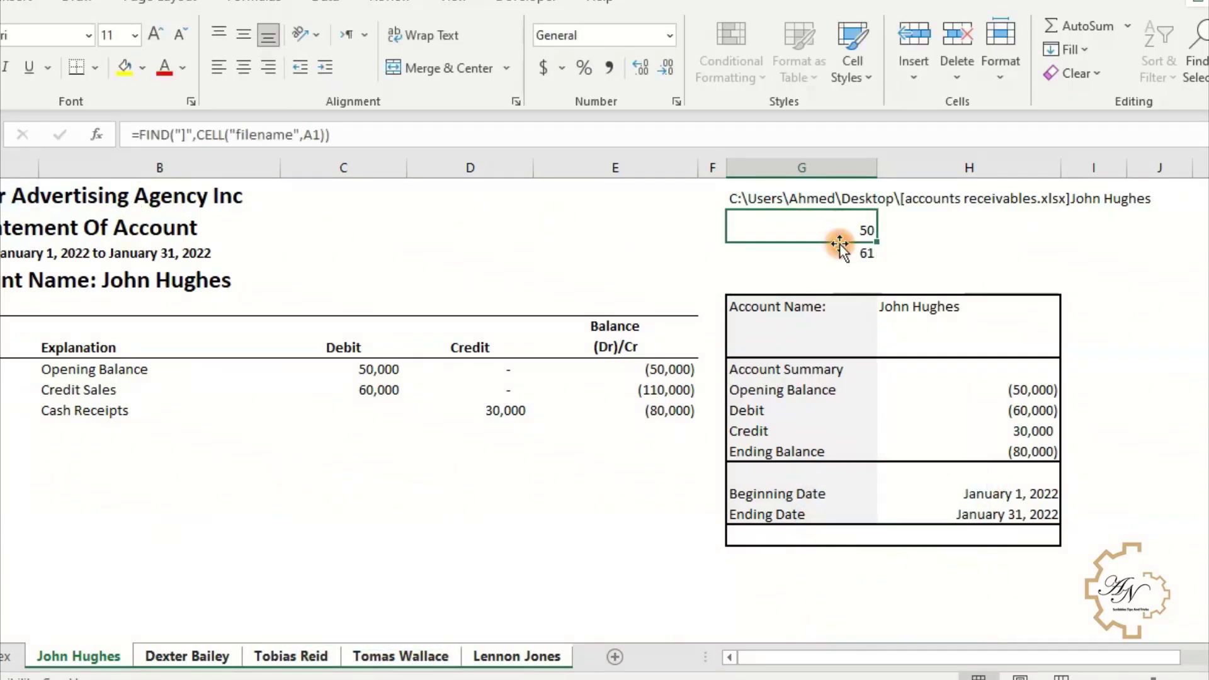
pyautogui.click(901, 305)
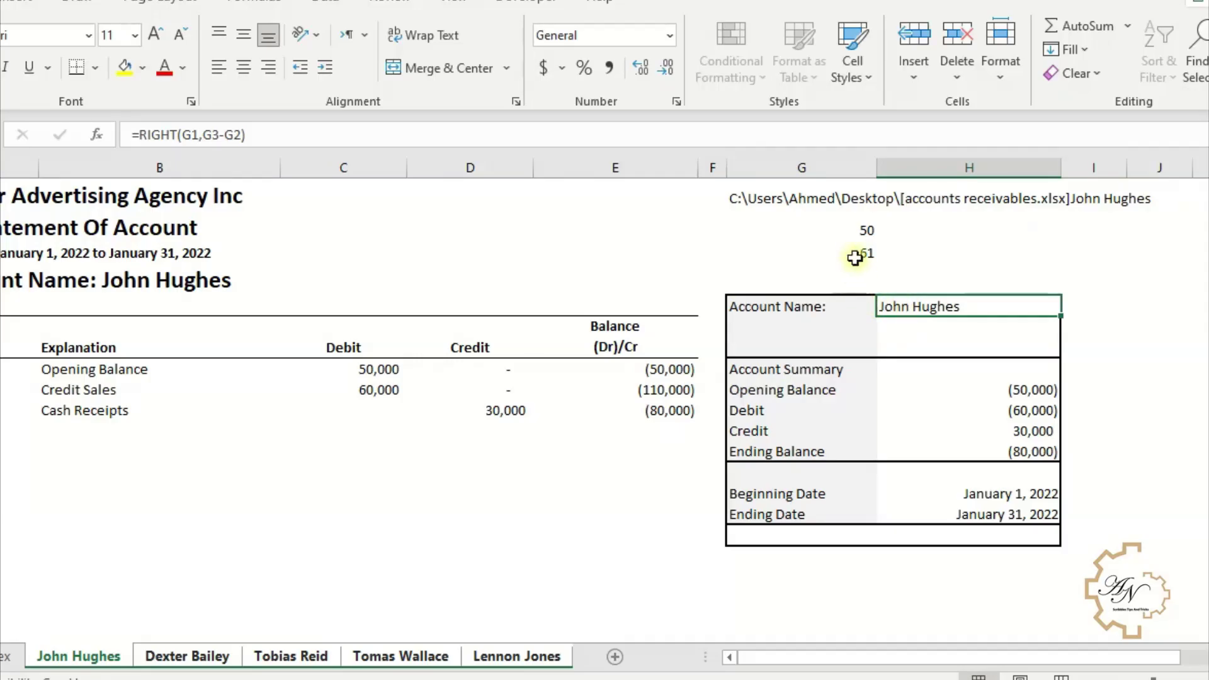
pyautogui.doubleClick(190, 134)
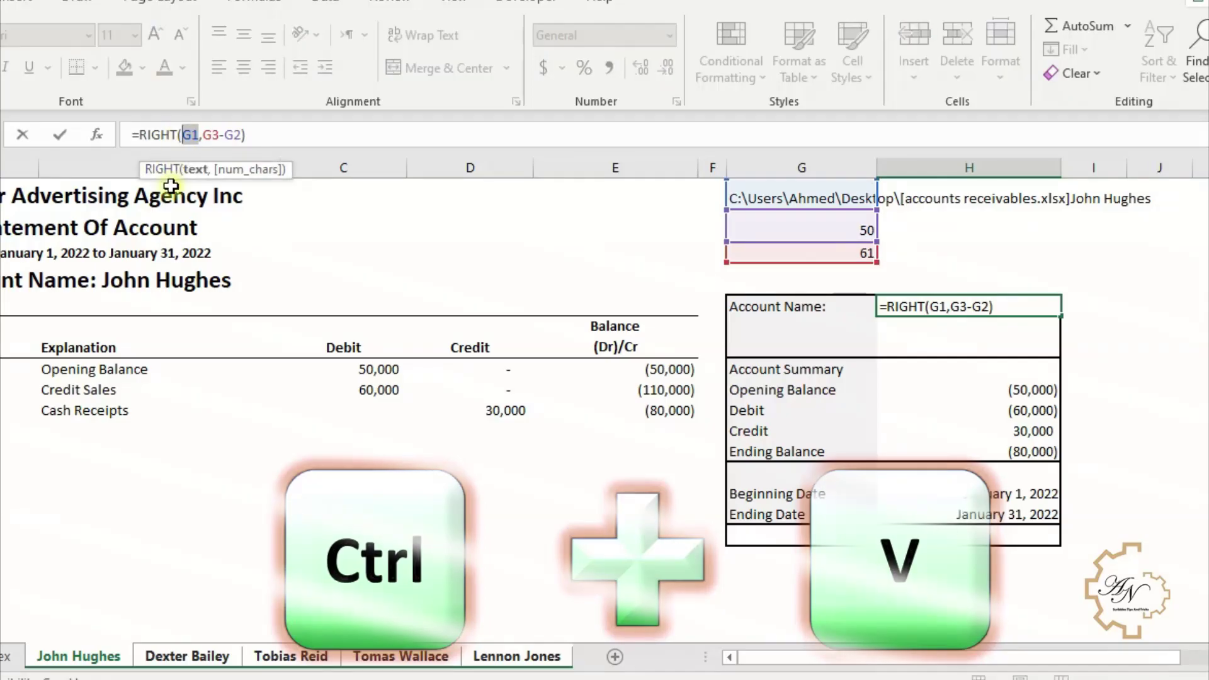
pyautogui.hotkey('ctrl', 'v')
pyautogui.press('Return')
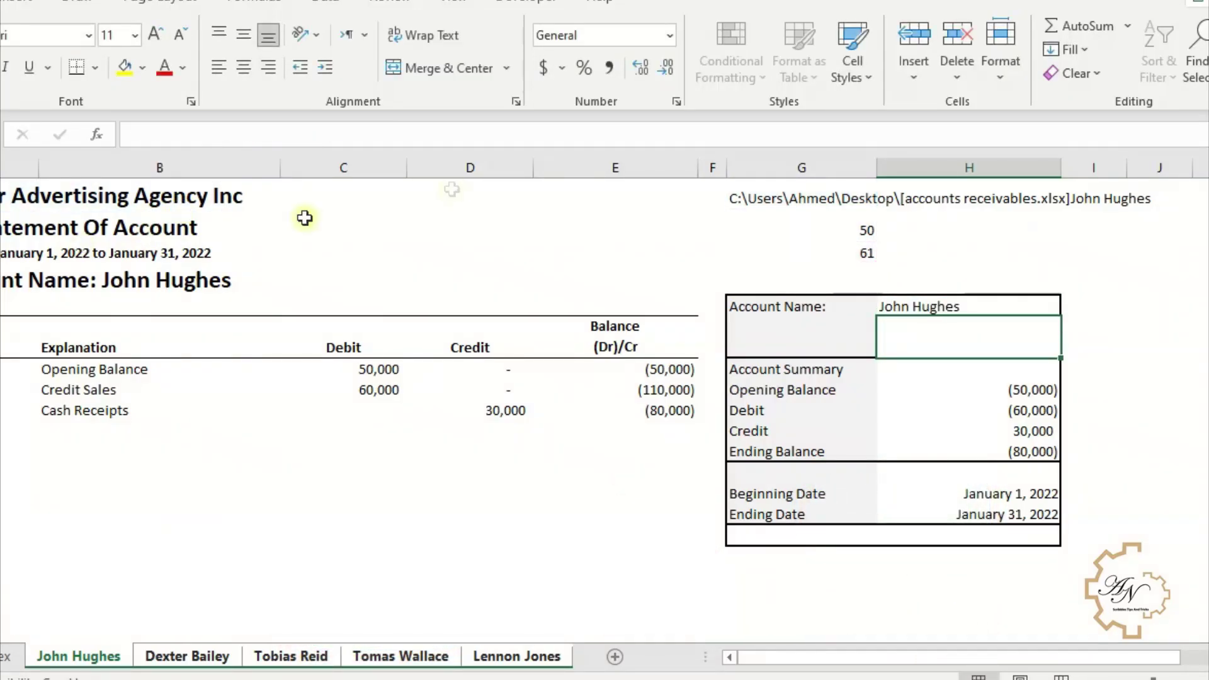
# - Replace the G2 reference in H5's formula with the copied FIND expression
pyautogui.click(854, 233)
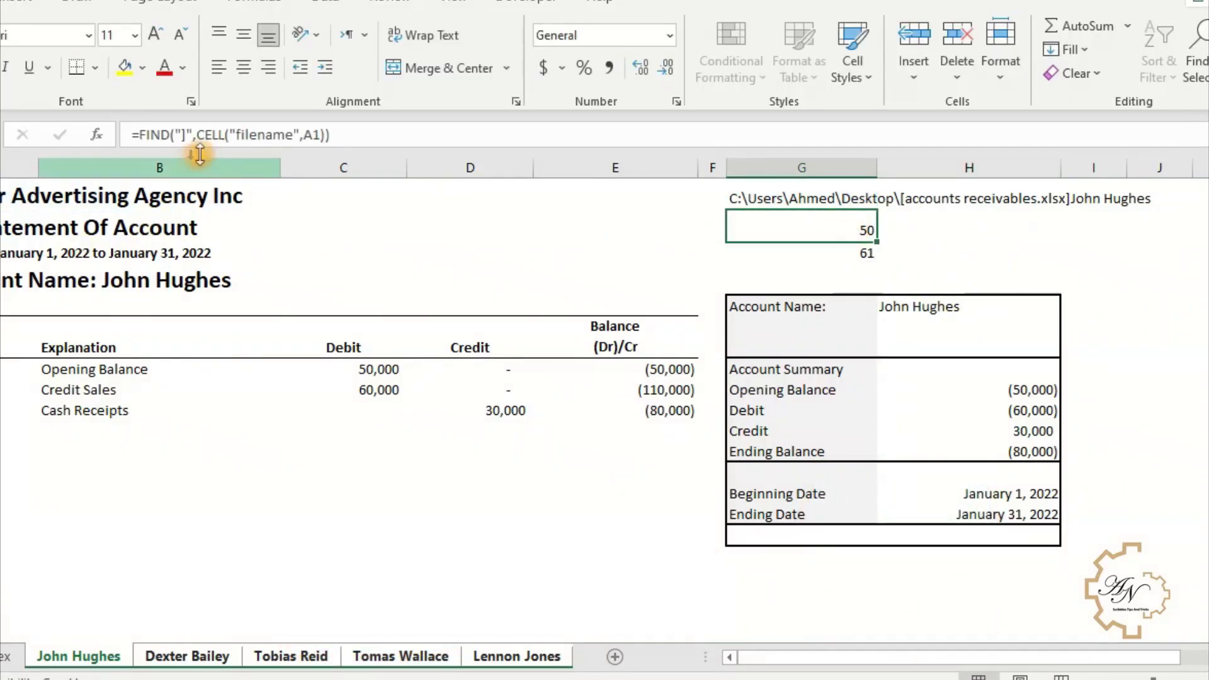
pyautogui.moveTo(347, 132); pyautogui.dragTo(166, 128)
pyautogui.hotkey('ctrl', 'c')
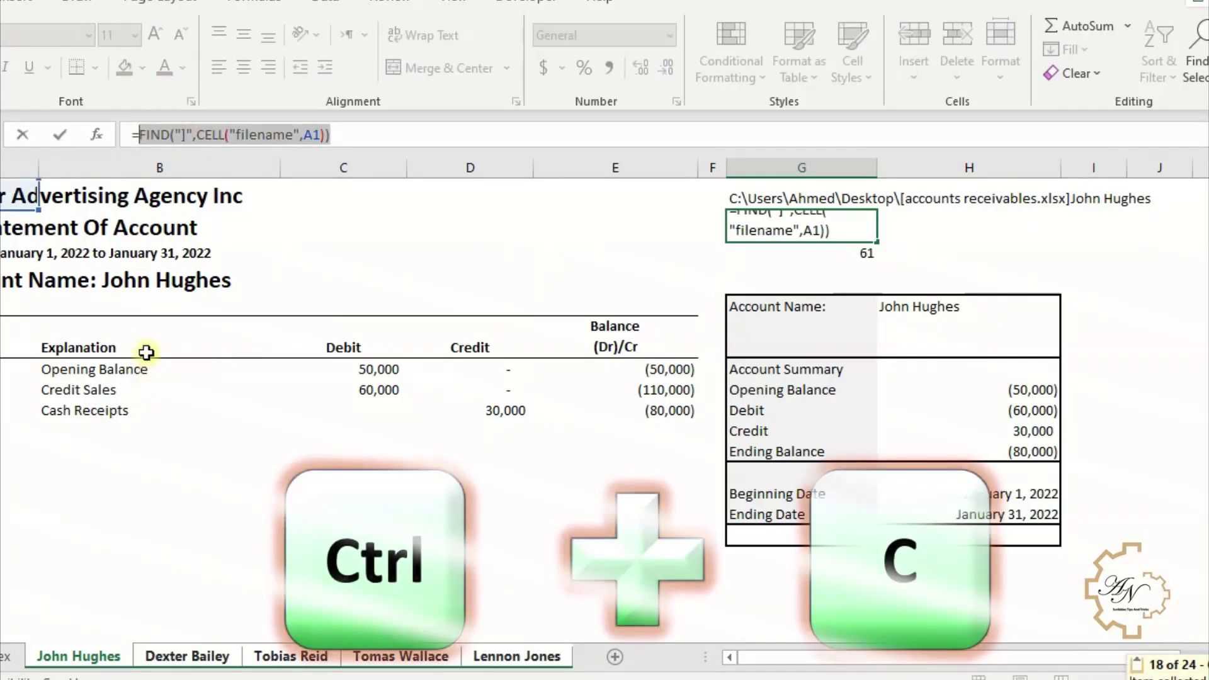
pyautogui.press('Return')
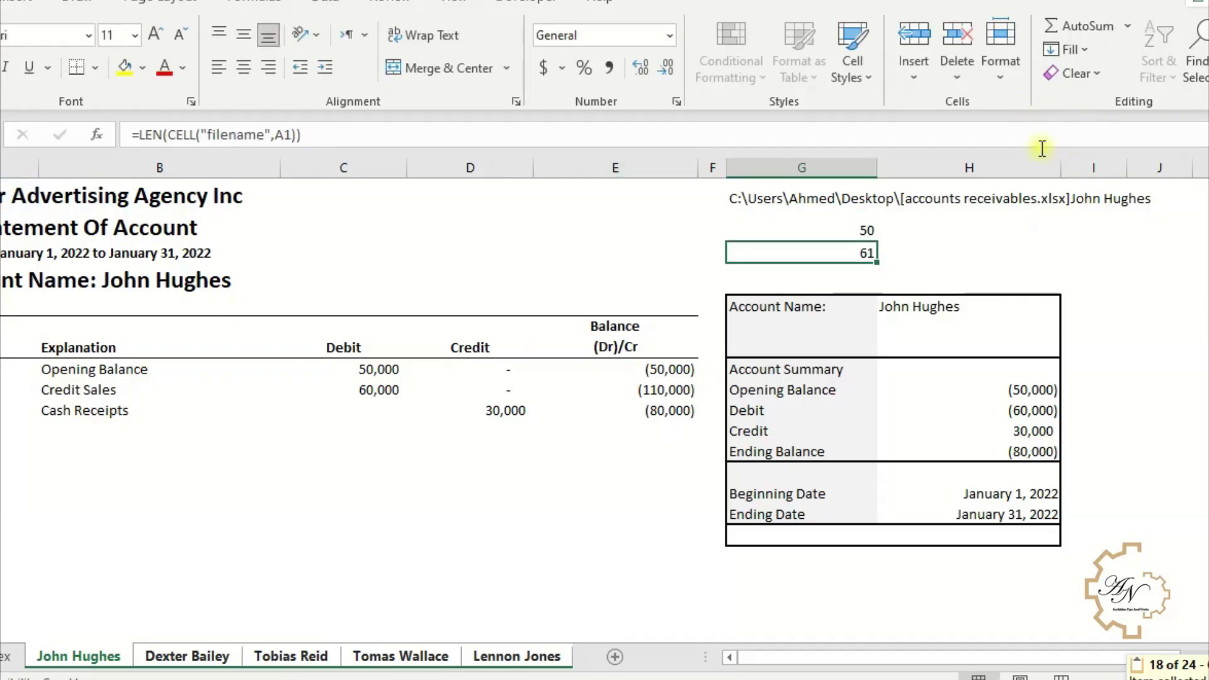
pyautogui.click(798, 231)
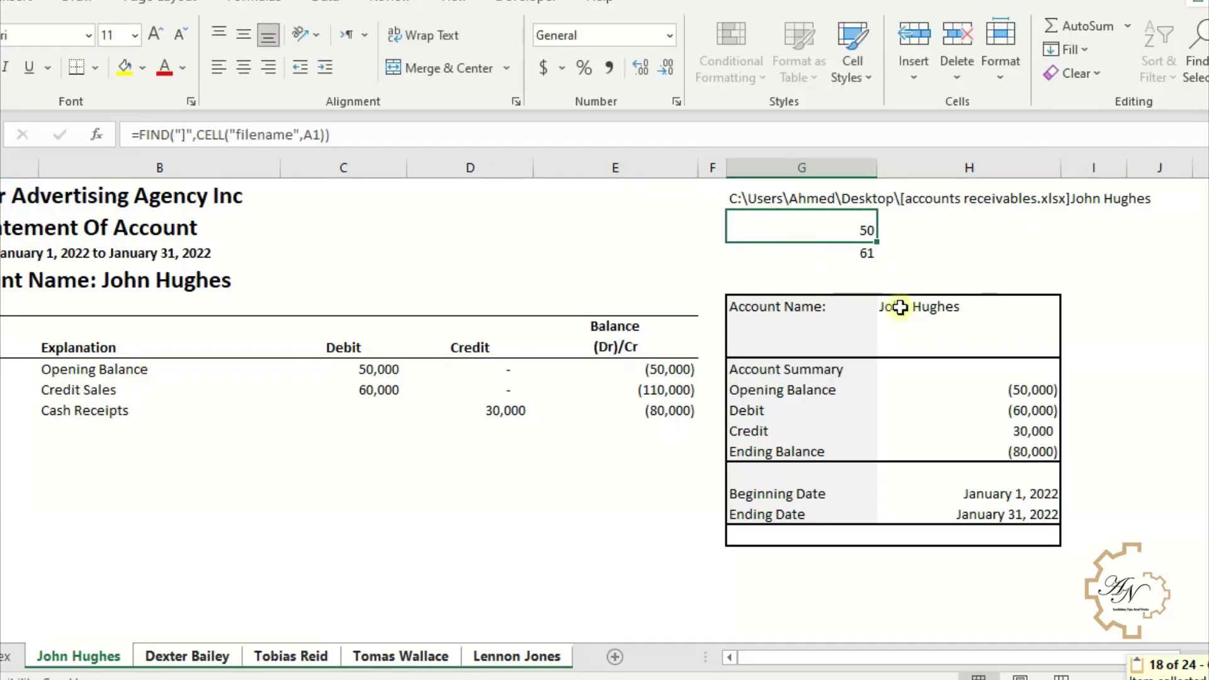
pyautogui.click(899, 307)
pyautogui.click(350, 135)
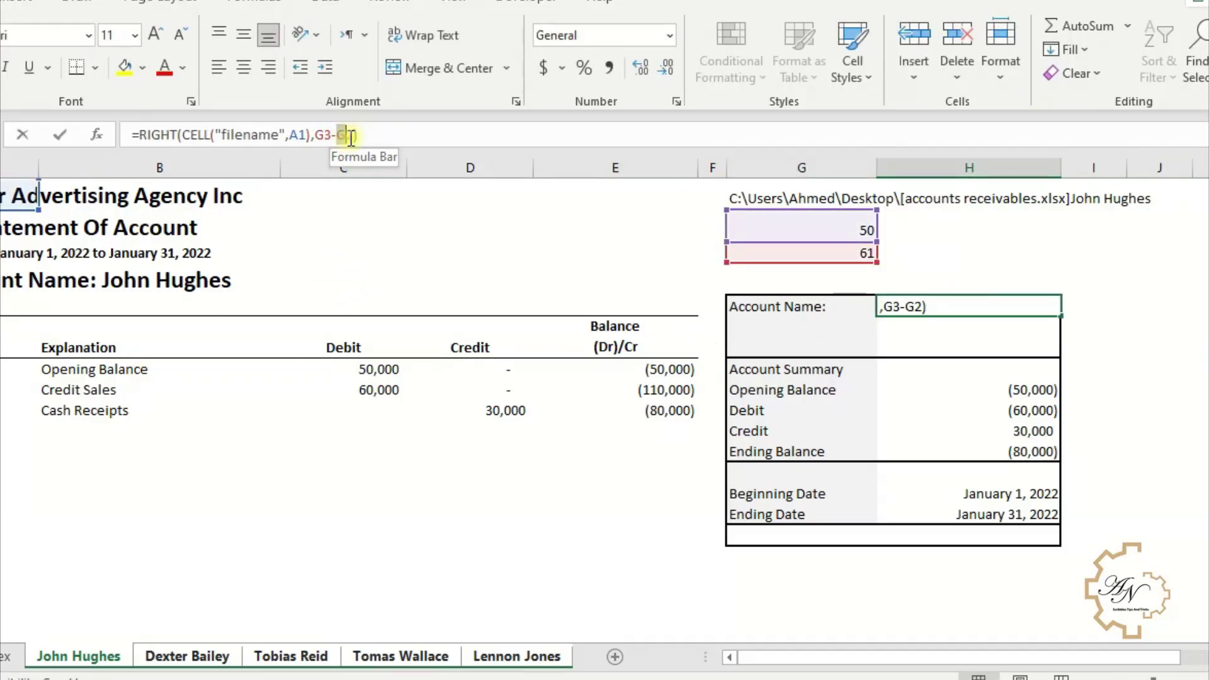
pyautogui.doubleClick(350, 134)
pyautogui.hotkey('ctrl', 'v')
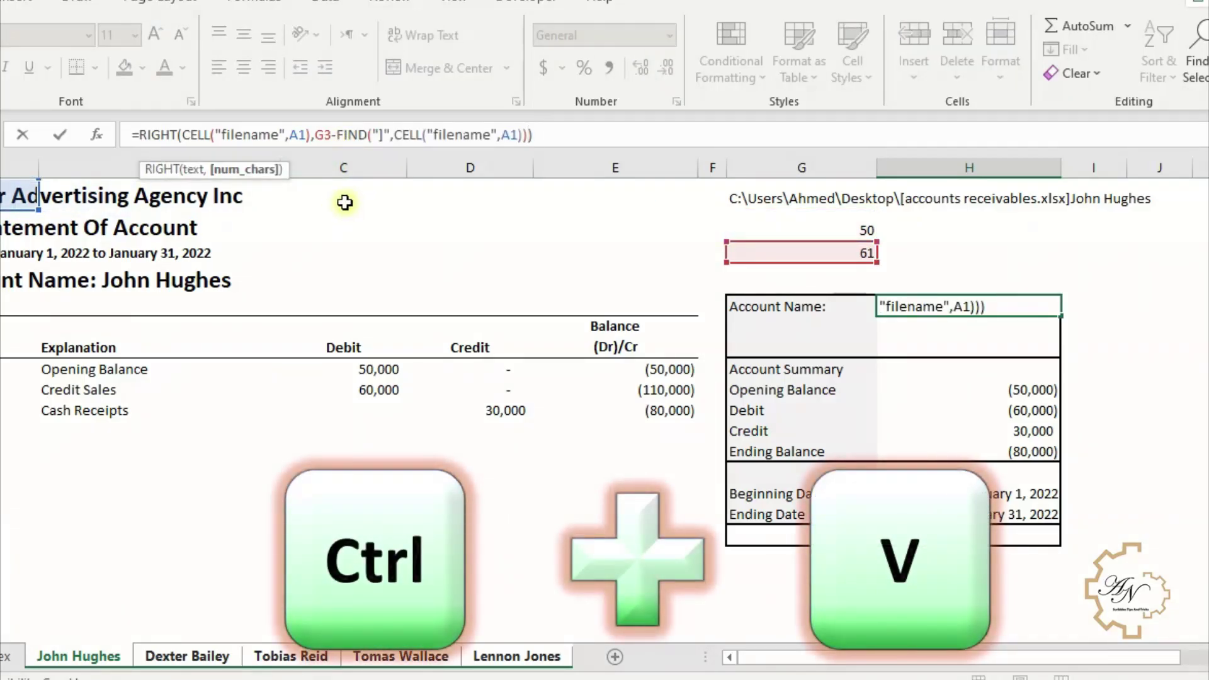
pyautogui.press('Return')
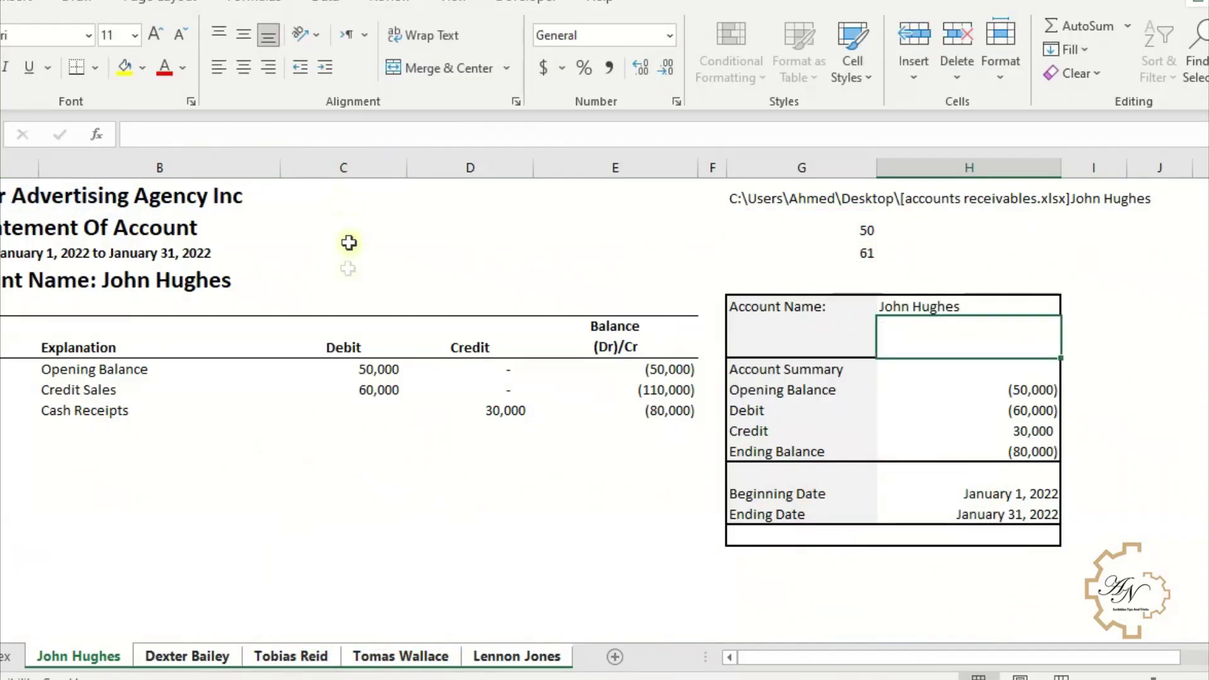
# - Replace the G3 reference in H5's formula with the copied LEN expression
pyautogui.click(841, 240)
pyautogui.moveTo(140, 135); pyautogui.dragTo(315, 135)
pyautogui.hotkey('ctrl', 'c')
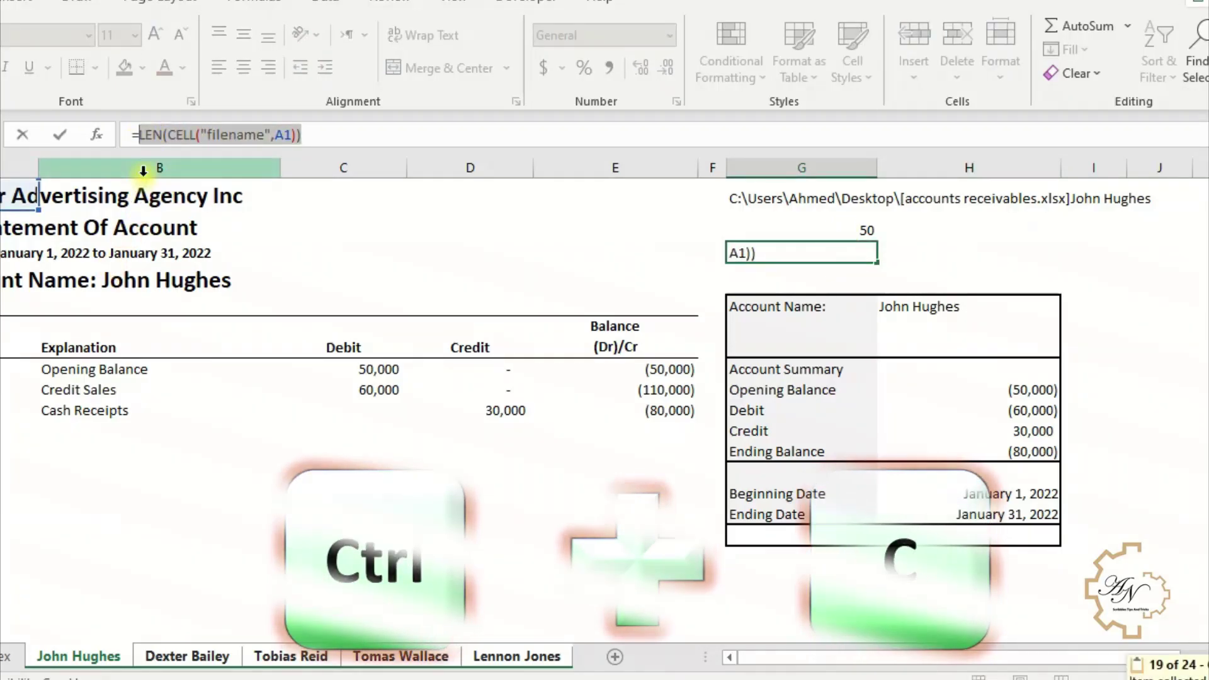
pyautogui.press('Return')
pyautogui.click(912, 306)
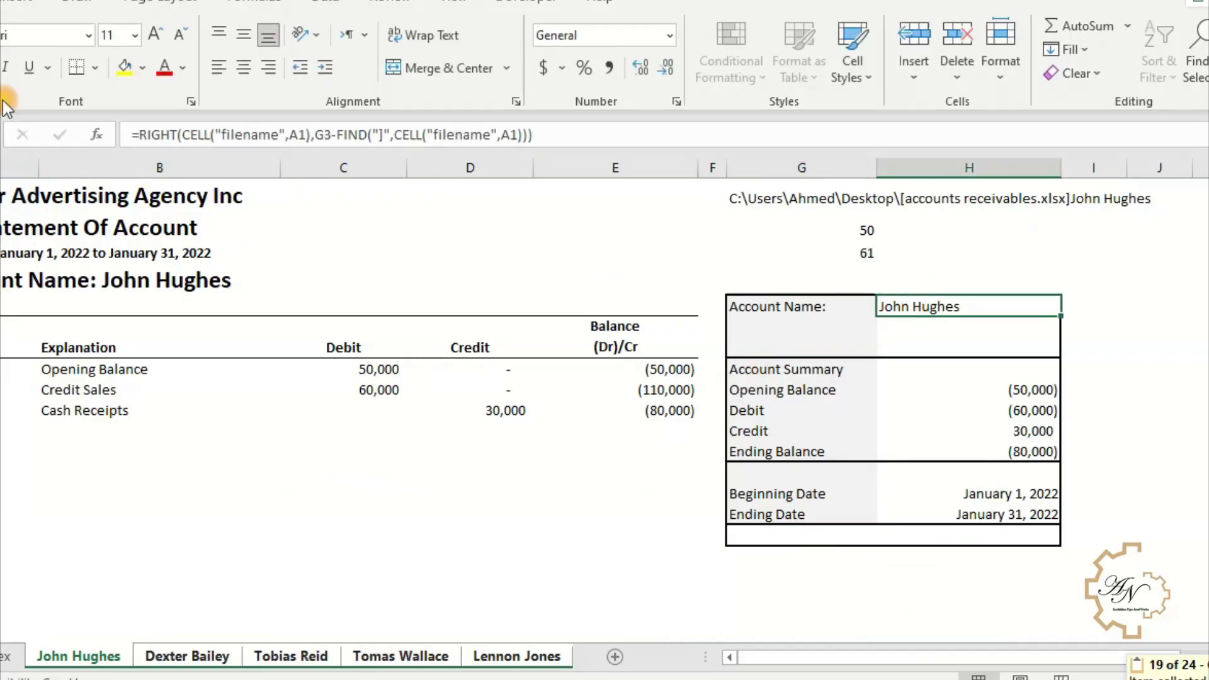
pyautogui.moveTo(333, 140); pyautogui.dragTo(313, 136)
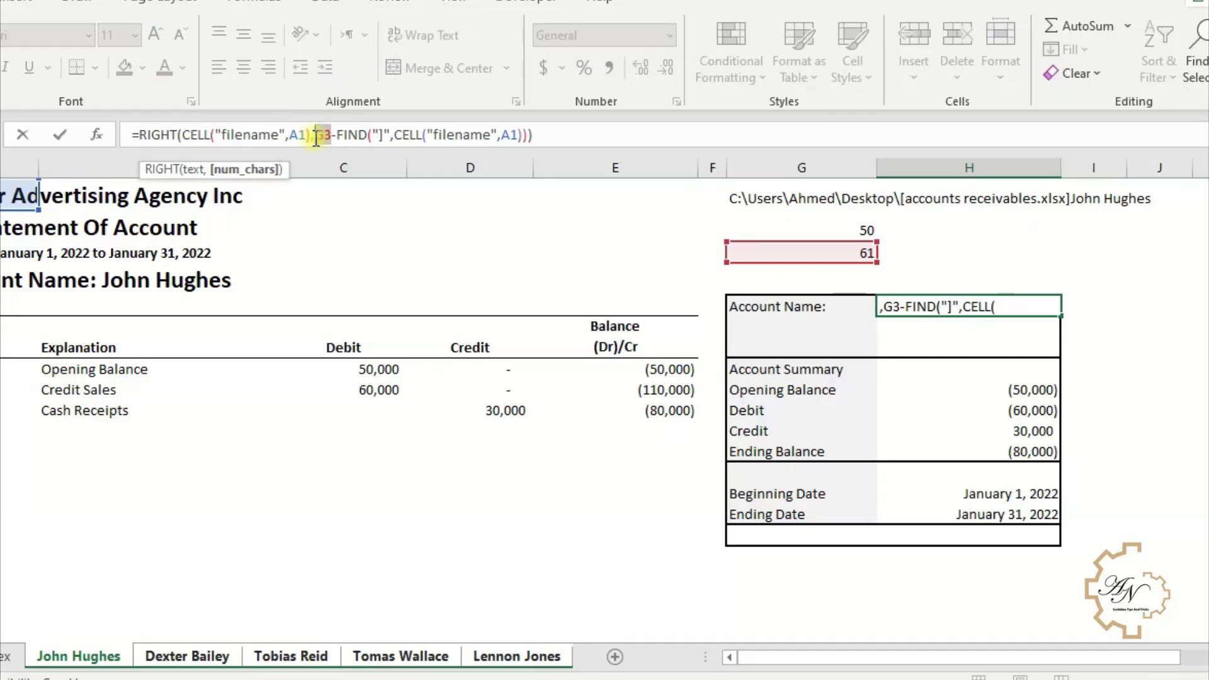
pyautogui.hotkey('ctrl', 'v')
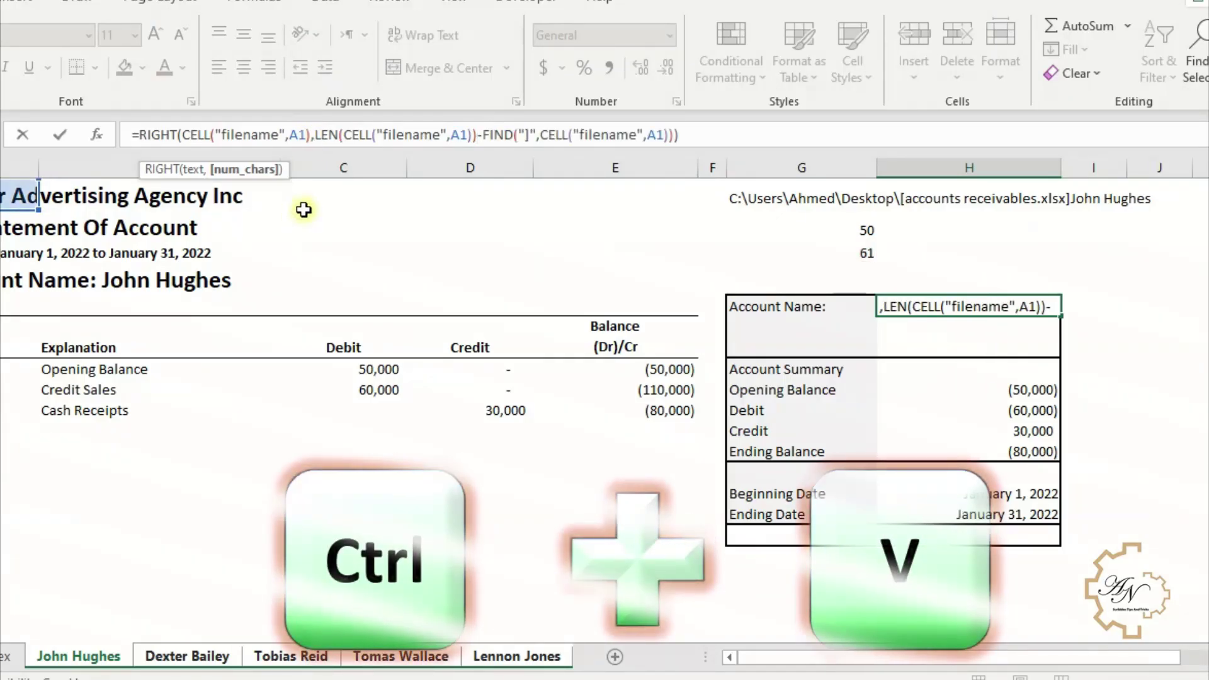
pyautogui.press('Return')
pyautogui.click(815, 213)
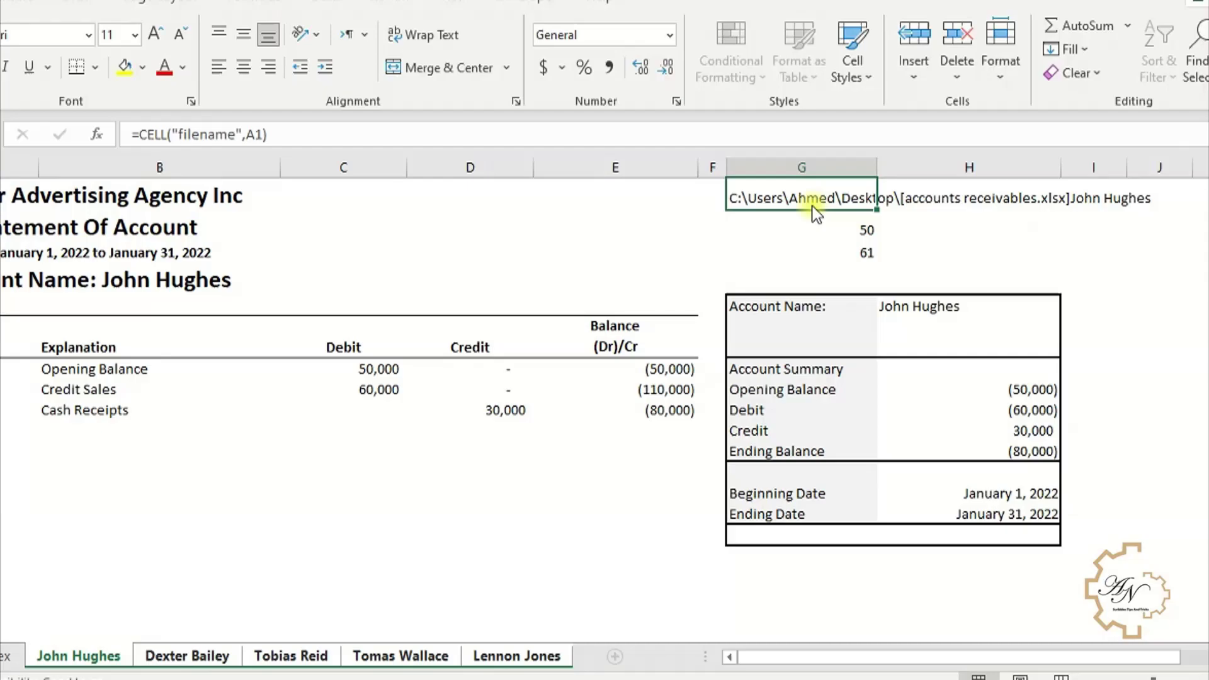
# - Clear helper cells G1:G3 and confirm each customer sheet still shows its account name
pyautogui.moveTo(815, 202); pyautogui.dragTo(818, 246)
pyautogui.press('Delete')
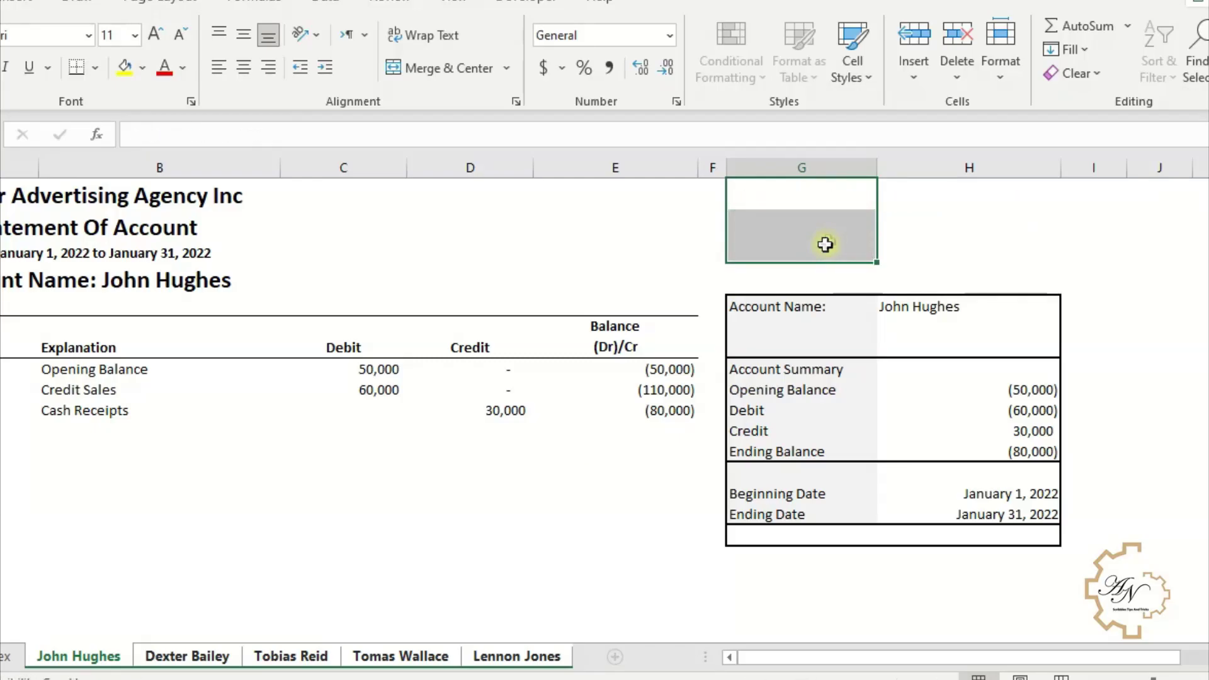
pyautogui.click(421, 658)
pyautogui.click(477, 658)
pyautogui.click(356, 660)
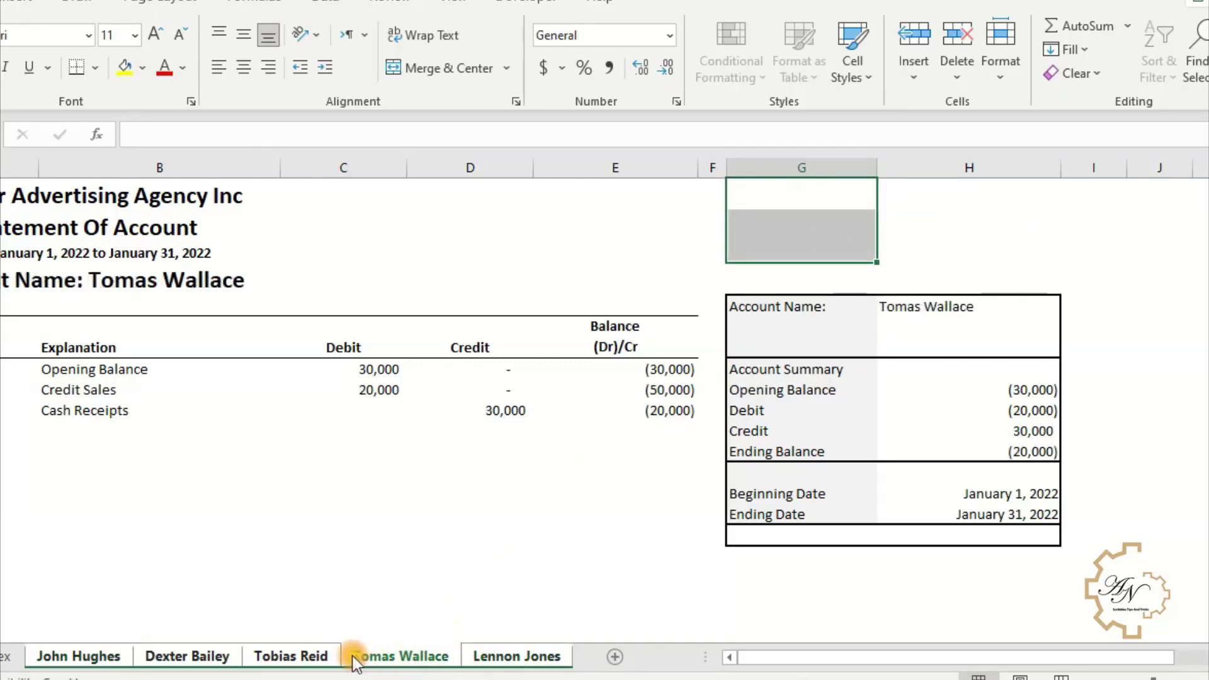
pyautogui.click(277, 657)
pyautogui.click(187, 657)
pyautogui.click(81, 657)
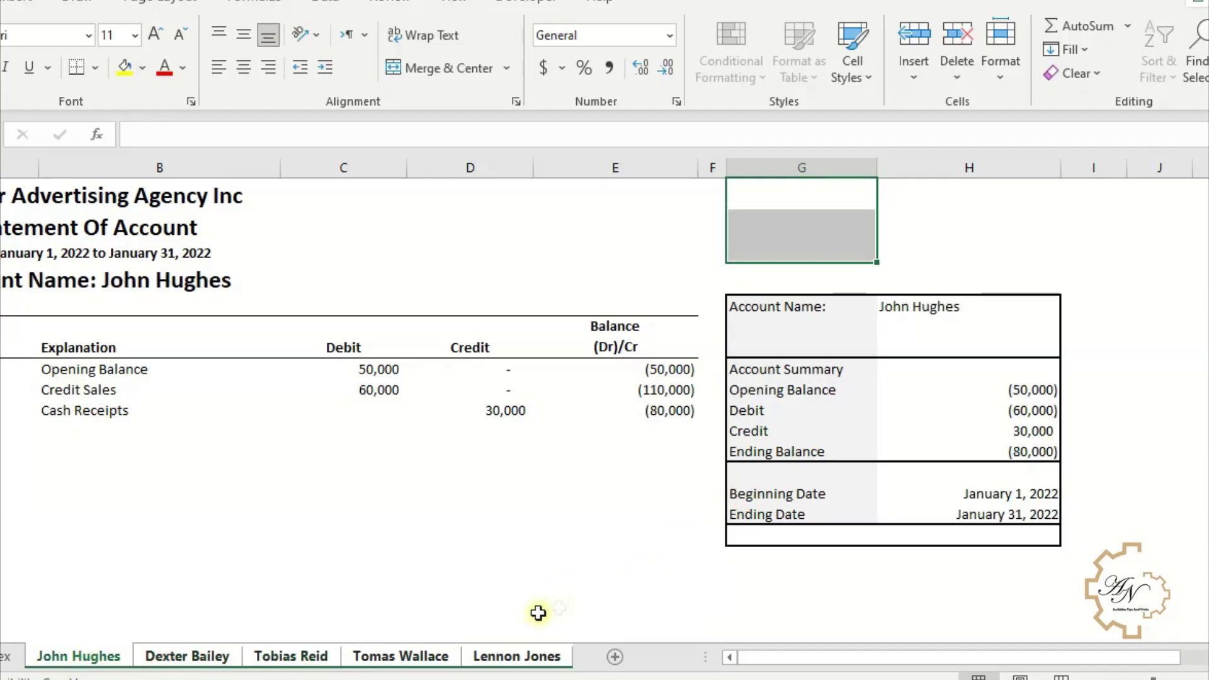
pyautogui.click(517, 656)
pyautogui.click(953, 318)
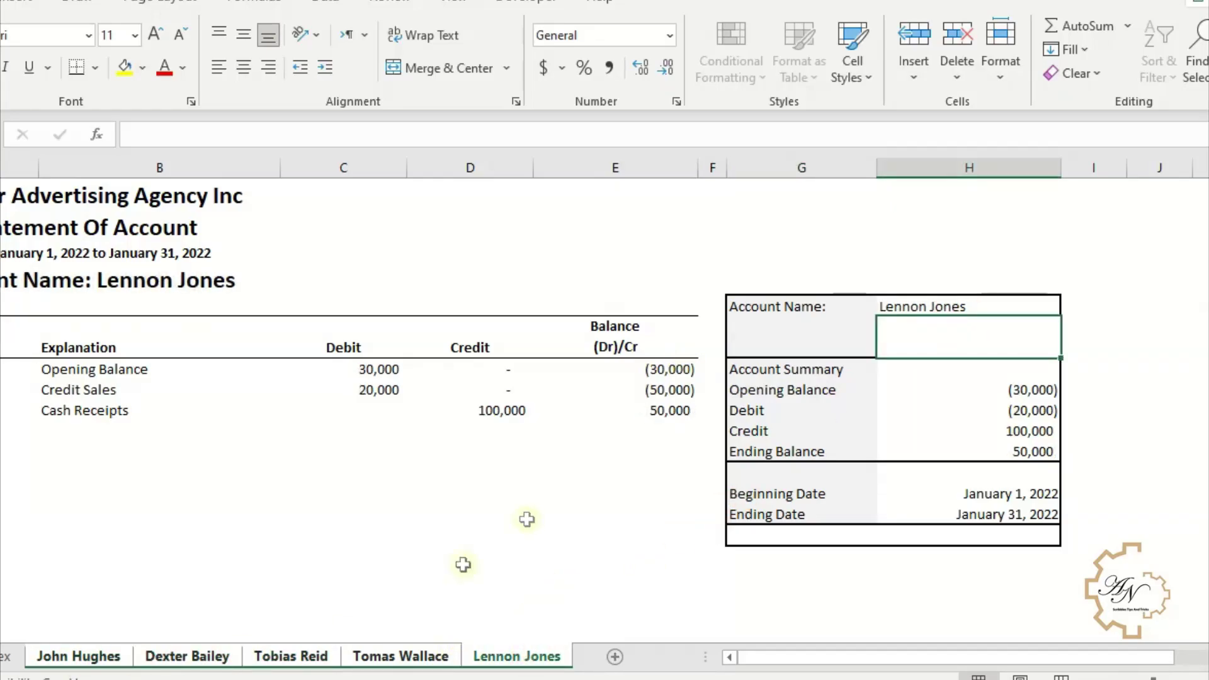
pyautogui.click(441, 657)
pyautogui.click(296, 656)
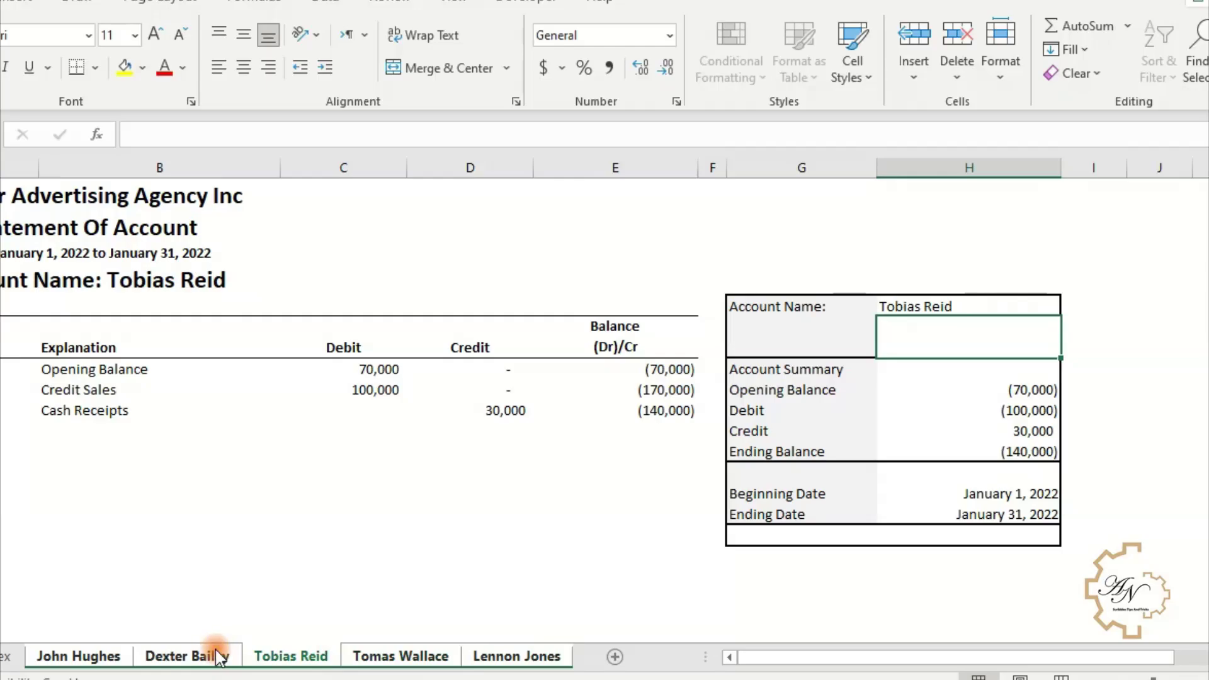
pyautogui.click(214, 657)
pyautogui.click(81, 658)
pyautogui.click(761, 206)
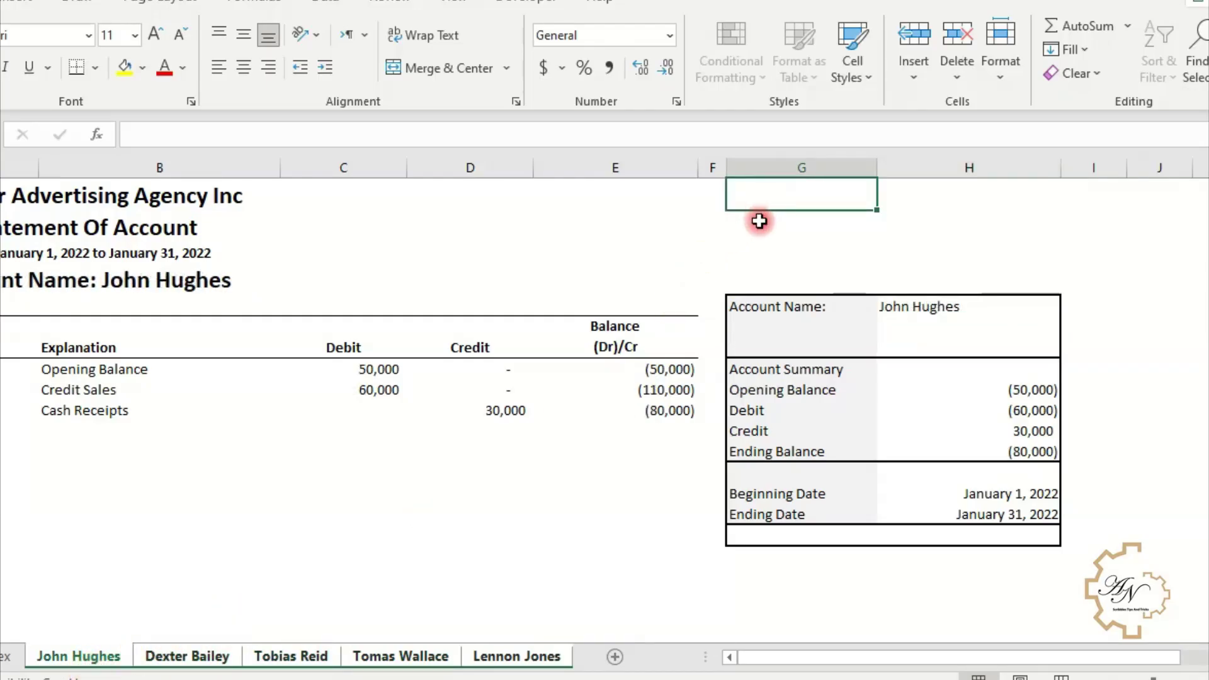
# - Enter =SHEET() in G1 and check the sheet number on each customer sheet
pyautogui.write('=sh')
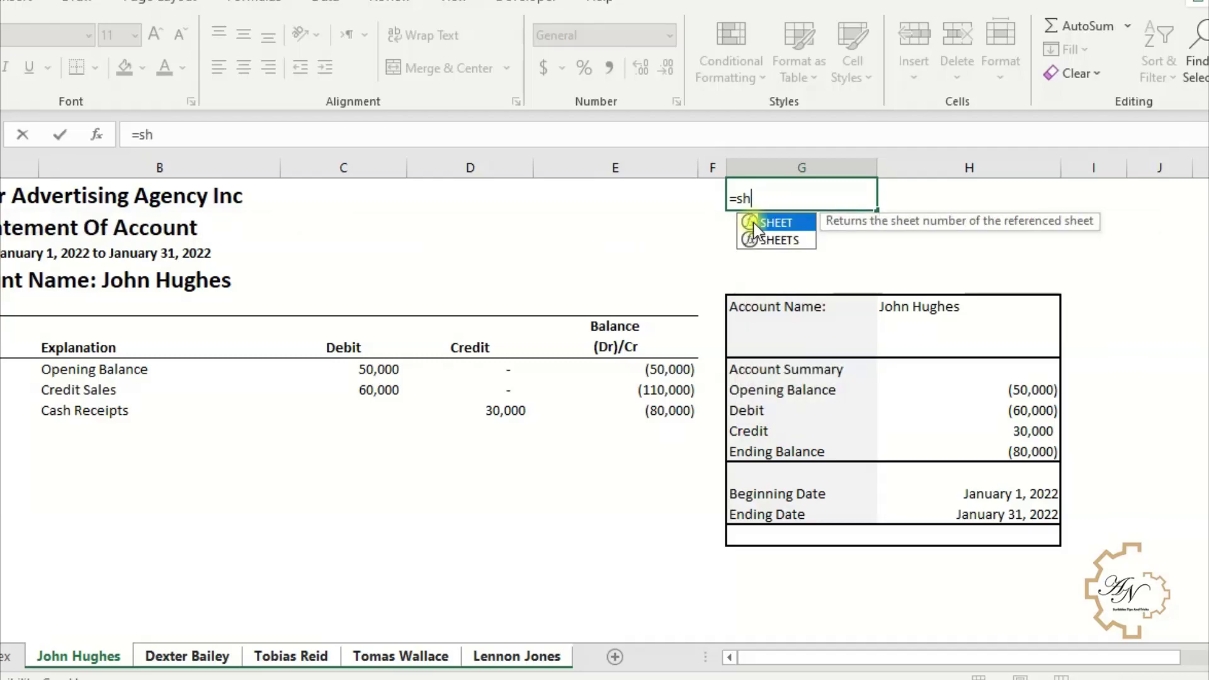
pyautogui.doubleClick(753, 222)
pyautogui.press('Return')
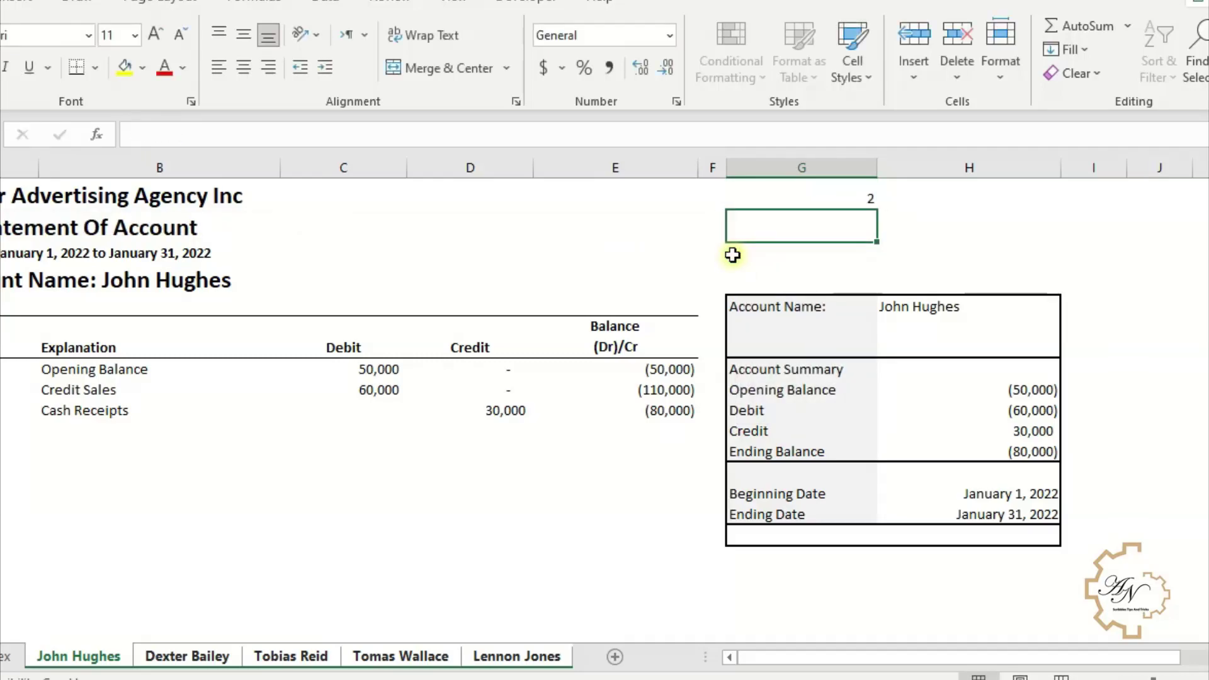
pyautogui.click(803, 200)
pyautogui.click(224, 660)
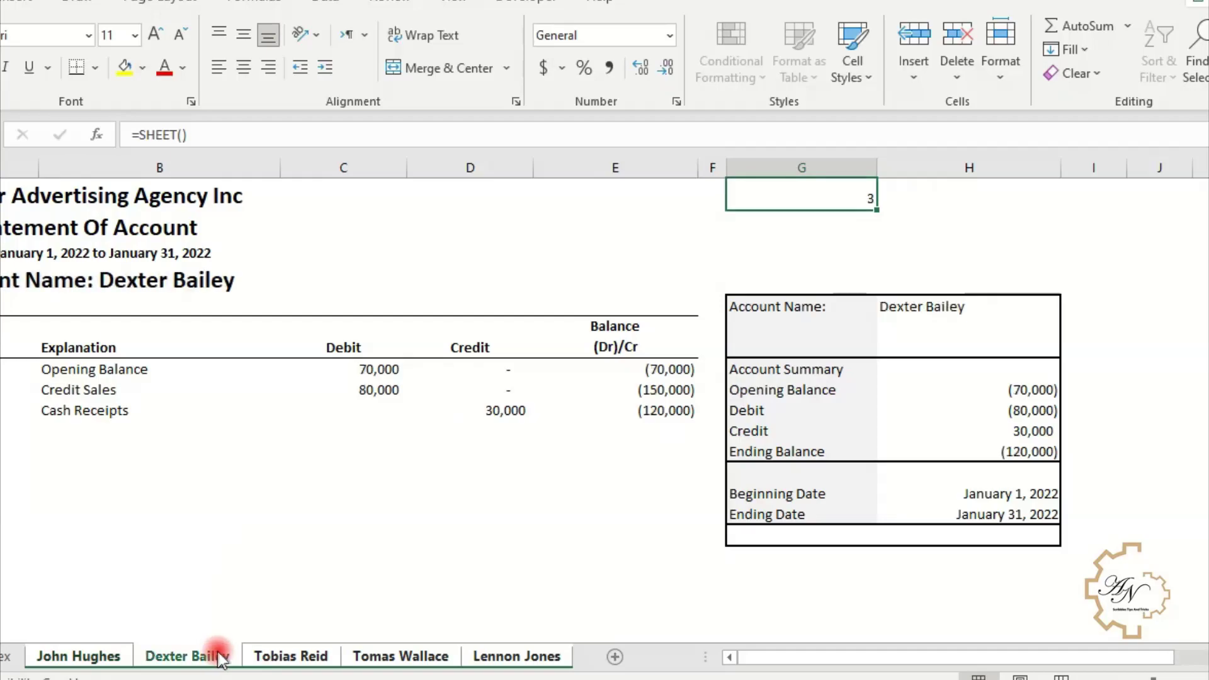
pyautogui.click(295, 658)
pyautogui.click(394, 658)
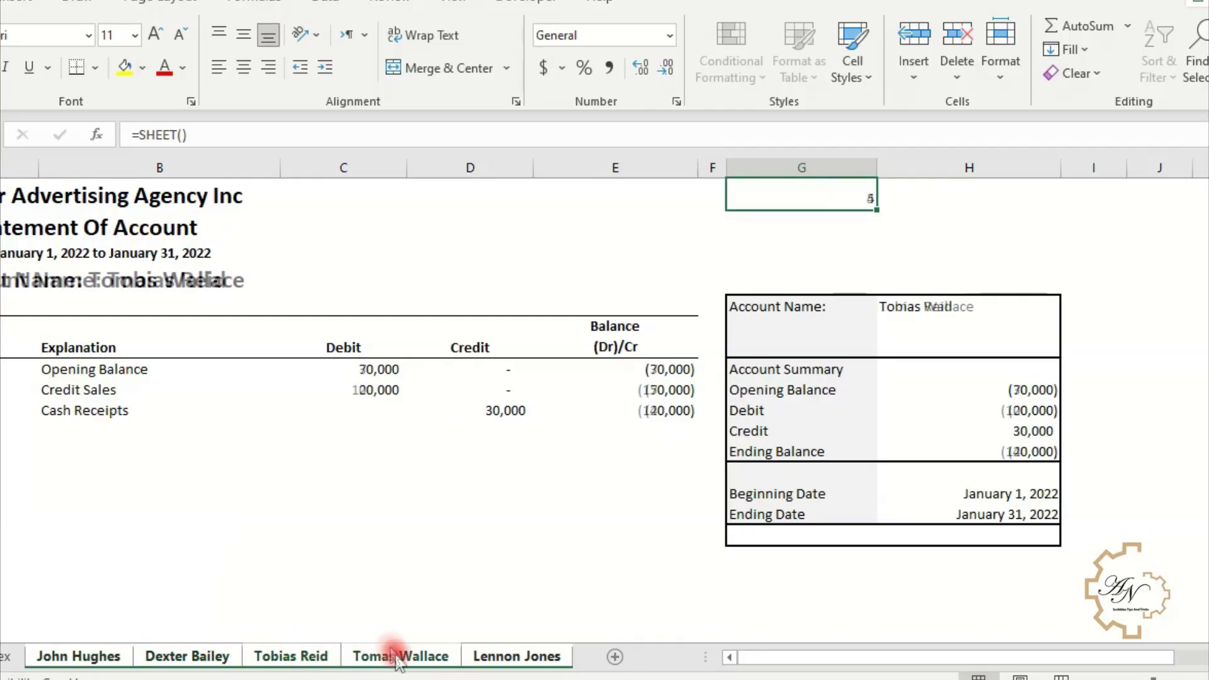
pyautogui.click(502, 656)
pyautogui.click(91, 656)
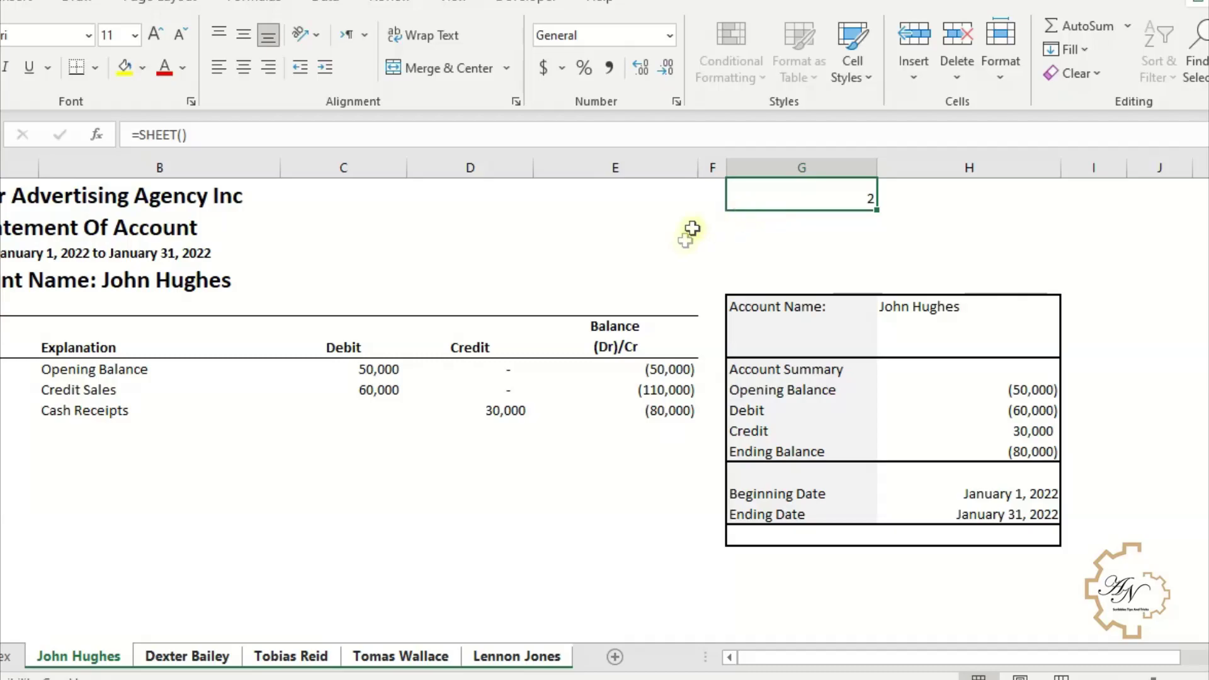
pyautogui.click(144, 134)
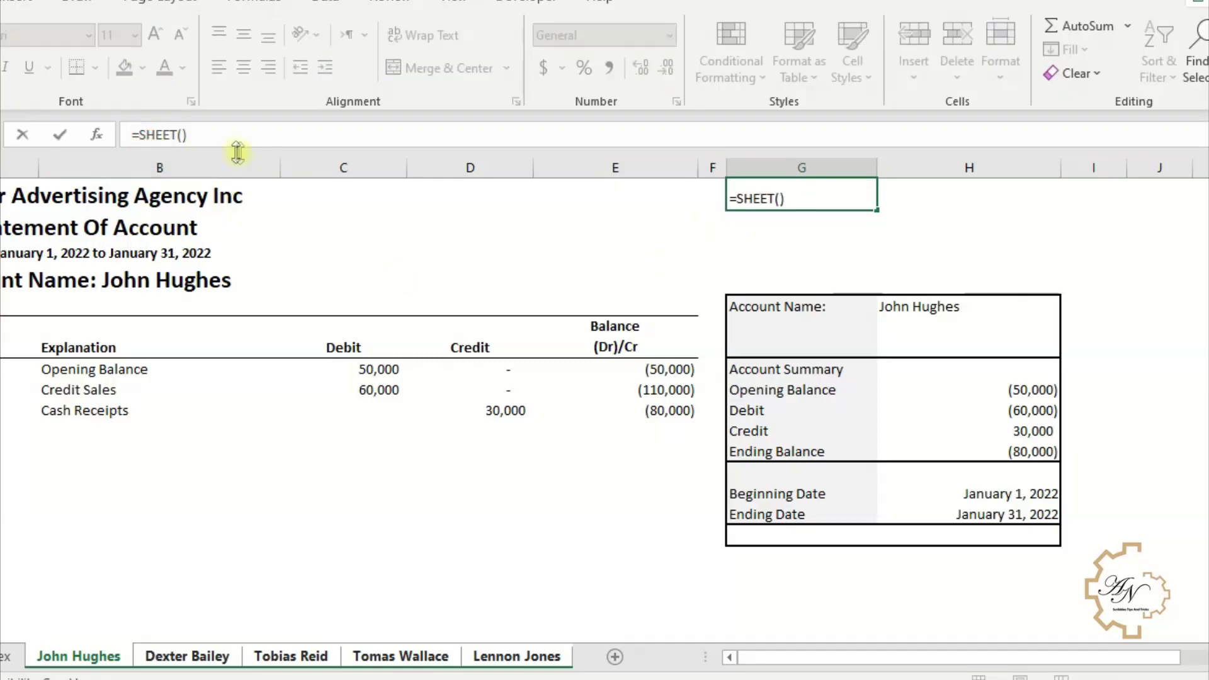
pyautogui.click(970, 309)
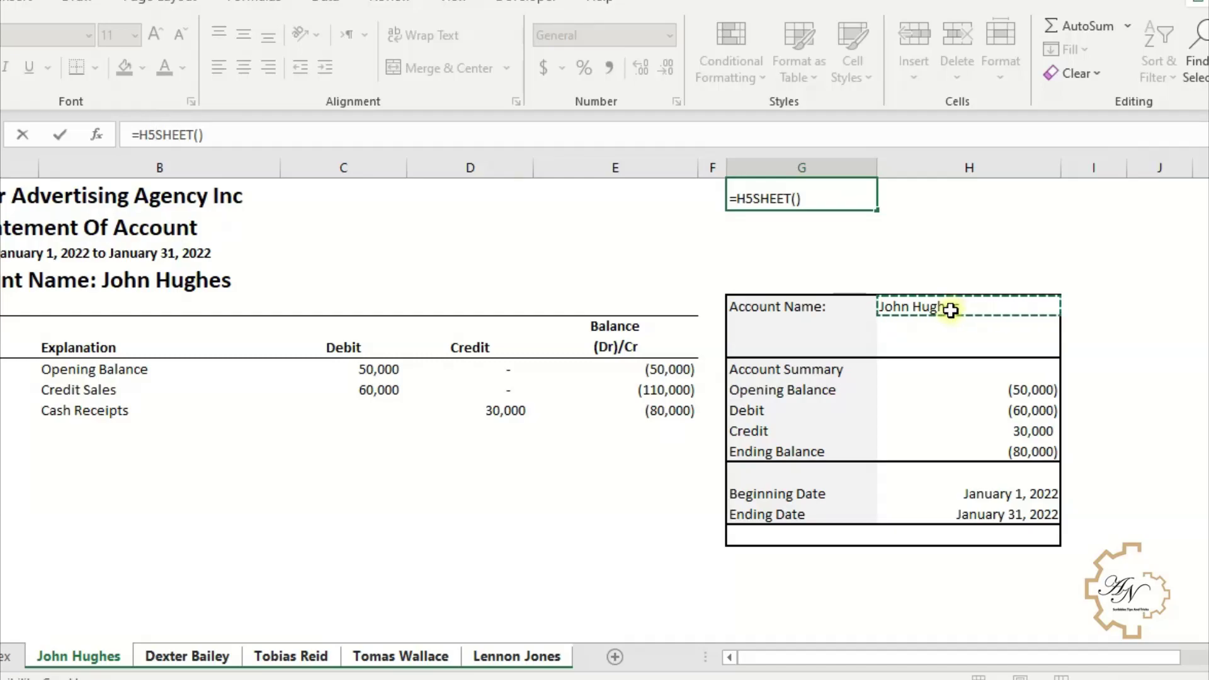
pyautogui.write('&')
pyautogui.press('Return')
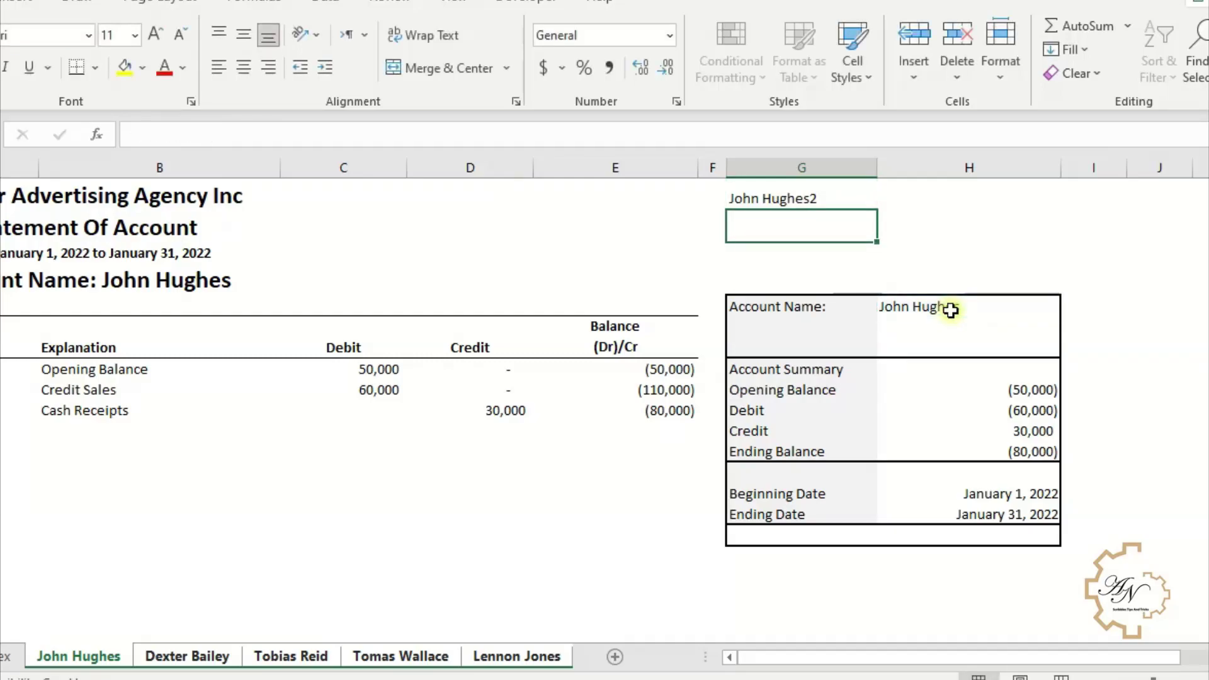
pyautogui.click(754, 200)
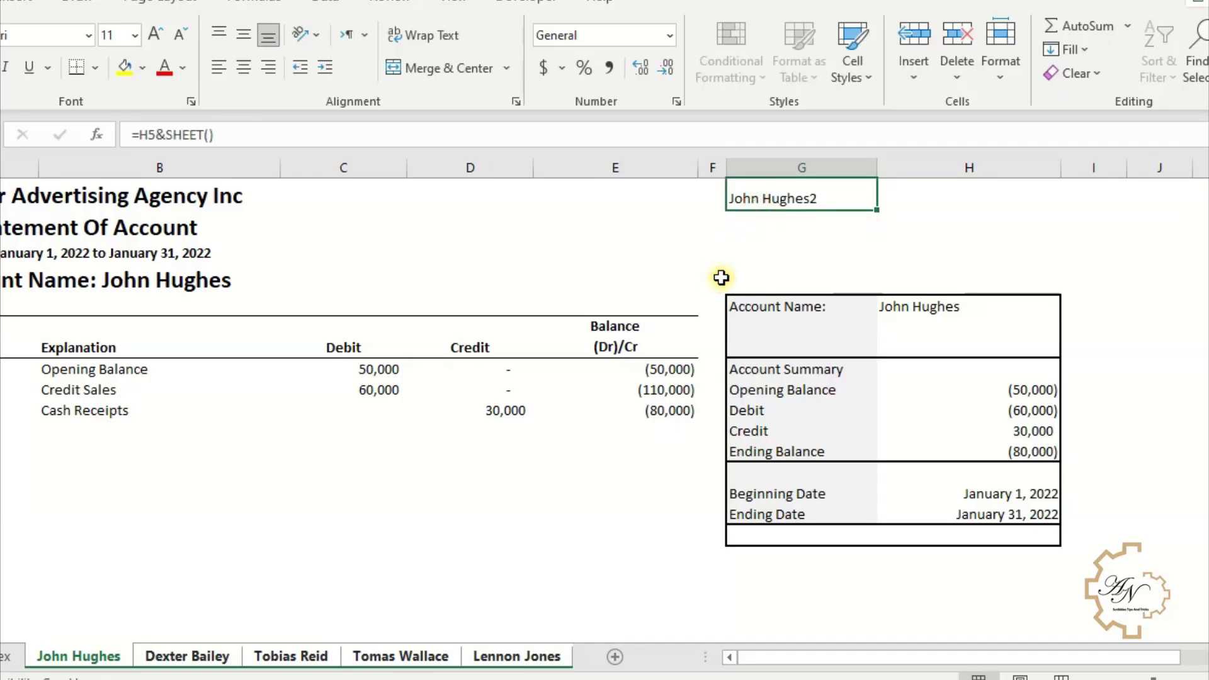
pyautogui.click(224, 669)
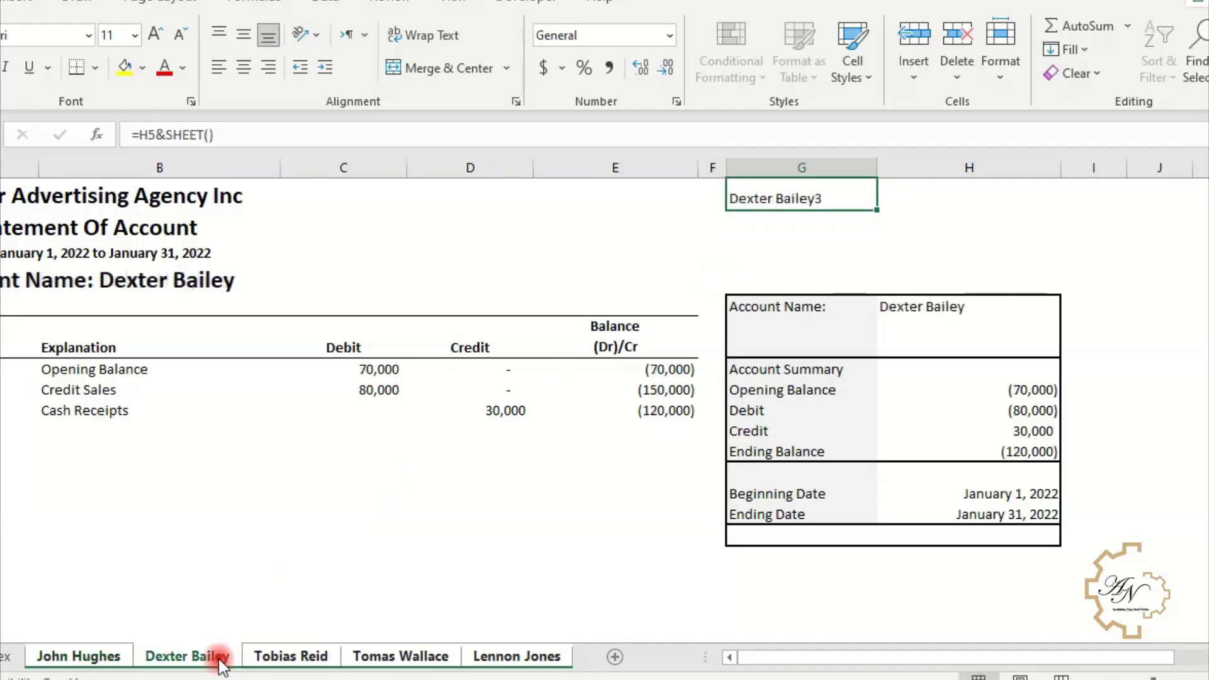
pyautogui.click(312, 658)
pyautogui.click(362, 664)
pyautogui.click(491, 658)
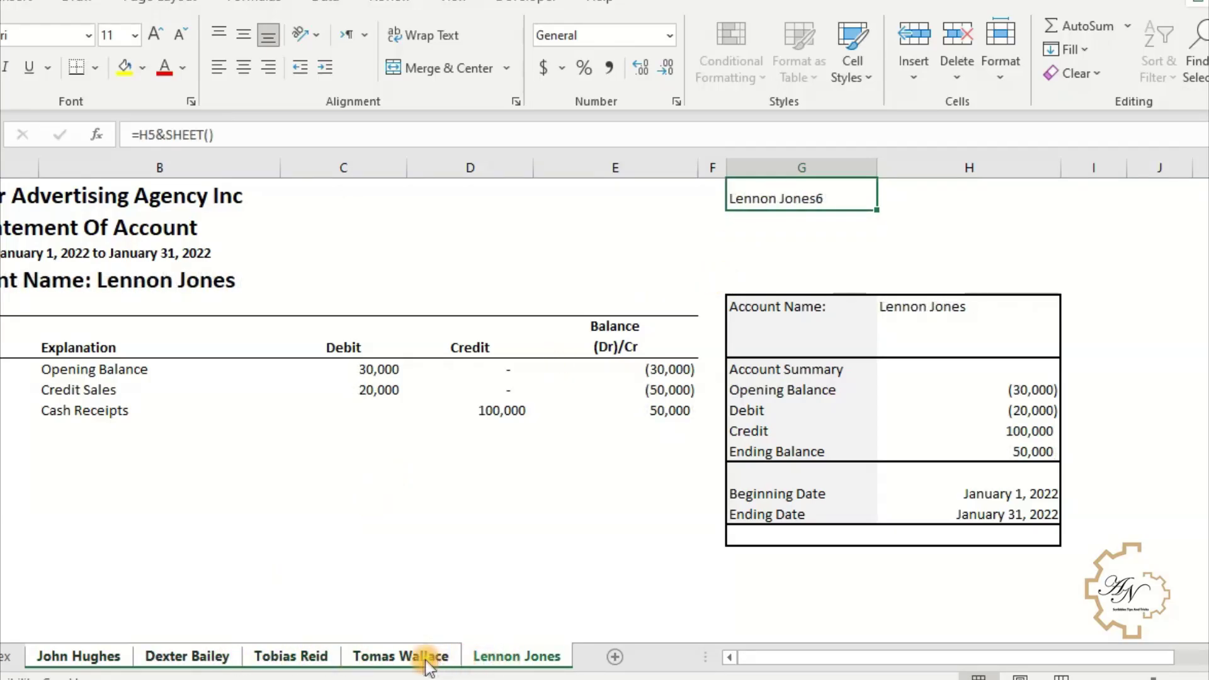
pyautogui.click(415, 661)
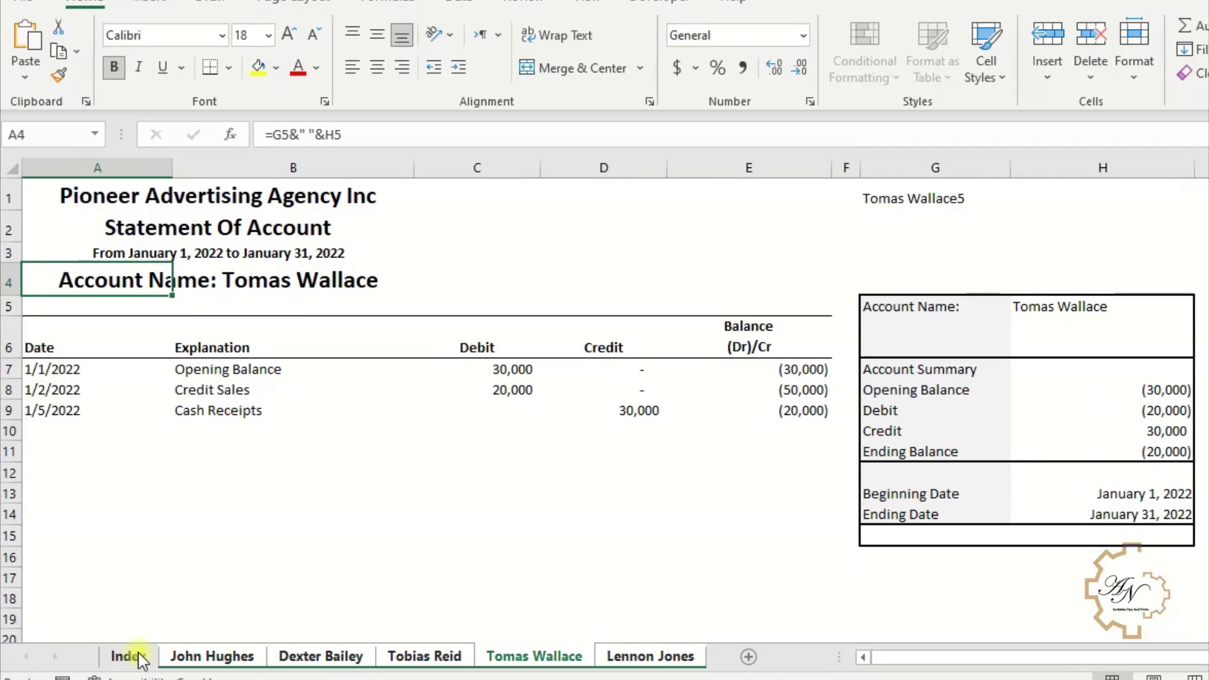
# - Select A1 on the Index sheet after reviewing each customer sheet
pyautogui.click(135, 657)
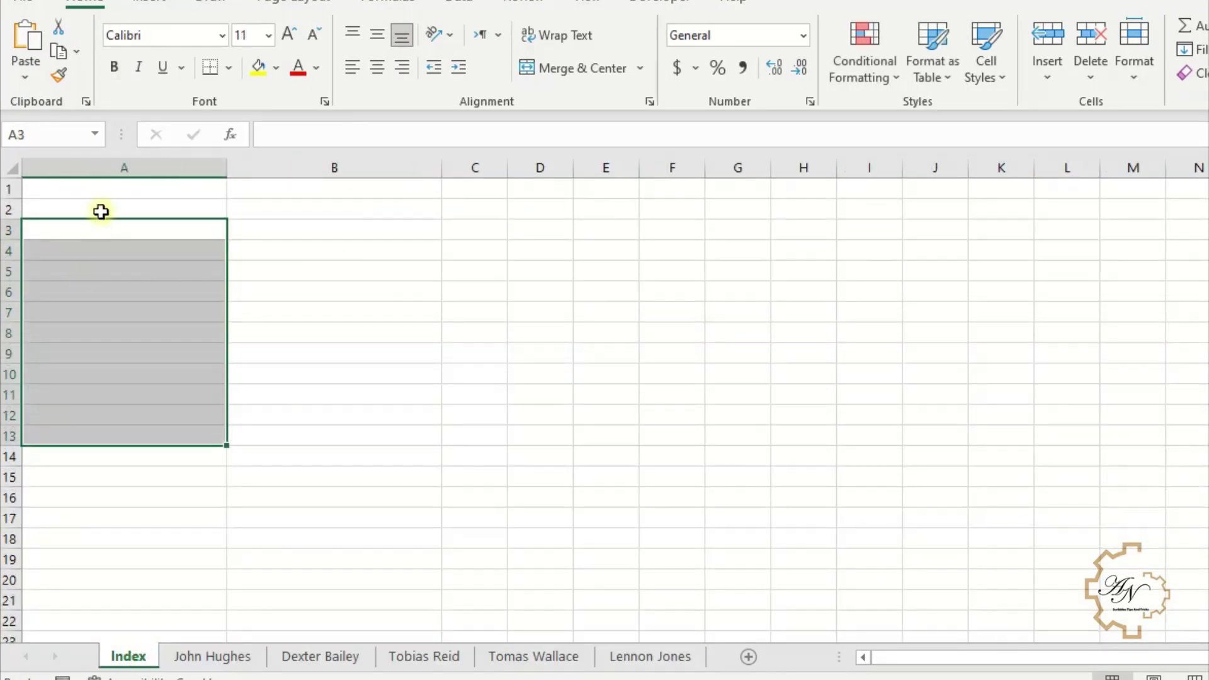
pyautogui.click(108, 192)
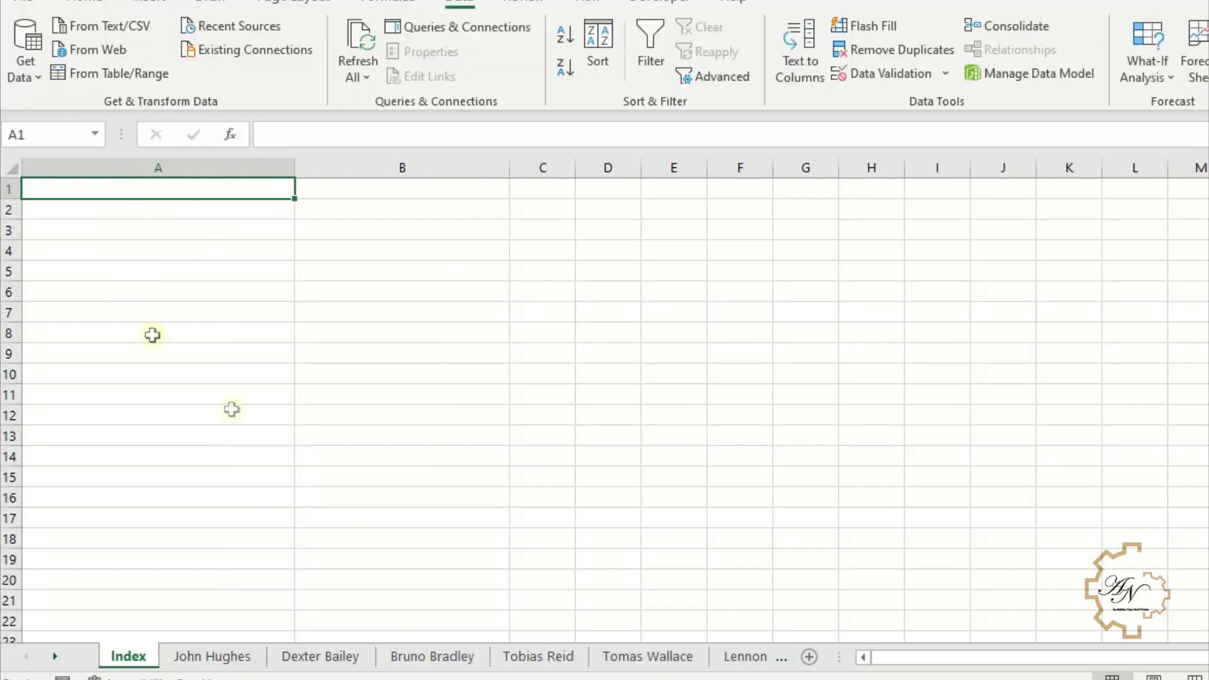
pyautogui.click(231, 656)
pyautogui.click(296, 656)
pyautogui.click(425, 658)
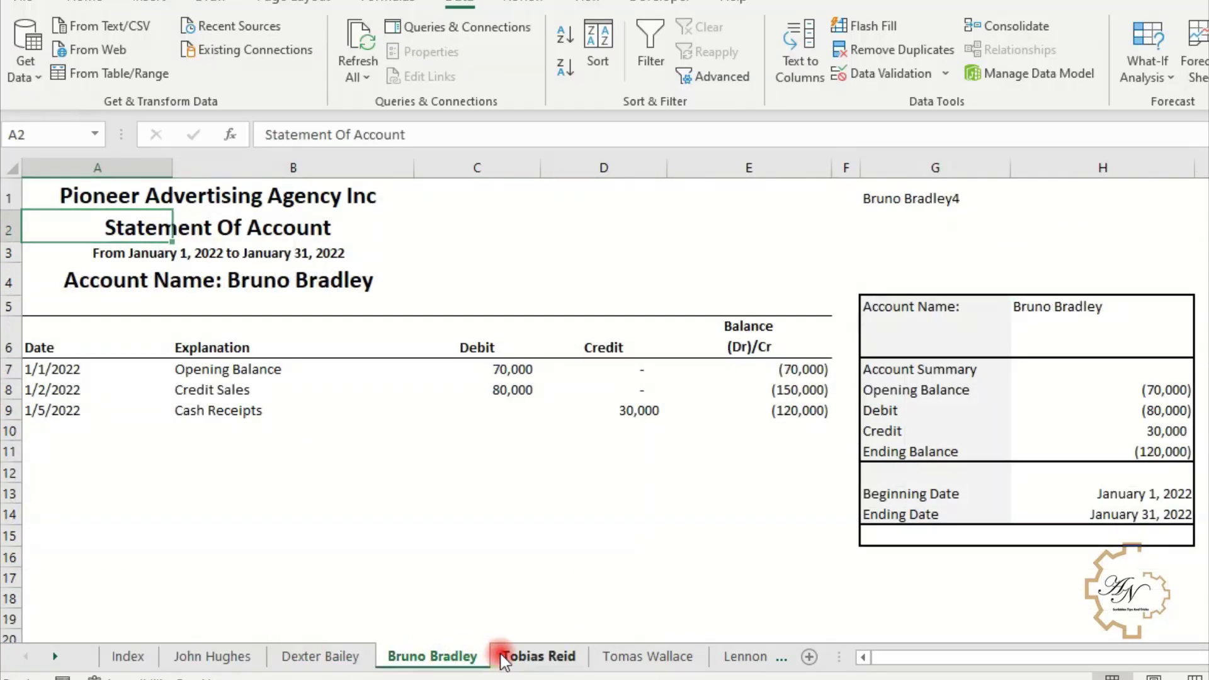
pyautogui.click(503, 658)
pyautogui.click(620, 658)
pyautogui.click(129, 658)
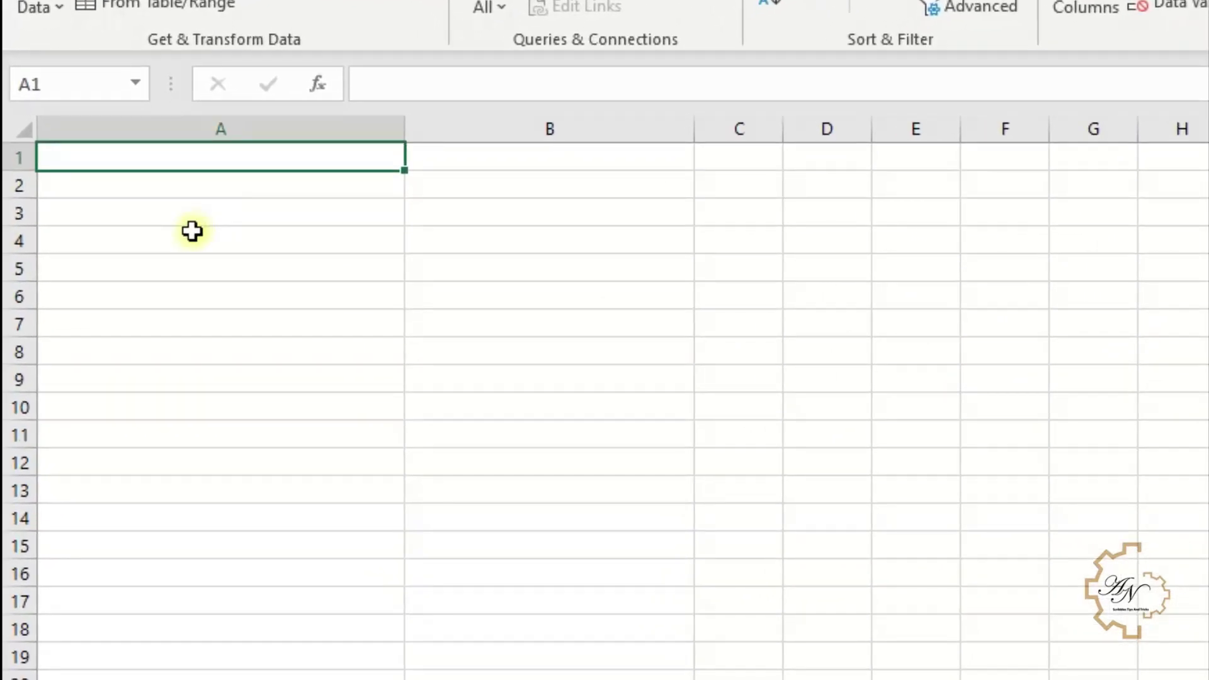
pyautogui.write('=te')
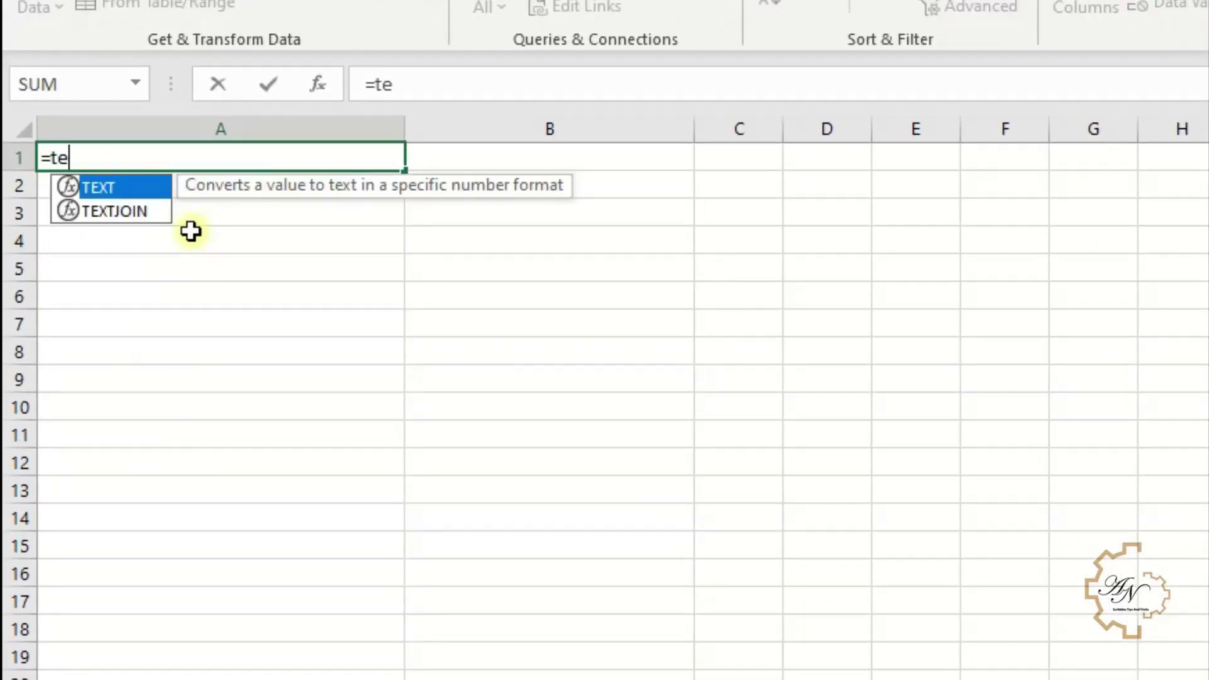
pyautogui.doubleClick(139, 212)
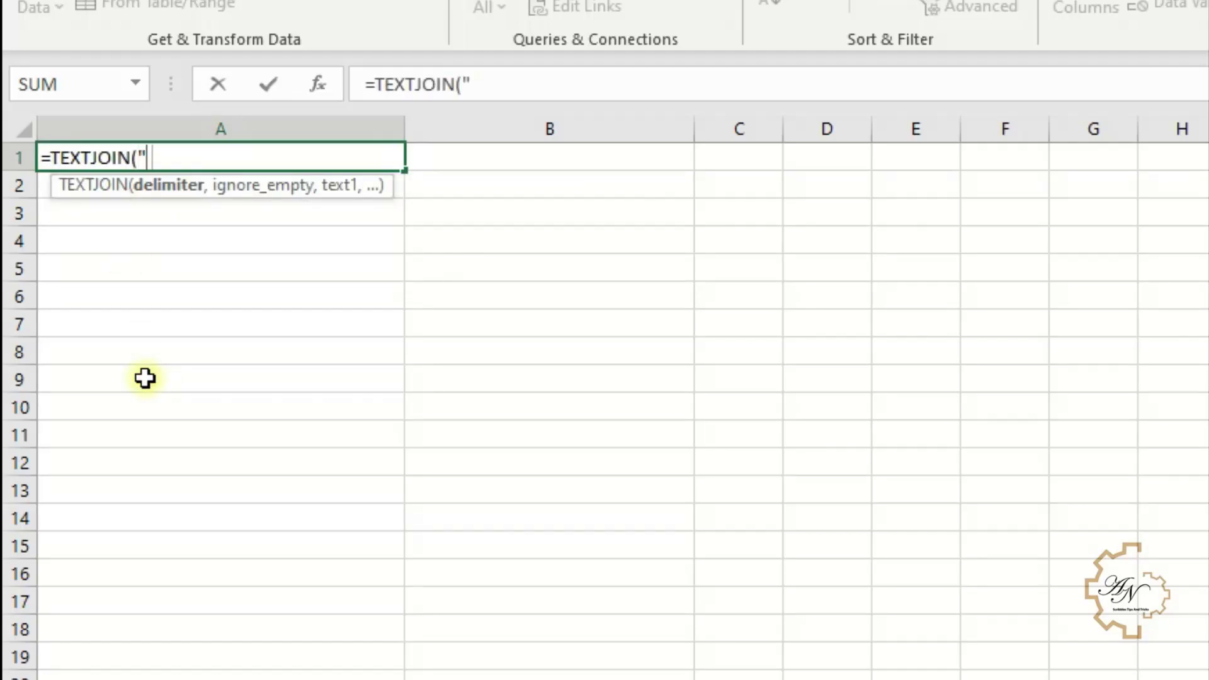
pyautogui.write('":",')
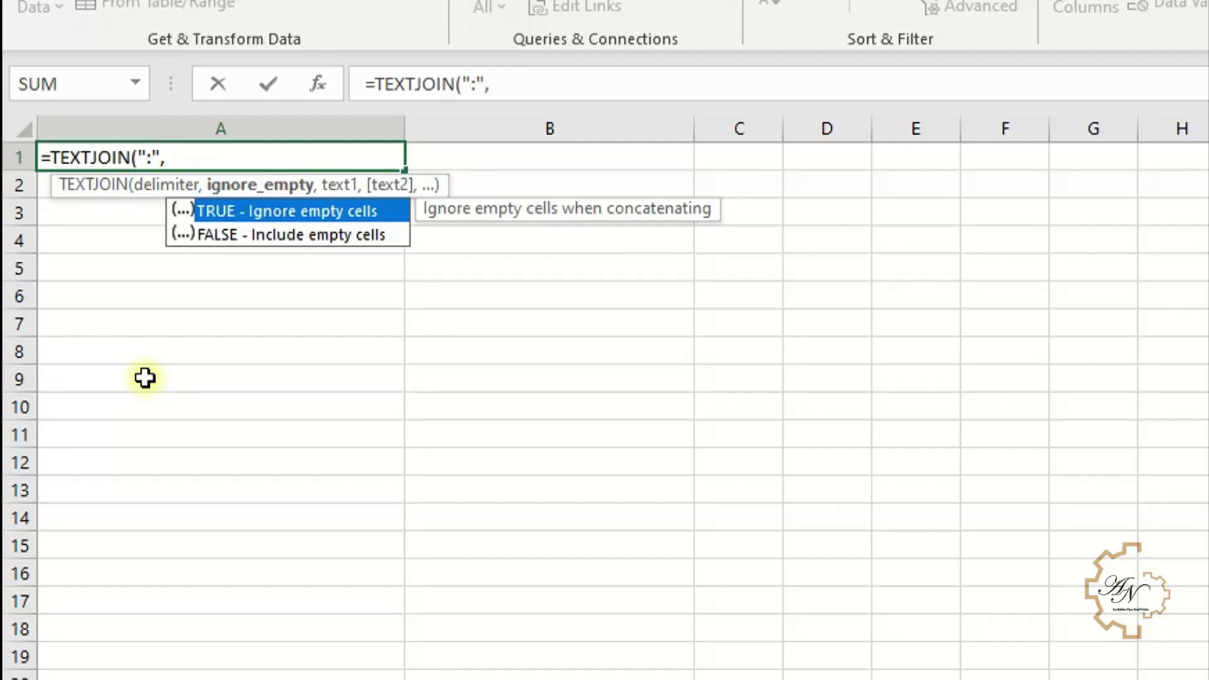
pyautogui.doubleClick(286, 212)
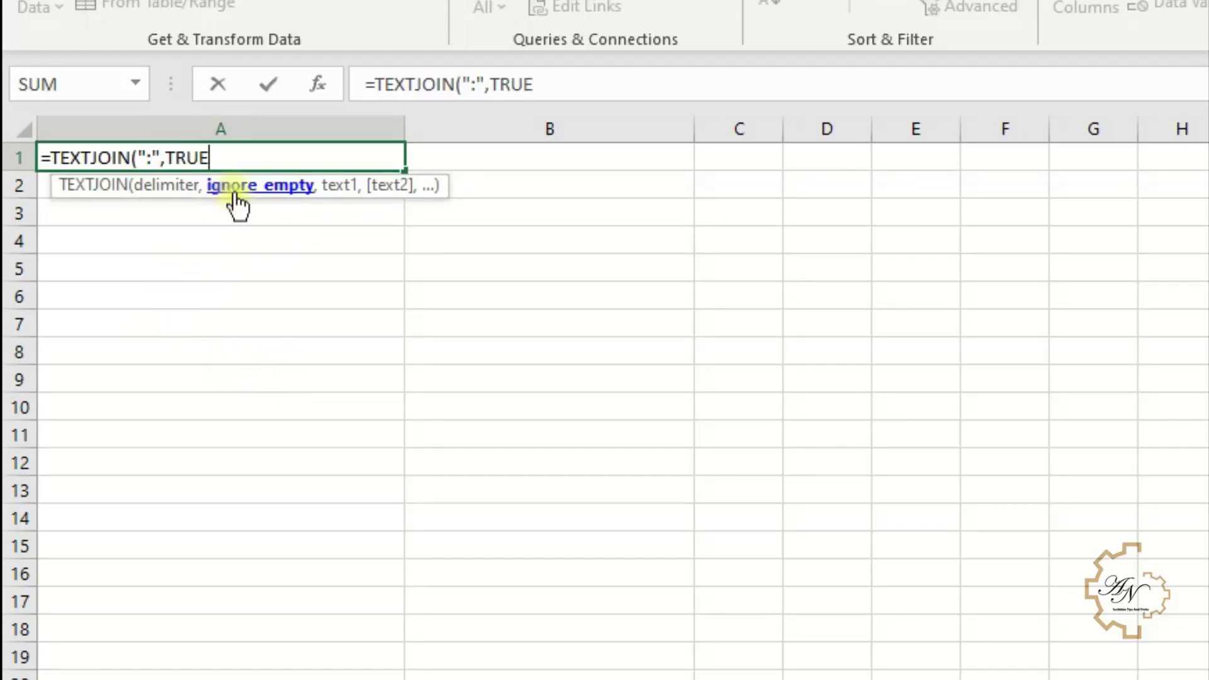
pyautogui.write(',')
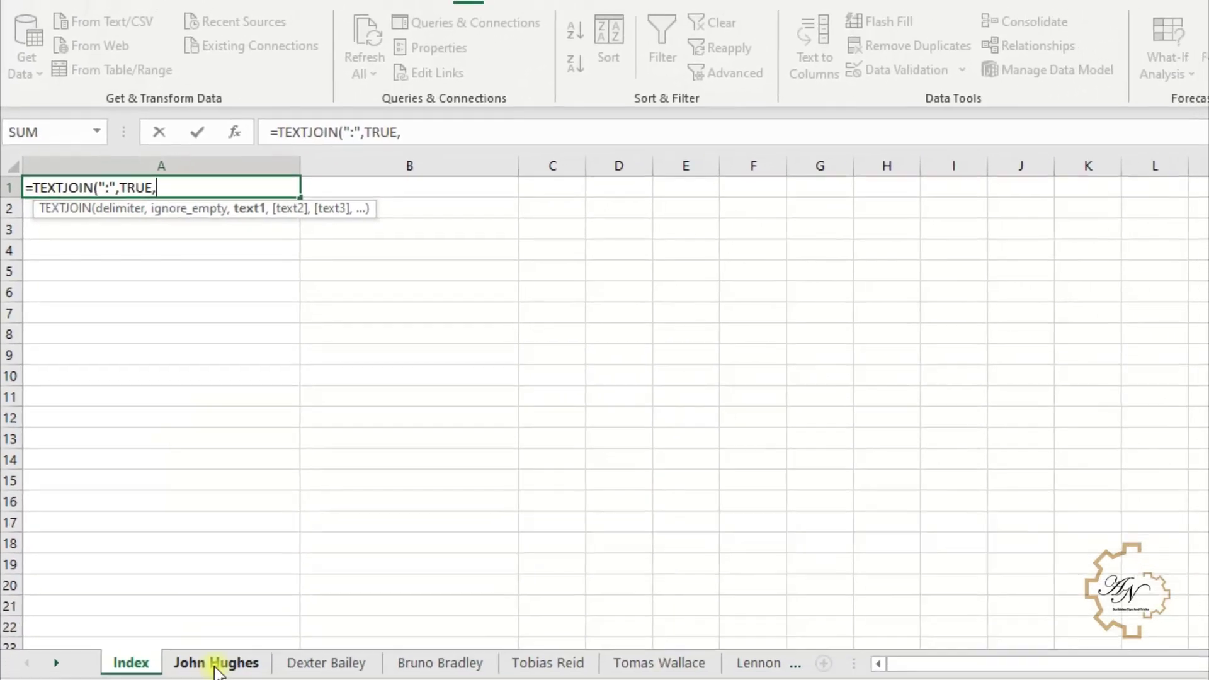
pyautogui.click(212, 661)
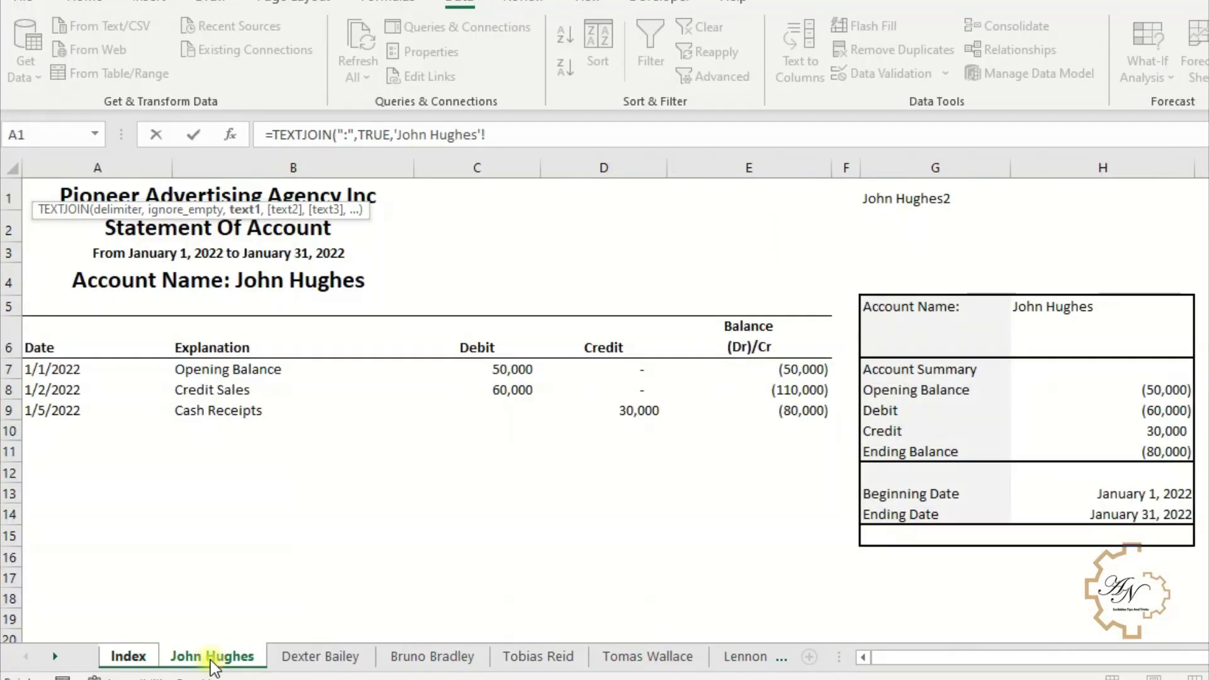
pyautogui.click(928, 208)
pyautogui.press('shift')
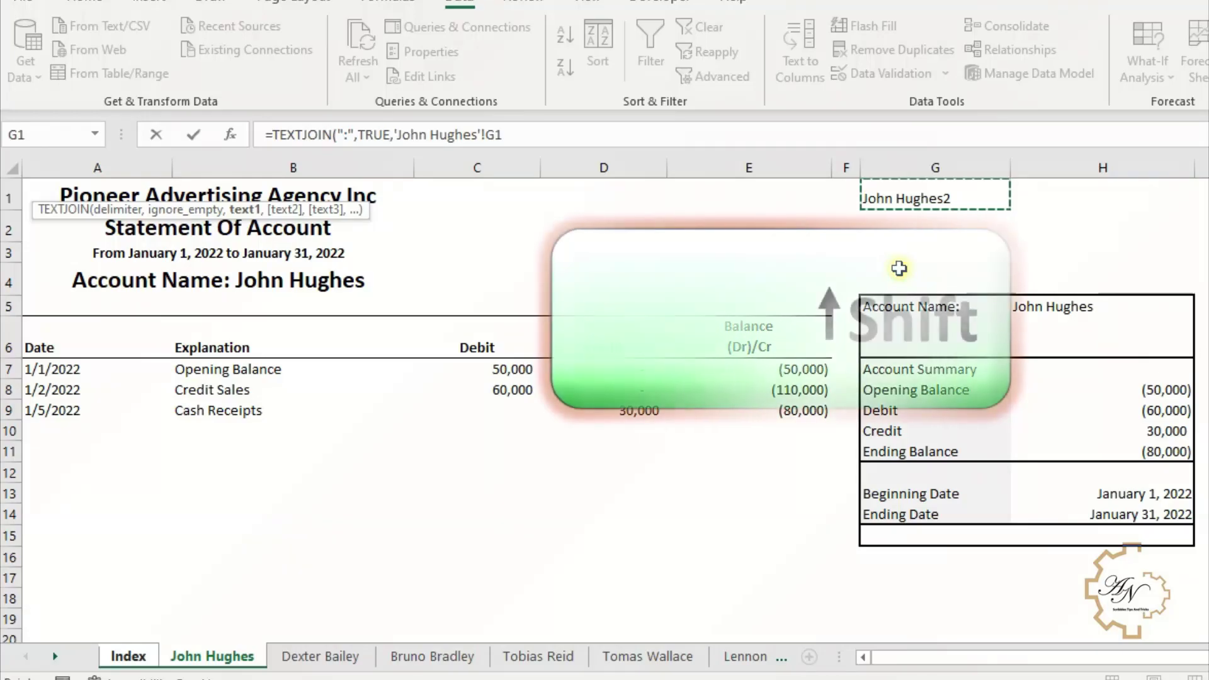
pyautogui.keyDown('shift'); pyautogui.click(755, 659); pyautogui.keyUp('shift')
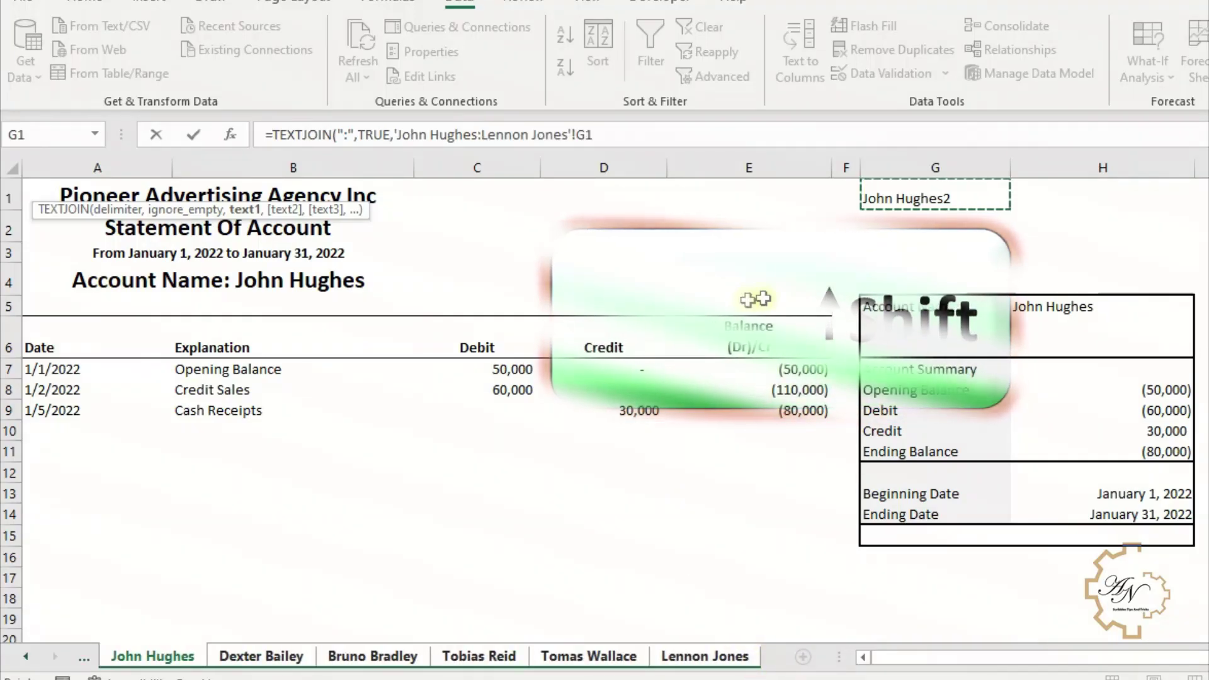
pyautogui.click(585, 135)
pyautogui.press('F4')
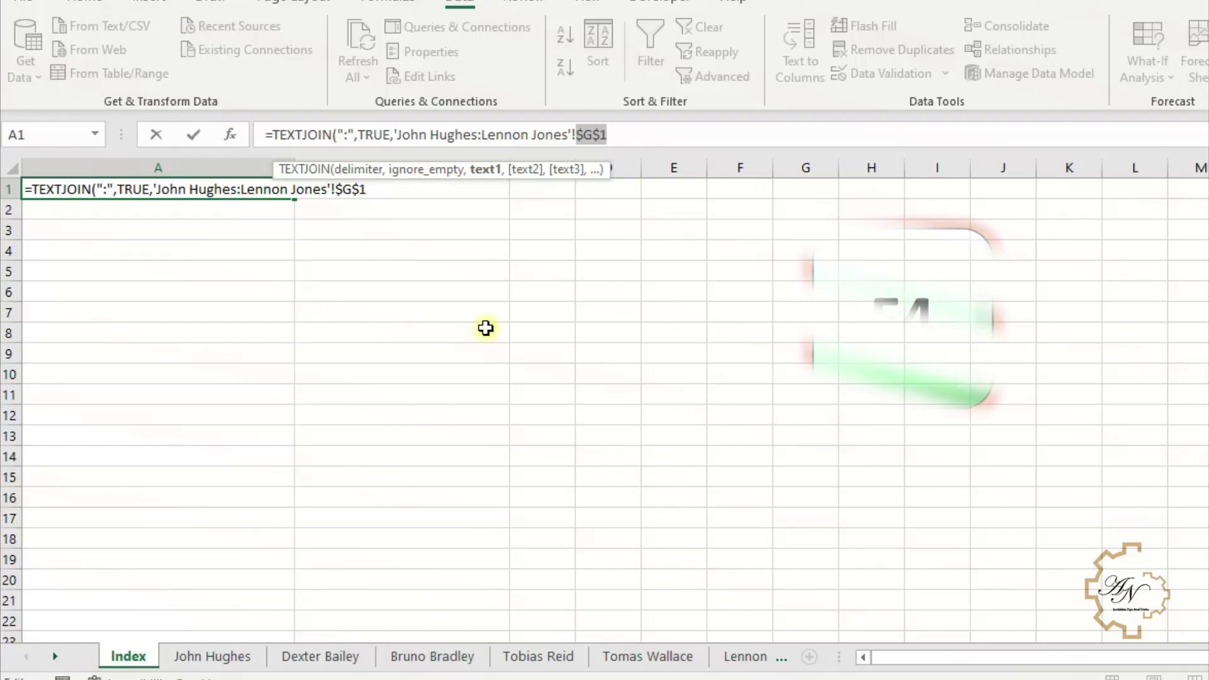
pyautogui.press('Return')
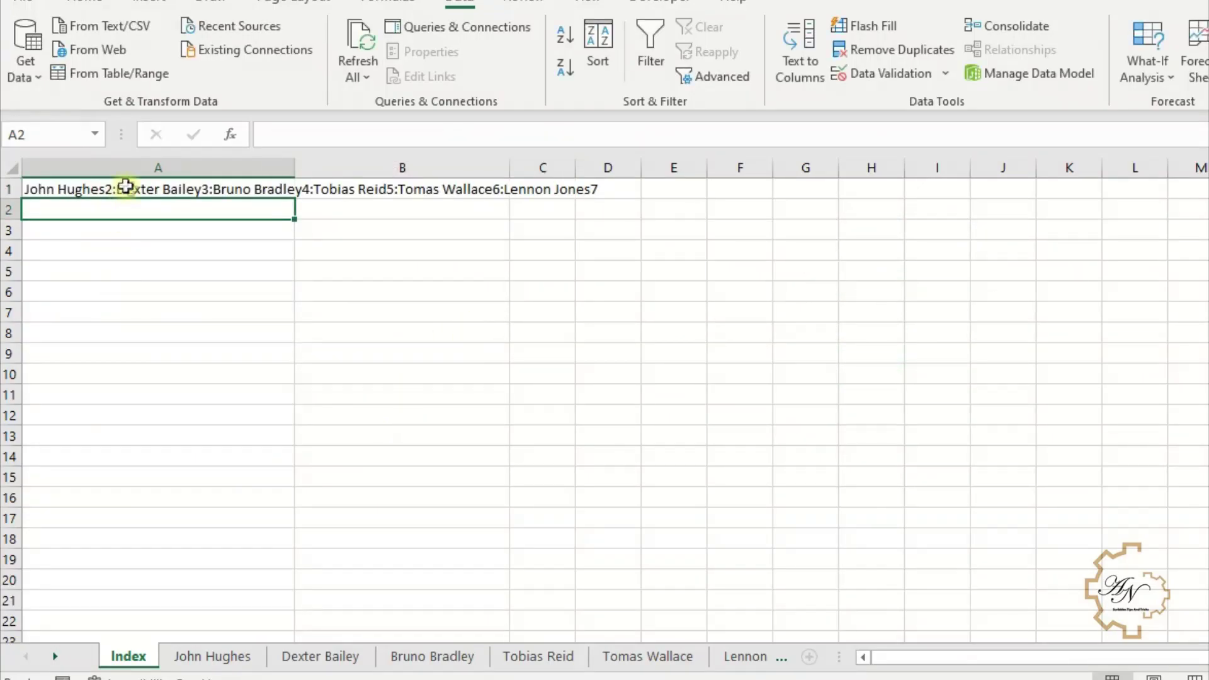
# - Enter a LEFT formula in A2 that cuts A1's joined list at FIND(2, A1)
pyautogui.click(135, 188)
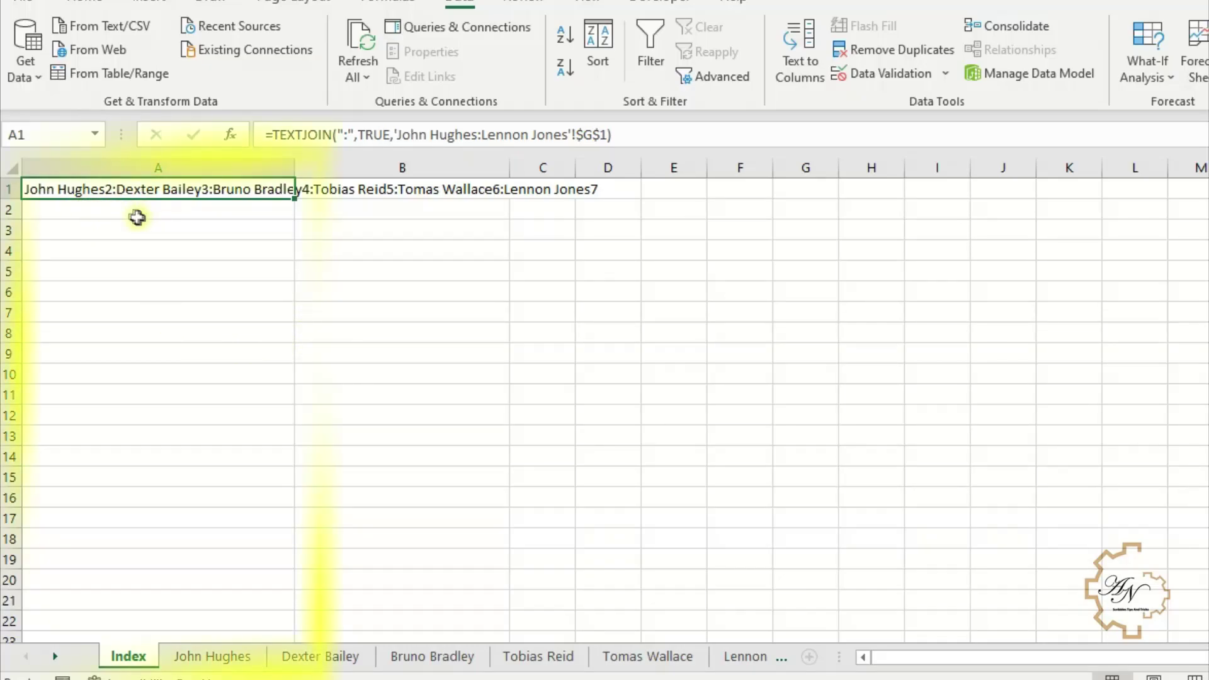
pyautogui.click(106, 214)
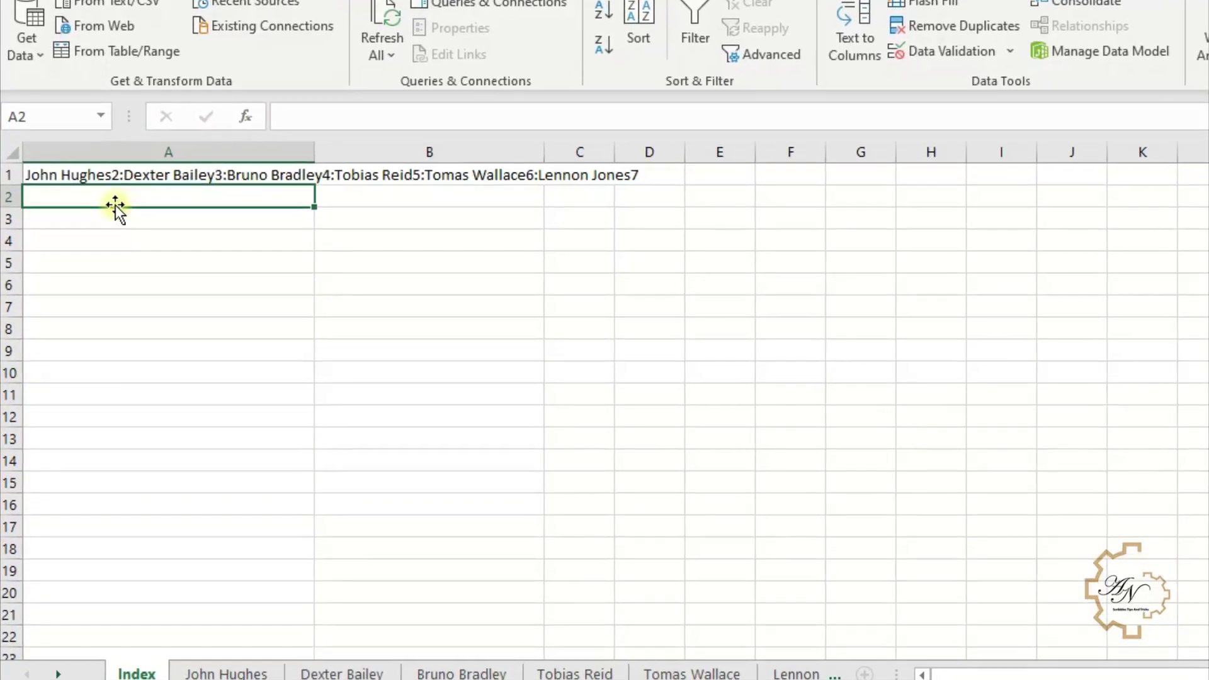
pyautogui.write('=')
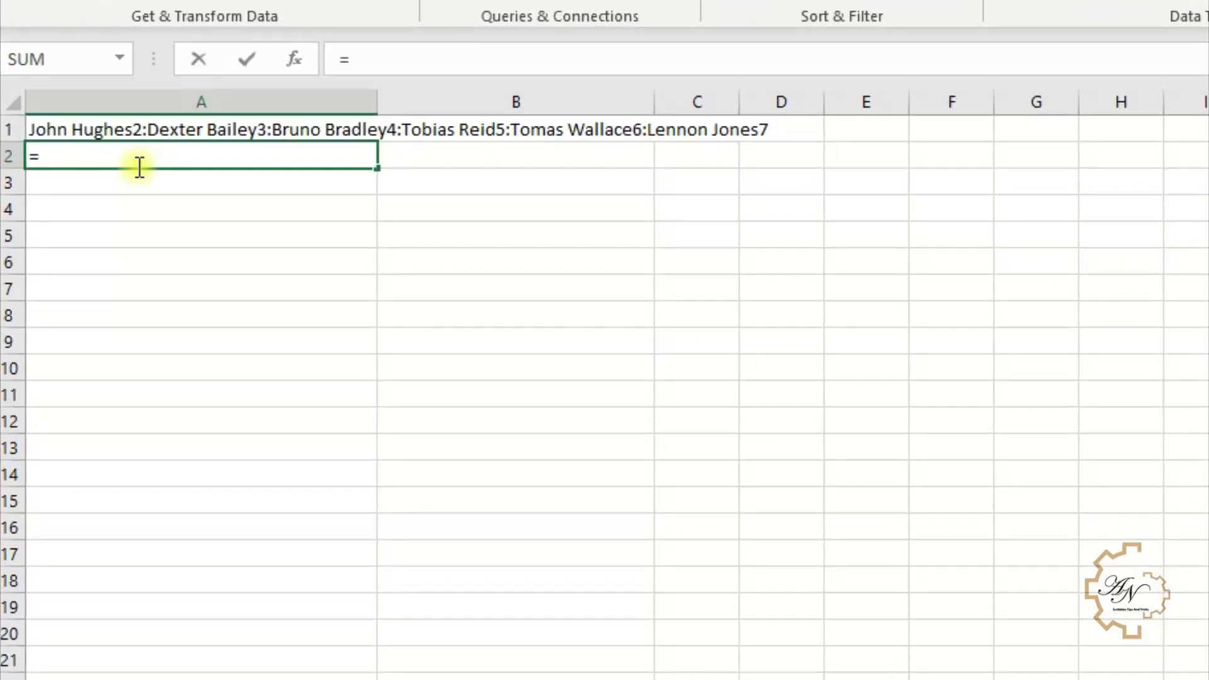
pyautogui.write('lef')
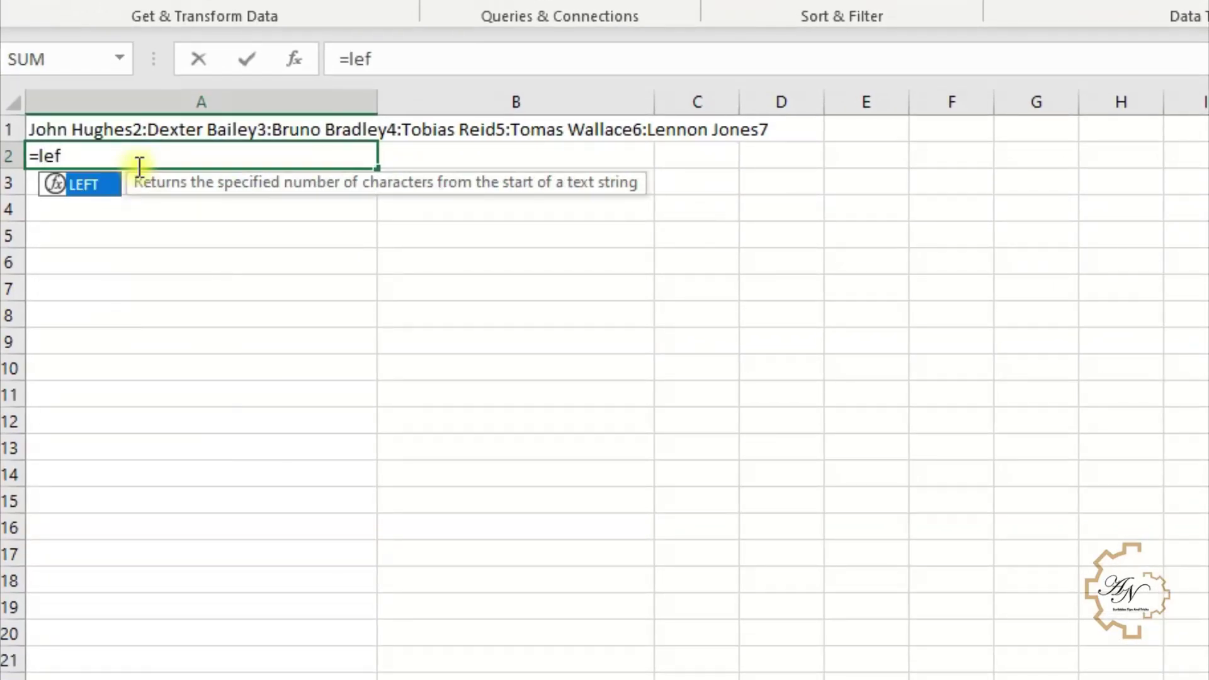
pyautogui.doubleClick(69, 186)
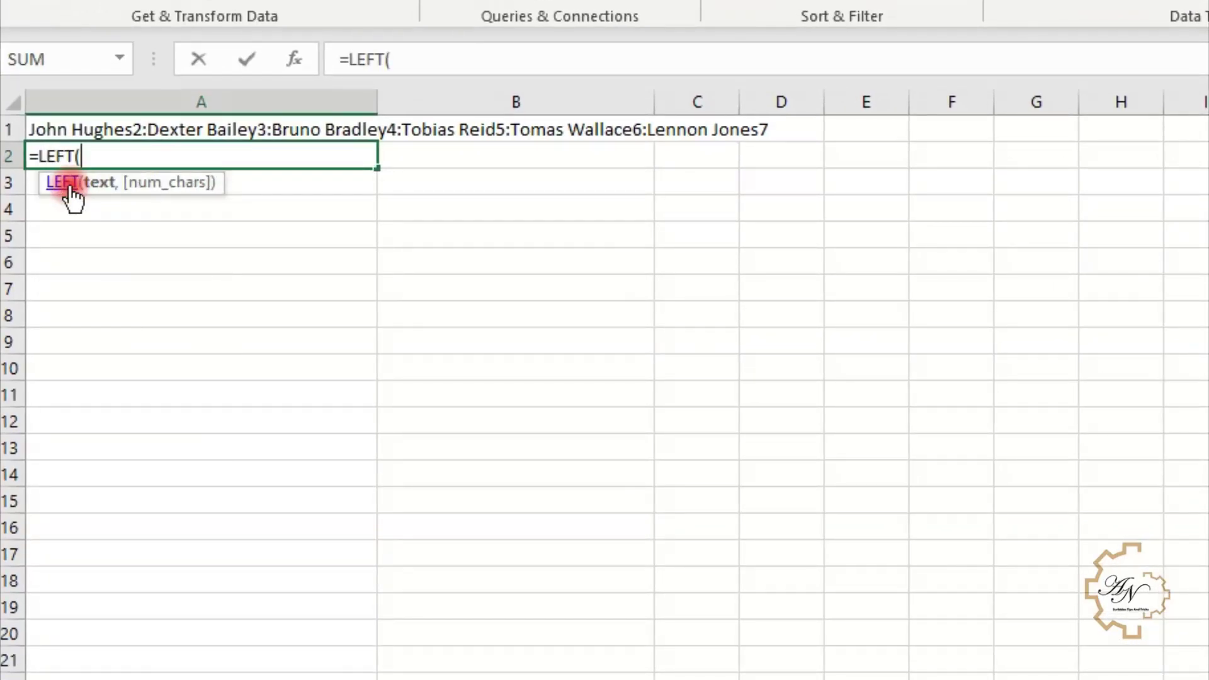
pyautogui.click(90, 119)
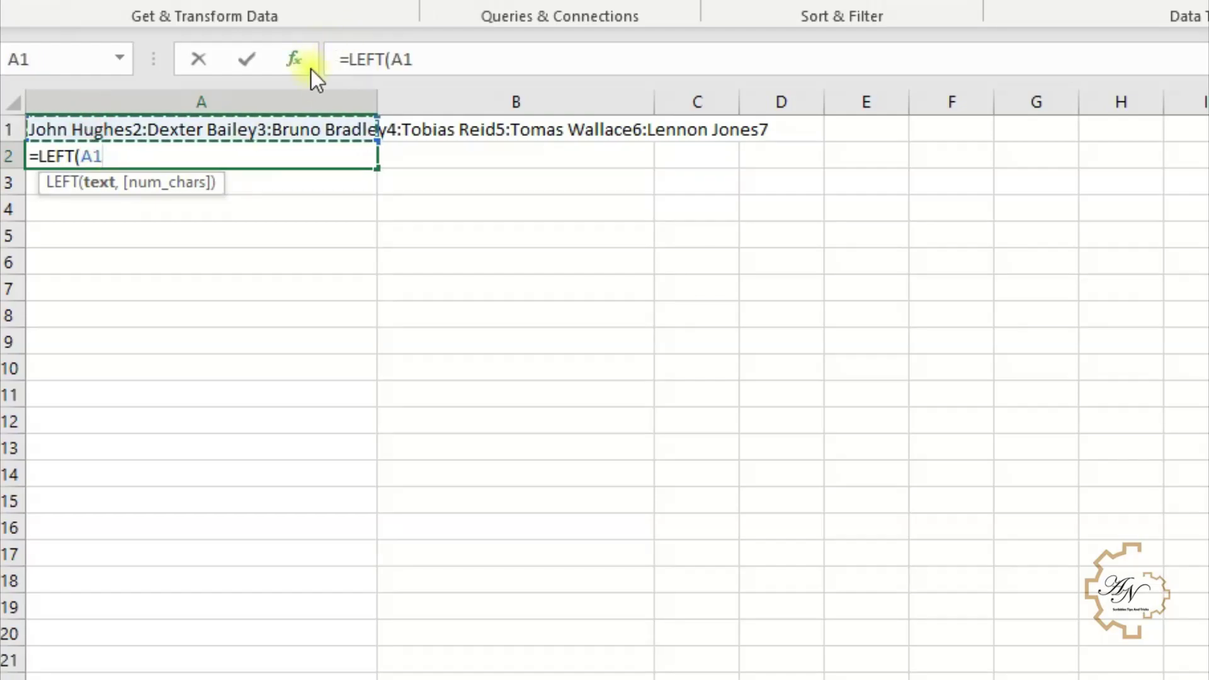
pyautogui.write(',')
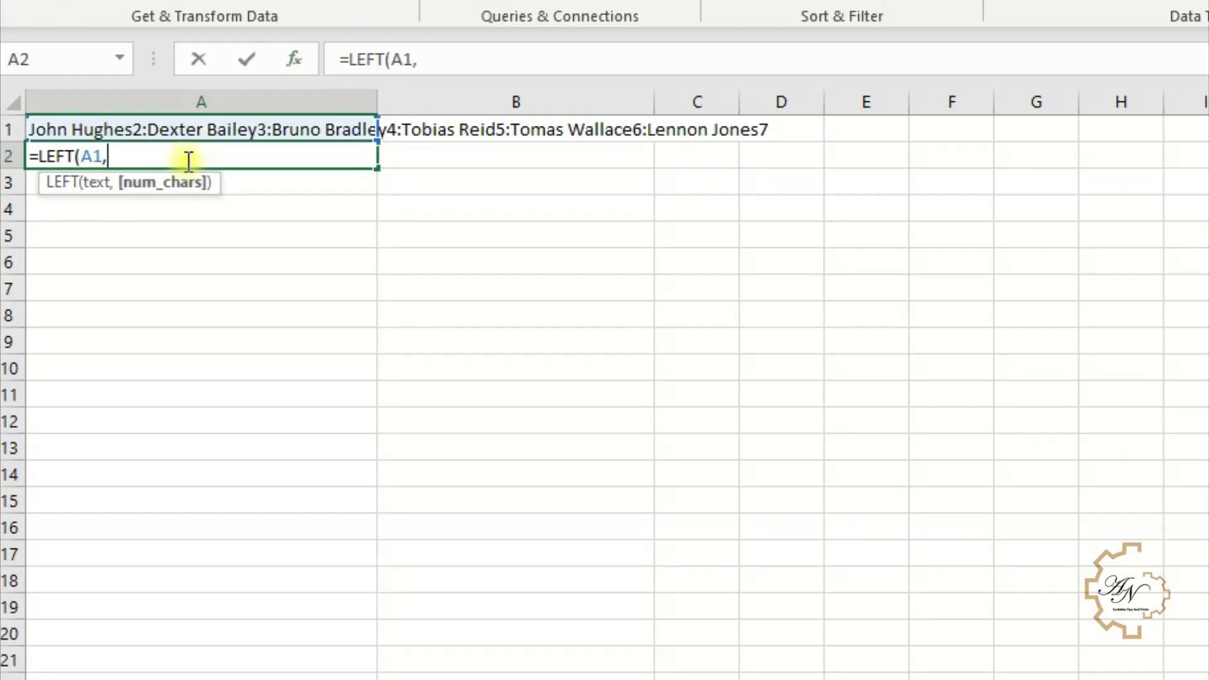
pyautogui.write('fin')
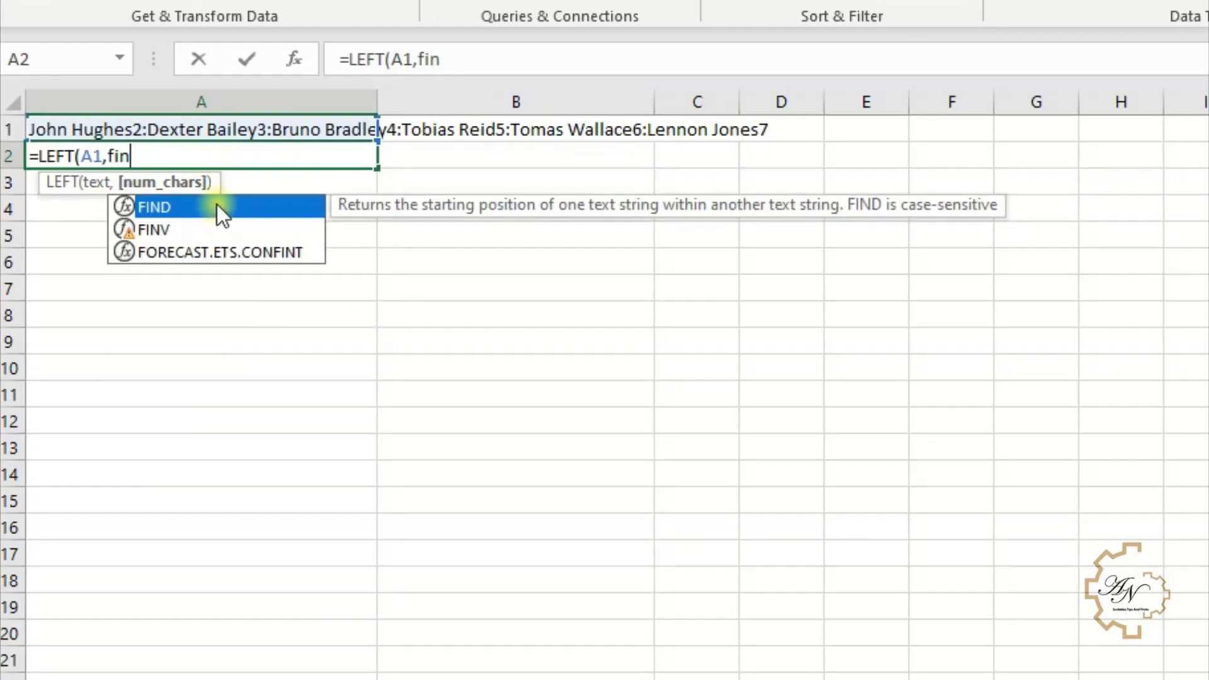
pyautogui.doubleClick(217, 206)
pyautogui.write('2')
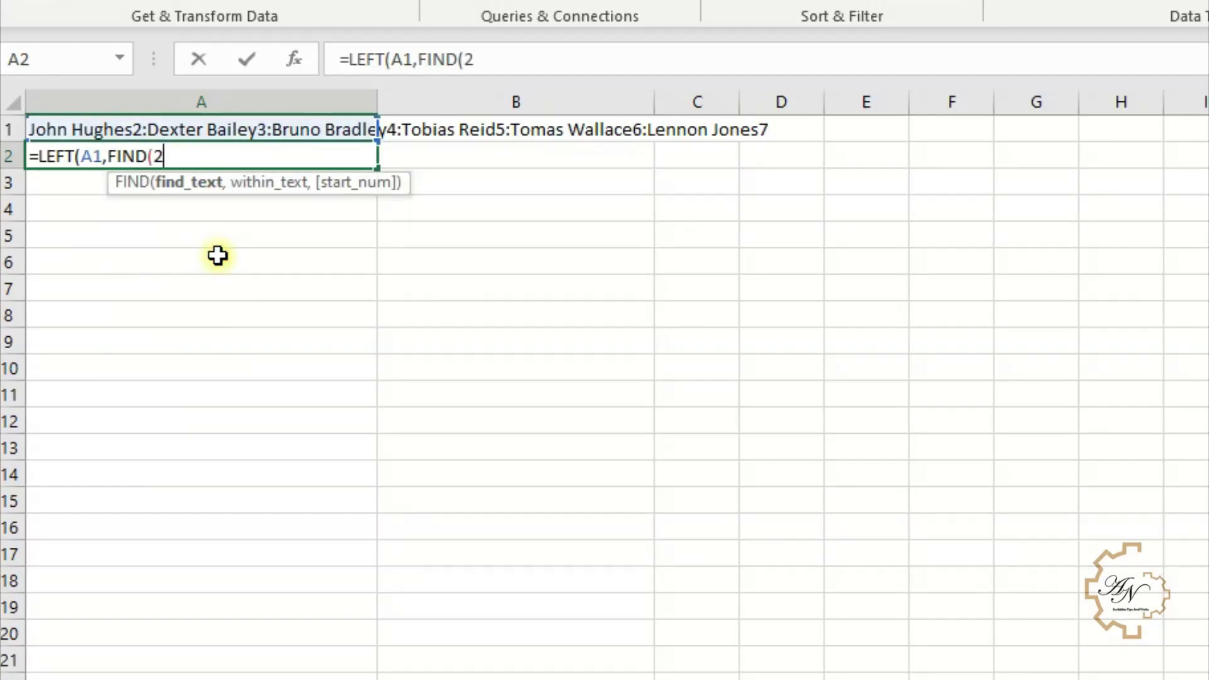
pyautogui.write(',')
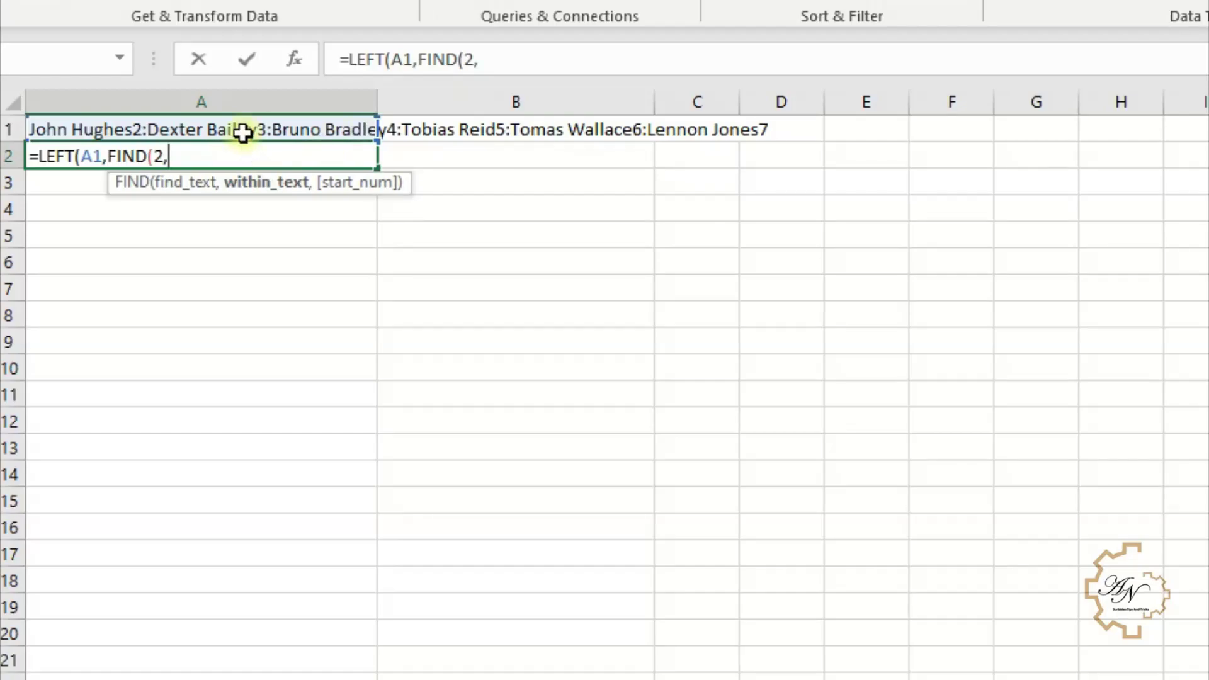
pyautogui.click(243, 132)
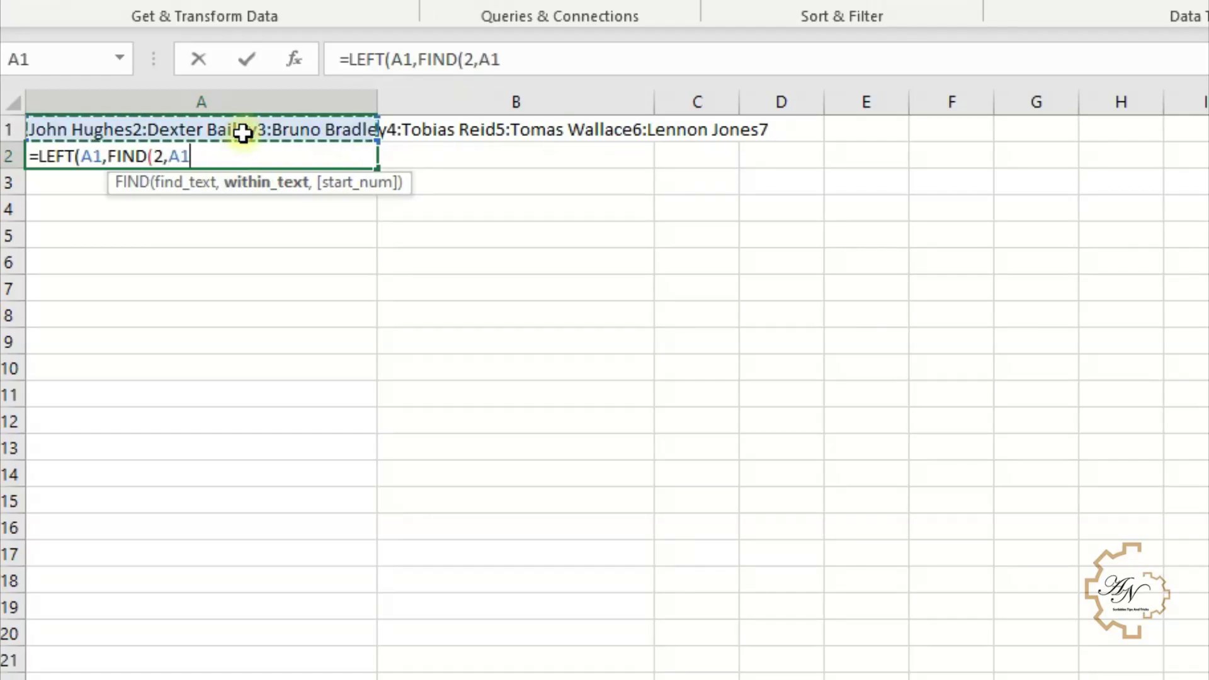
pyautogui.write(')')
pyautogui.press('Return')
pyautogui.press('Return')
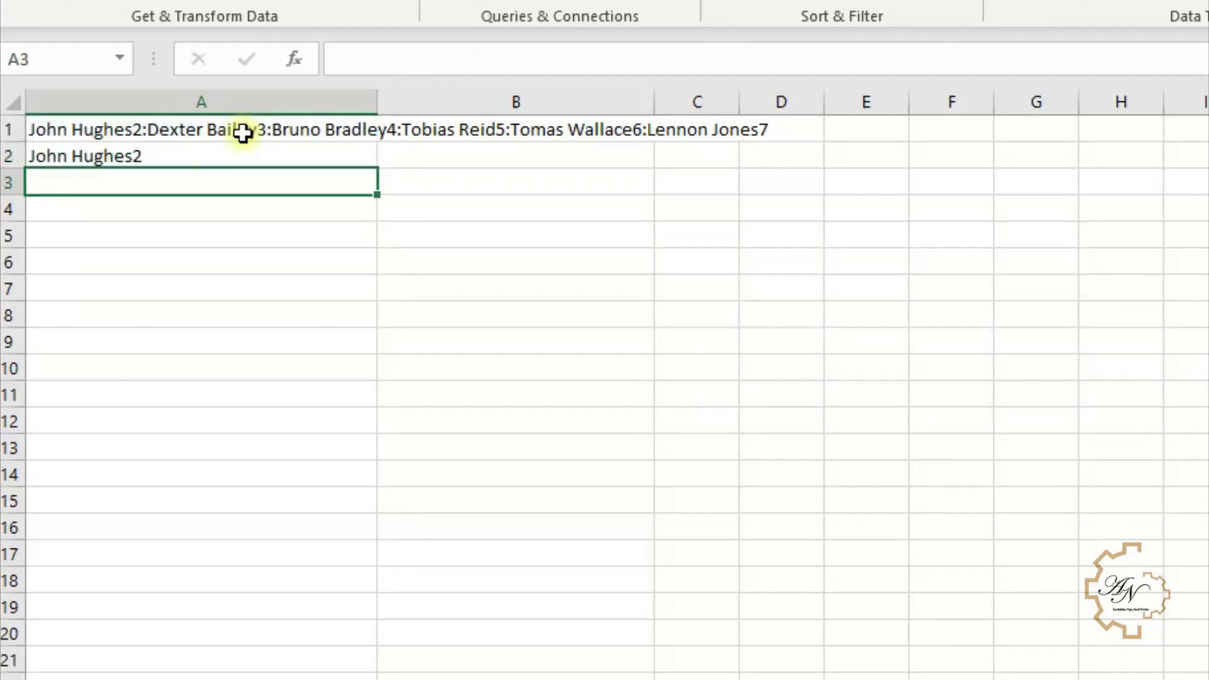
# - Correct A2 to =LEFT($A$1,FIND(2,$A$1)-1), making both A1 references absolute
pyautogui.click(216, 155)
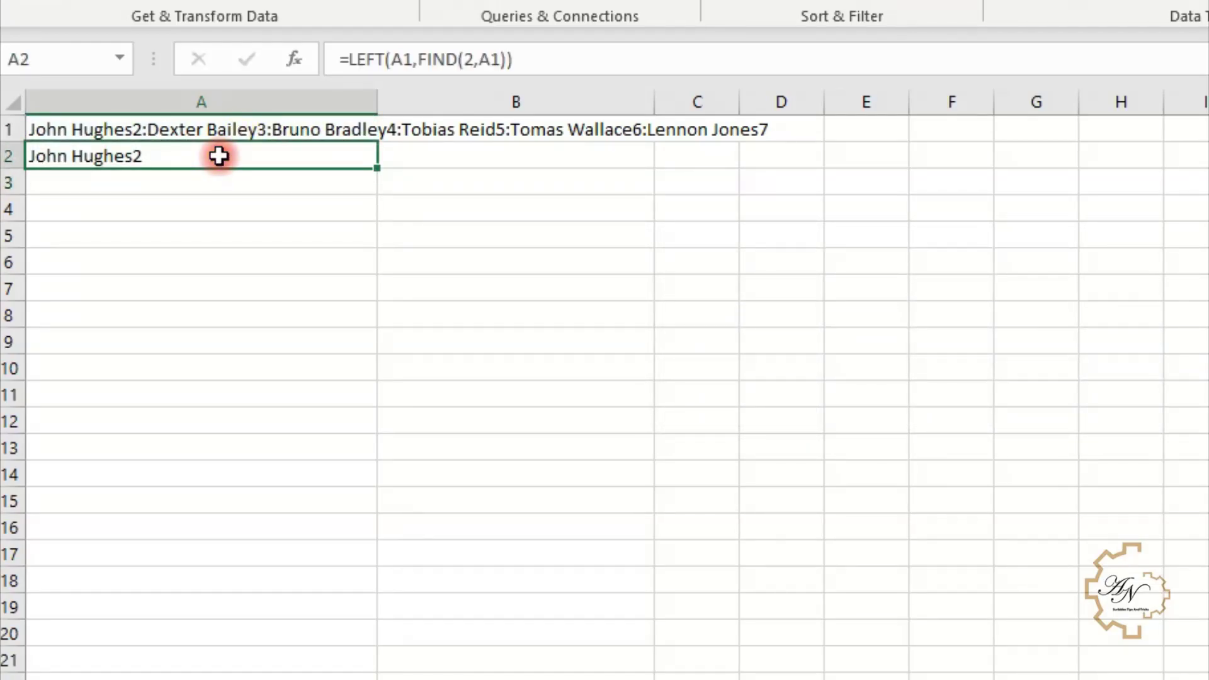
pyautogui.click(510, 55)
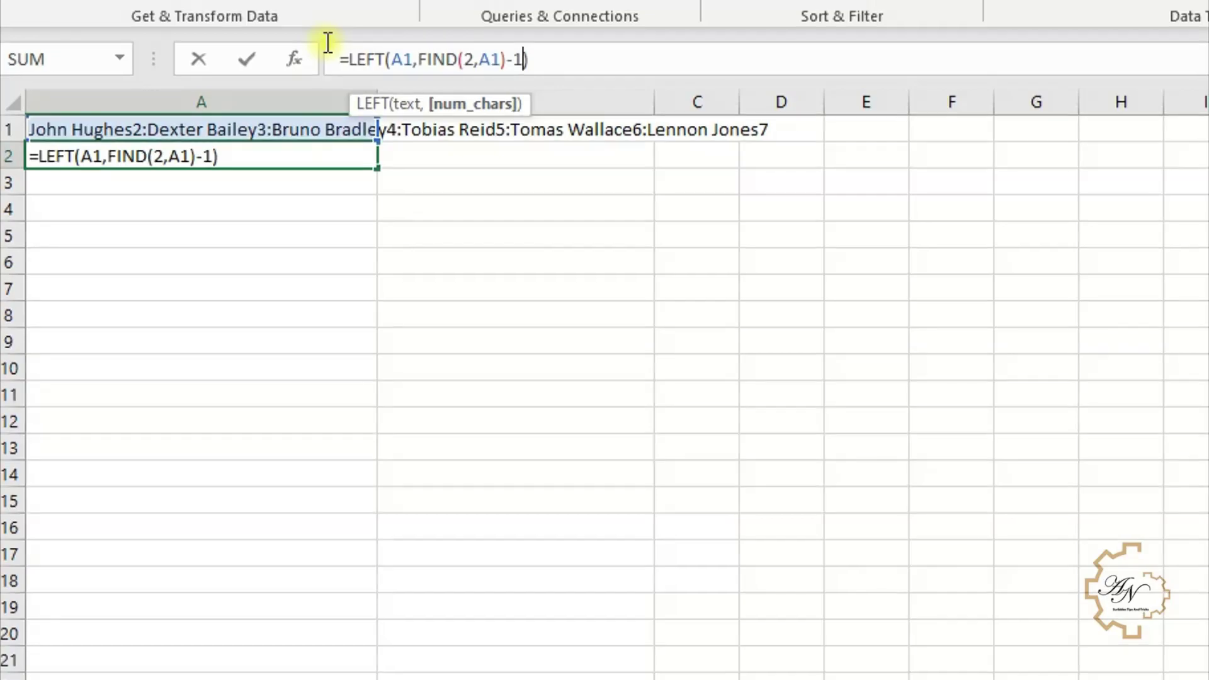
pyautogui.press('Return')
pyautogui.click(299, 152)
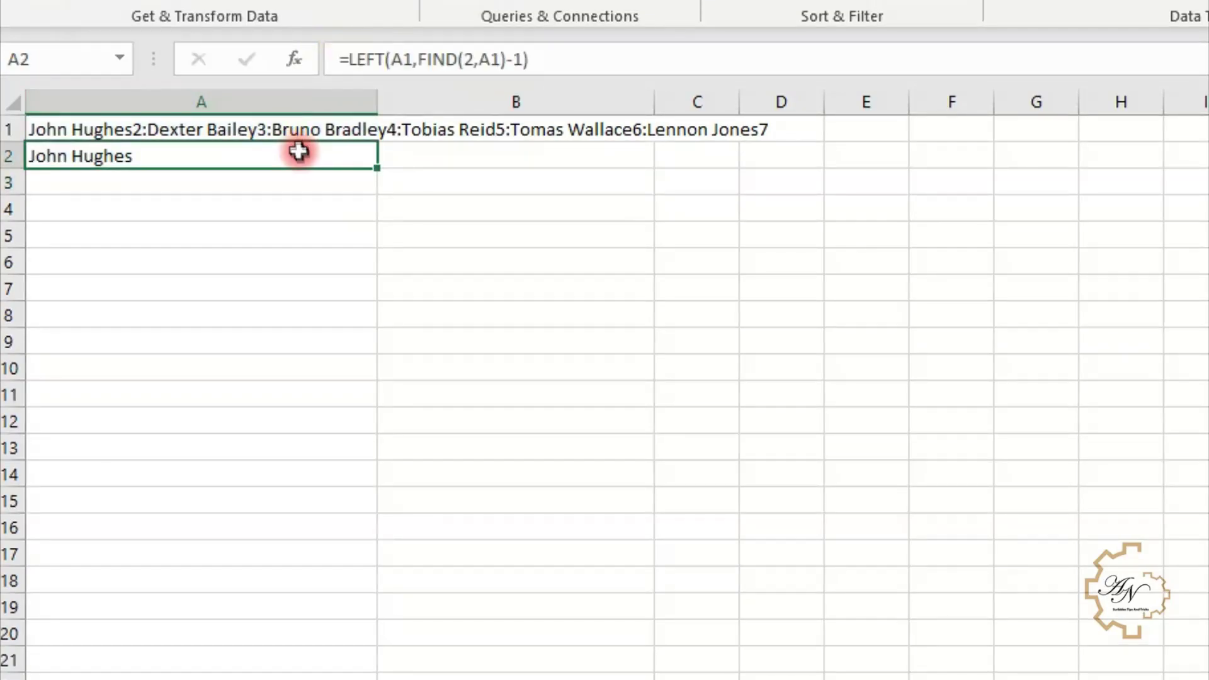
pyautogui.click(403, 59)
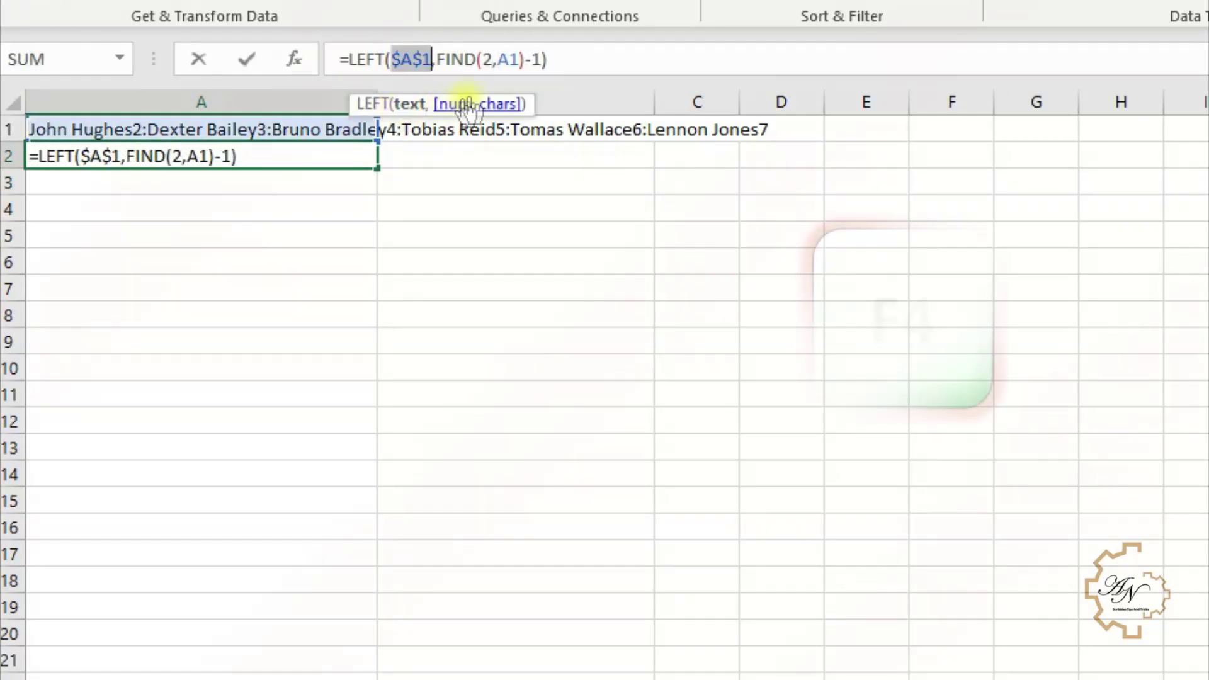
pyautogui.click(508, 60)
pyautogui.press('F4')
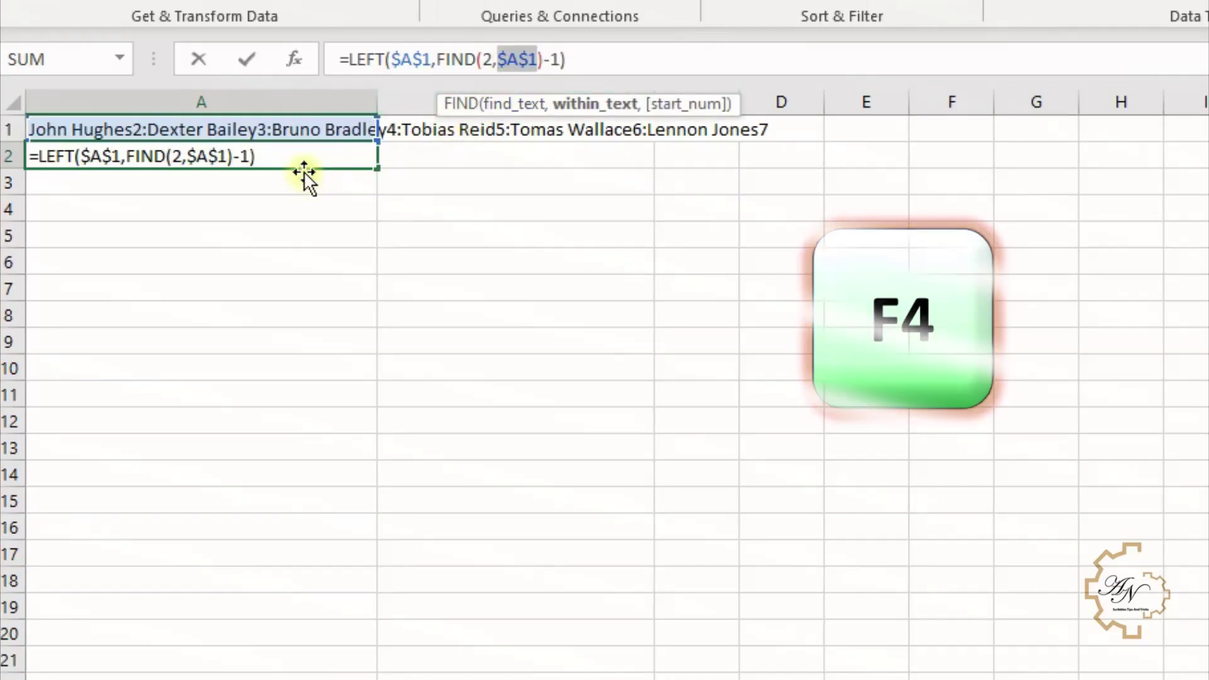
pyautogui.press('Return')
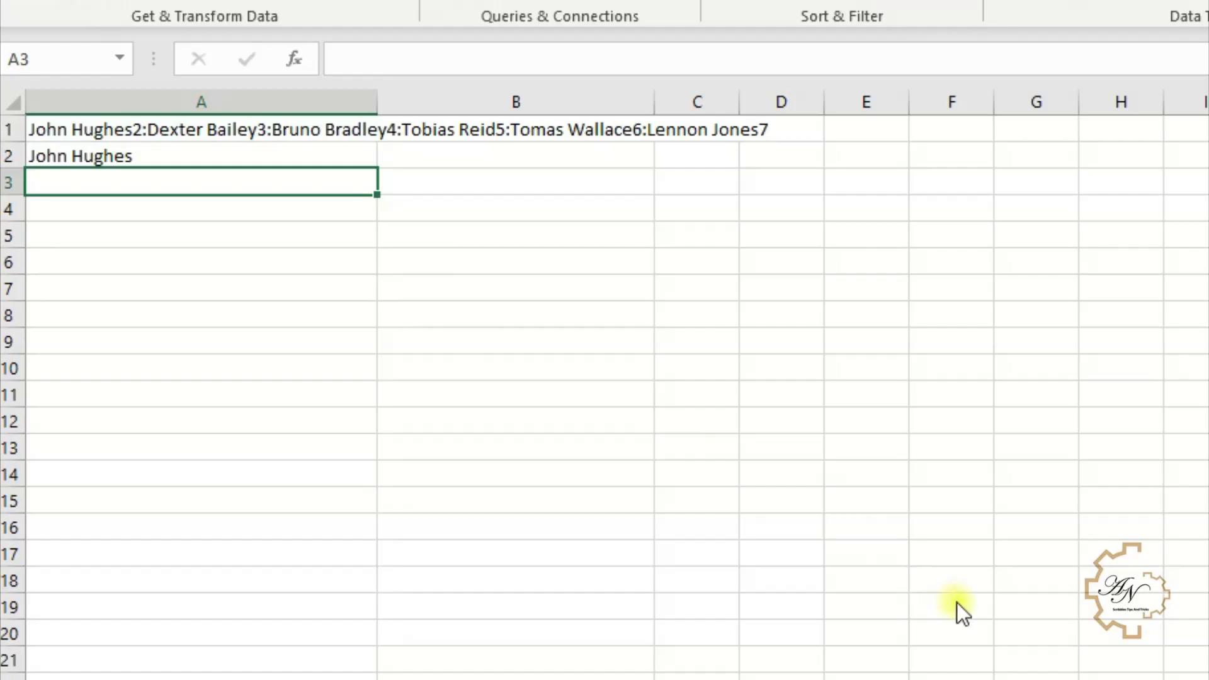
pyautogui.click(176, 182)
# - Enter =ROW(A2) in A3
pyautogui.click(254, 129)
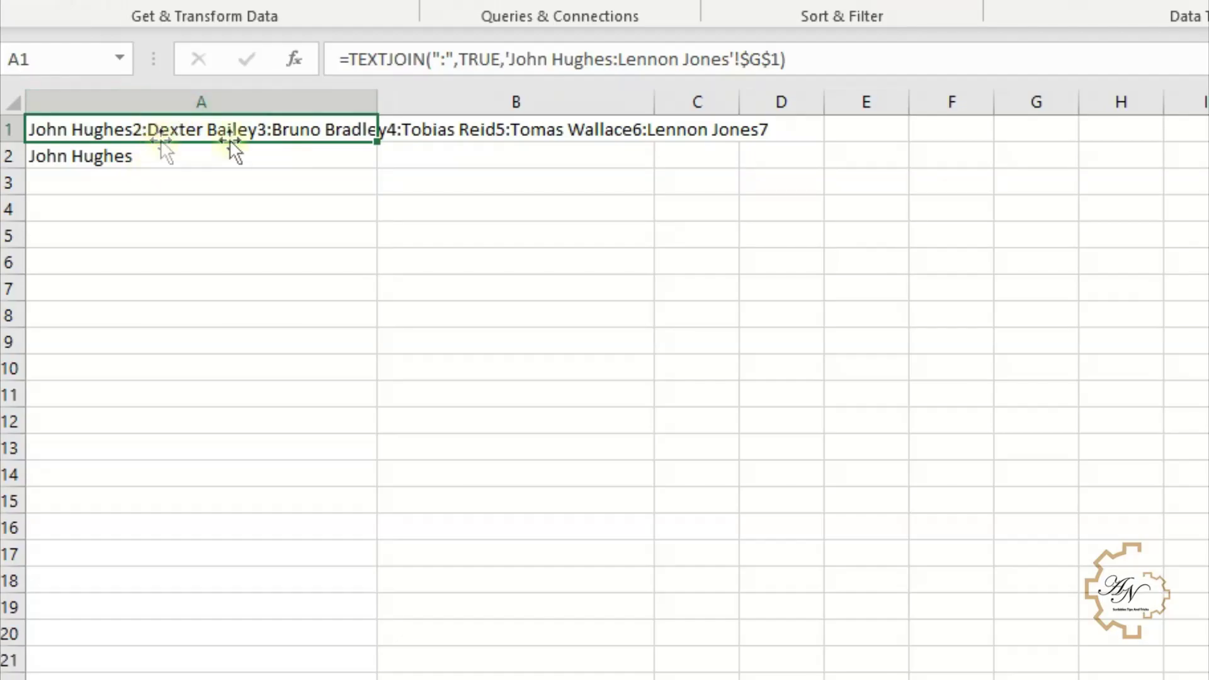
pyautogui.click(177, 183)
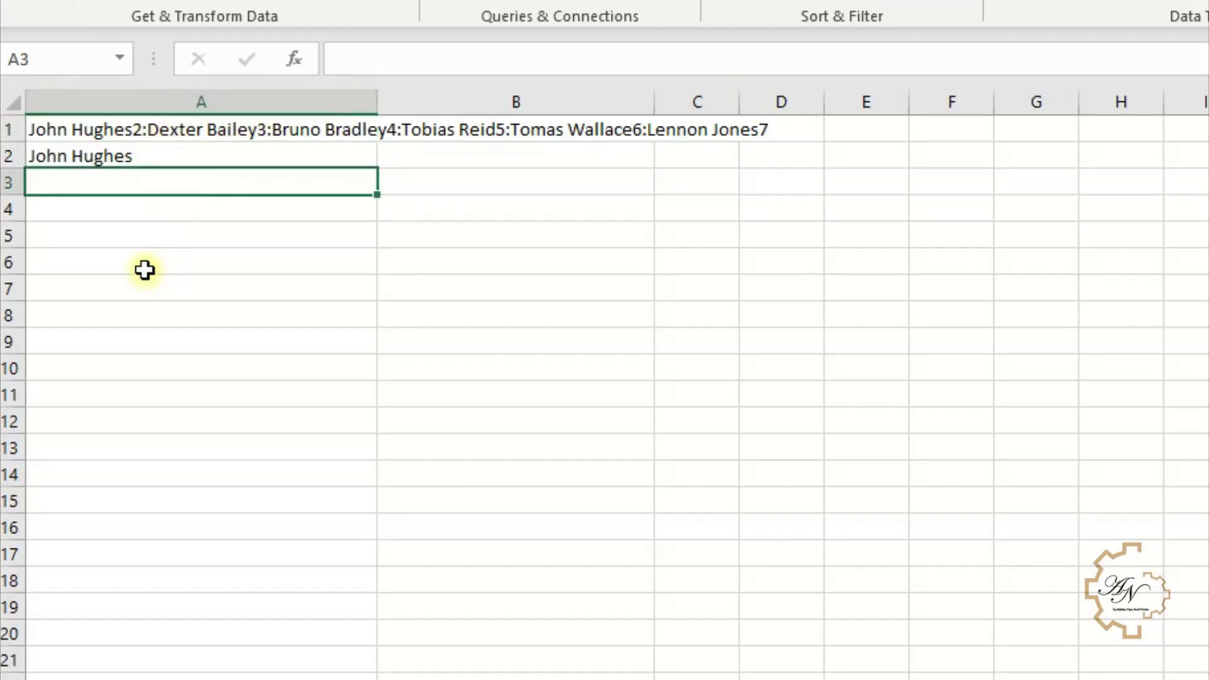
pyautogui.write('=ro')
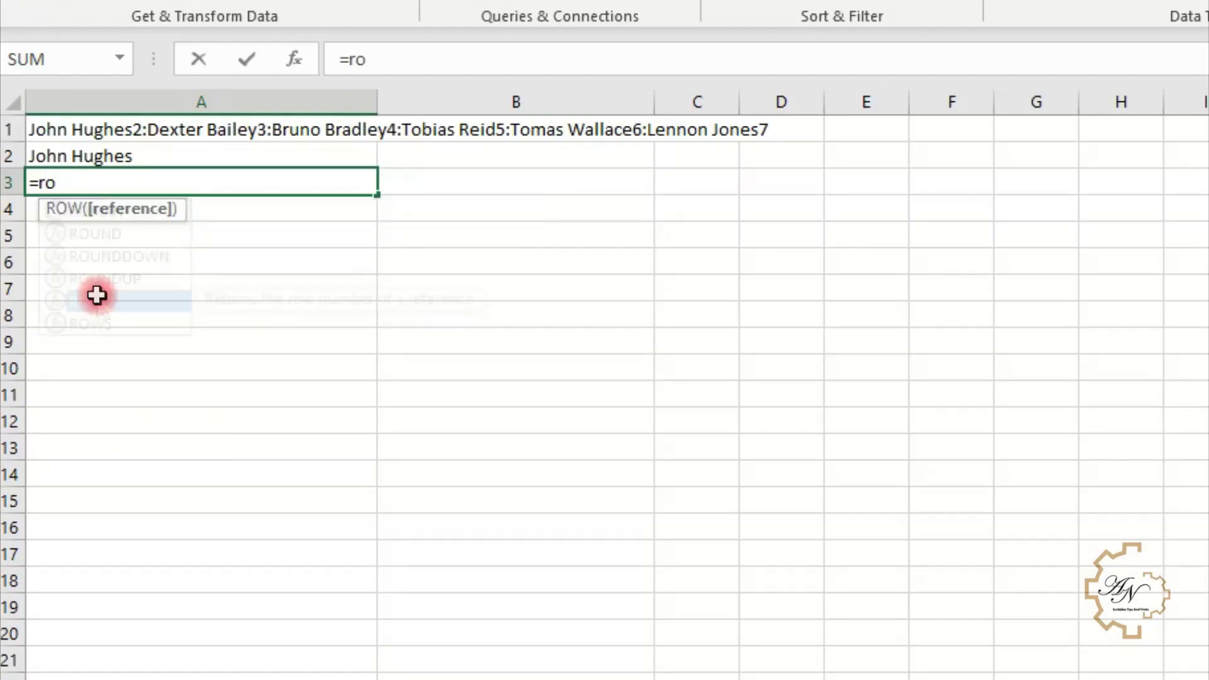
pyautogui.doubleClick(96, 300)
pyautogui.click(99, 154)
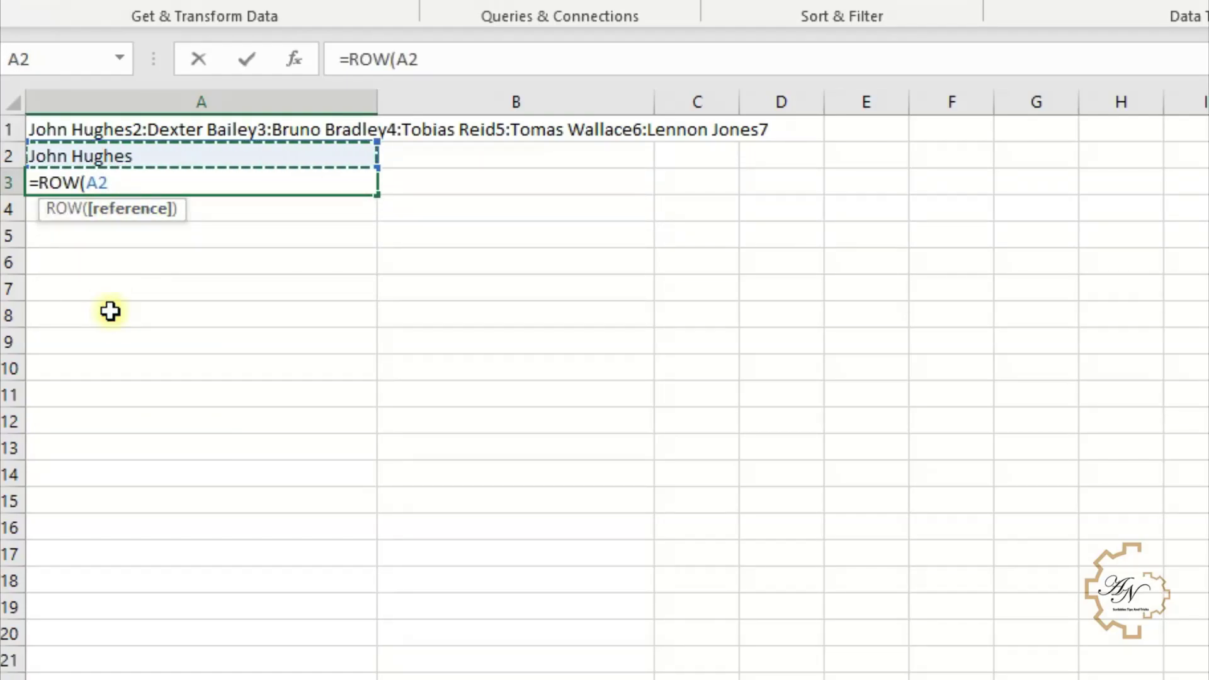
pyautogui.press('Return')
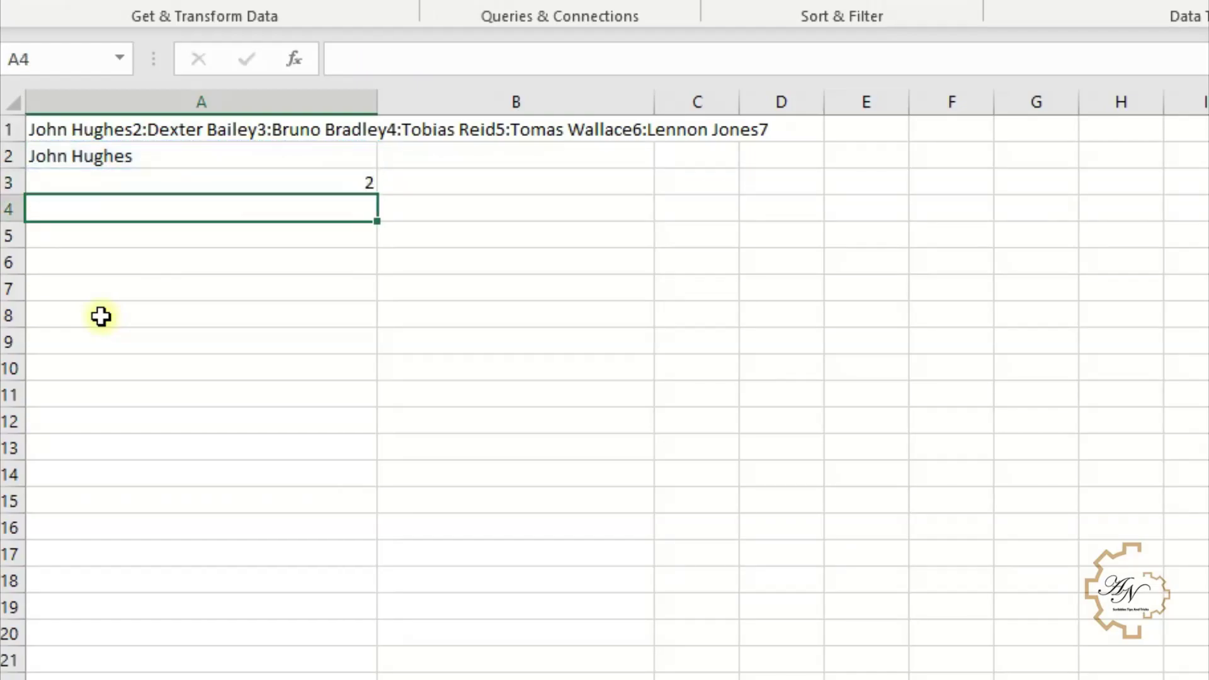
# - Wrap A3's formula into =FIND(ROW(A2),$A$1), returning position 12
pyautogui.click(324, 180)
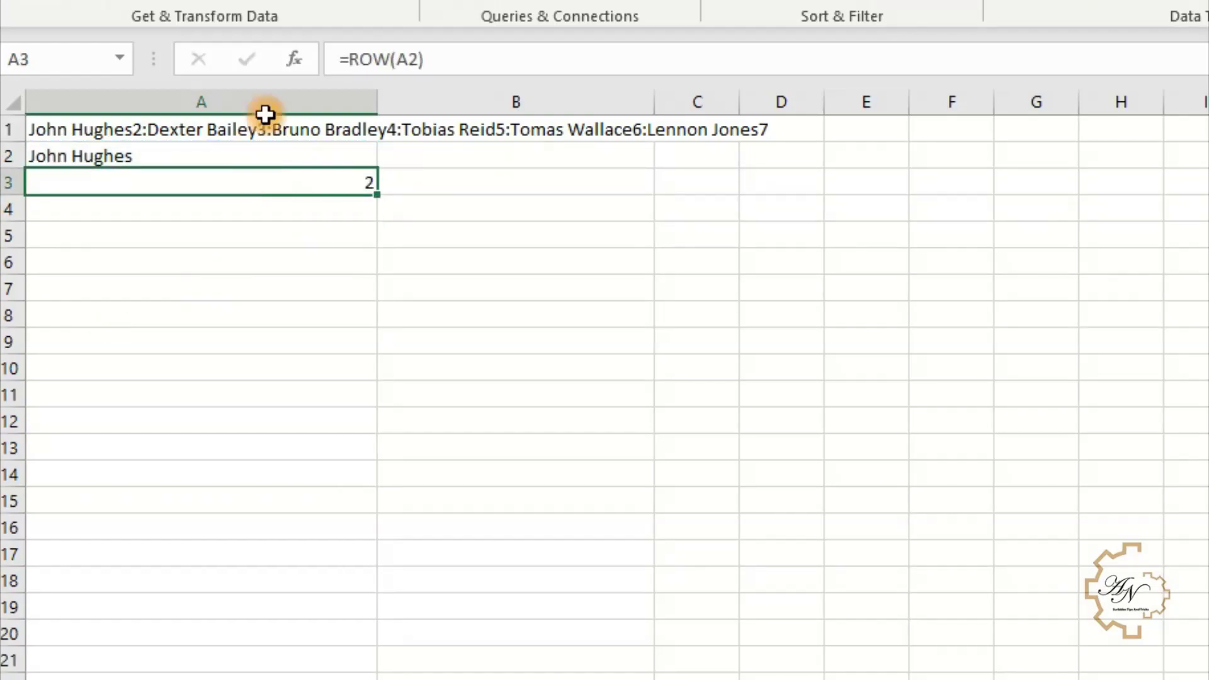
pyautogui.click(348, 57)
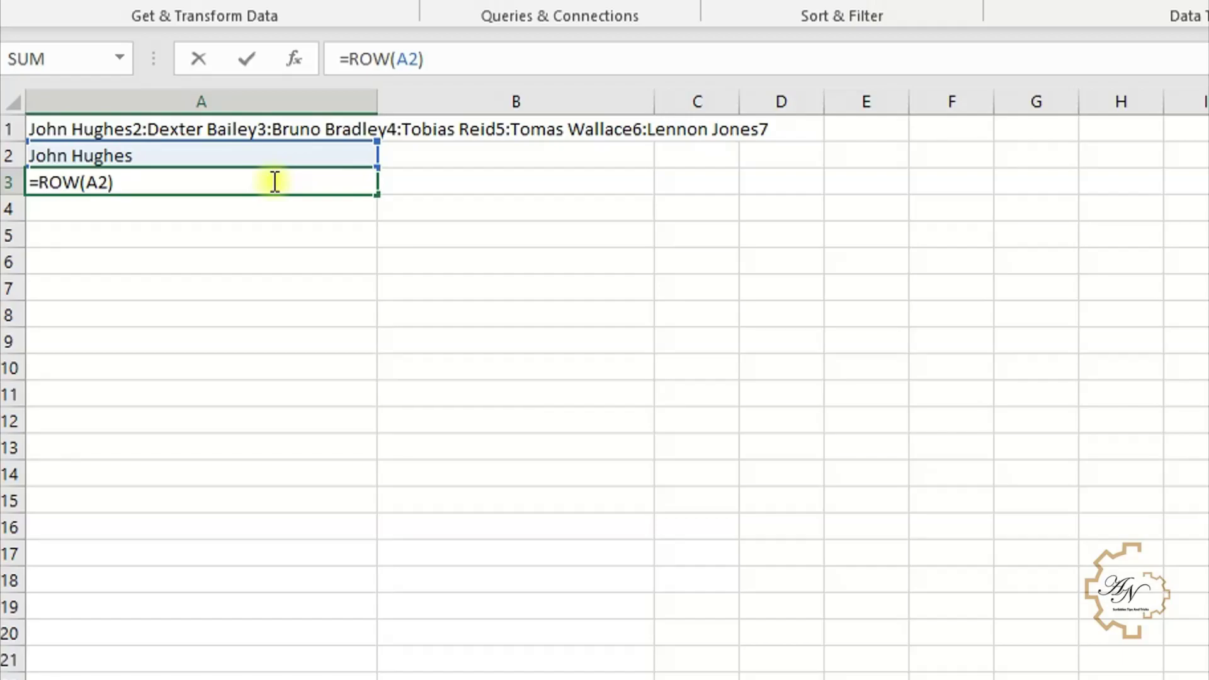
pyautogui.write('fi')
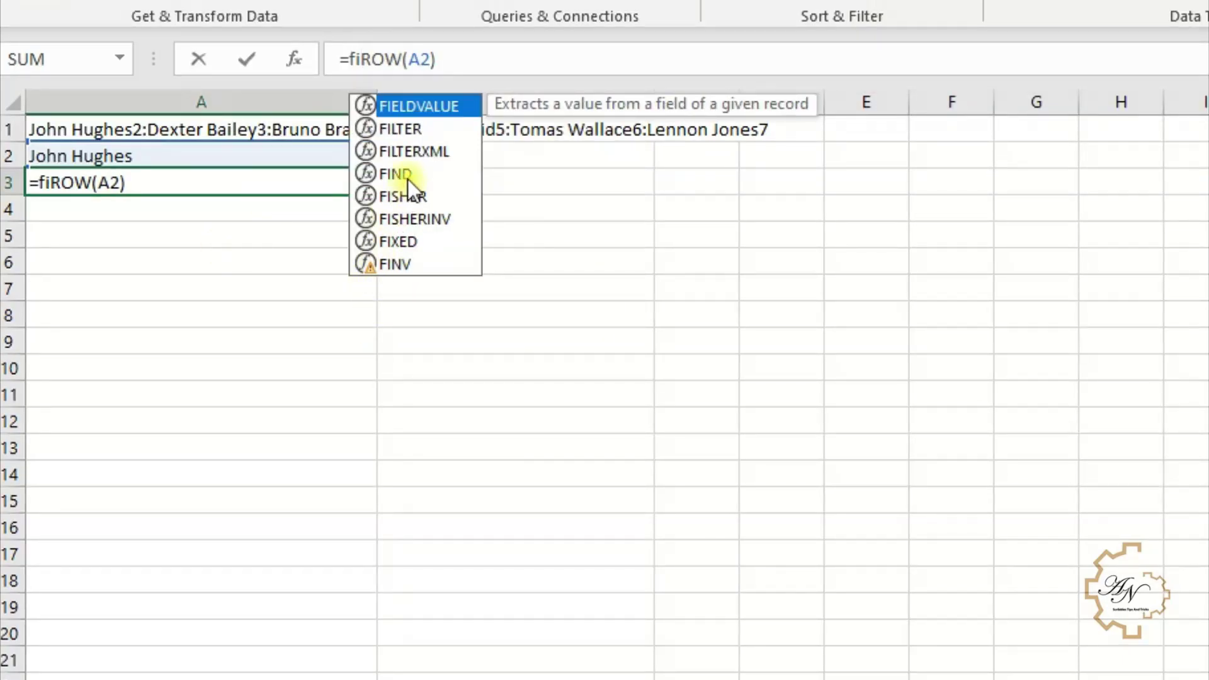
pyautogui.doubleClick(406, 175)
pyautogui.click(197, 182)
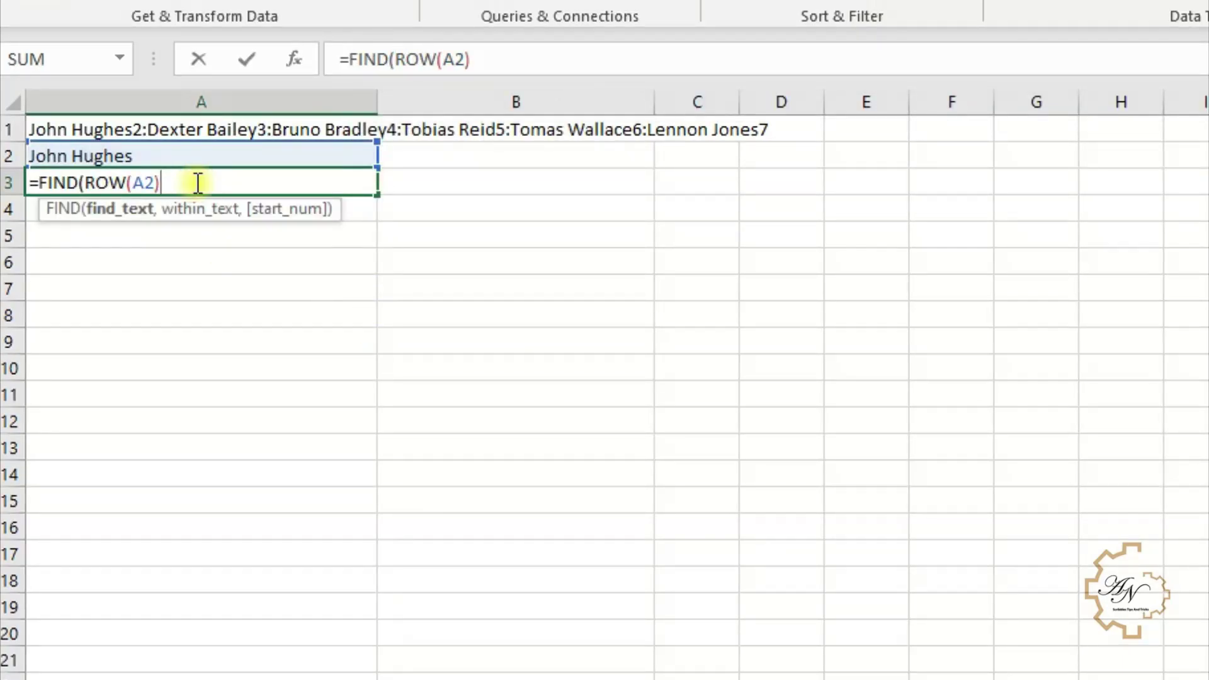
pyautogui.write(',')
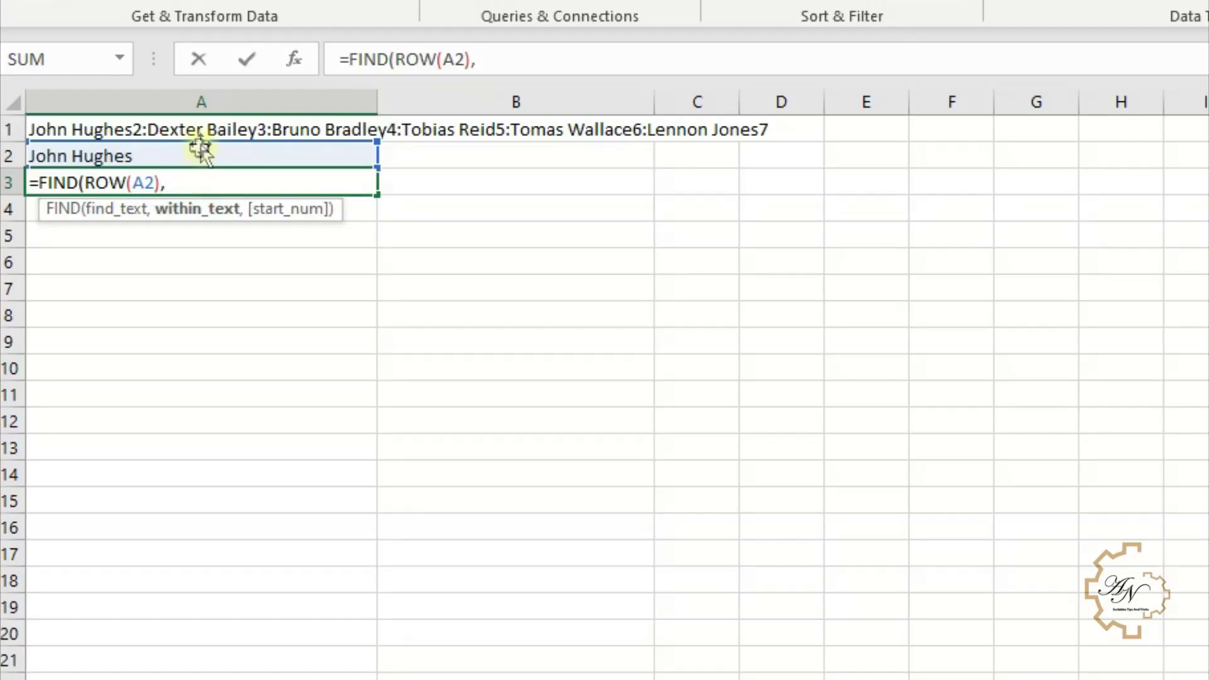
pyautogui.click(202, 127)
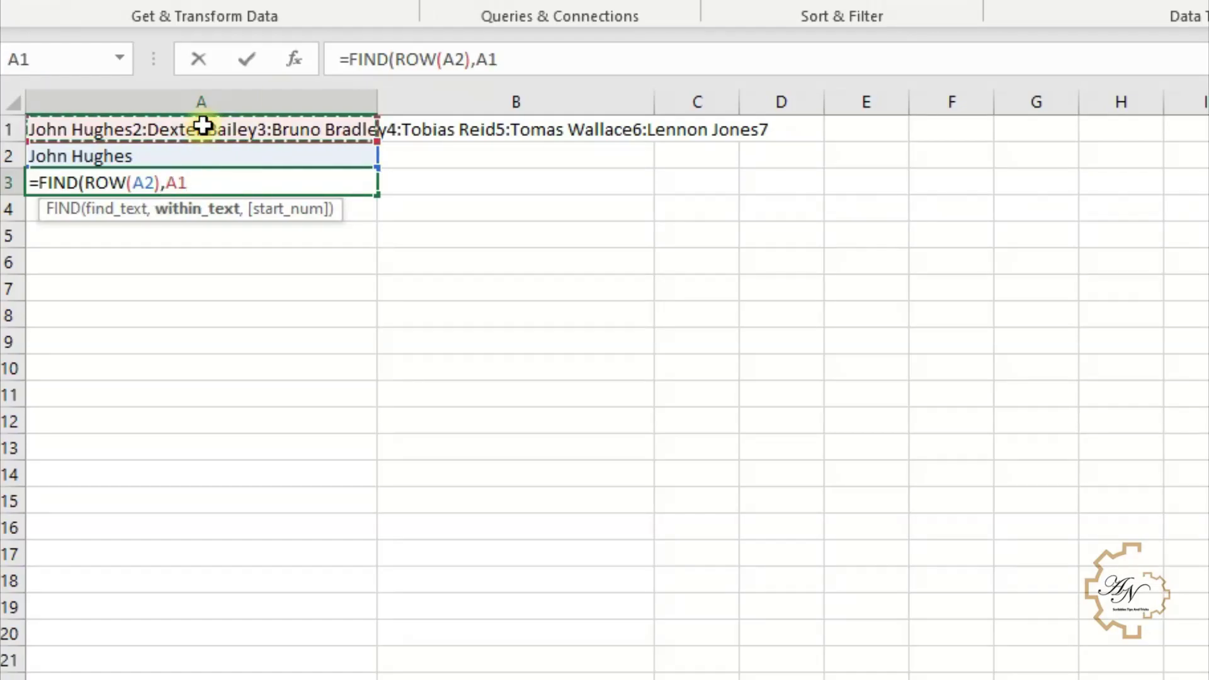
pyautogui.click(487, 59)
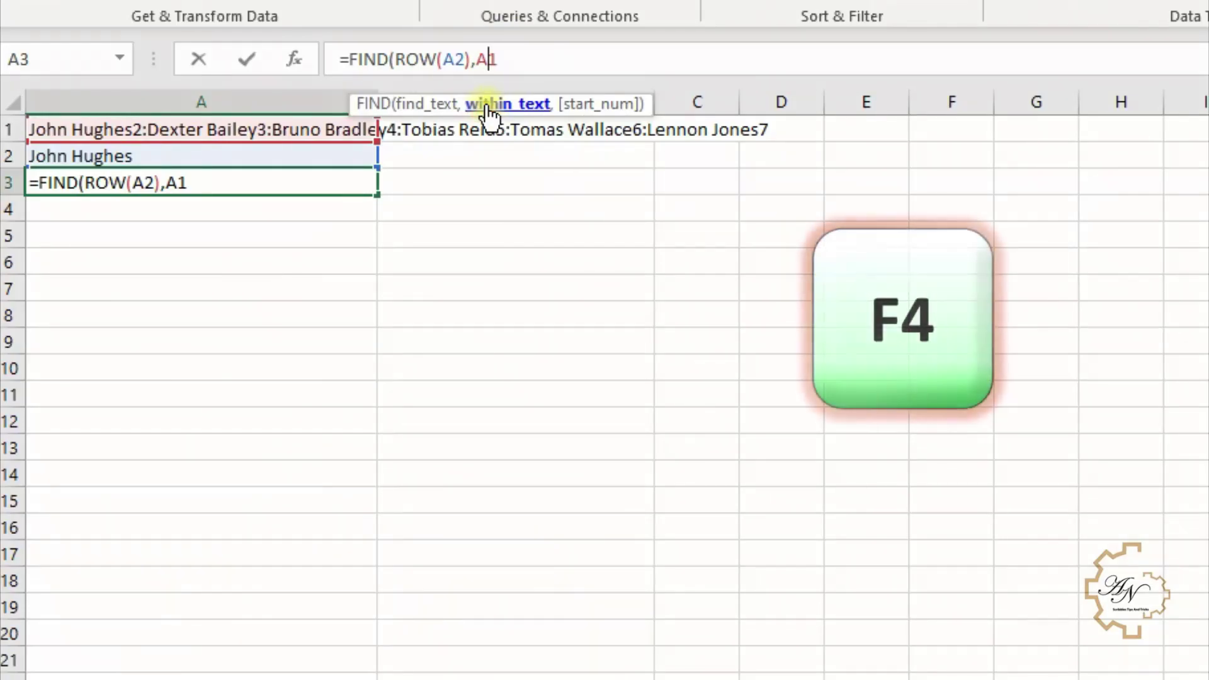
pyautogui.press('F4')
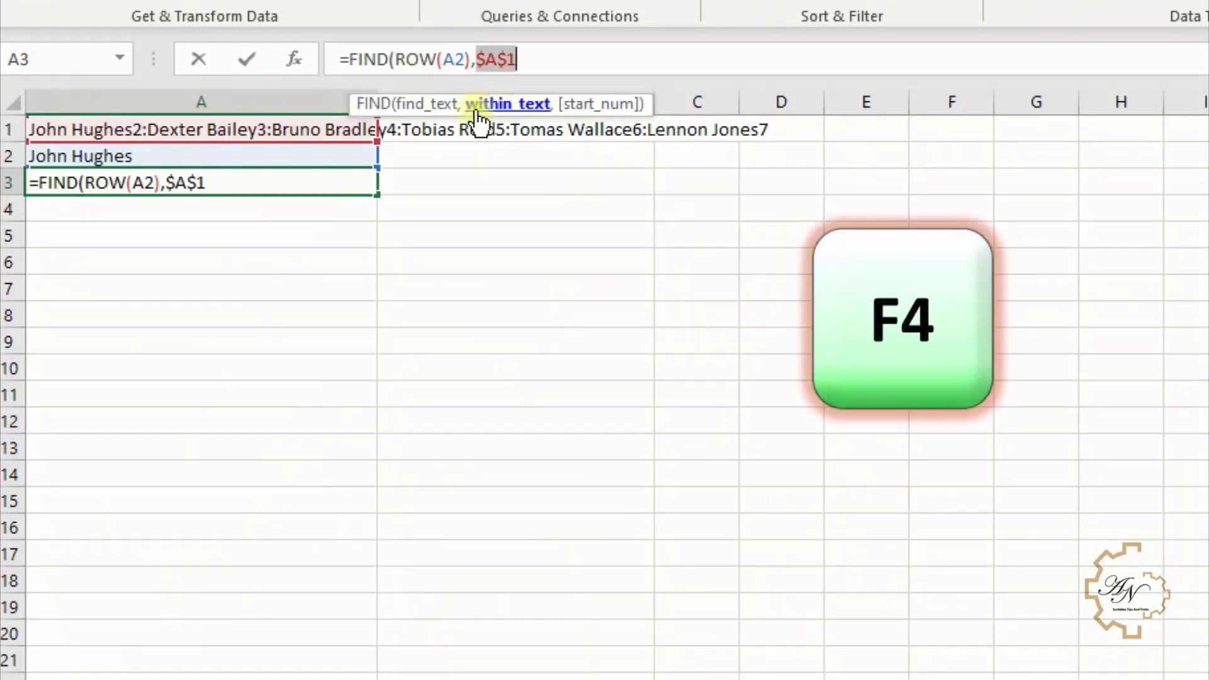
pyautogui.press('Return')
pyautogui.press('Return')
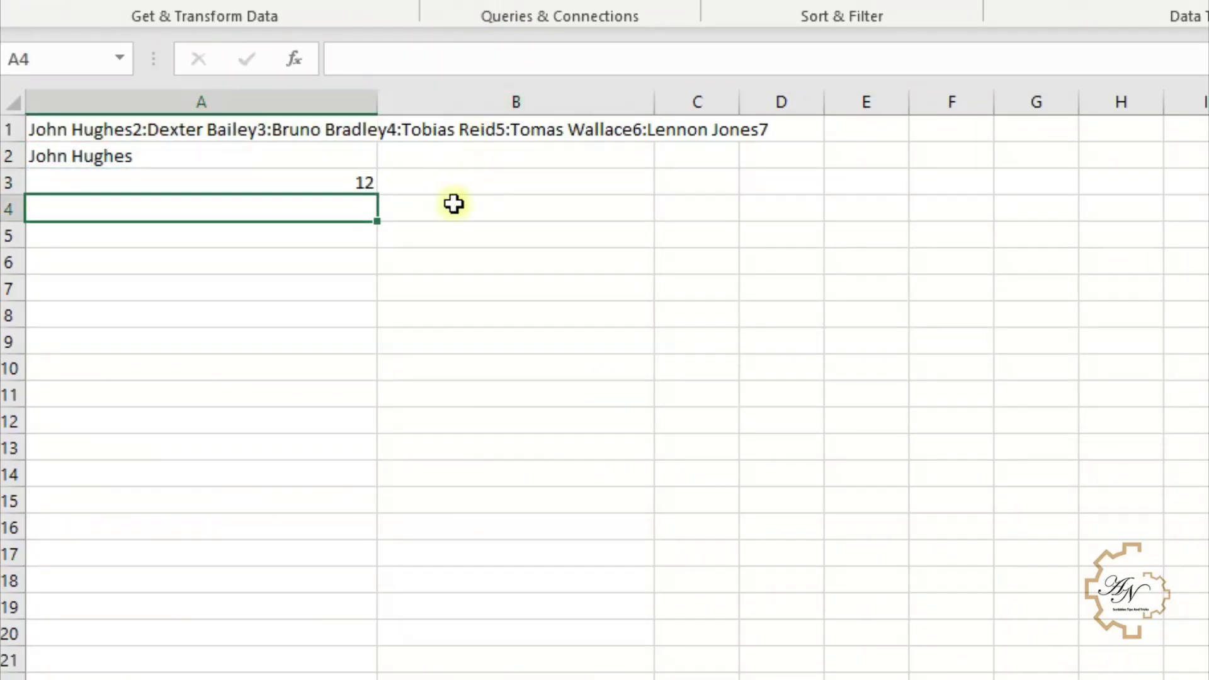
pyautogui.click(452, 189)
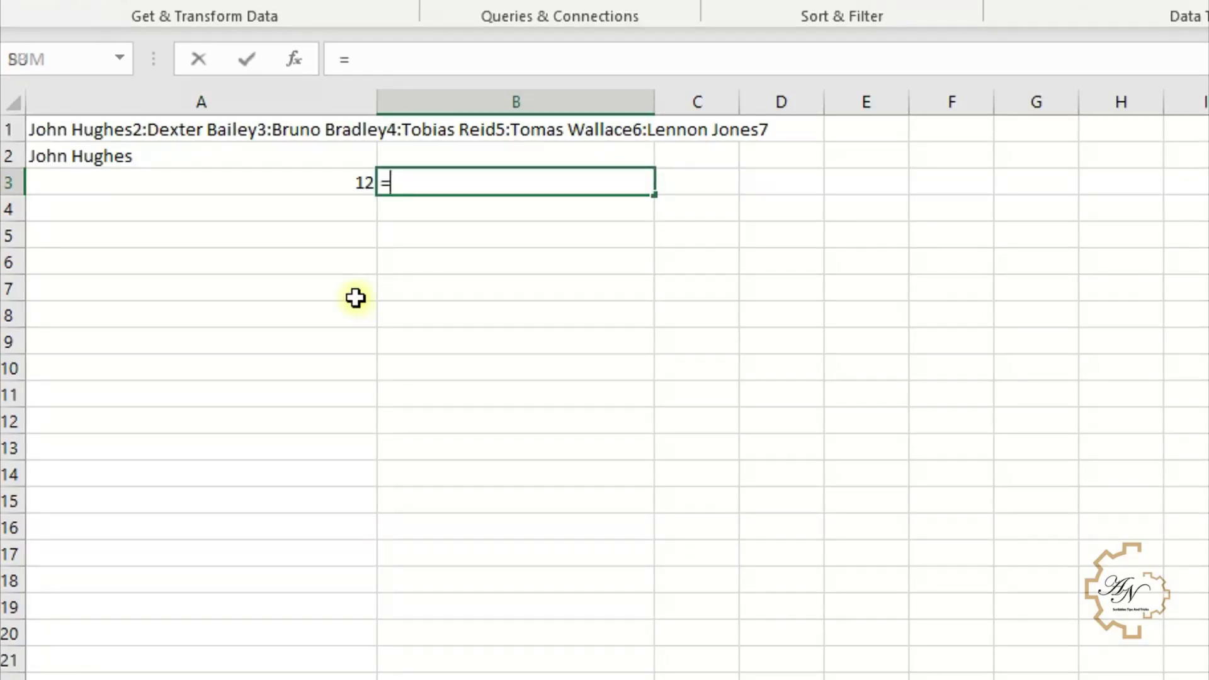
# - Enter =ROW() in B3
pyautogui.write('=ro')
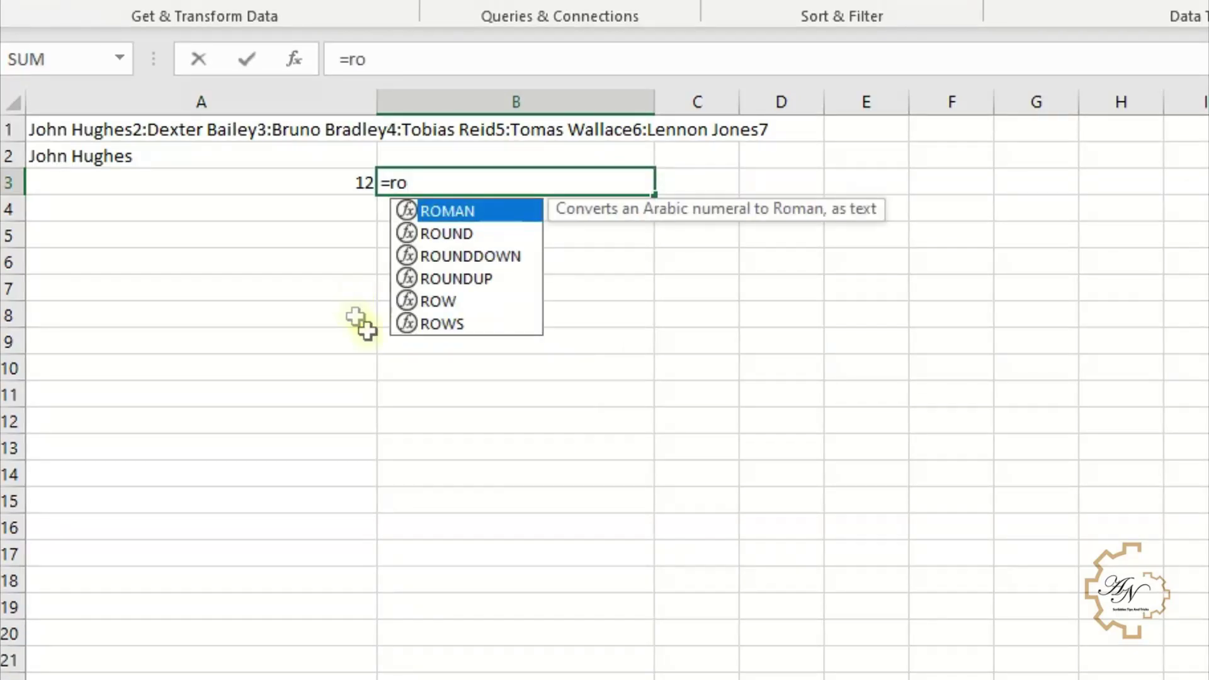
pyautogui.doubleClick(428, 300)
pyautogui.press('Return')
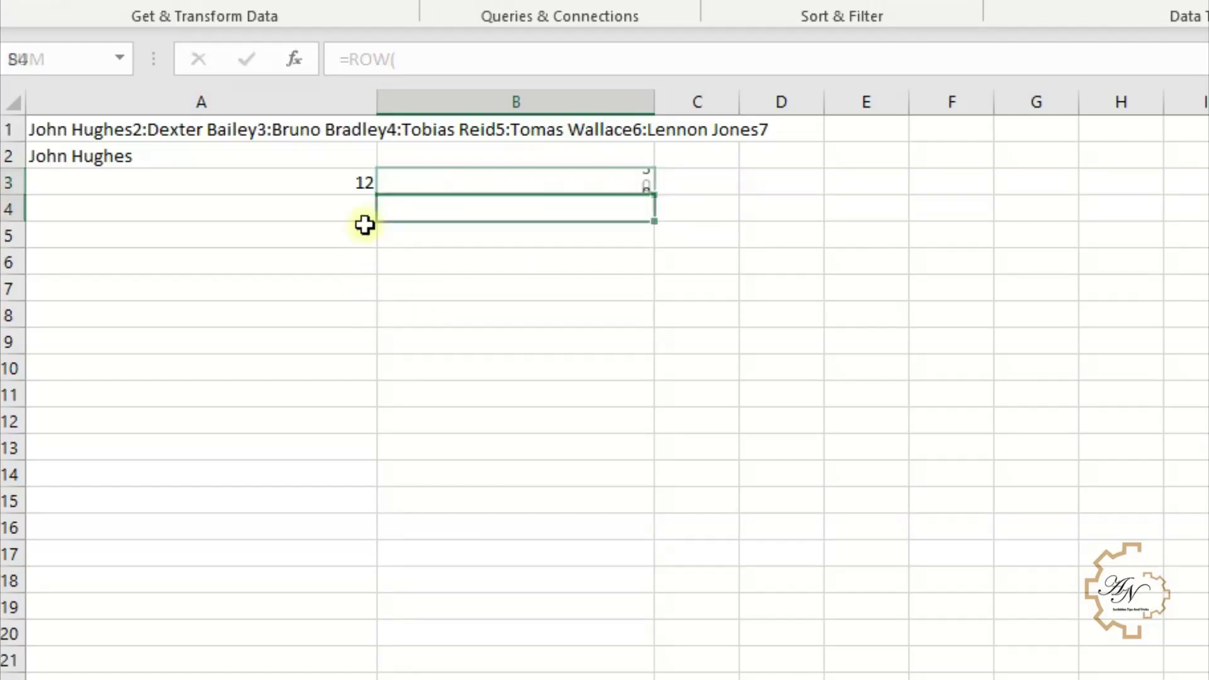
# - Turn B3 into =FIND(ROW(),$A$1), accepting Excel's suggested correction, giving 27
pyautogui.click(481, 177)
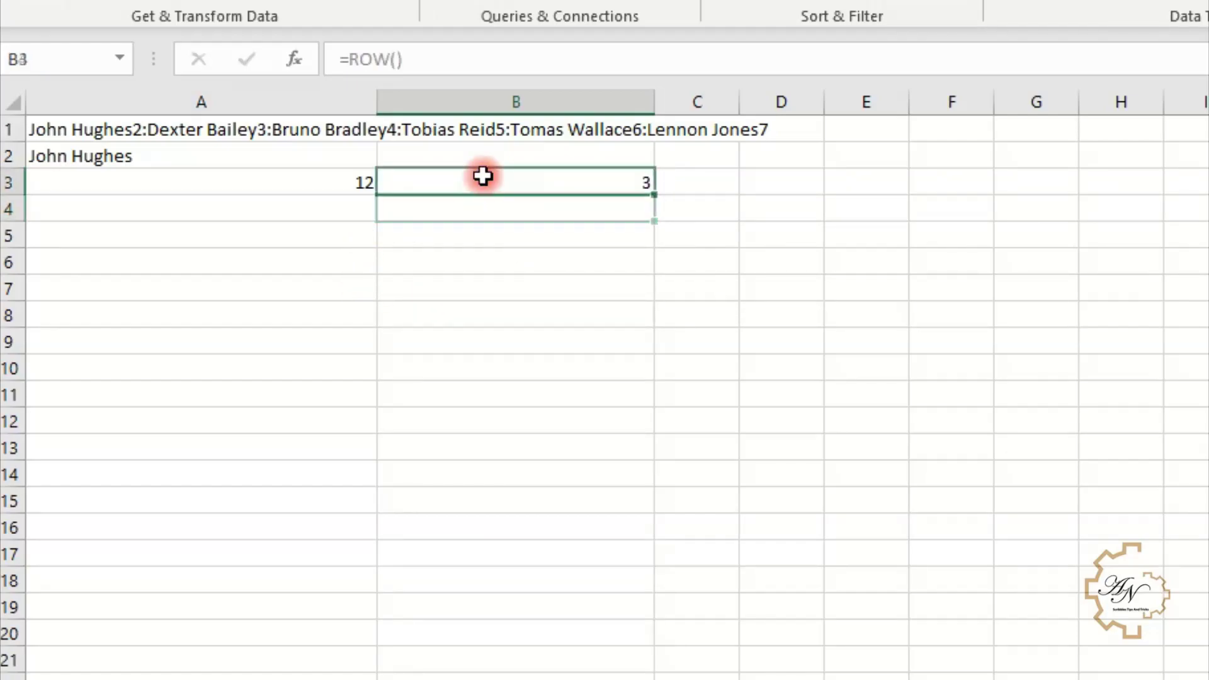
pyautogui.click(347, 60)
pyautogui.write('fi')
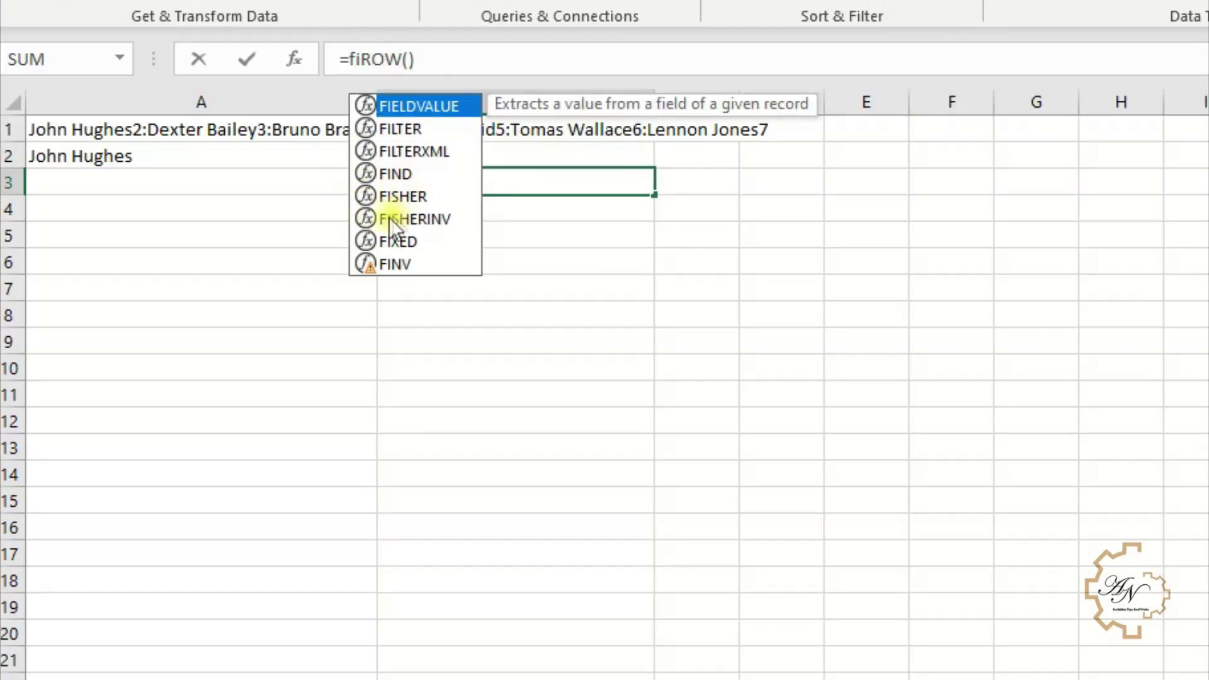
pyautogui.doubleClick(389, 174)
pyautogui.click(461, 62)
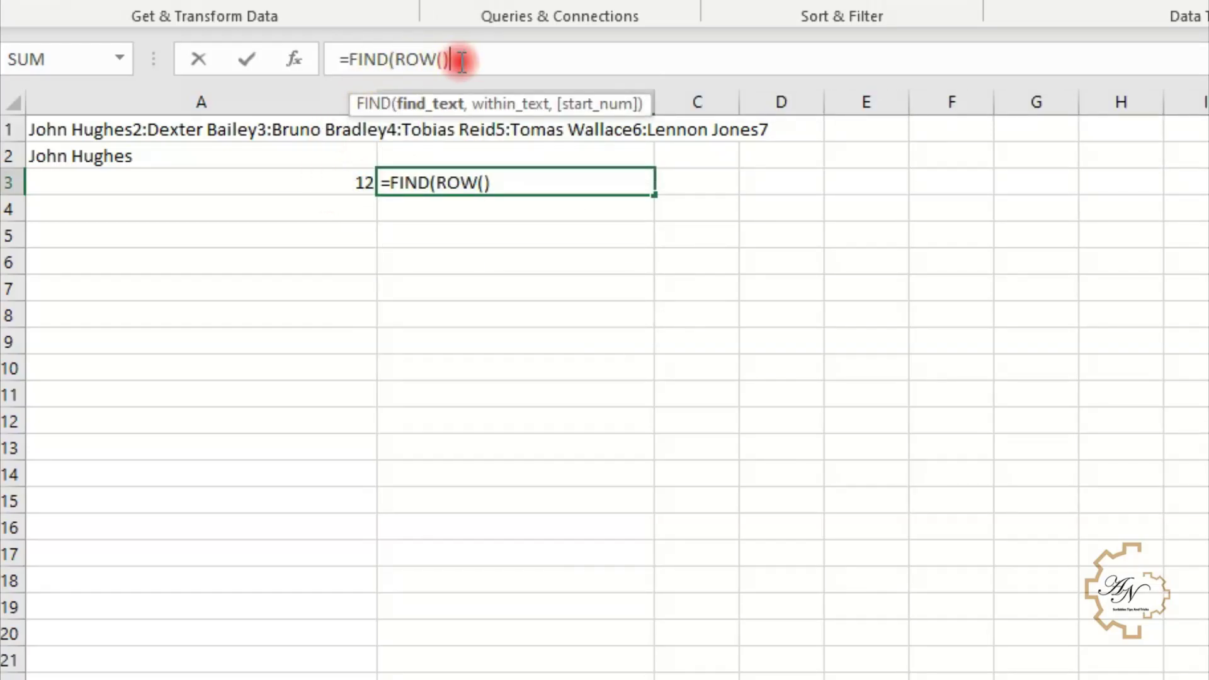
pyautogui.write(',')
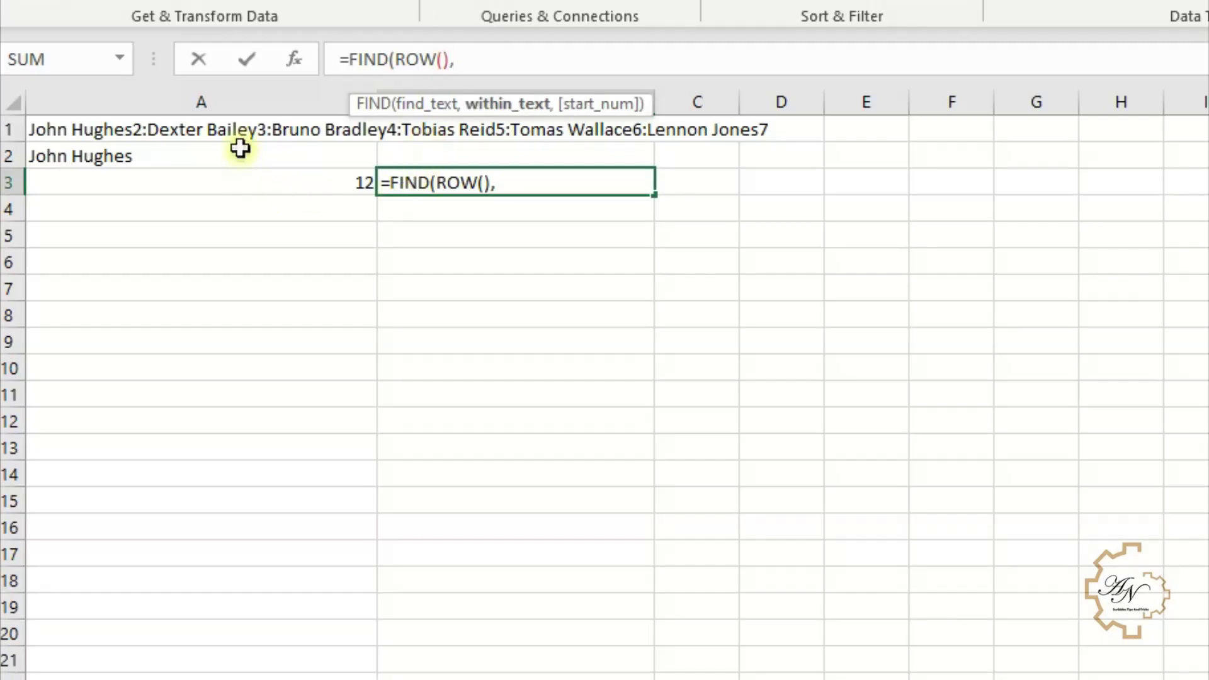
pyautogui.click(178, 129)
pyautogui.press('F4')
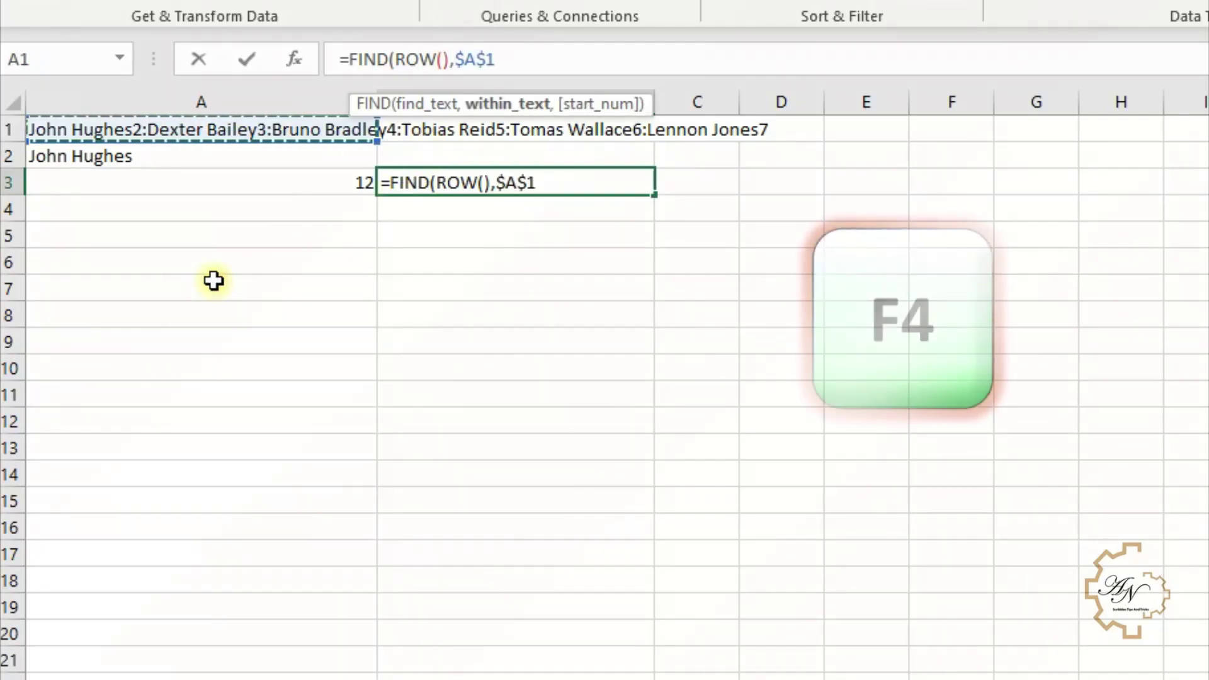
pyautogui.press('Return')
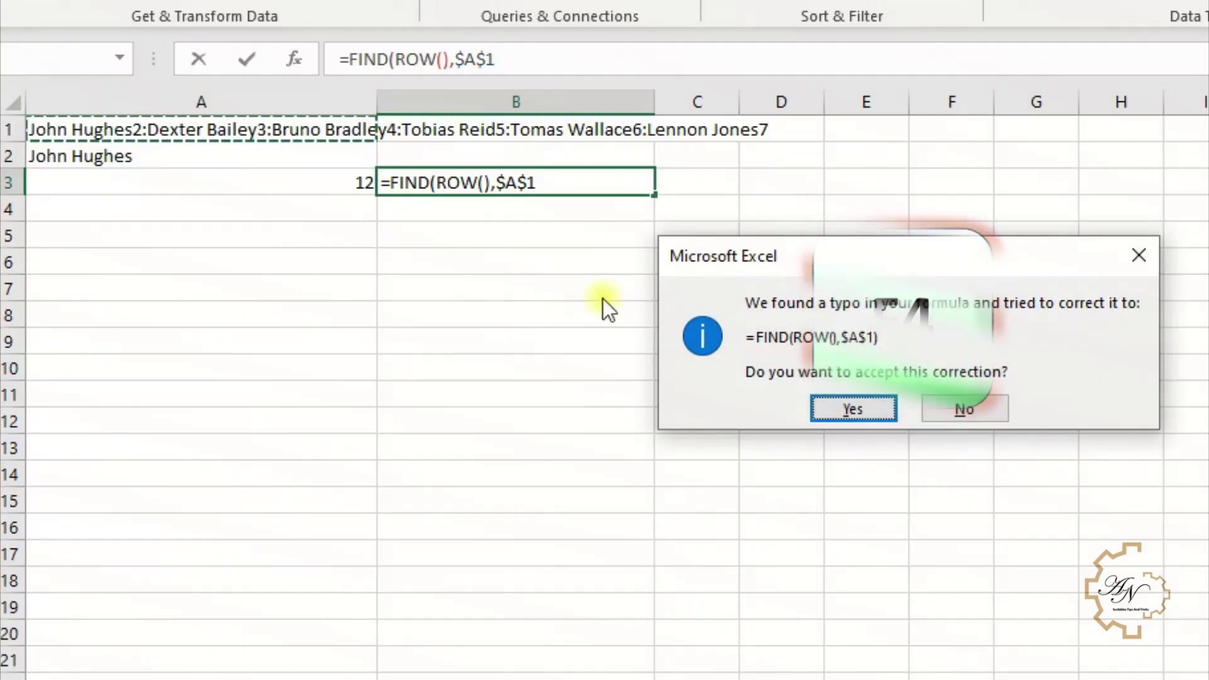
pyautogui.click(868, 409)
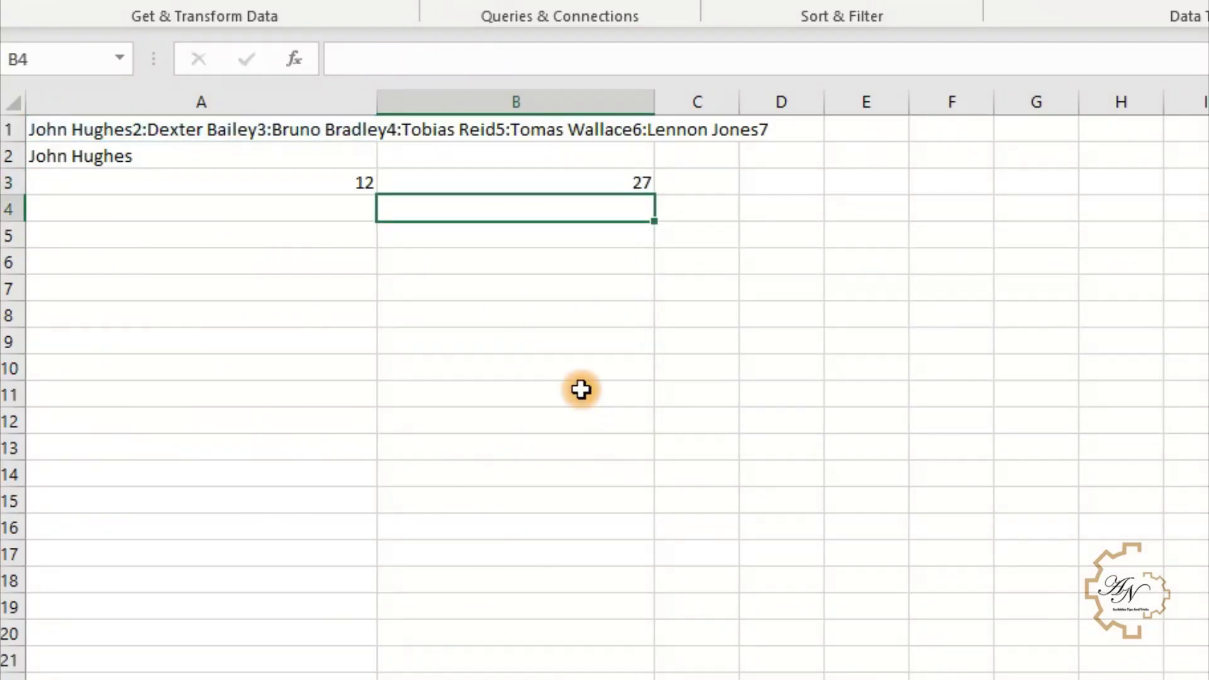
pyautogui.click(539, 183)
pyautogui.click(718, 182)
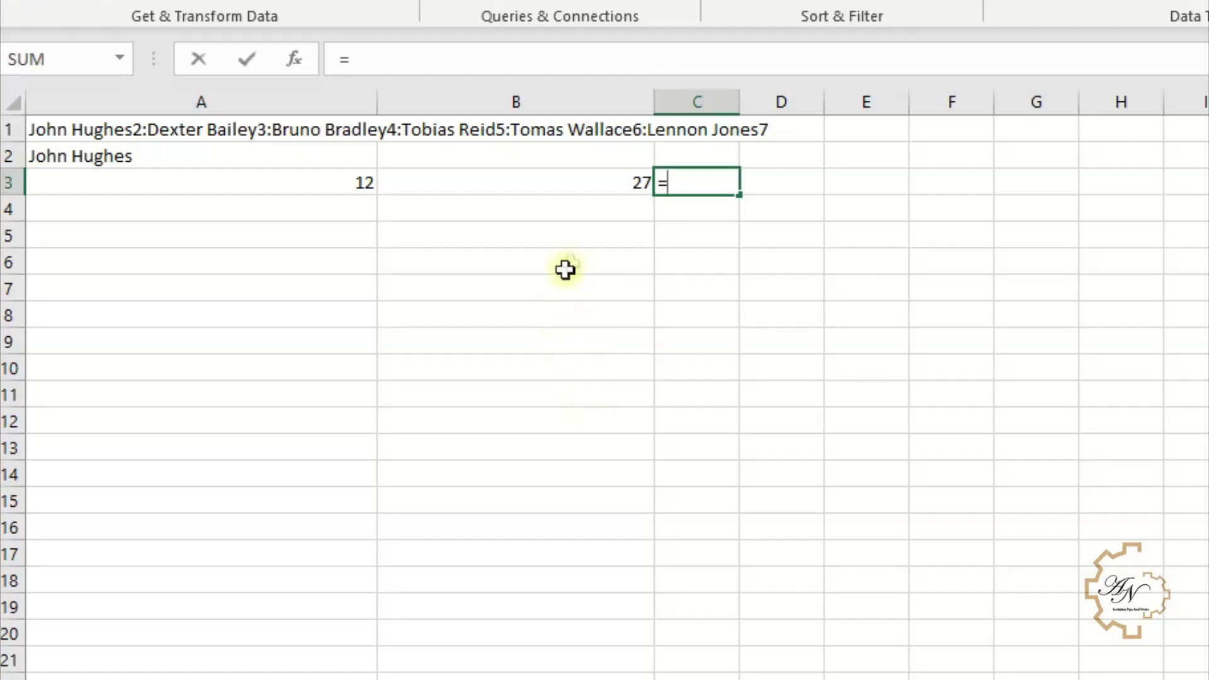
# - Enter =B3-A3 in C3, giving a name-and-number length of 15
pyautogui.click(574, 183)
pyautogui.write('-')
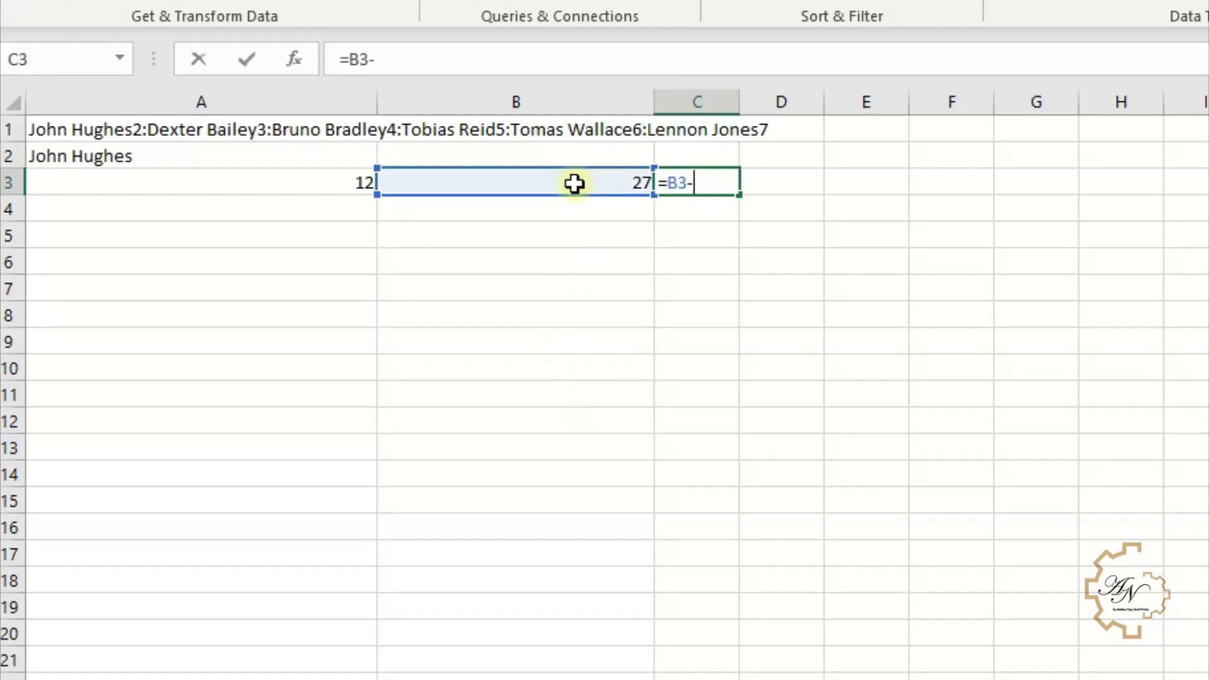
pyautogui.click(357, 190)
pyautogui.press('Return')
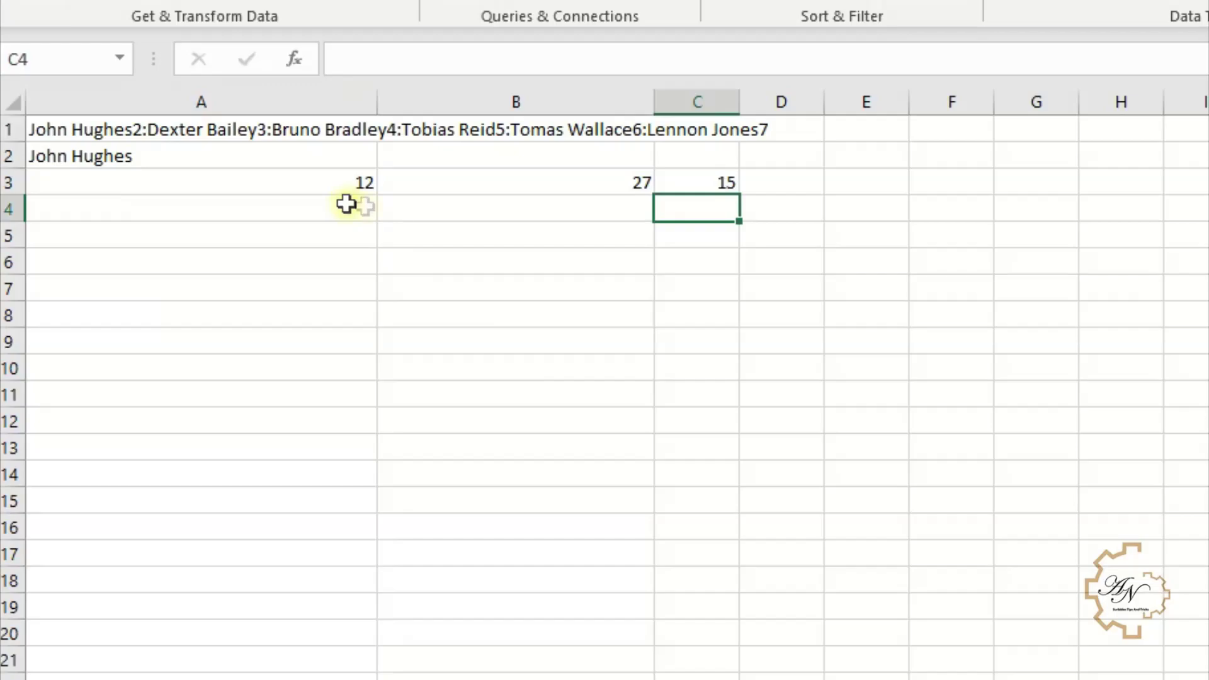
pyautogui.click(712, 178)
pyautogui.click(785, 183)
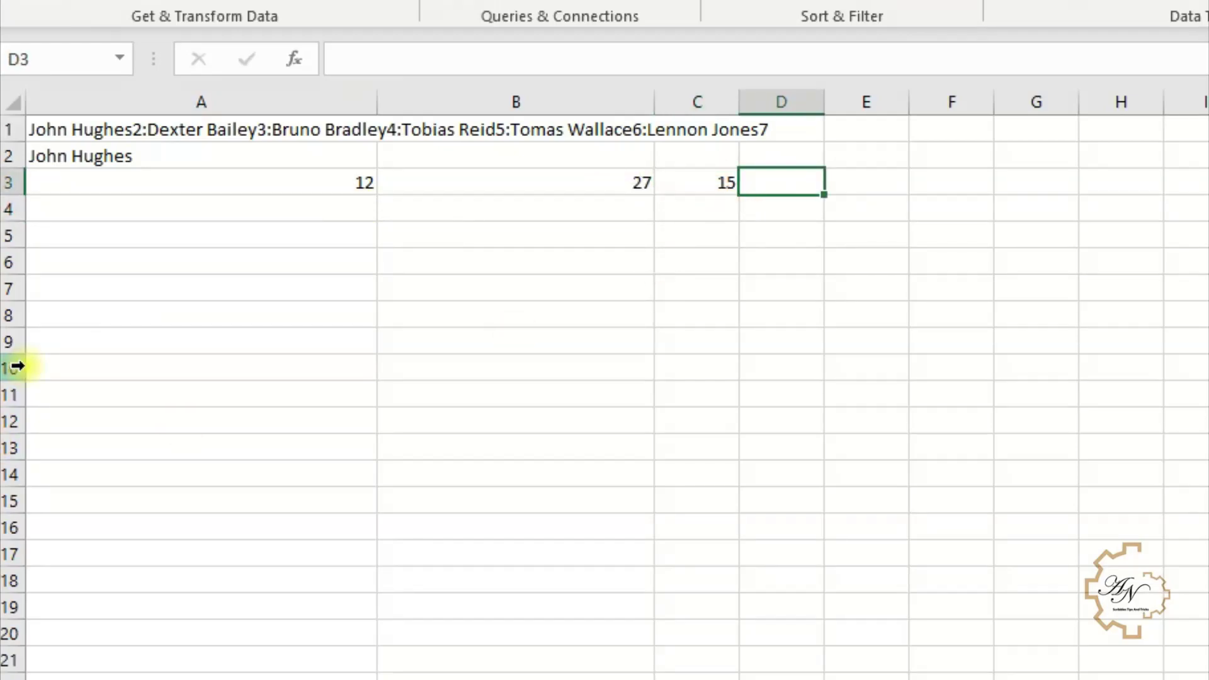
# - Enter =MID($A$1,A3,C3) in D3 using A3 as start and C3 as length
pyautogui.write('=')
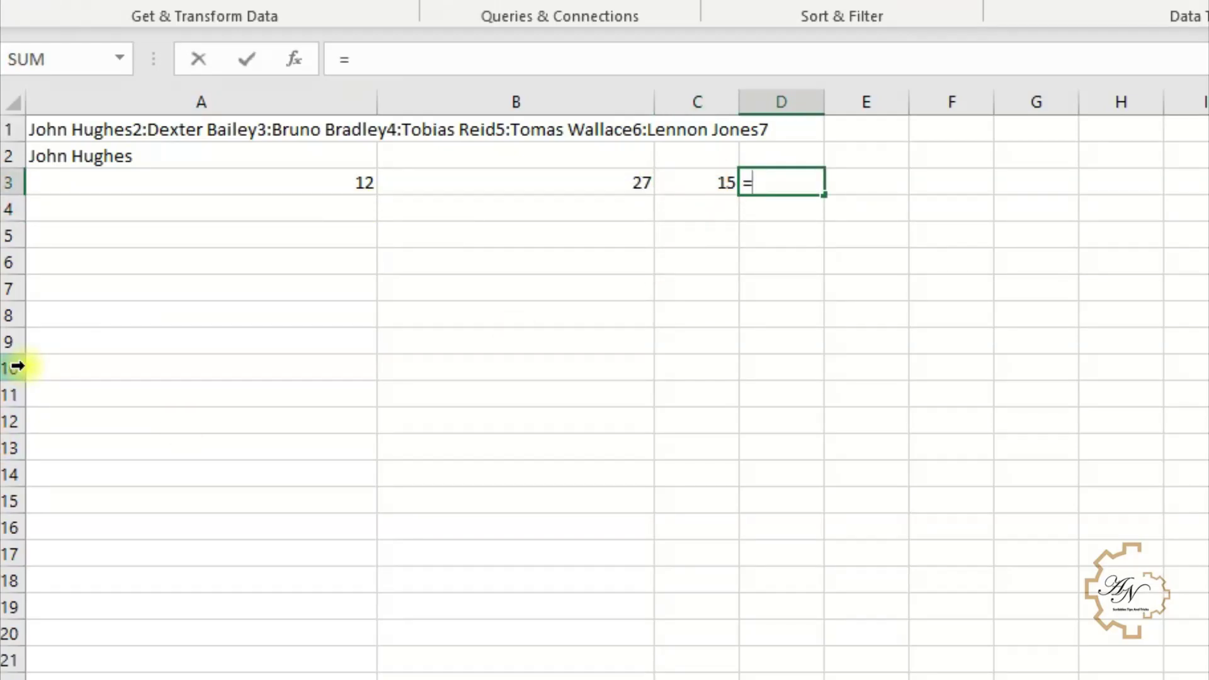
pyautogui.write('Mid')
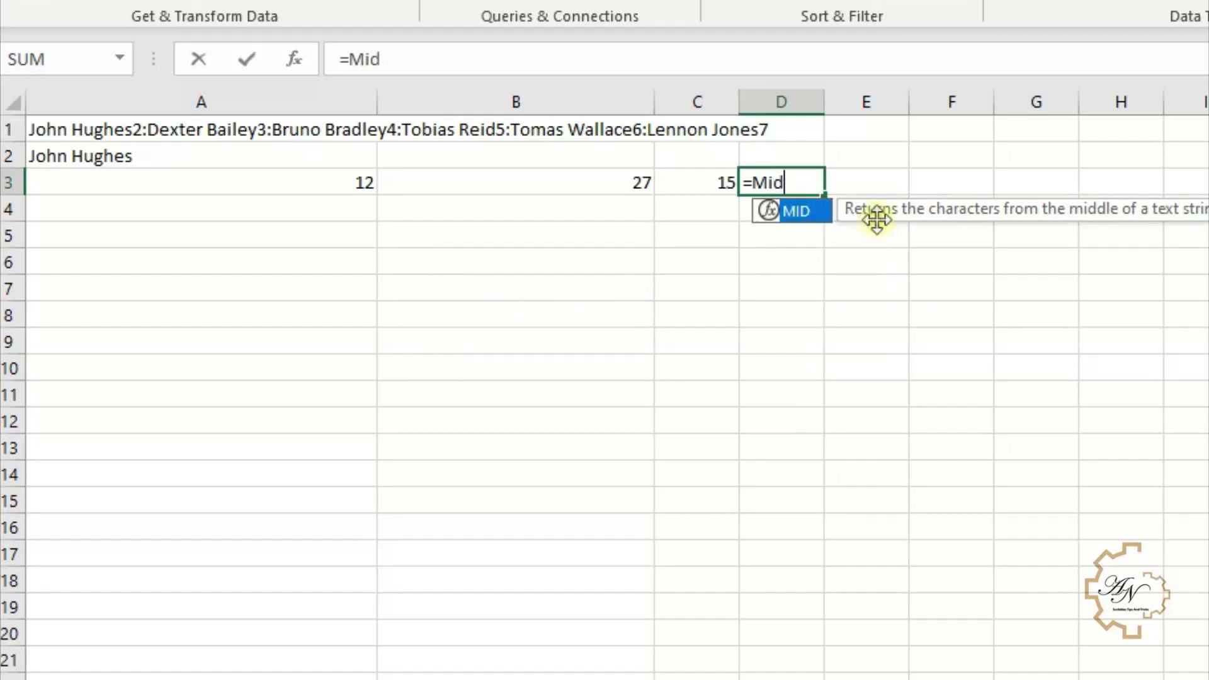
pyautogui.doubleClick(811, 209)
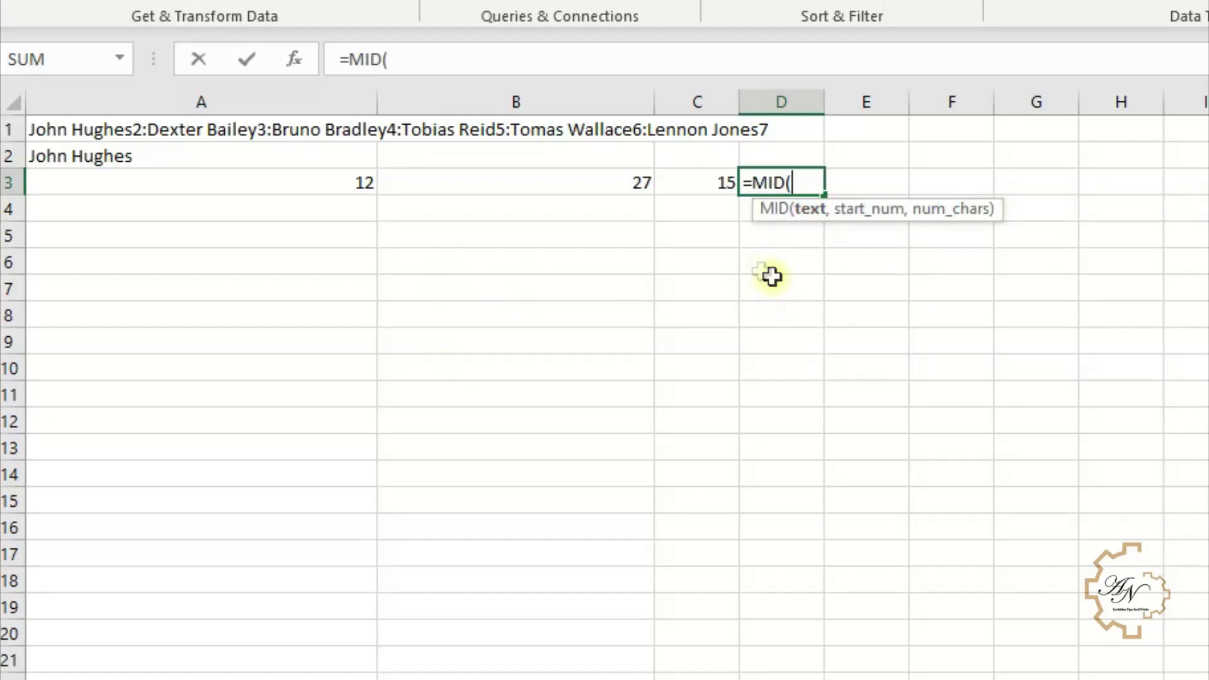
pyautogui.click(281, 129)
pyautogui.press('F4')
pyautogui.click(396, 106)
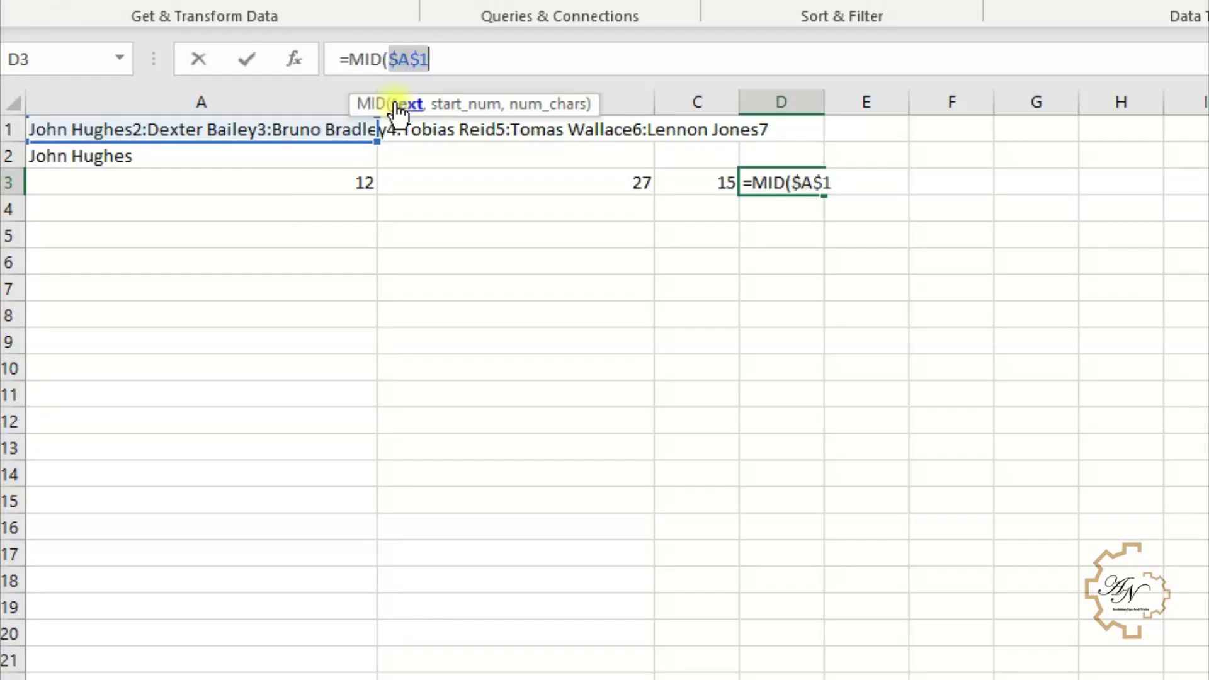
pyautogui.click(611, 60)
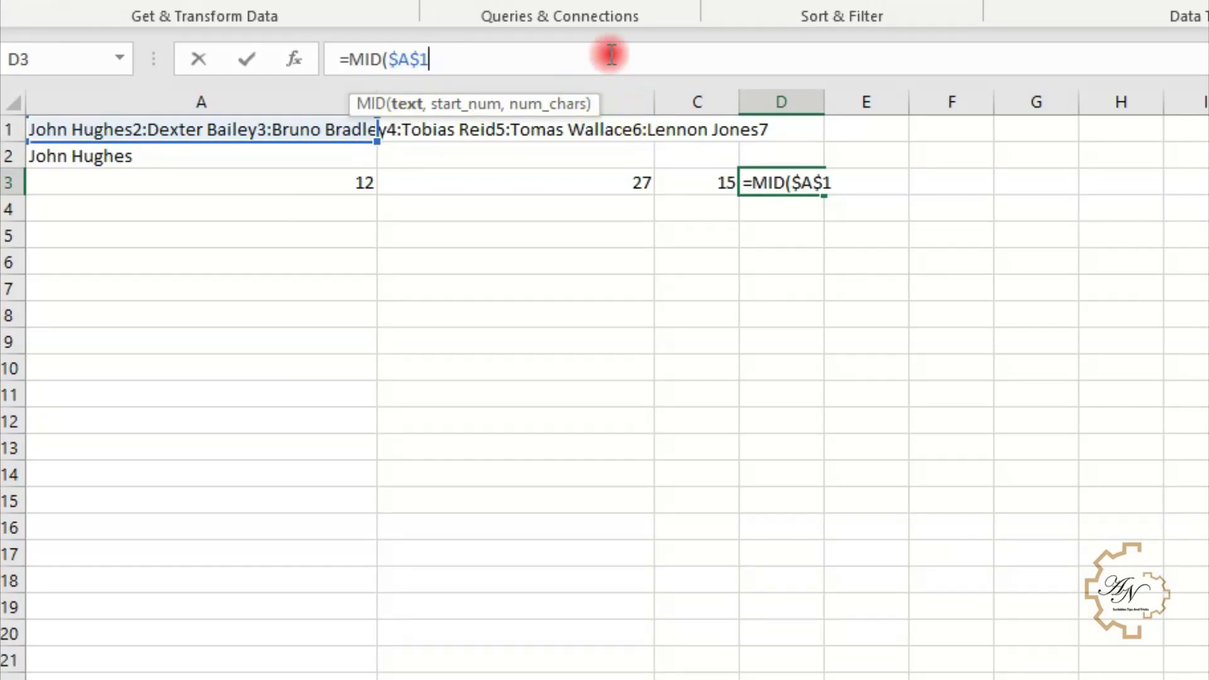
pyautogui.write(',')
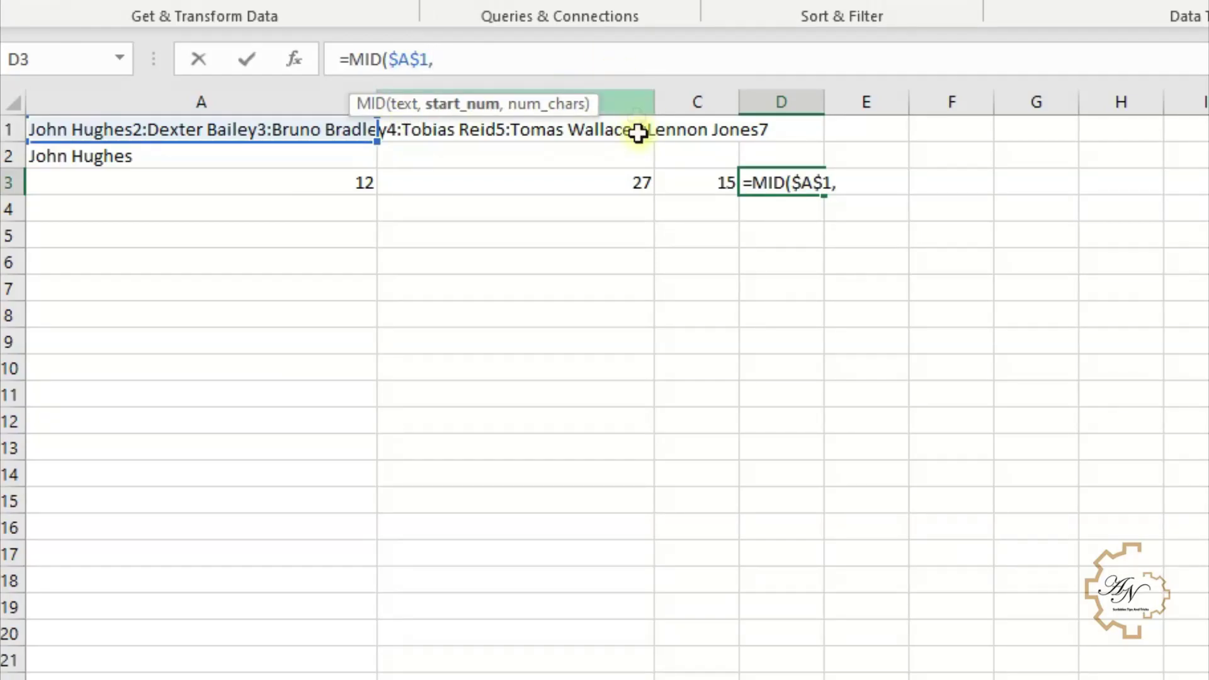
pyautogui.click(310, 180)
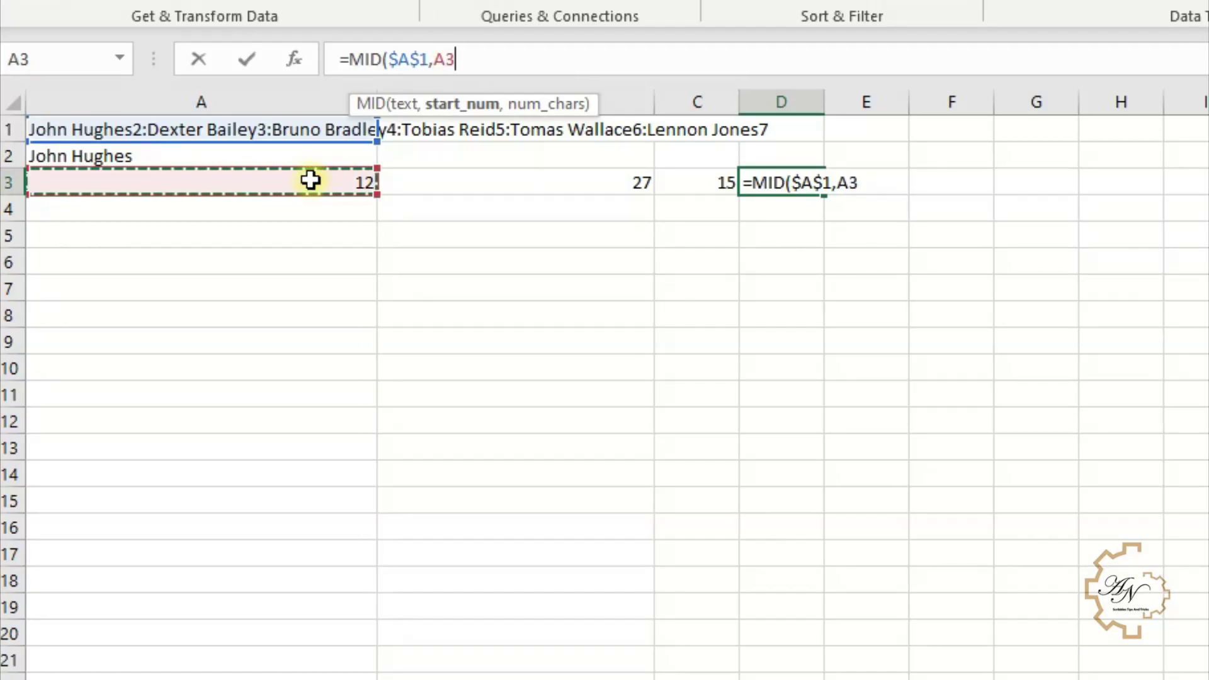
pyautogui.write(',')
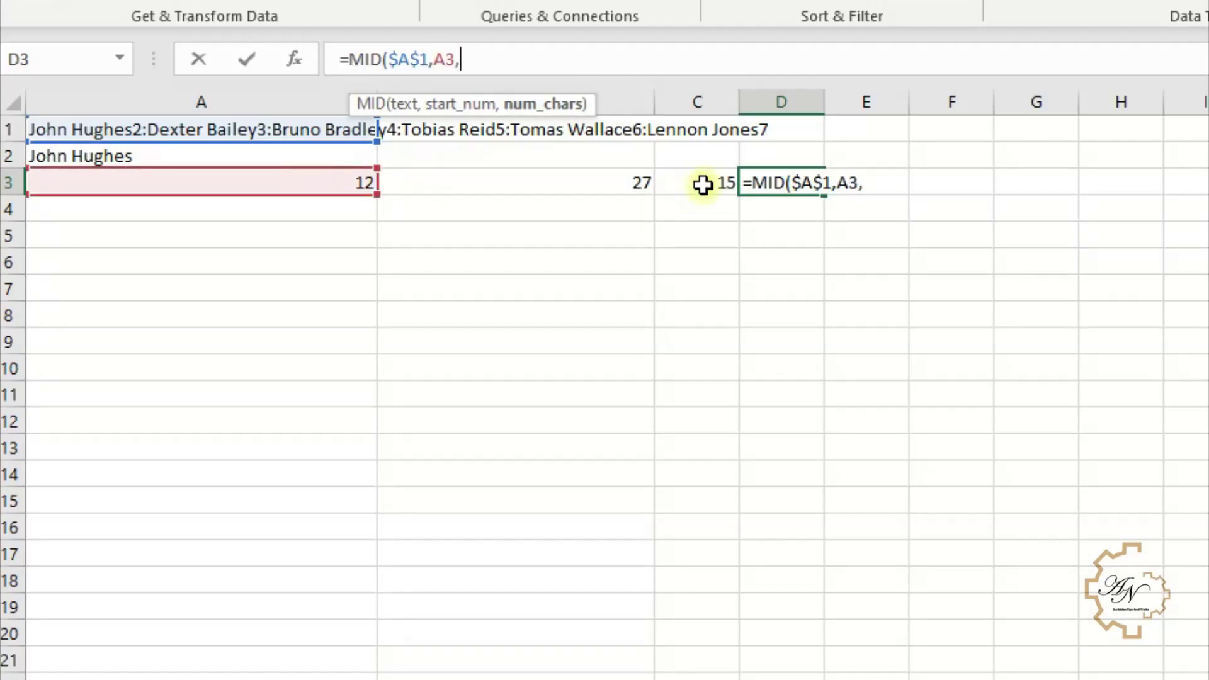
pyautogui.click(701, 184)
pyautogui.press('Return')
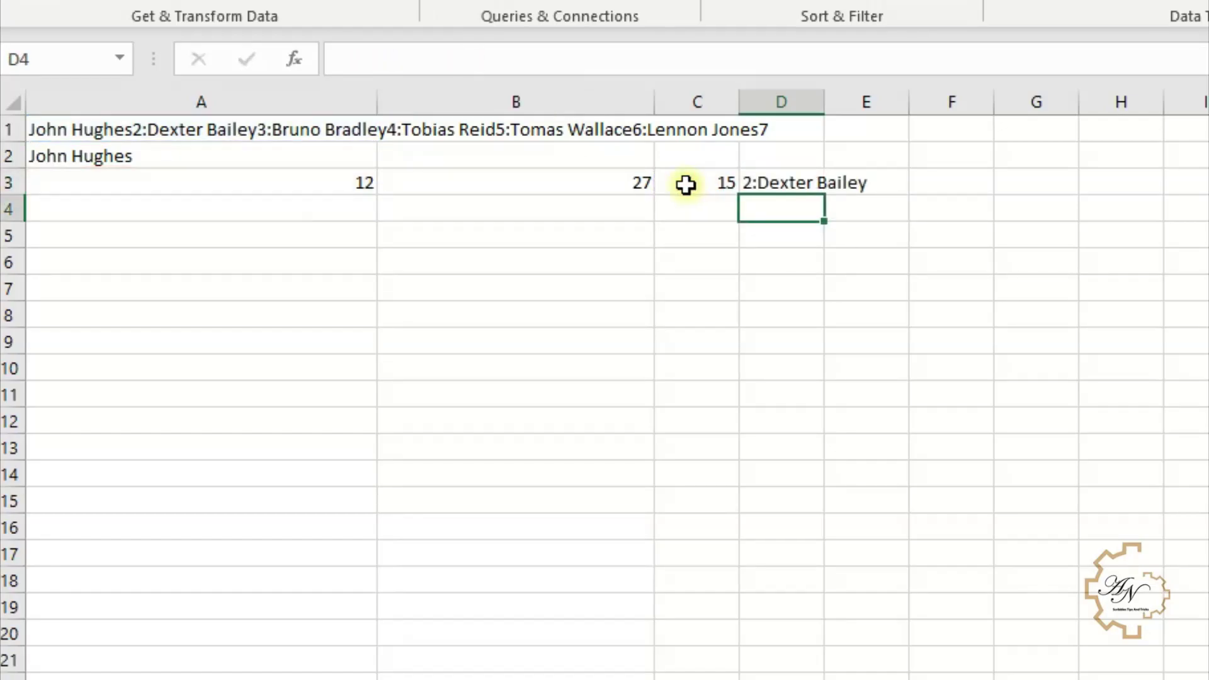
pyautogui.click(770, 185)
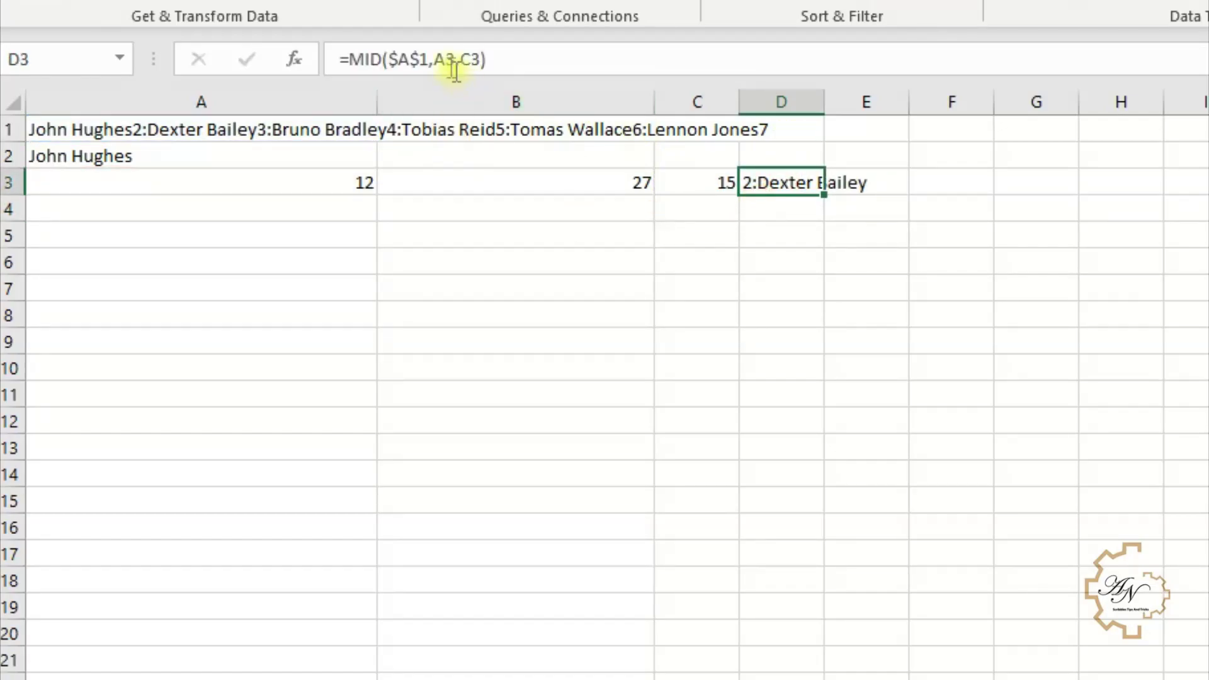
pyautogui.click(430, 58)
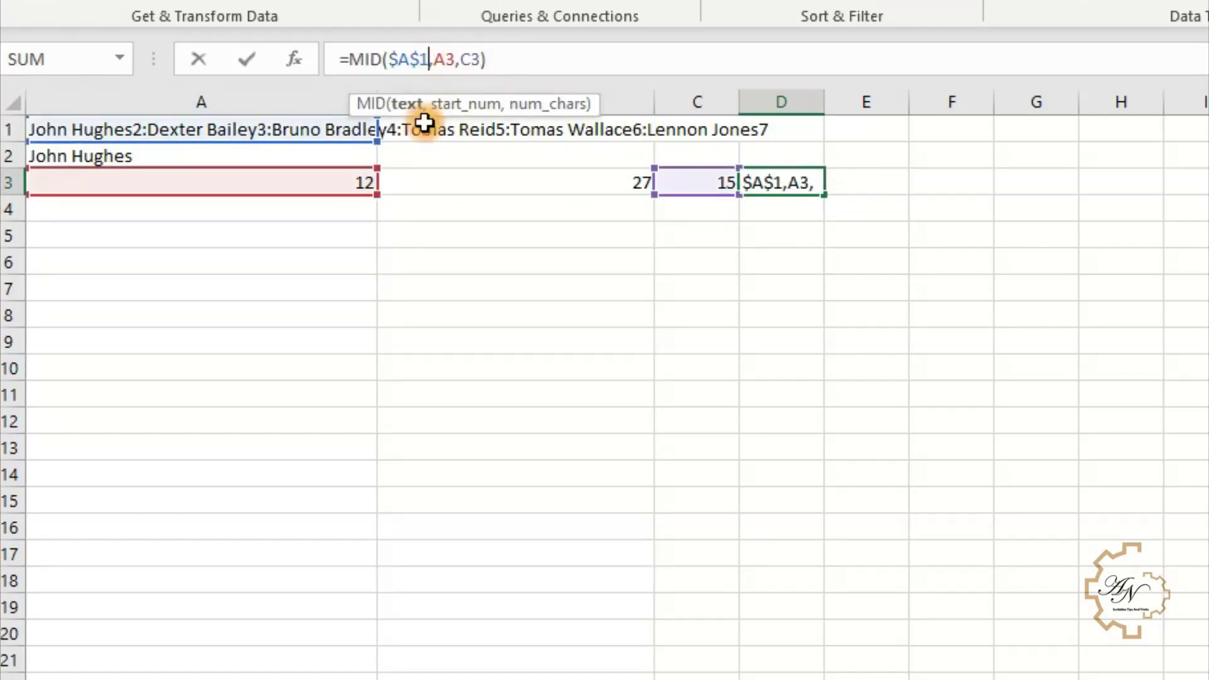
pyautogui.click(453, 57)
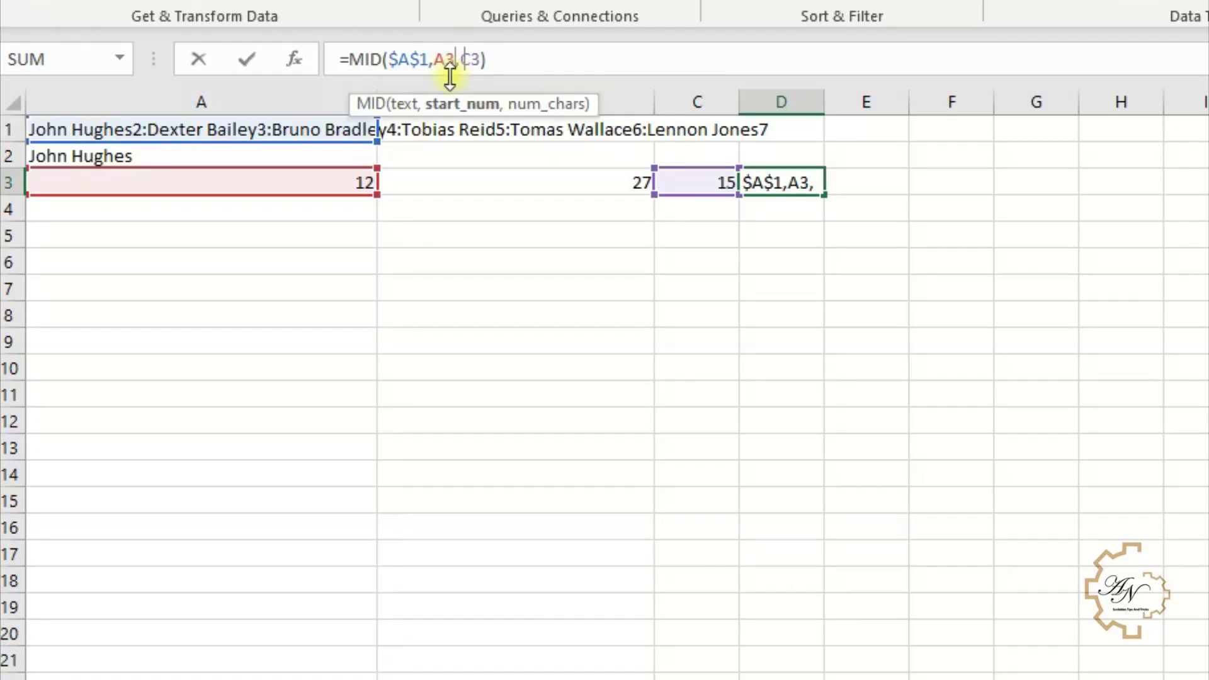
pyautogui.write('+2')
pyautogui.press('Return')
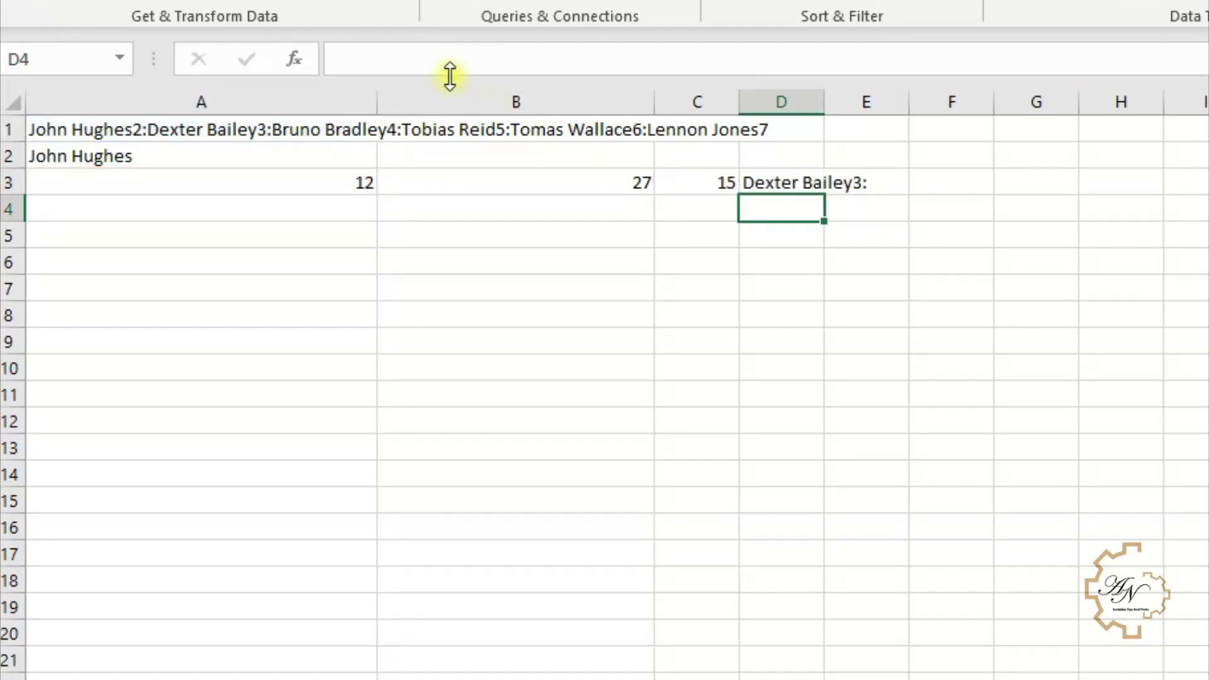
pyautogui.click(787, 180)
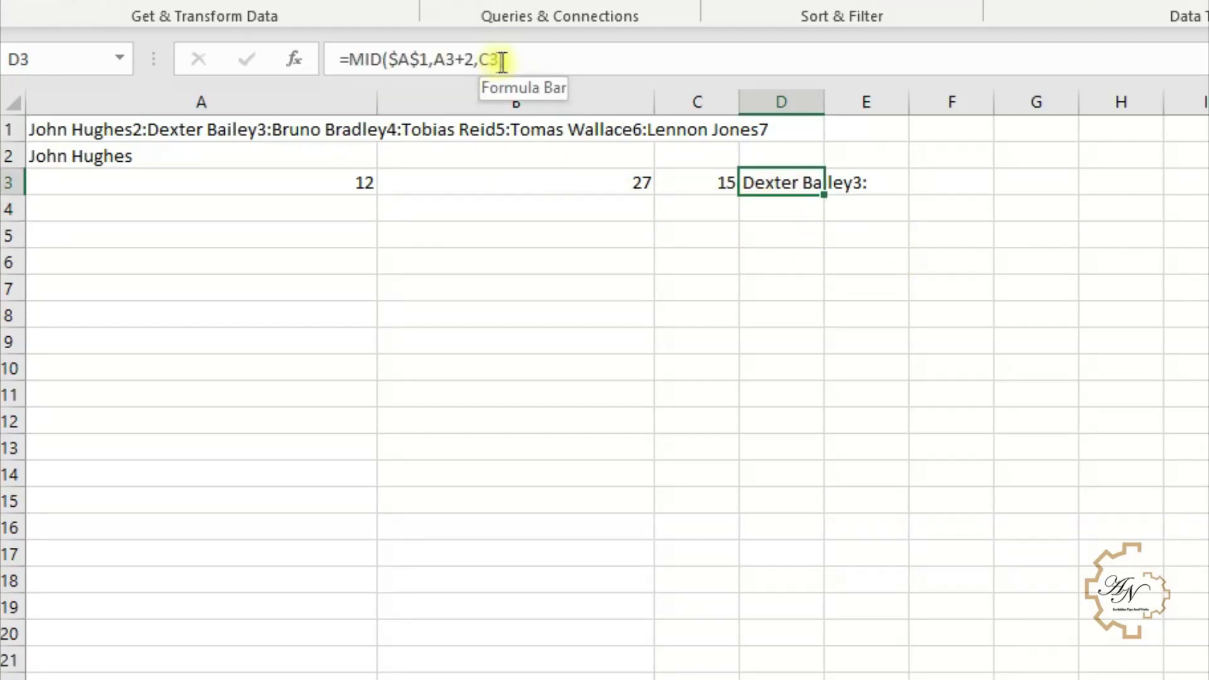
pyautogui.click(503, 61)
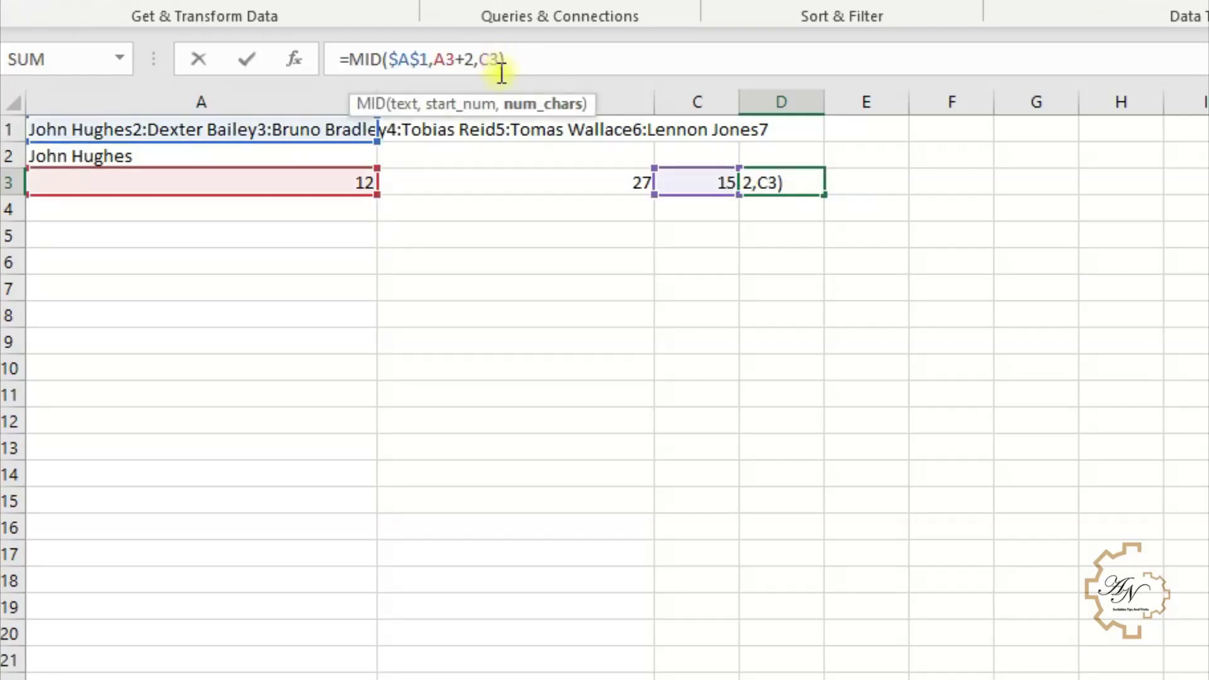
pyautogui.write('-2')
pyautogui.press('Return')
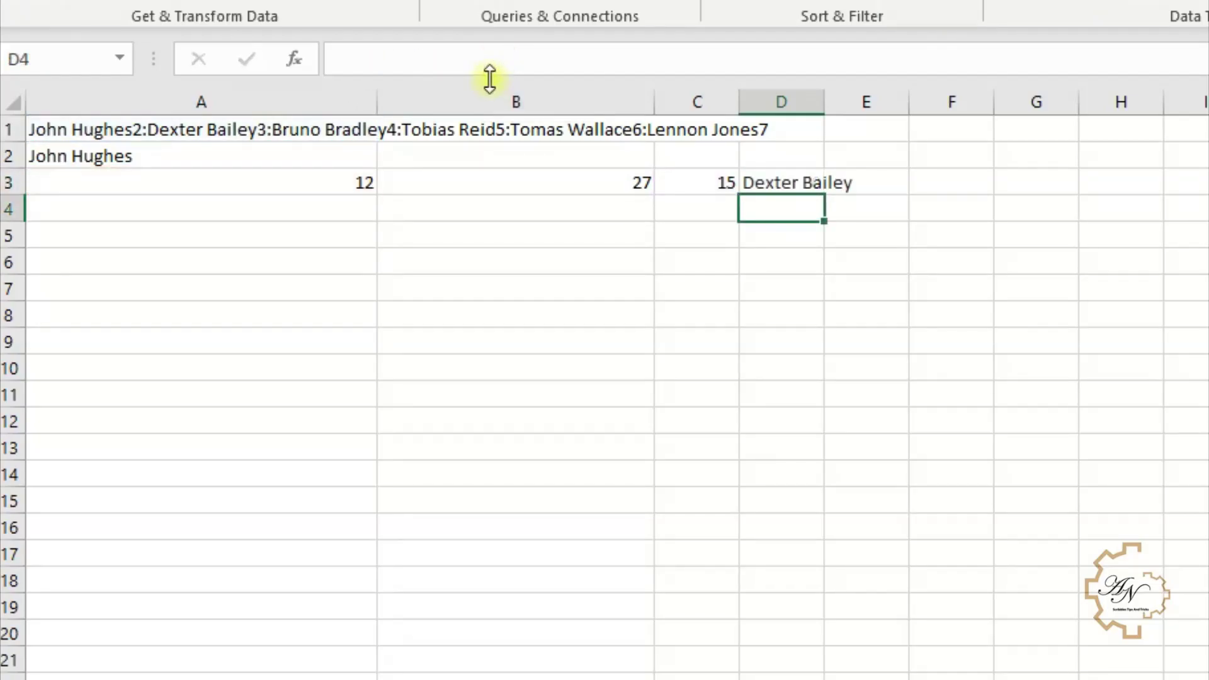
# - Review D3's extracted name against C3's length formula, leaving both unchanged
pyautogui.click(777, 183)
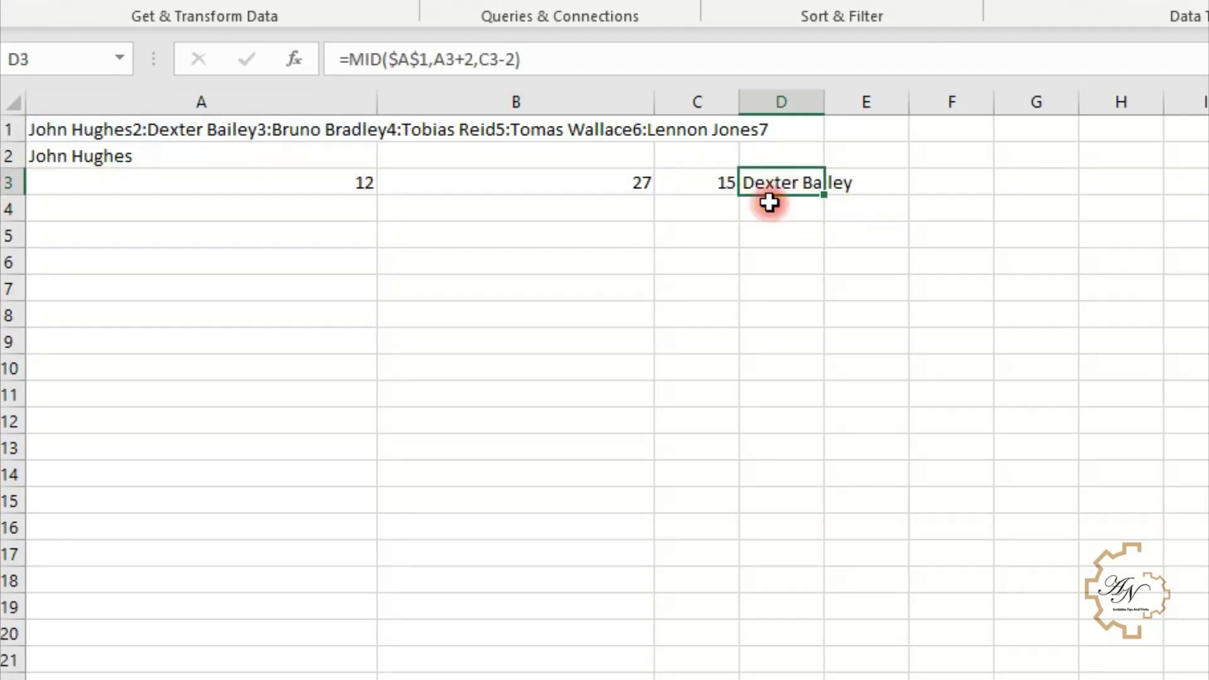
pyautogui.click(716, 189)
pyautogui.click(748, 183)
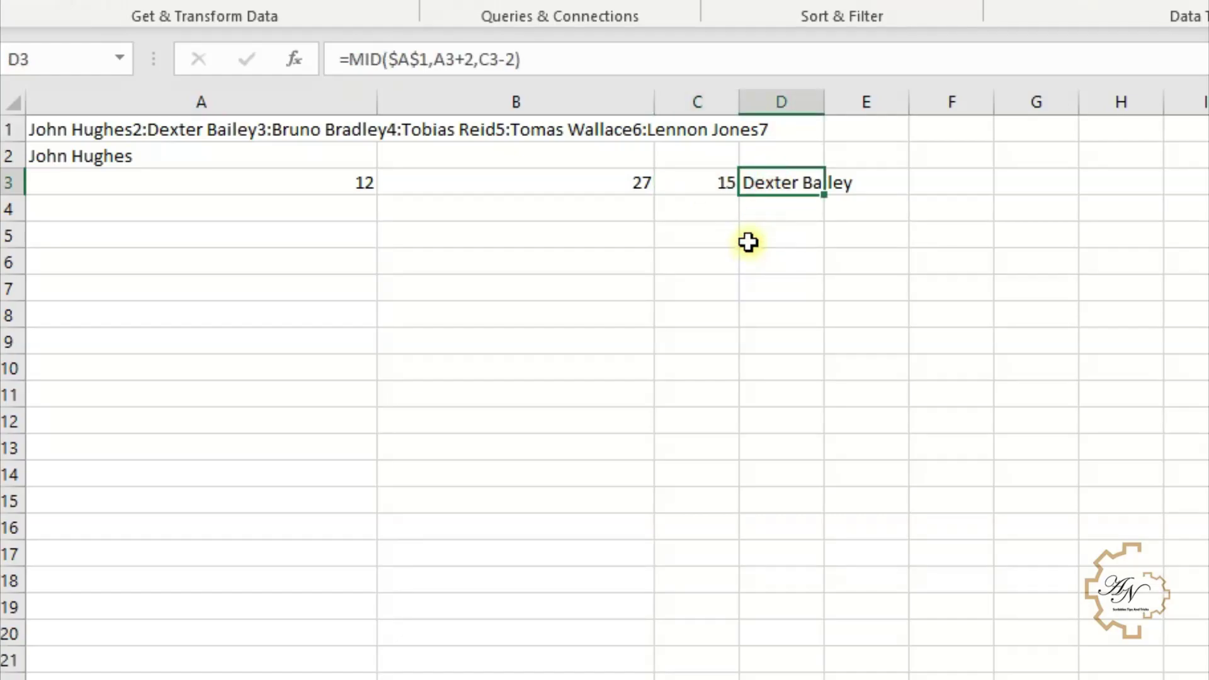
pyautogui.click(688, 183)
pyautogui.press('F2')
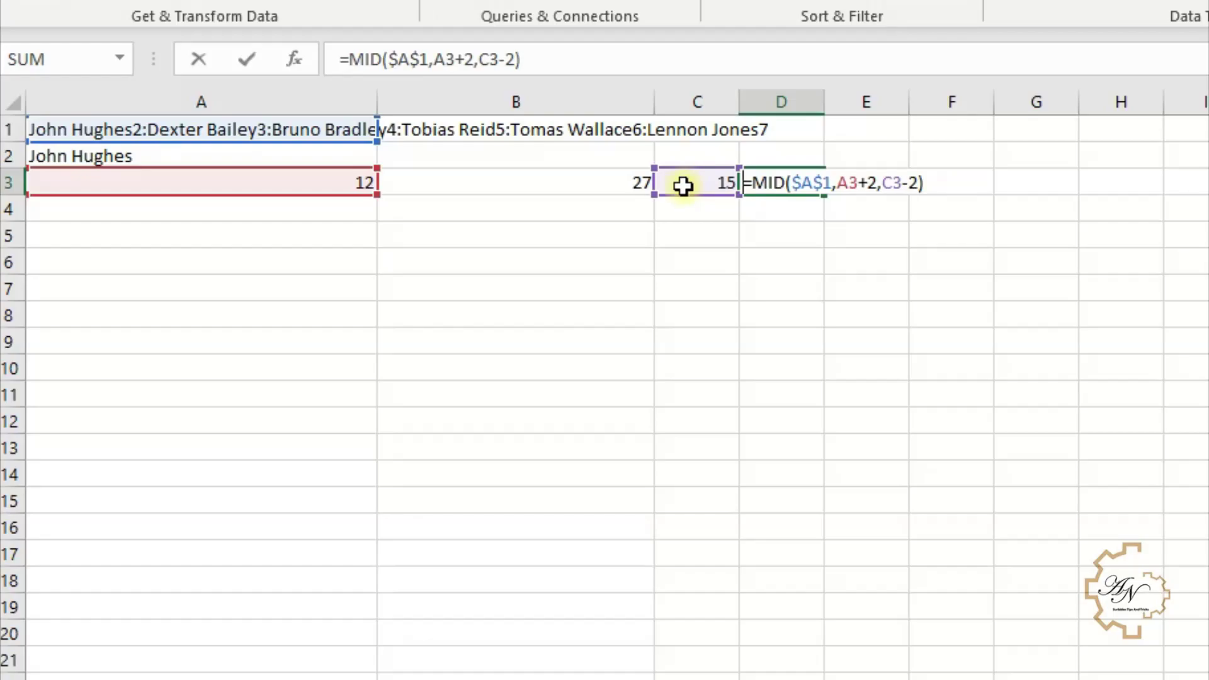
pyautogui.press('Return')
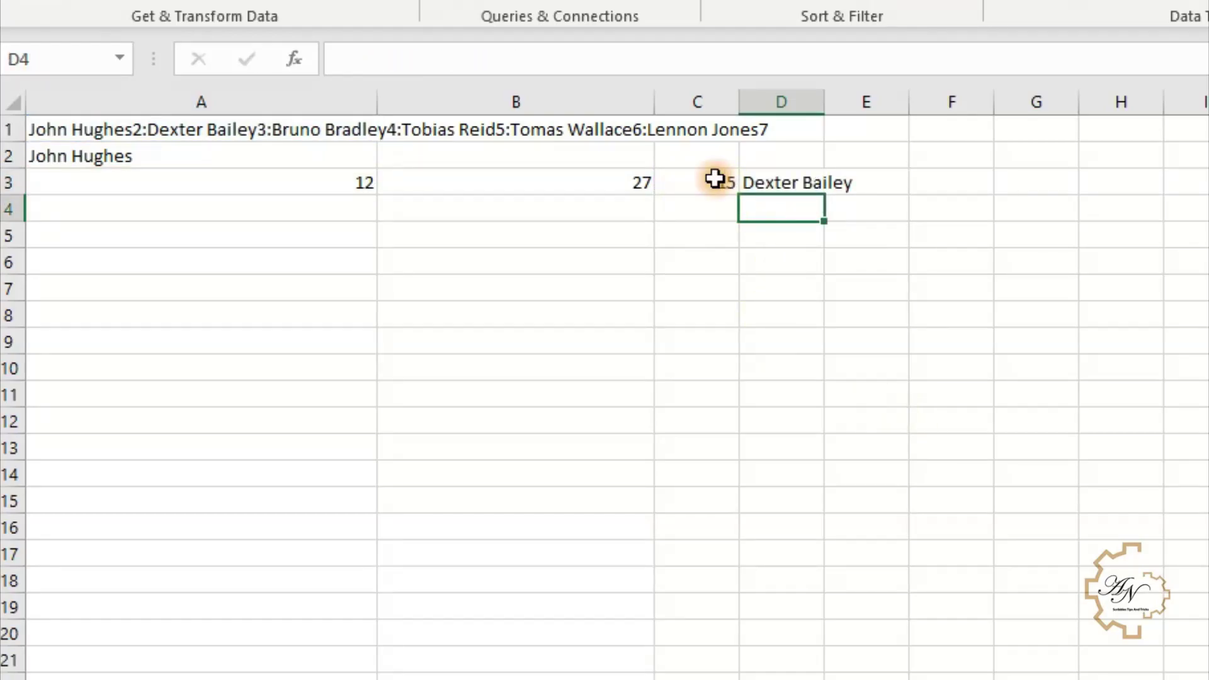
pyautogui.click(714, 181)
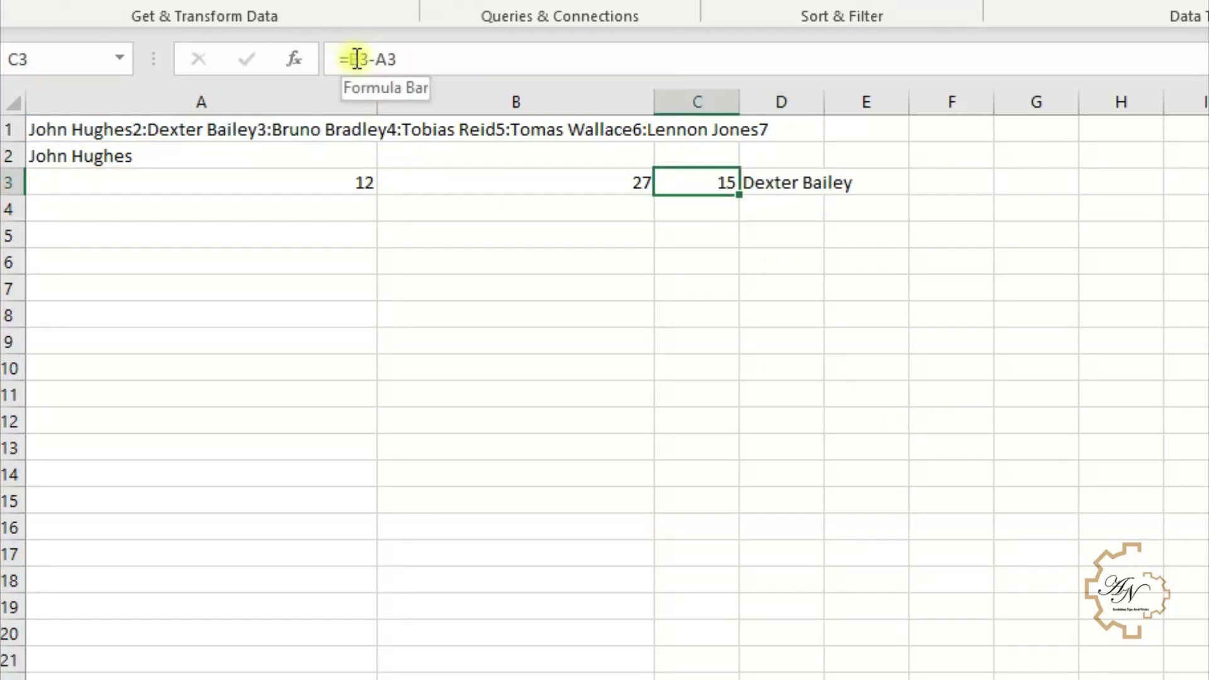
# - Replace the B3 reference in C3 with B3's formula text FIND(ROW(),$A$1)
pyautogui.click(326, 187)
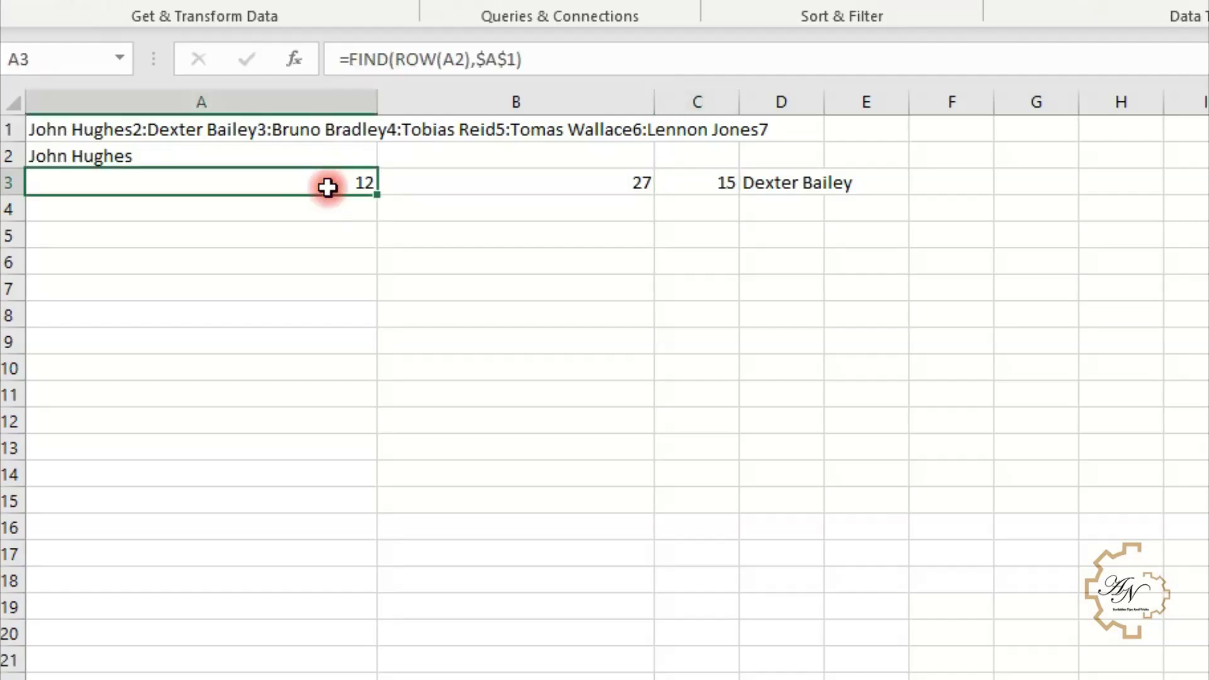
pyautogui.click(473, 186)
pyautogui.click(497, 59)
pyautogui.moveTo(497, 60); pyautogui.dragTo(343, 65)
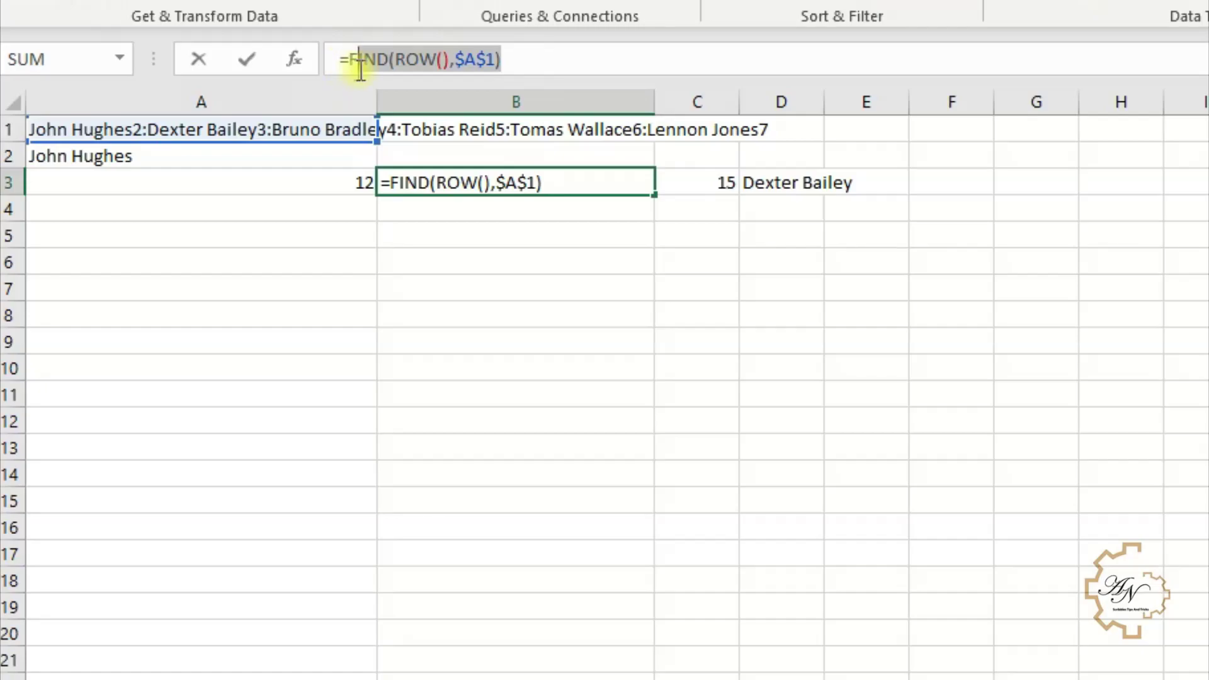
pyautogui.hotkey('ctrl', 'c')
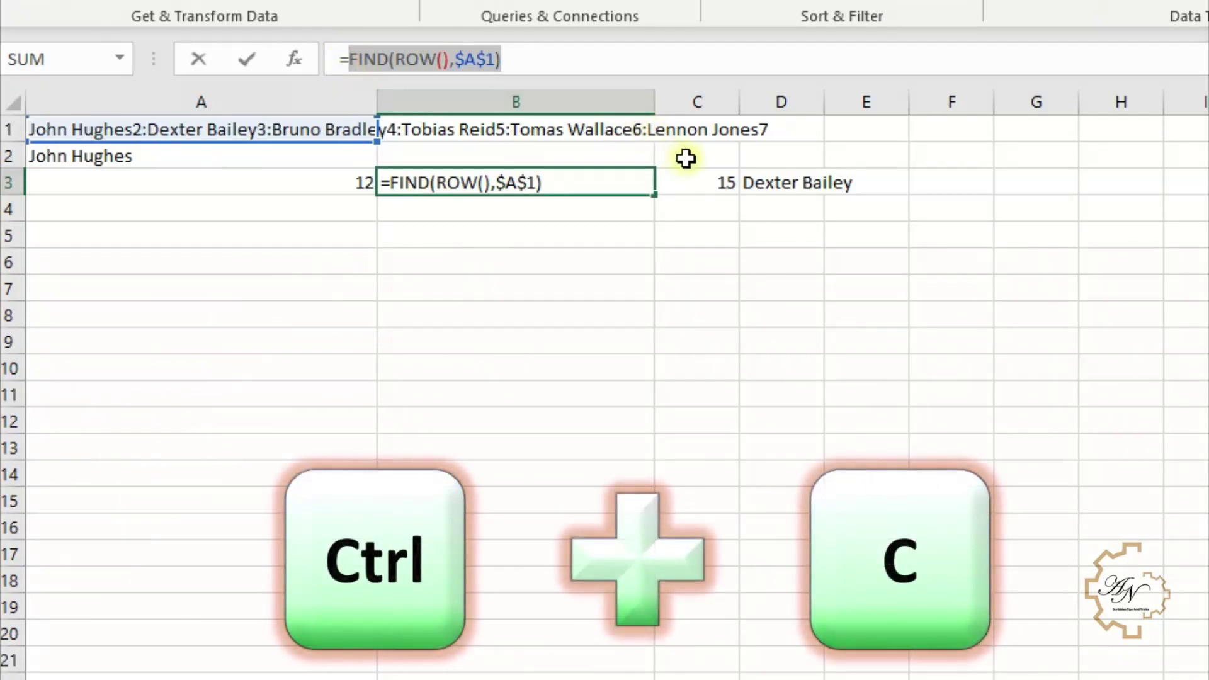
pyautogui.press('Return')
pyautogui.click(688, 183)
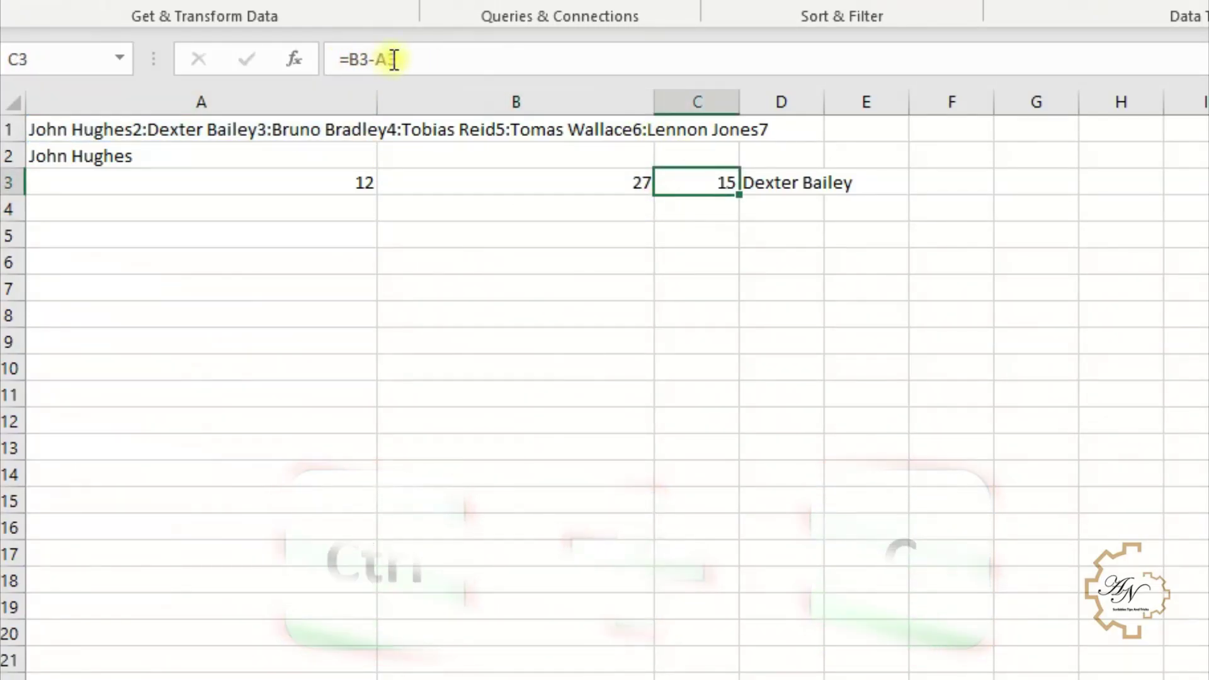
pyautogui.click(350, 59)
pyautogui.hotkey('ctrl', 'v')
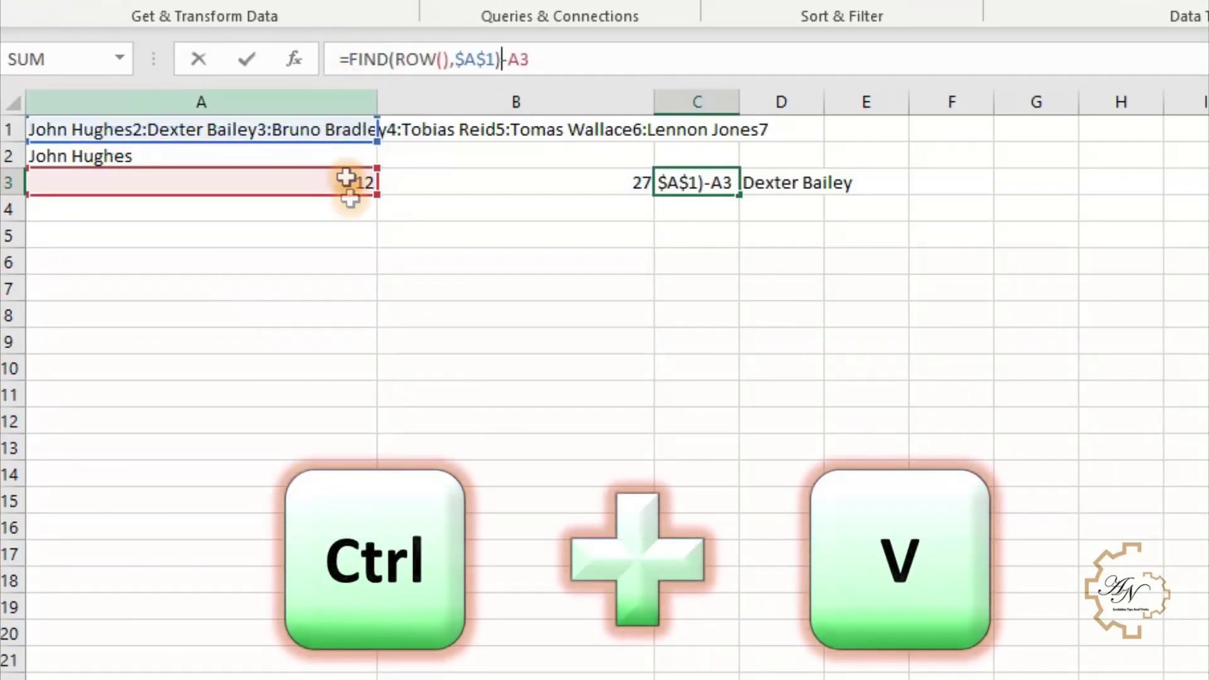
pyautogui.press('Return')
pyautogui.click(579, 180)
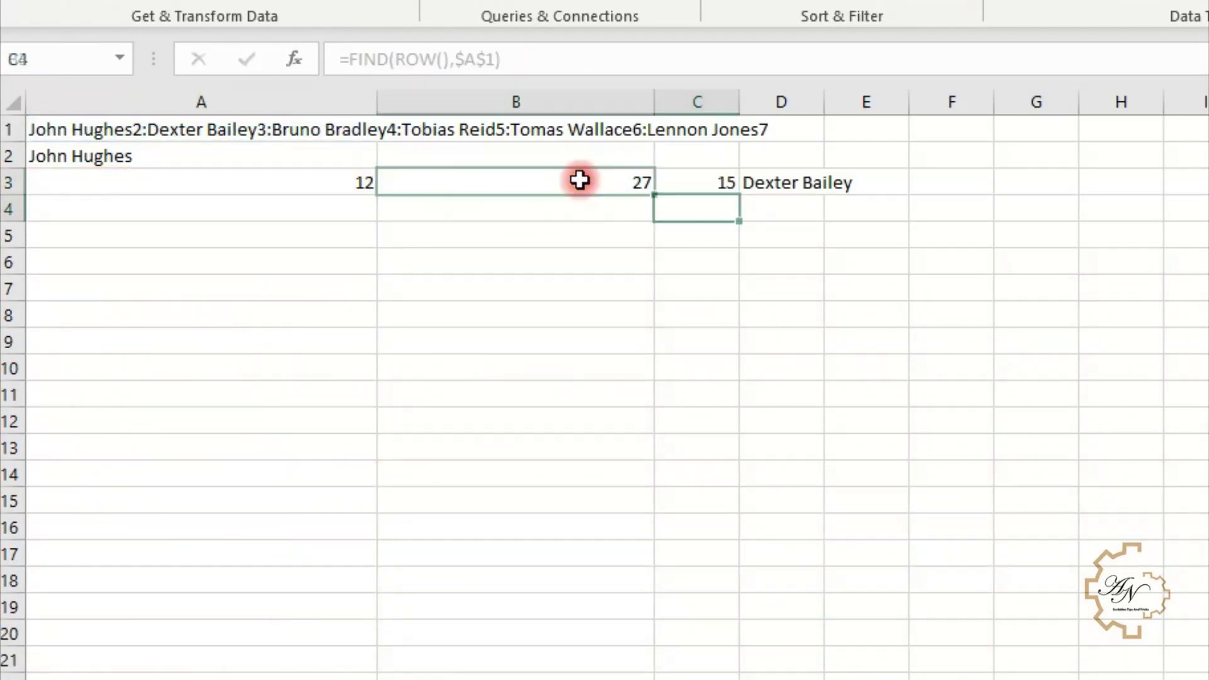
pyautogui.click(681, 183)
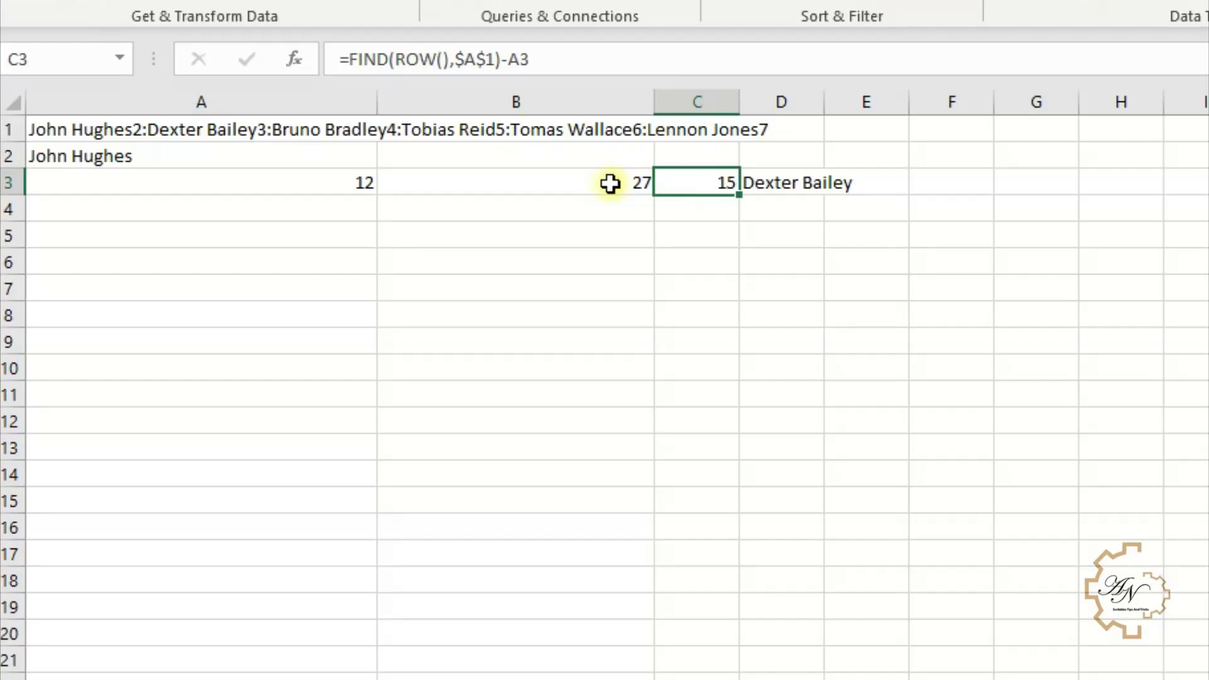
# - Replace the A3 reference in C3 with A3's formula text FIND(ROW(A2),$A$1)
pyautogui.click(359, 180)
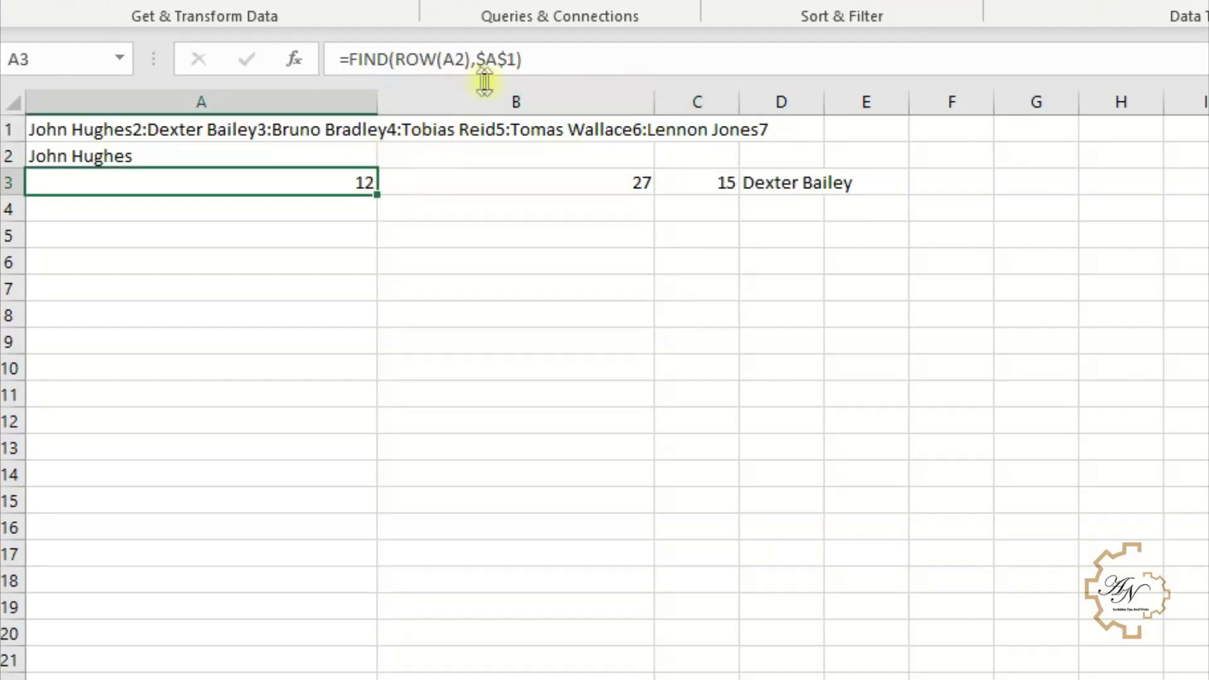
pyautogui.moveTo(551, 59); pyautogui.dragTo(353, 60)
pyautogui.hotkey('ctrl', 'c')
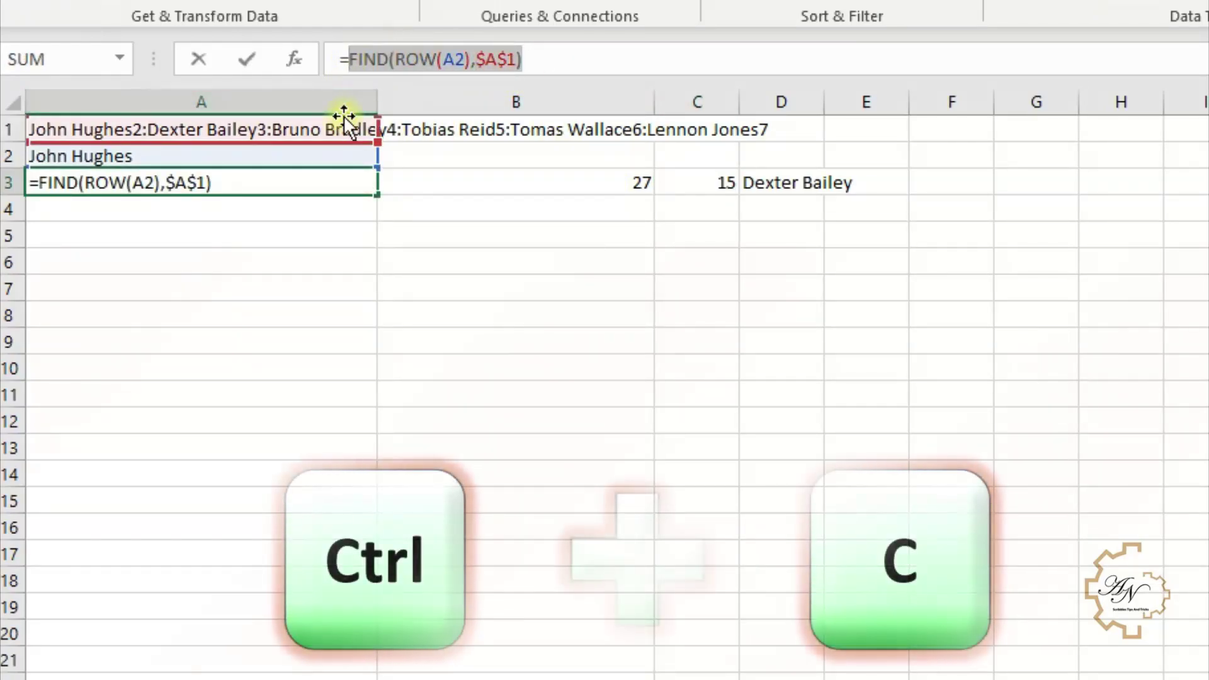
pyautogui.press('Return')
pyautogui.click(683, 182)
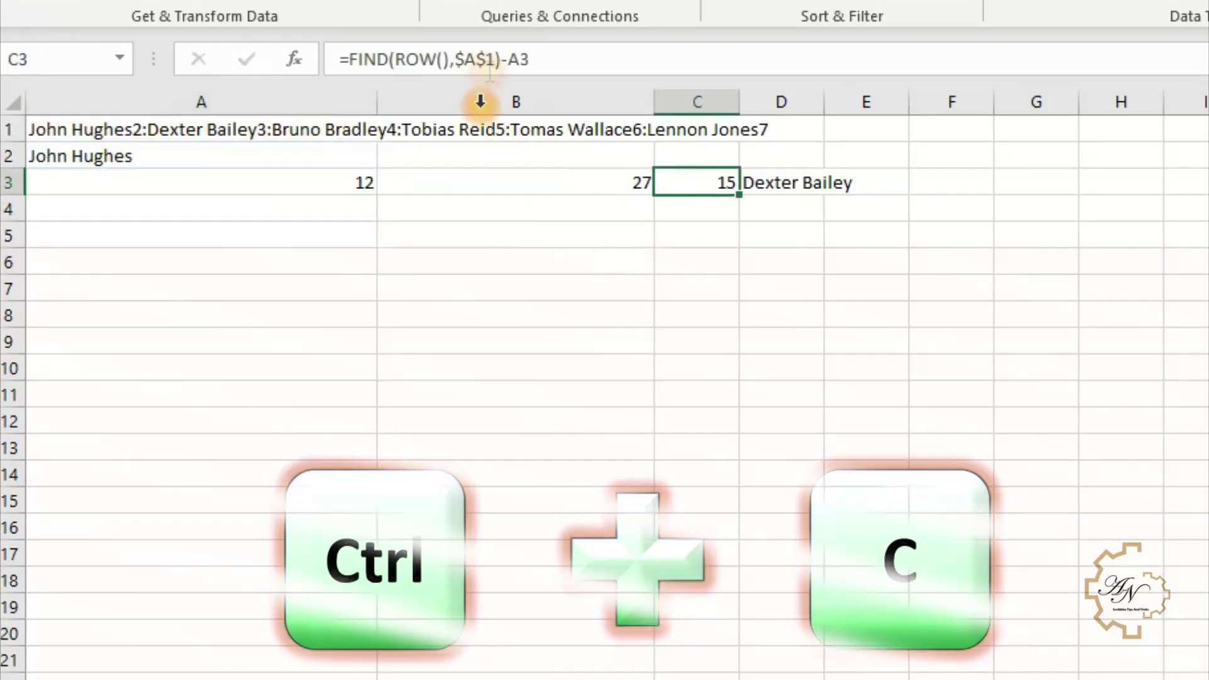
pyautogui.moveTo(507, 60); pyautogui.dragTo(533, 60)
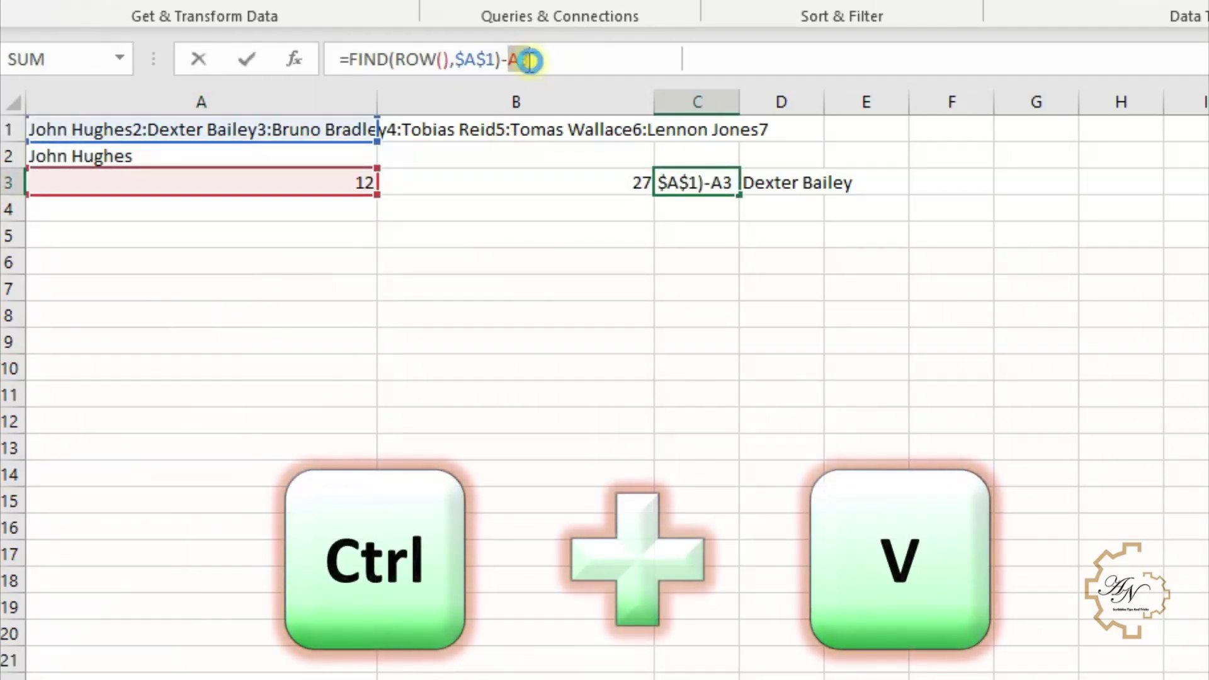
pyautogui.hotkey('ctrl', 'v')
pyautogui.press('Return')
pyautogui.click(583, 183)
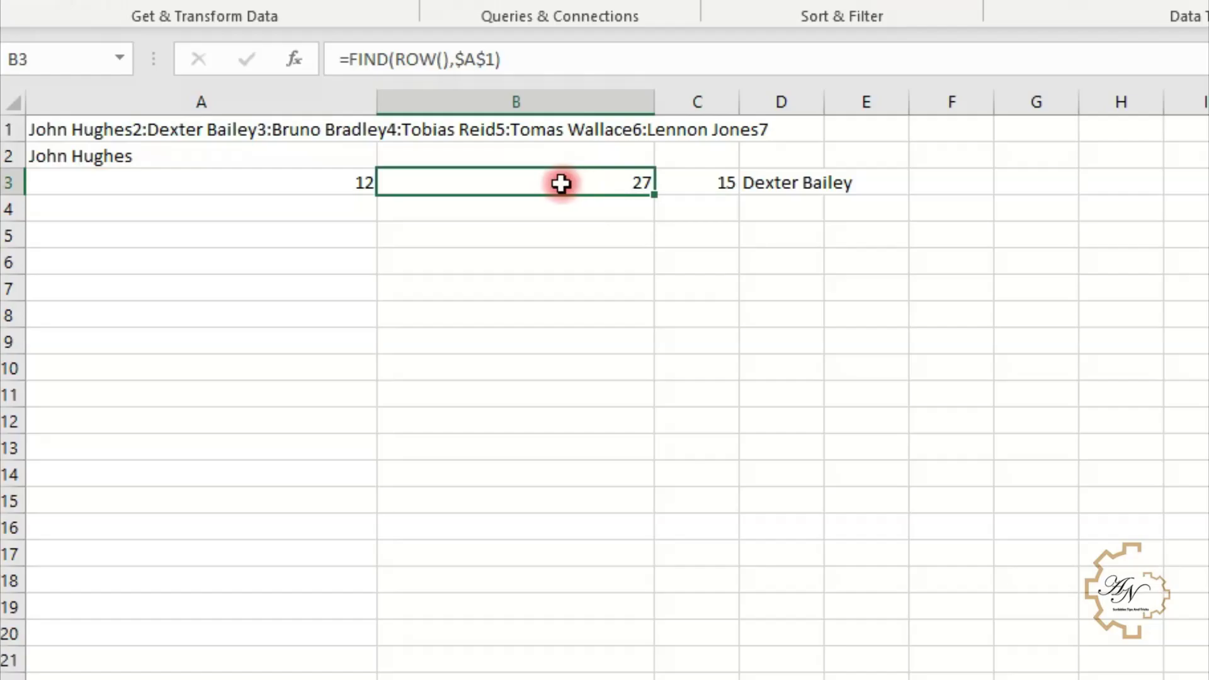
pyautogui.press('Right')
pyautogui.press('Right')
pyautogui.click(443, 70)
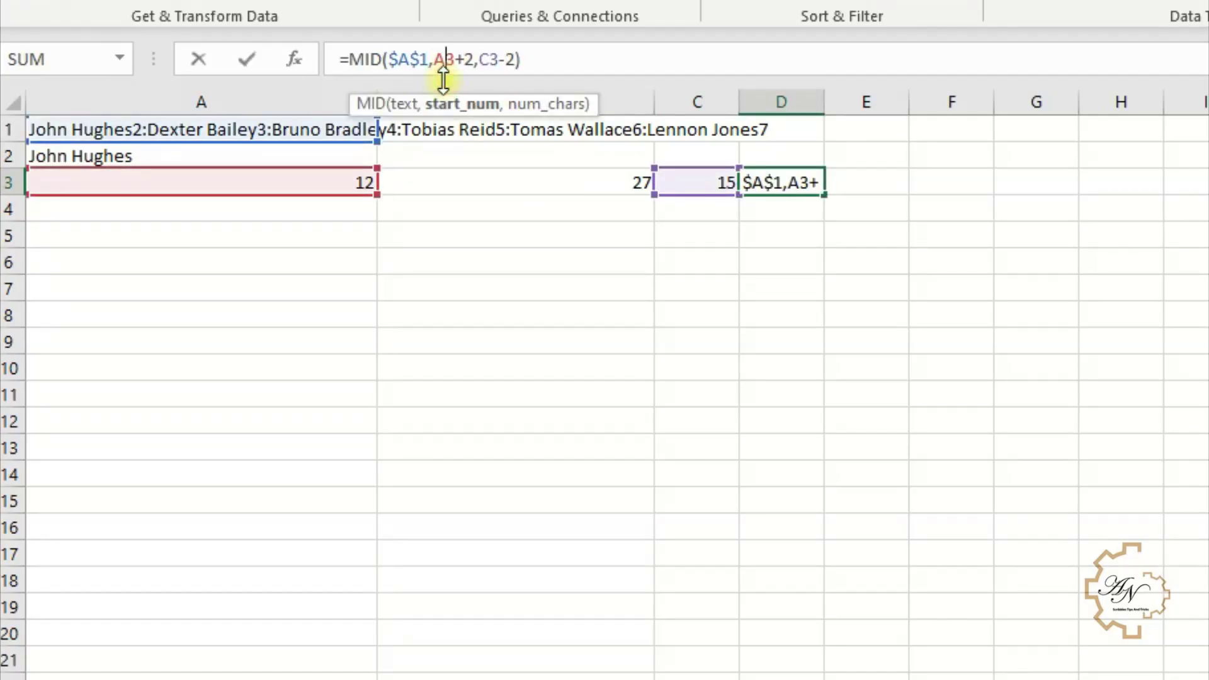
pyautogui.press('Return')
# - Replace the A3 reference in D3's MID formula with FIND(ROW(A2),$A$1)
pyautogui.click(342, 181)
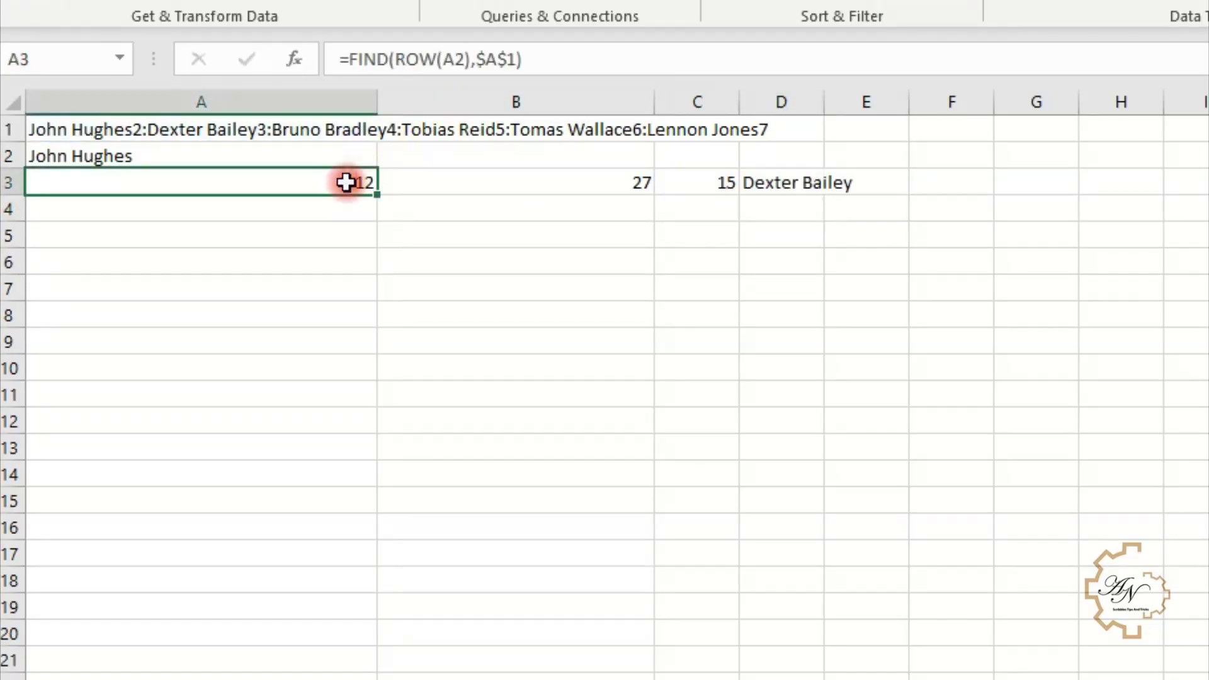
pyautogui.moveTo(523, 59); pyautogui.dragTo(358, 68)
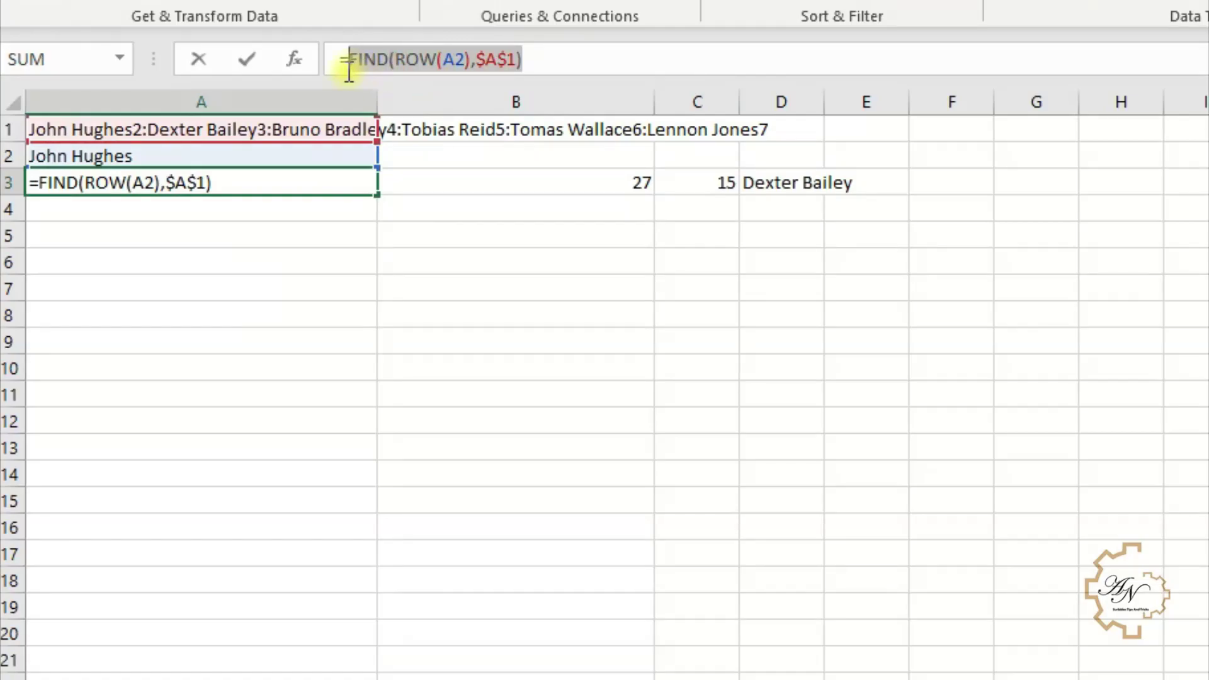
pyautogui.hotkey('ctrl', 'c')
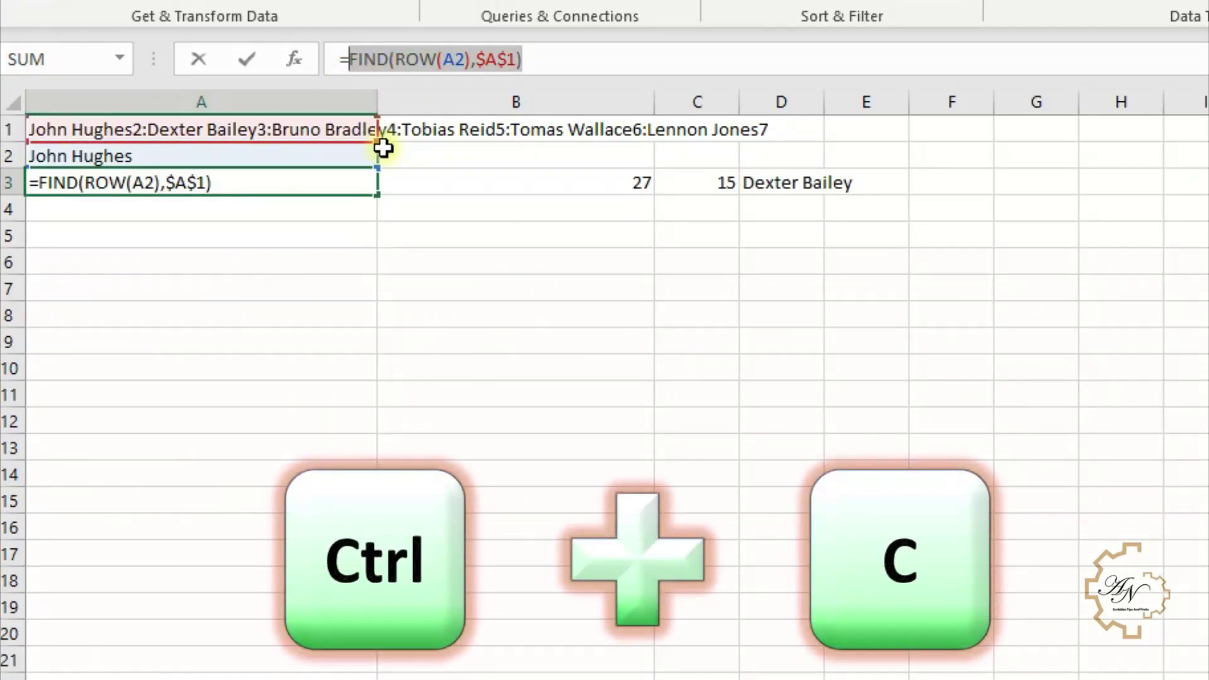
pyautogui.press('Return')
pyautogui.click(751, 183)
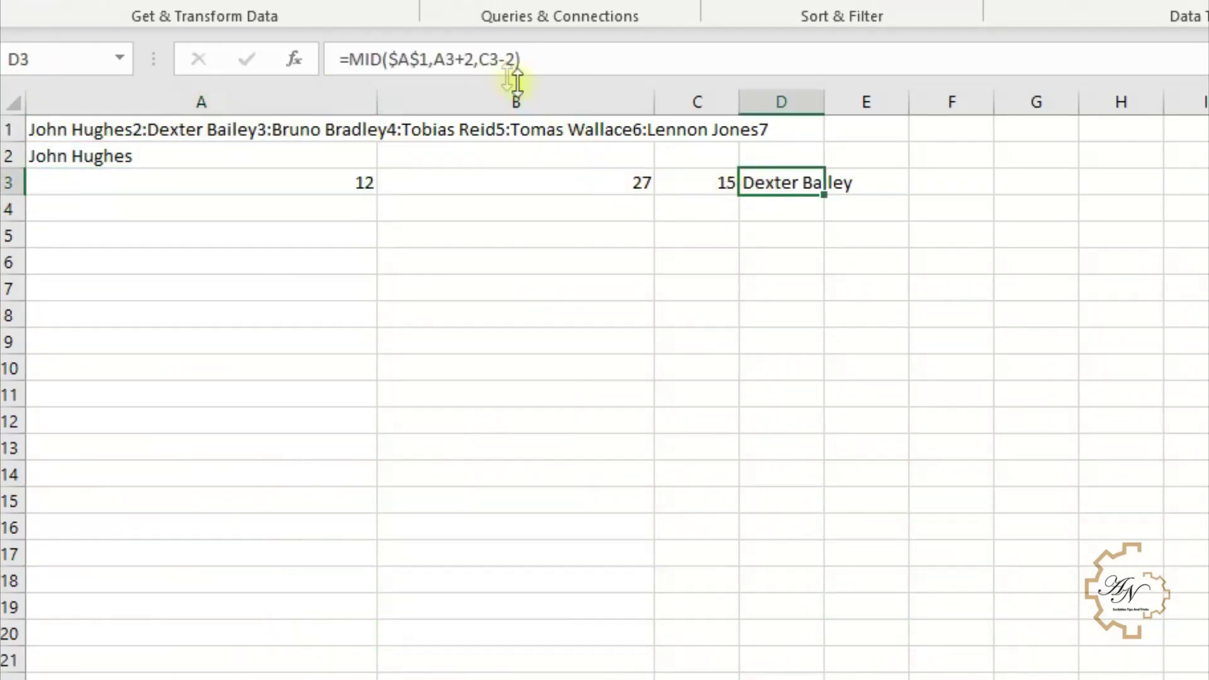
pyautogui.doubleClick(445, 60)
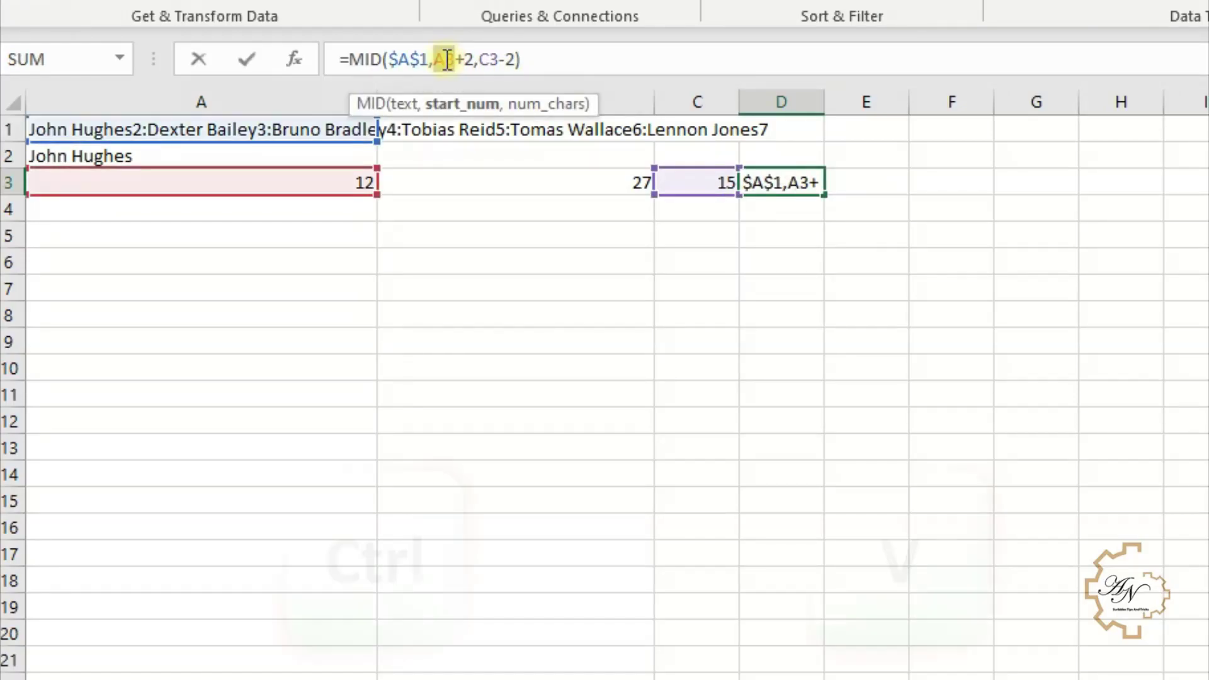
pyautogui.hotkey('ctrl', 'v')
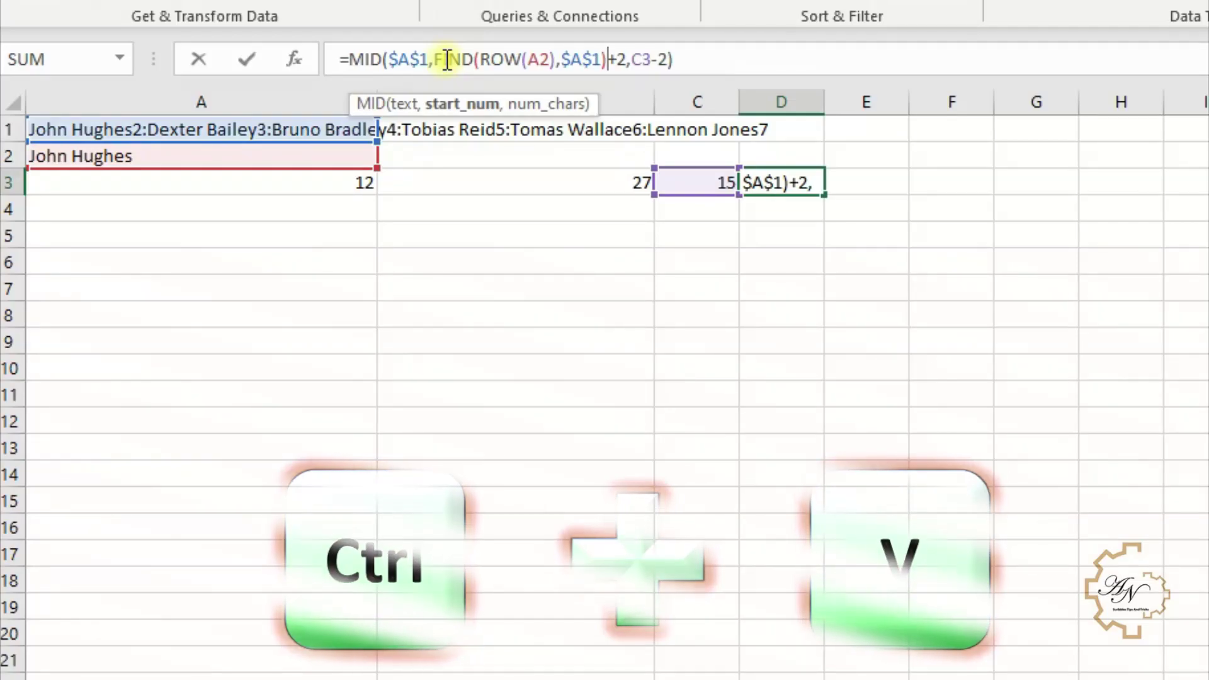
pyautogui.press('Return')
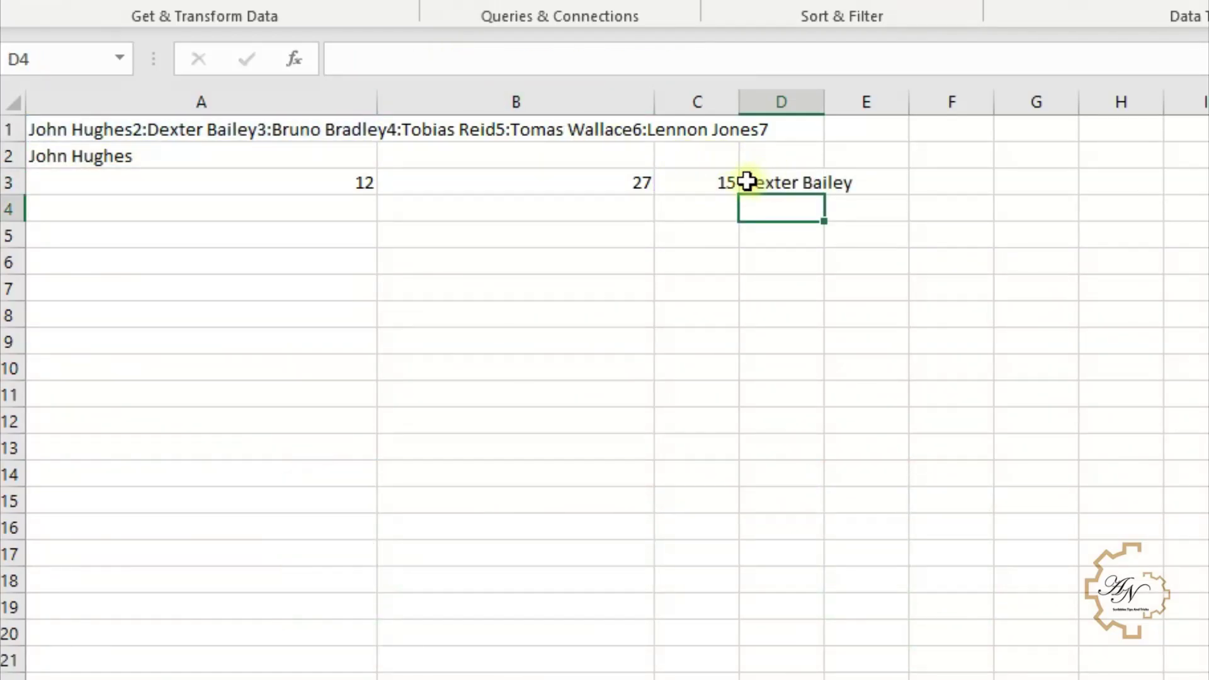
pyautogui.click(746, 181)
# - Replace the C3 reference in D3's MID formula with C3's combined length formula
pyautogui.click(704, 181)
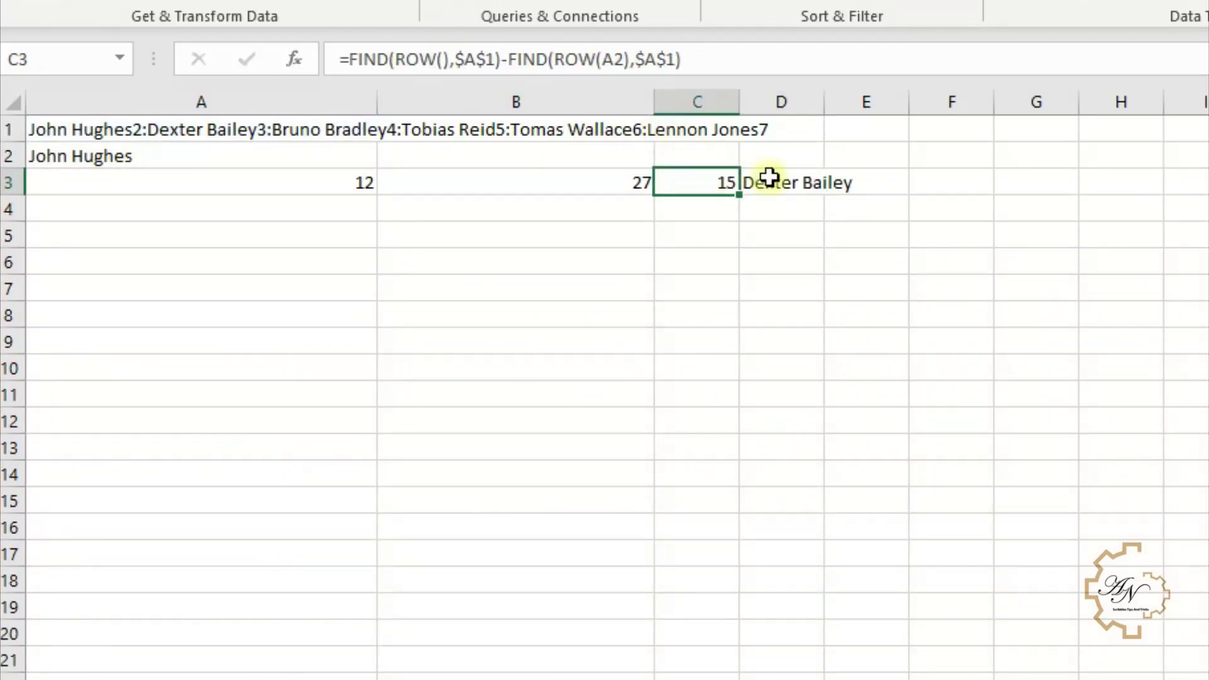
pyautogui.moveTo(719, 58); pyautogui.dragTo(347, 58)
pyautogui.hotkey('ctrl', 'c')
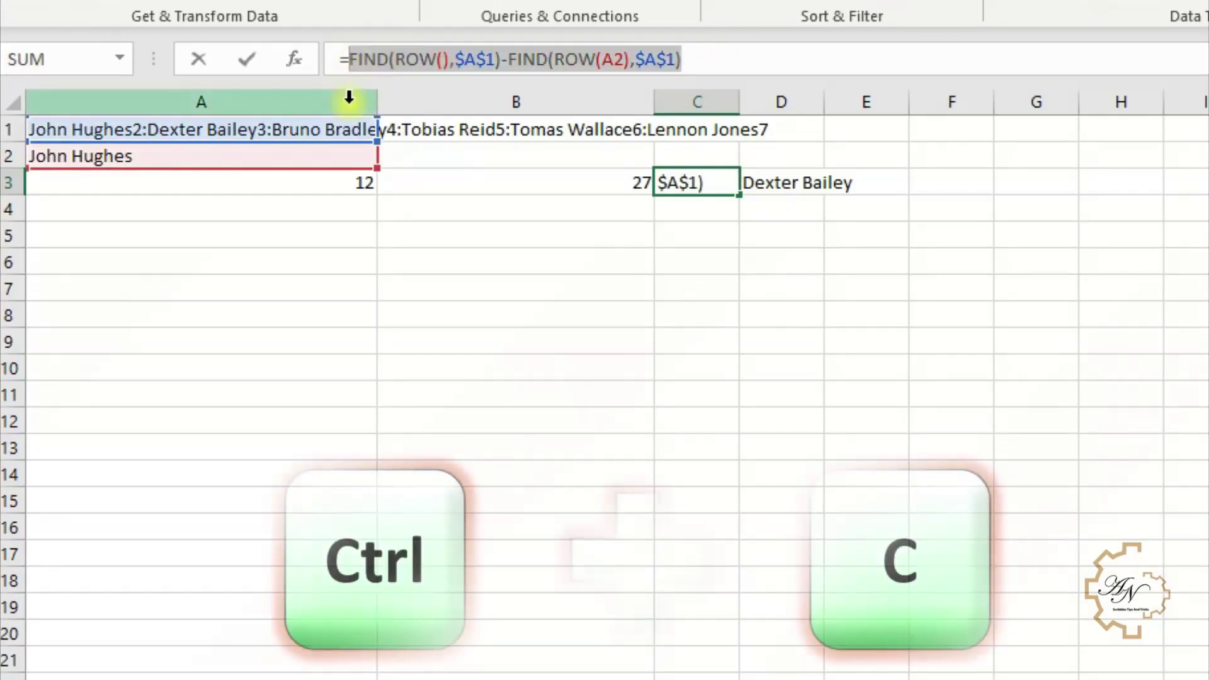
pyautogui.press('Return')
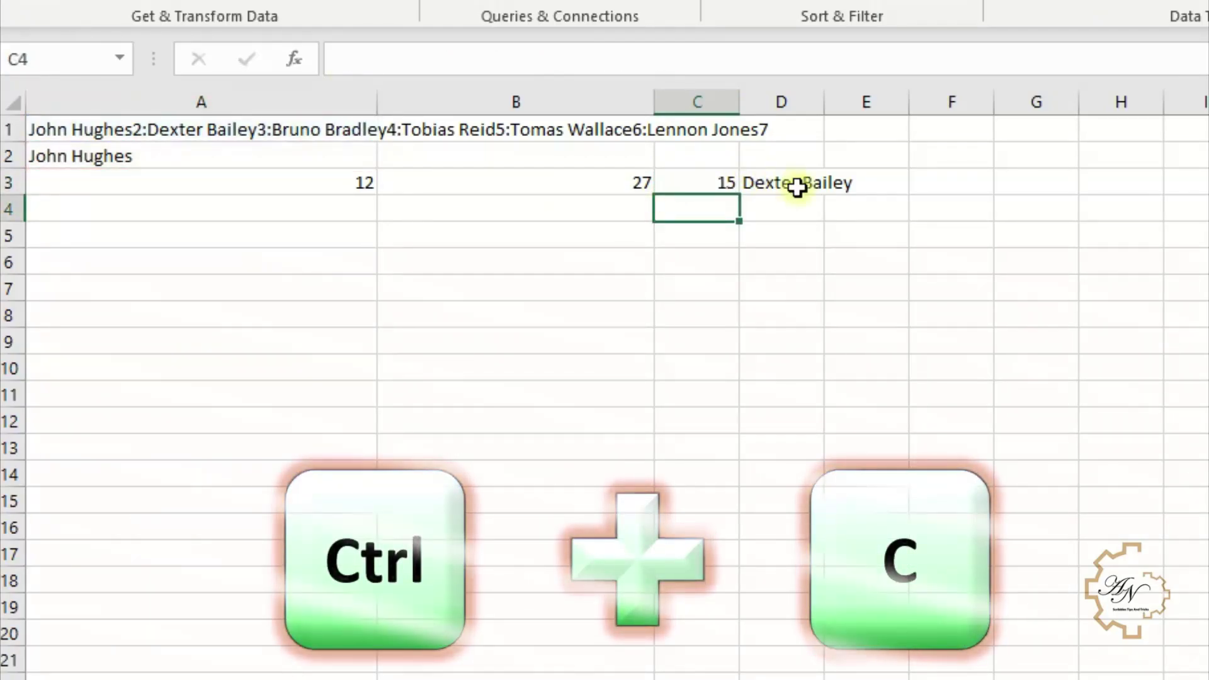
pyautogui.click(796, 185)
pyautogui.click(633, 60)
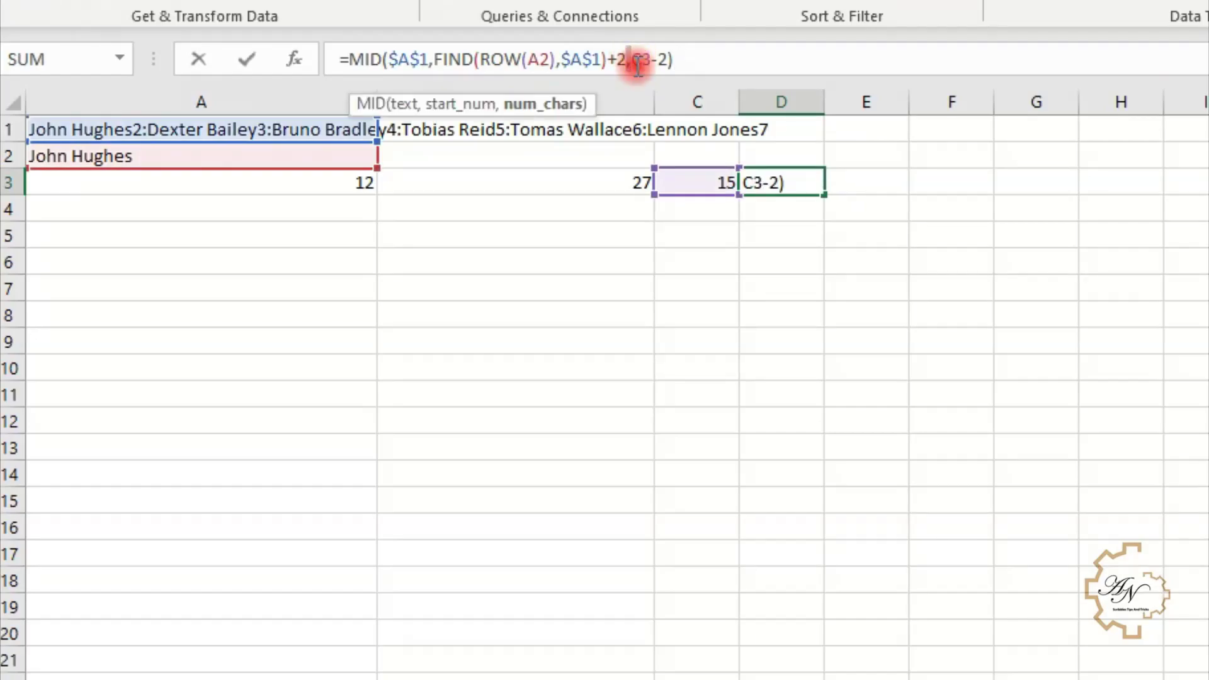
pyautogui.doubleClick(640, 60)
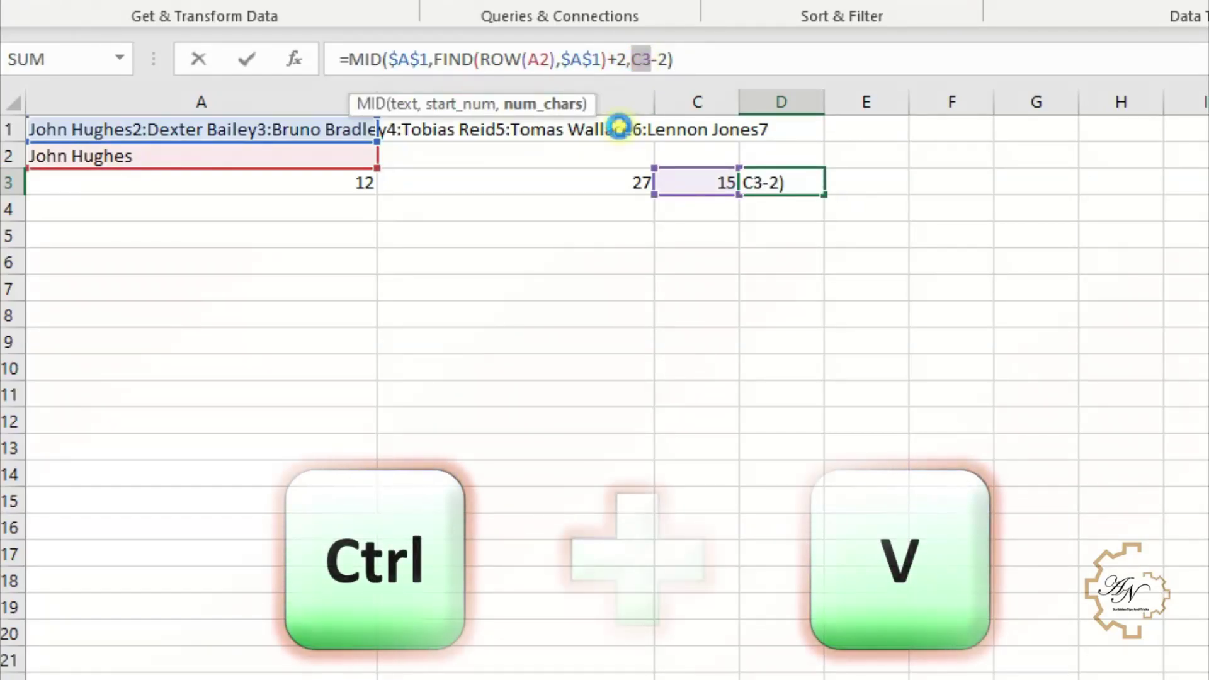
pyautogui.hotkey('ctrl', 'v')
pyautogui.press('Return')
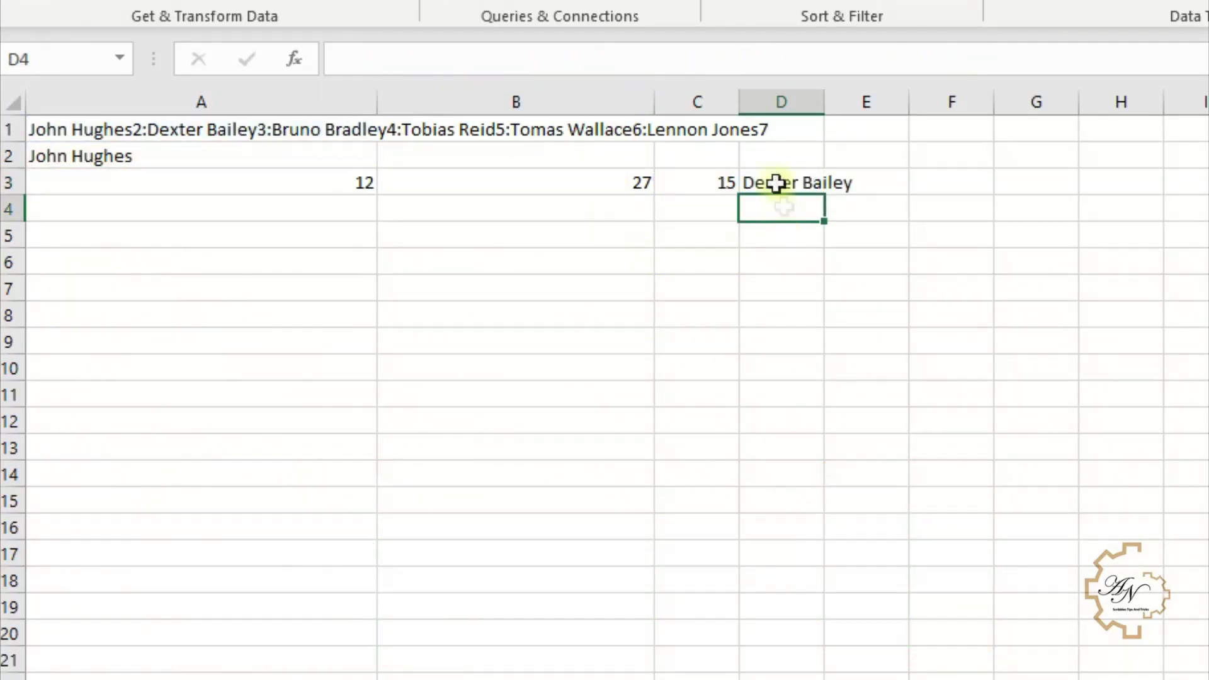
# - Cut the self-contained MID formula from D3 to move it into A3
pyautogui.click(753, 187)
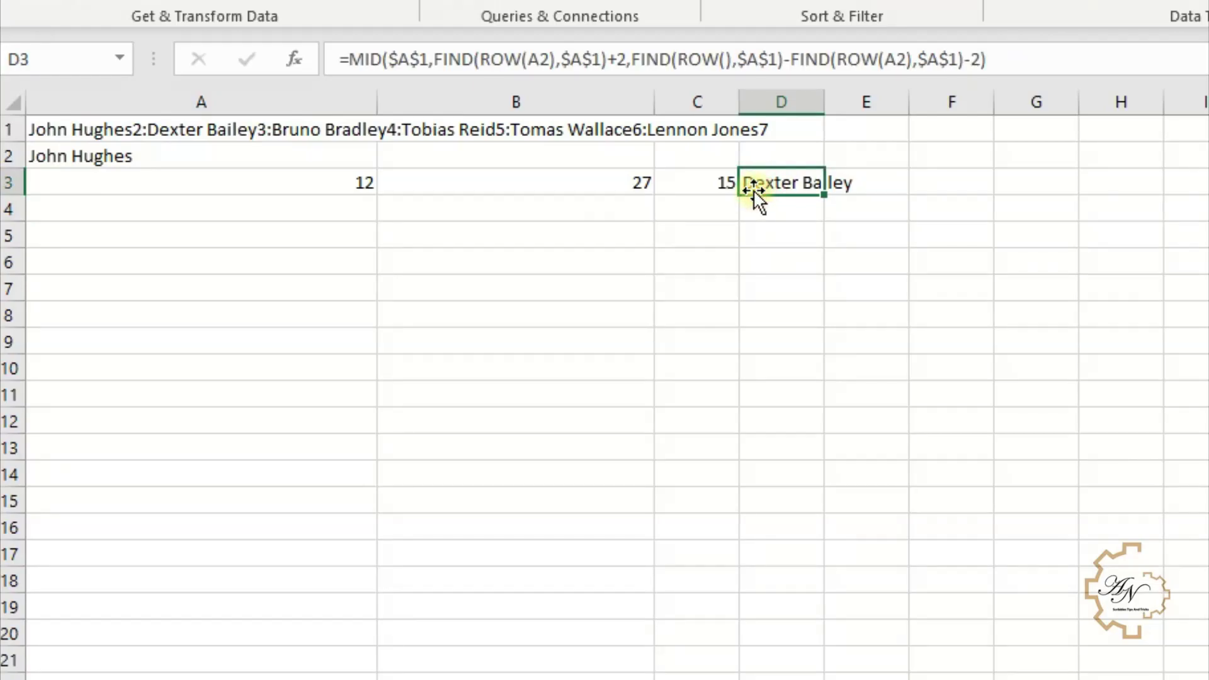
pyautogui.hotkey('ctrl', 'x')
pyautogui.click(348, 182)
# - Paste the name formula into A3 and clear the helper cells B3 and C3
pyautogui.hotkey('ctrl', 'v')
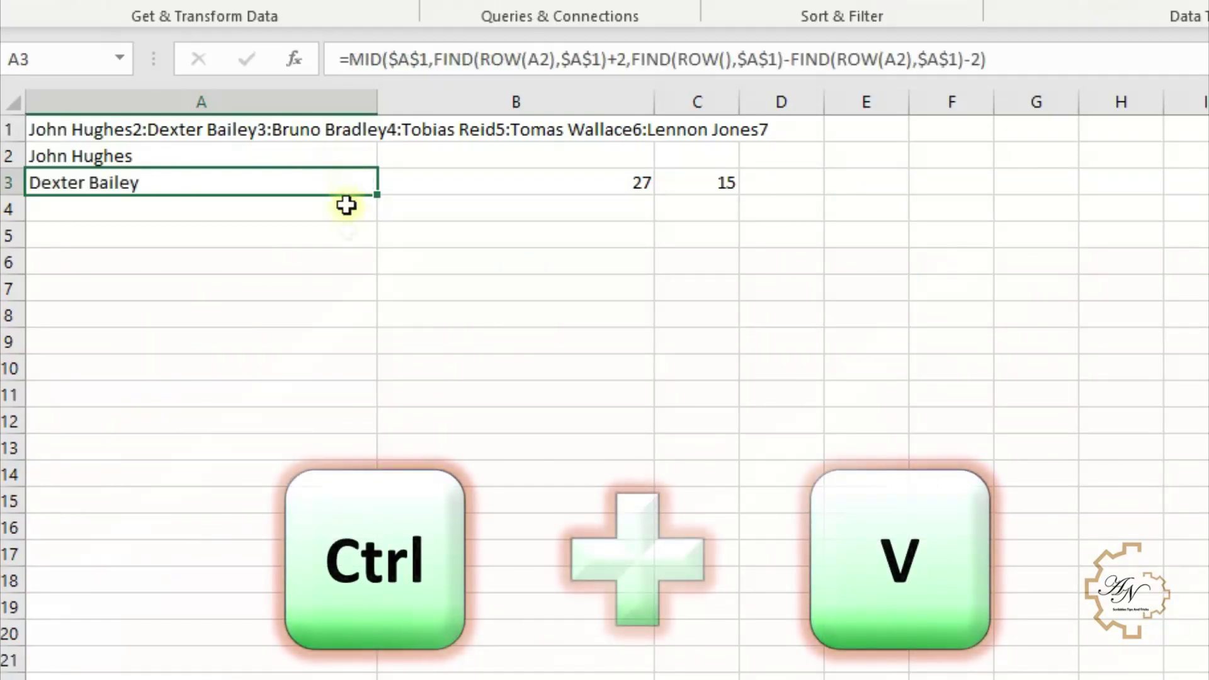
pyautogui.click(650, 172)
pyautogui.moveTo(650, 172); pyautogui.dragTo(664, 183)
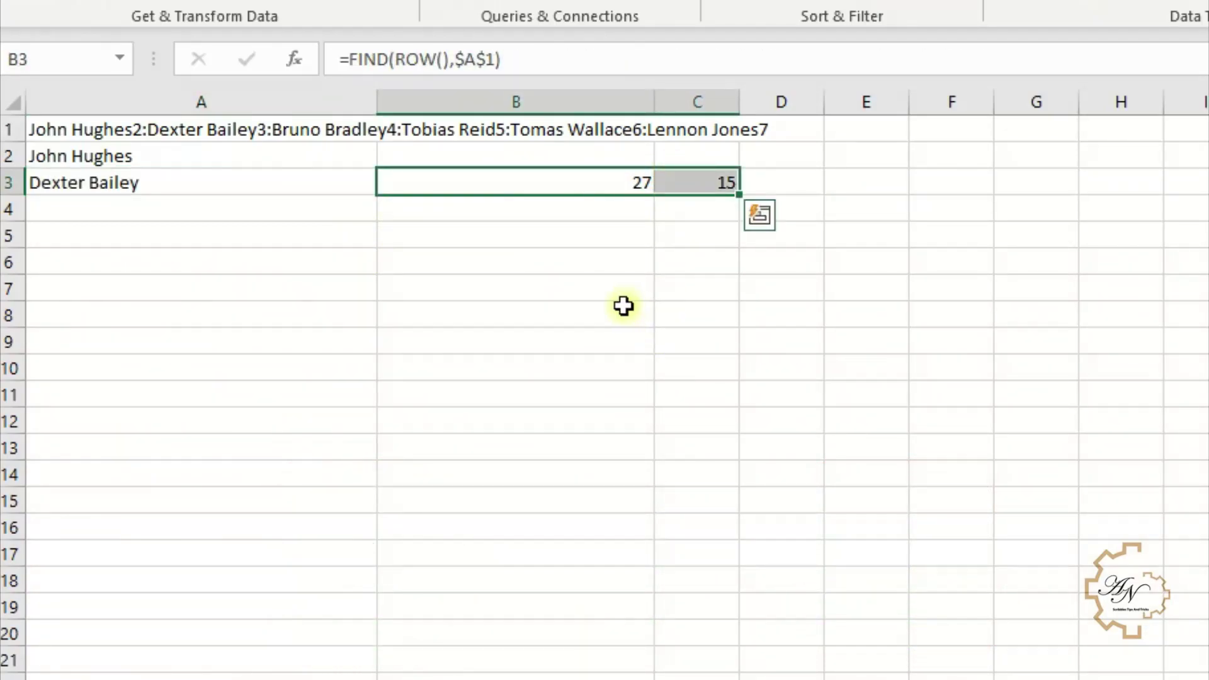
pyautogui.press('Delete')
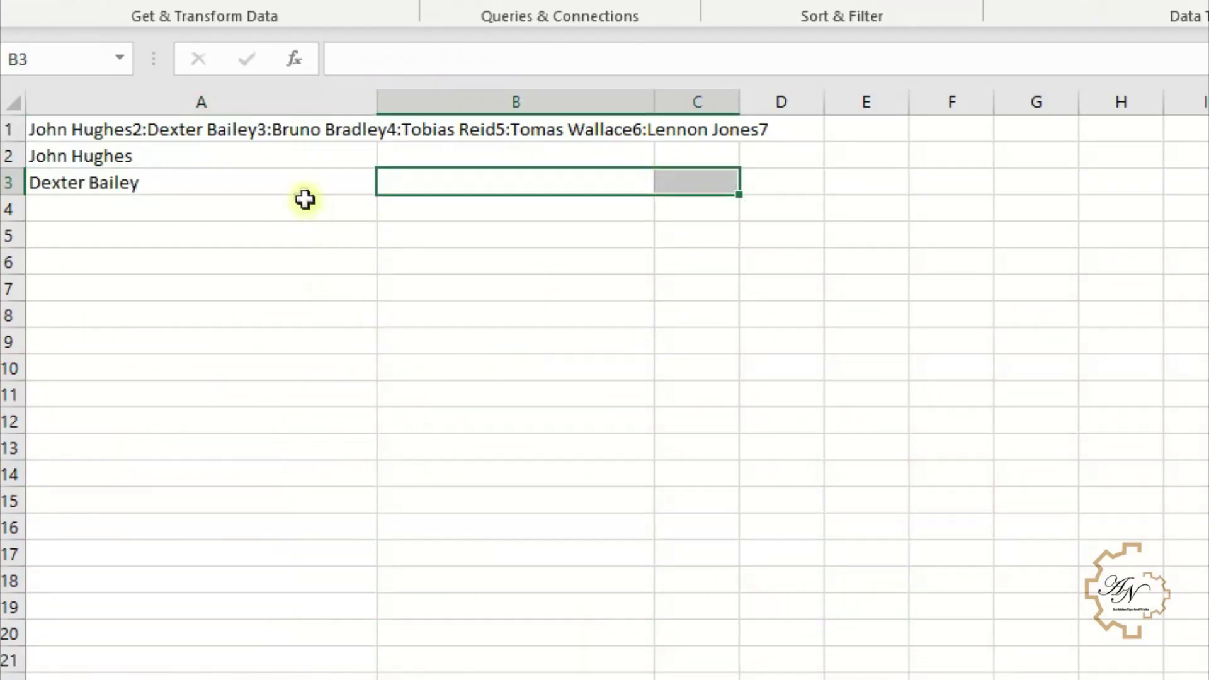
# - Fill A3's MID formula down column A through row 13
pyautogui.click(311, 186)
pyautogui.moveTo(380, 195); pyautogui.dragTo(380, 250)
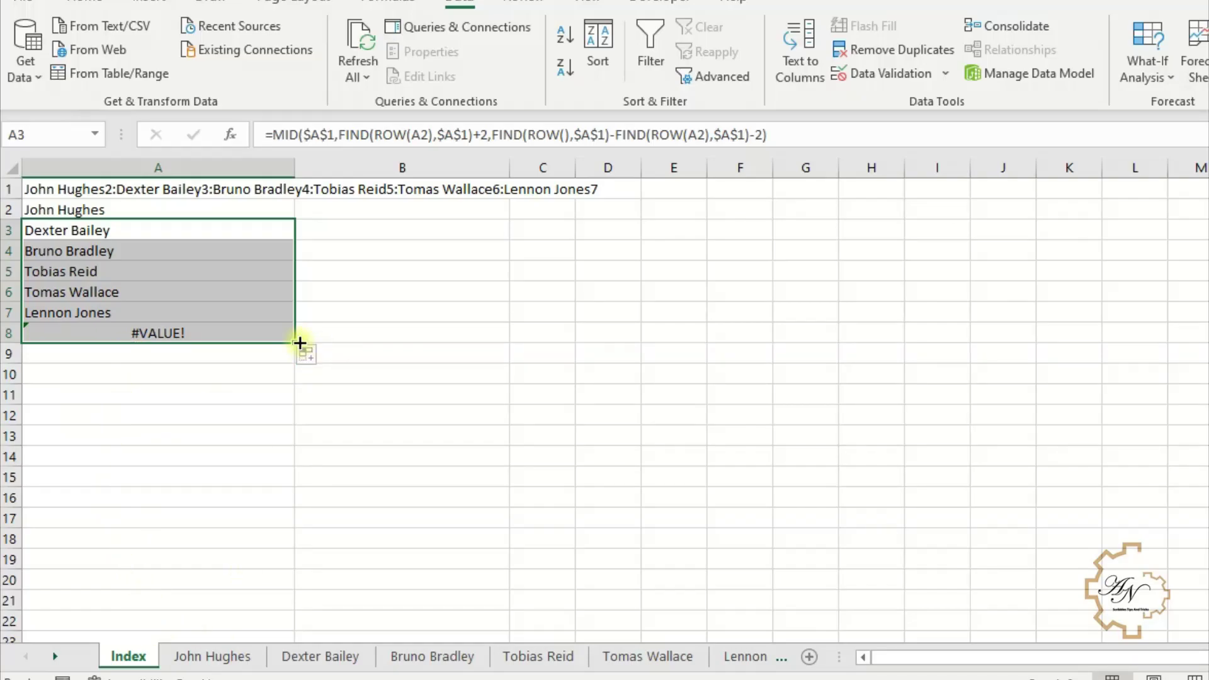
pyautogui.moveTo(299, 342); pyautogui.dragTo(300, 439)
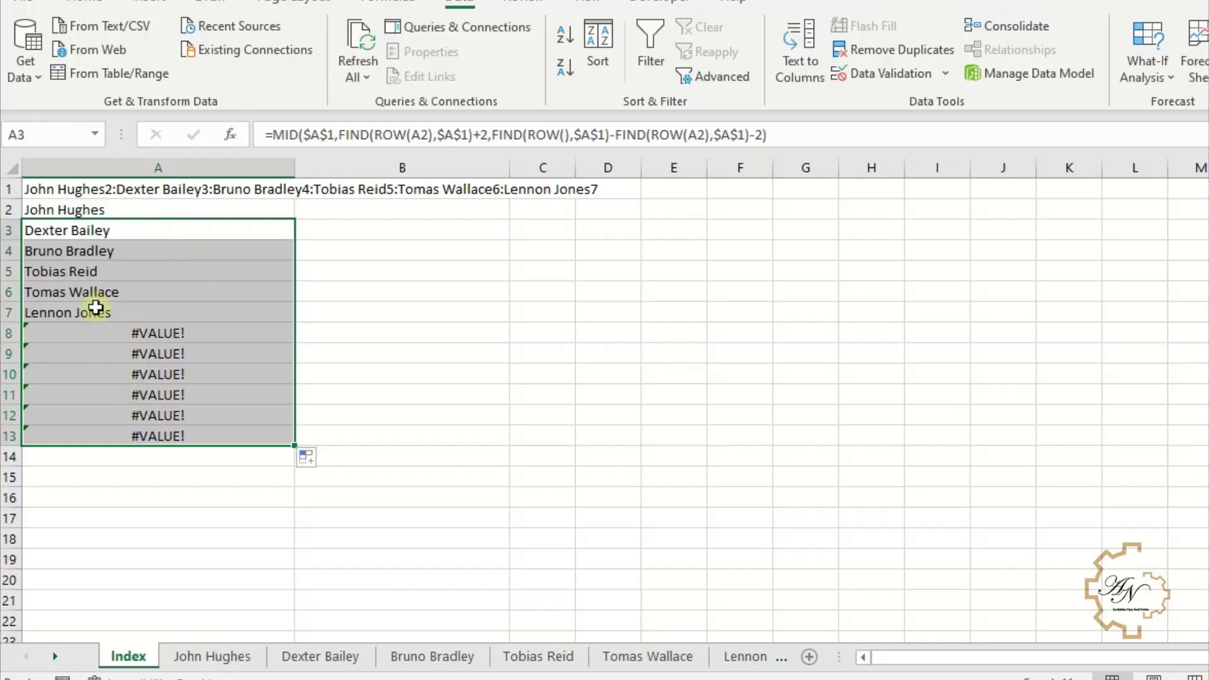
pyautogui.click(75, 210)
# - Review the name formulas in A3–A7, then copy the TEXTJOIN expression from A1's formula
pyautogui.click(76, 235)
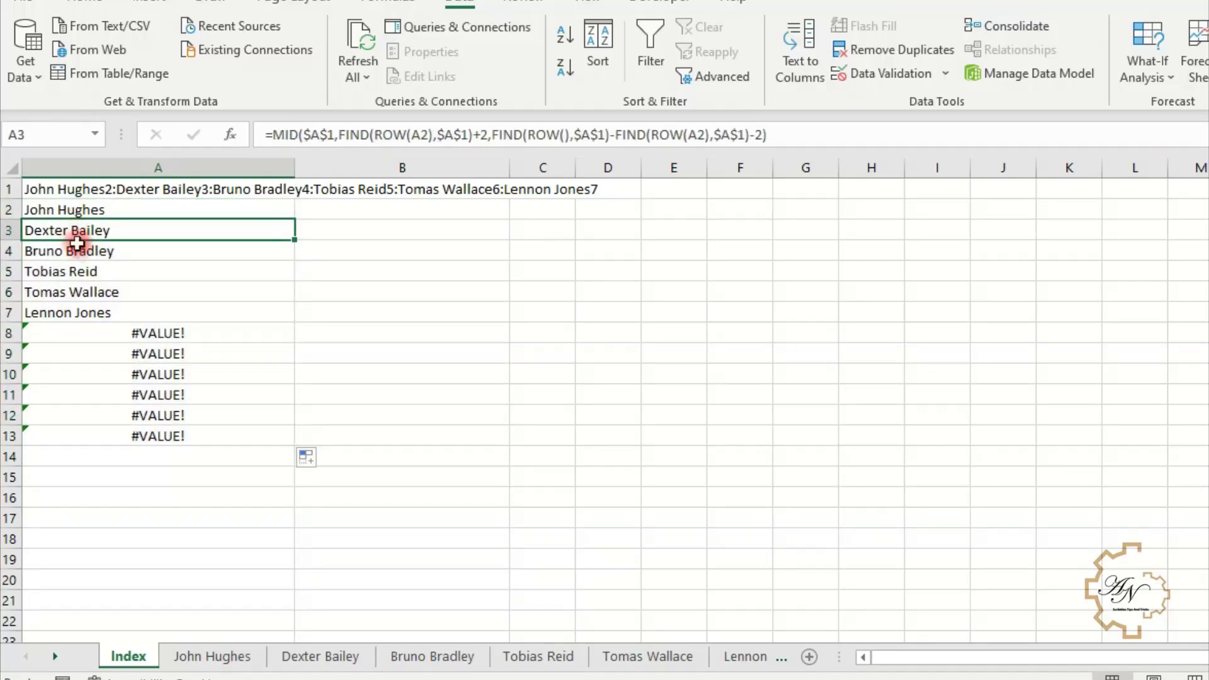
pyautogui.click(77, 247)
pyautogui.click(81, 273)
pyautogui.click(89, 291)
pyautogui.click(94, 313)
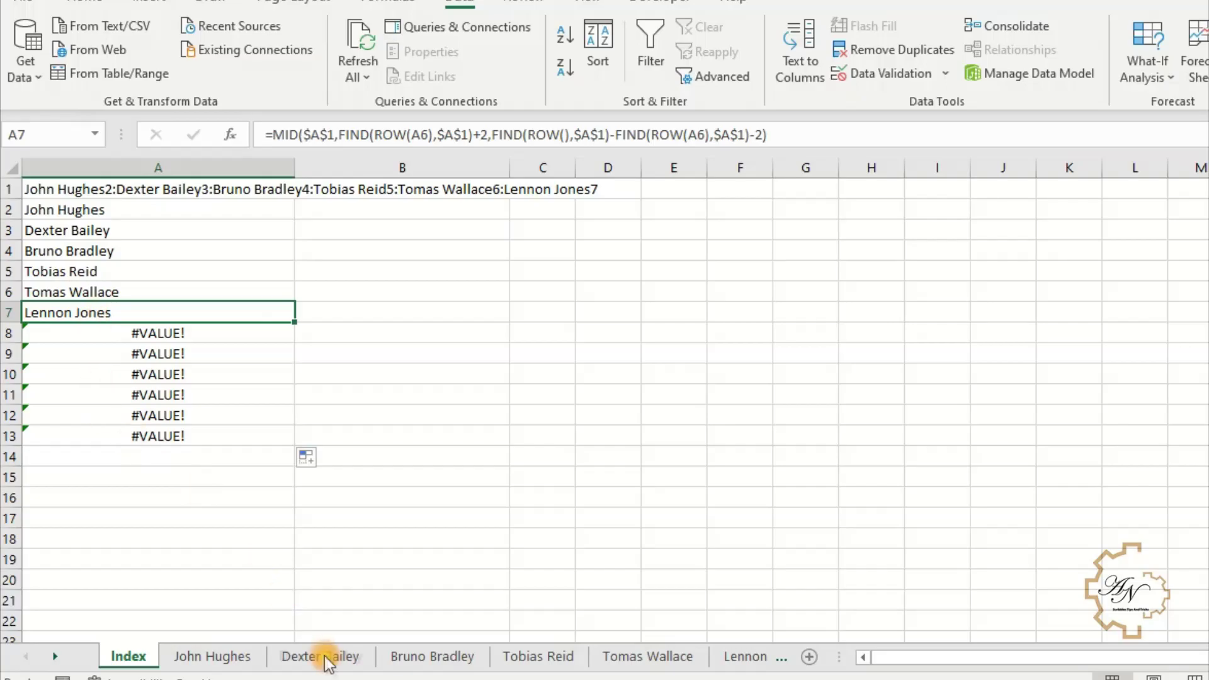
pyautogui.hotkey('ctrl', 'Home')
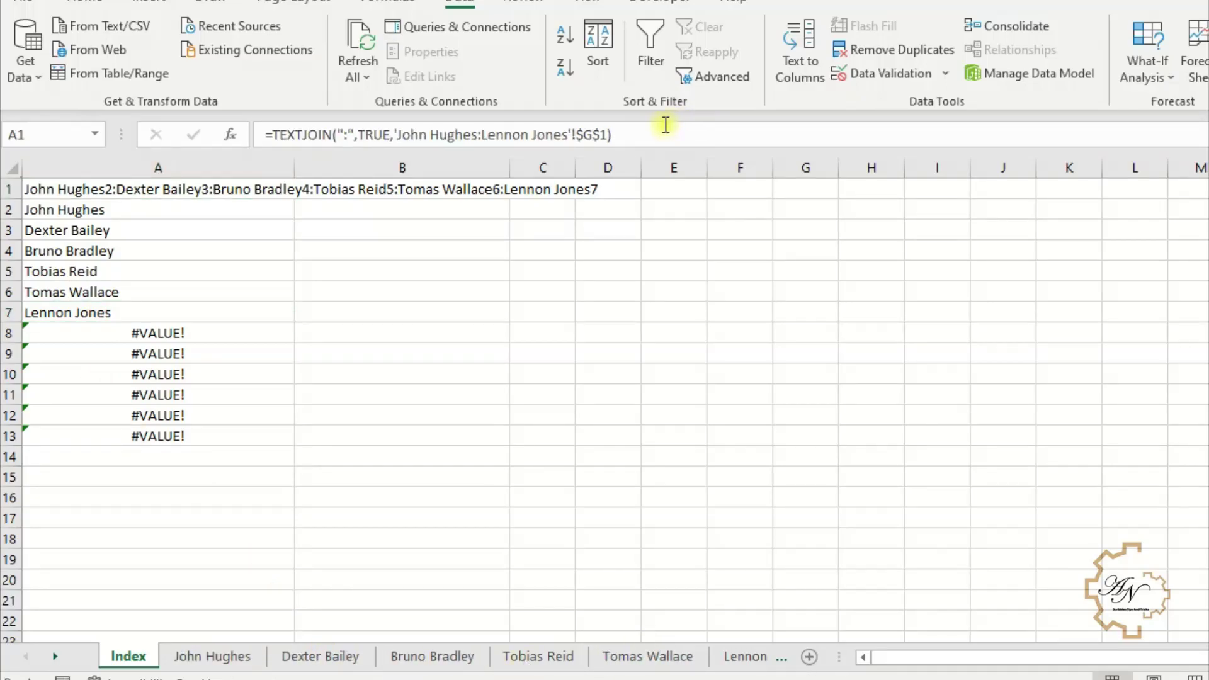
pyautogui.moveTo(644, 139); pyautogui.dragTo(272, 134)
pyautogui.hotkey('ctrl', 'c')
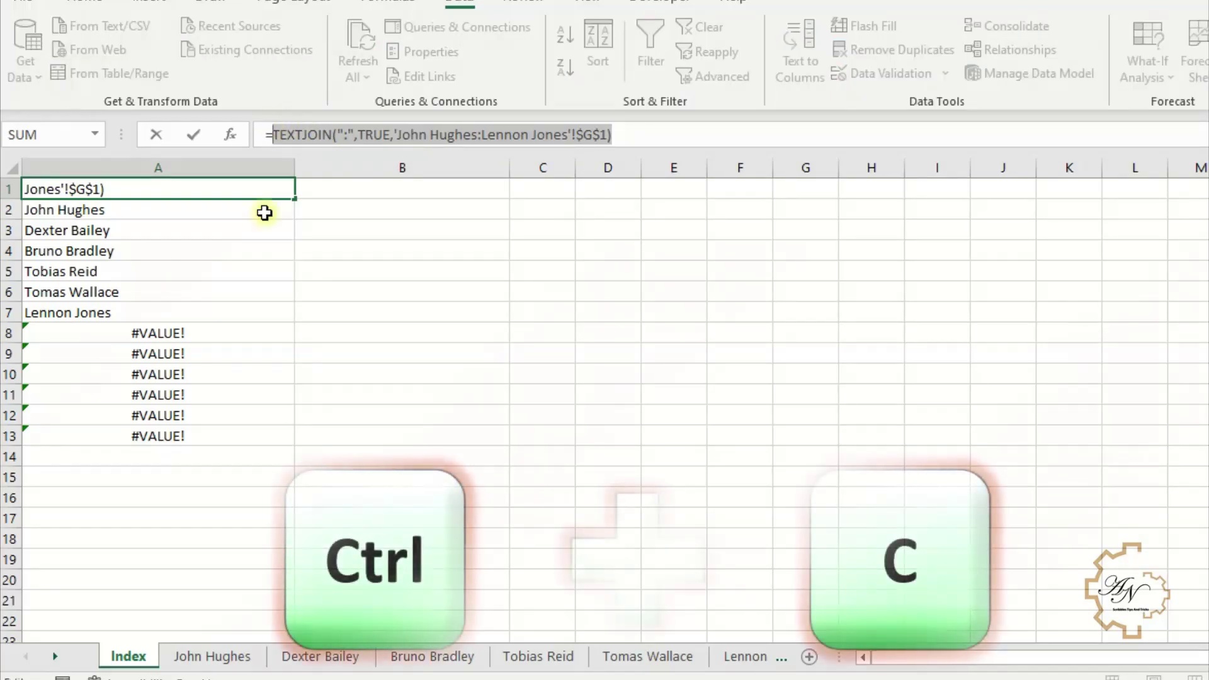
pyautogui.press('Return')
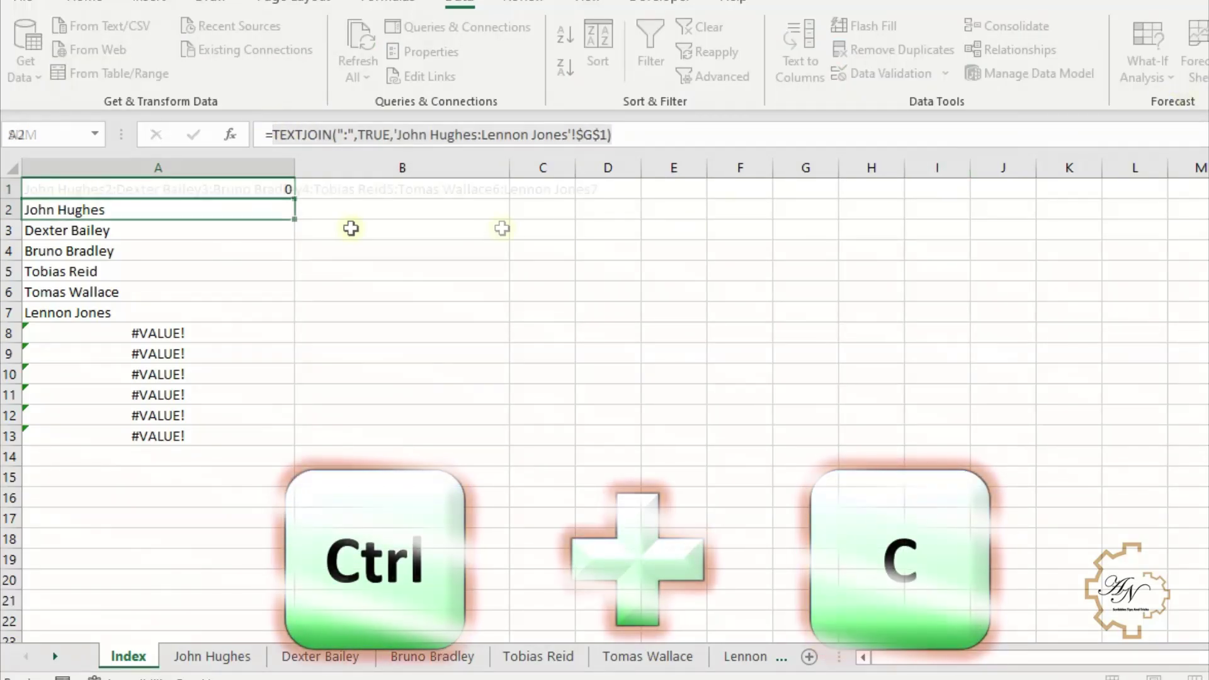
# - Replace $A$1 with the pasted TEXTJOIN expression in the name formulas down to A13
pyautogui.click(99, 3)
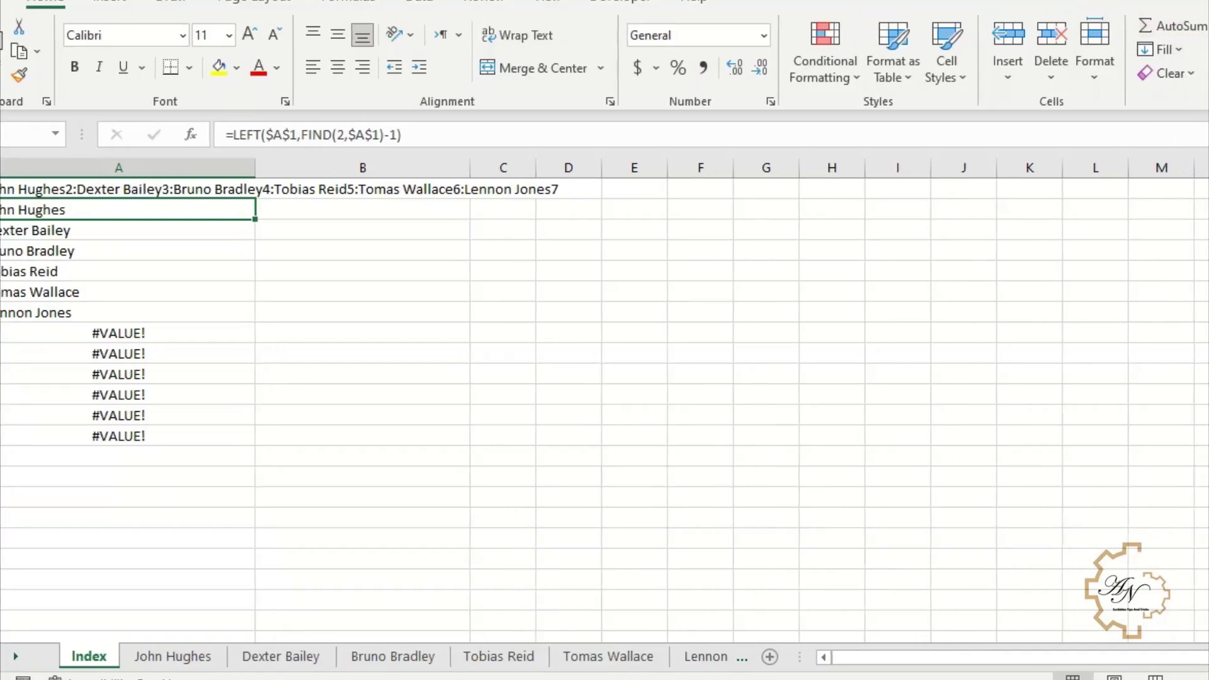
pyautogui.click(1148, 53)
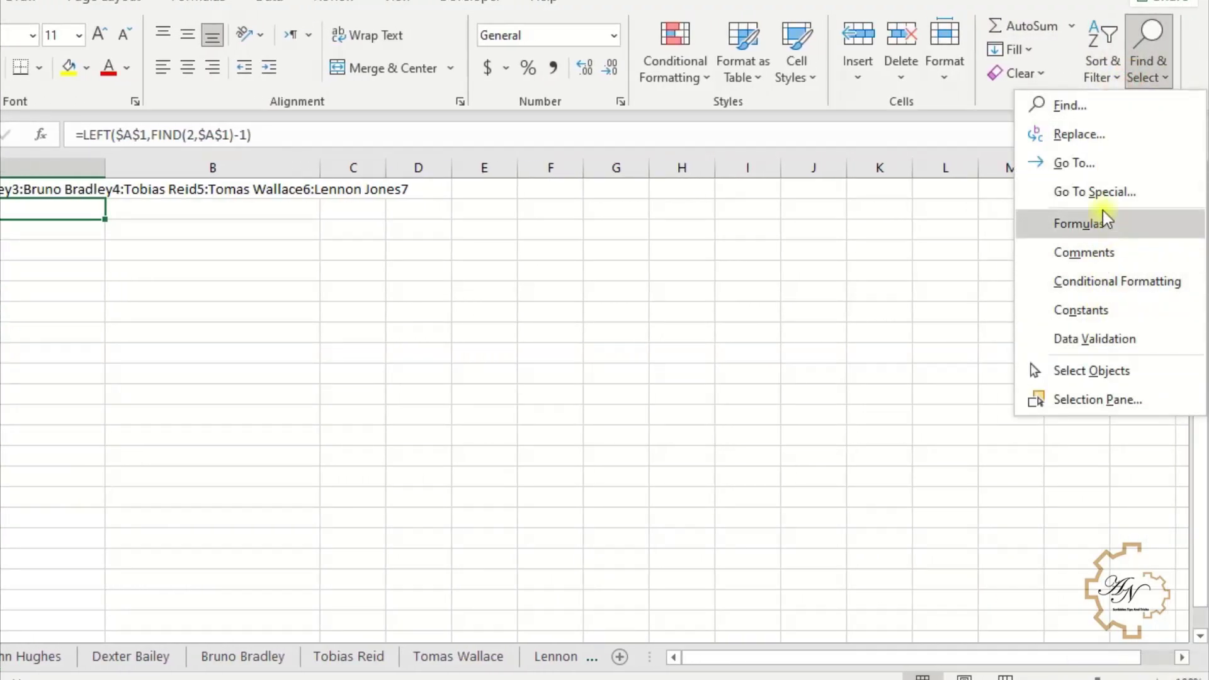
pyautogui.click(1105, 138)
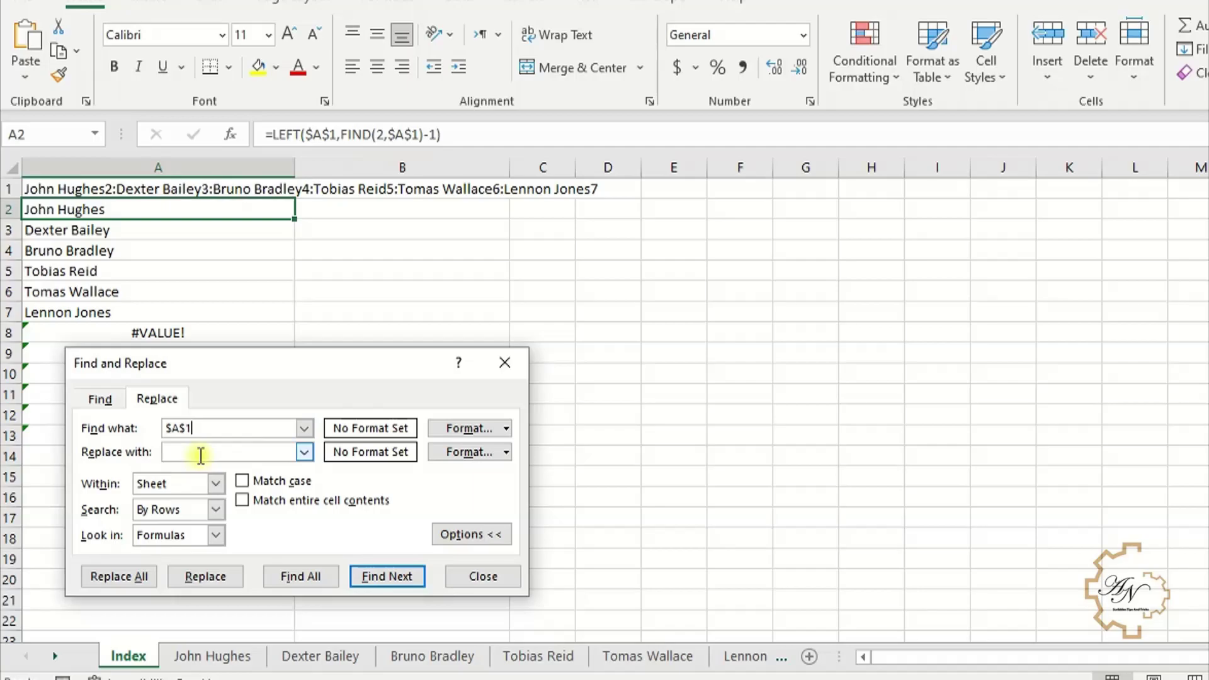
pyautogui.click(200, 454)
pyautogui.hotkey('ctrl', 'v')
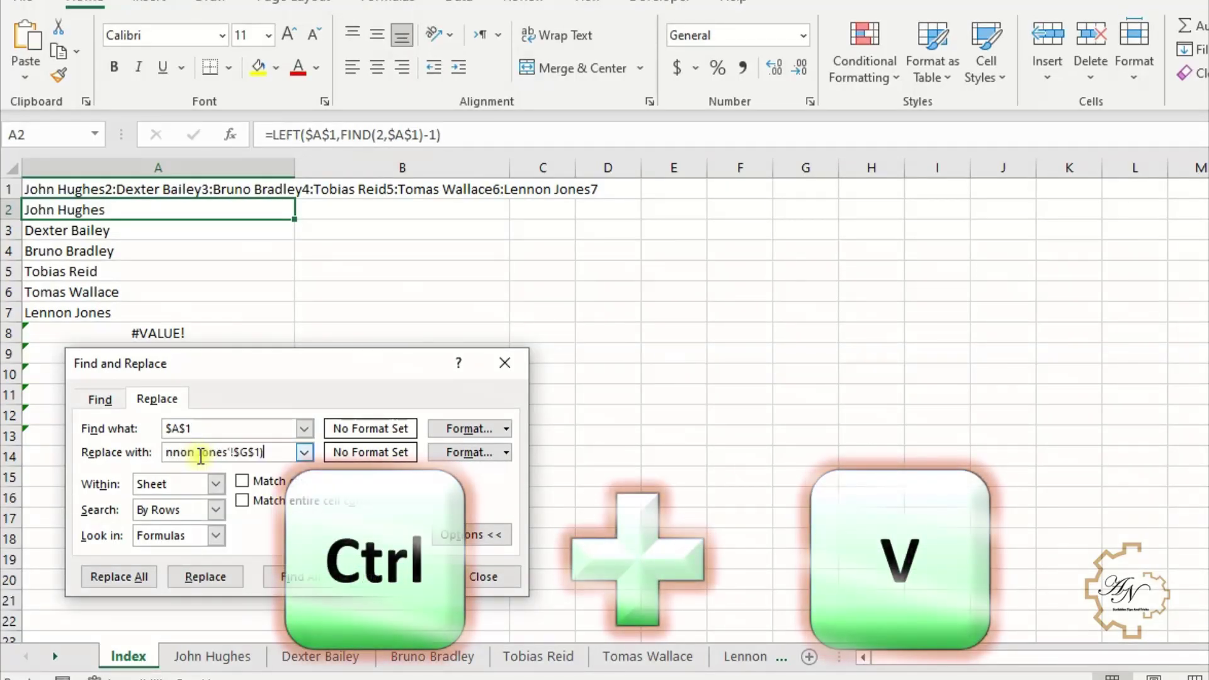
pyautogui.click(218, 577)
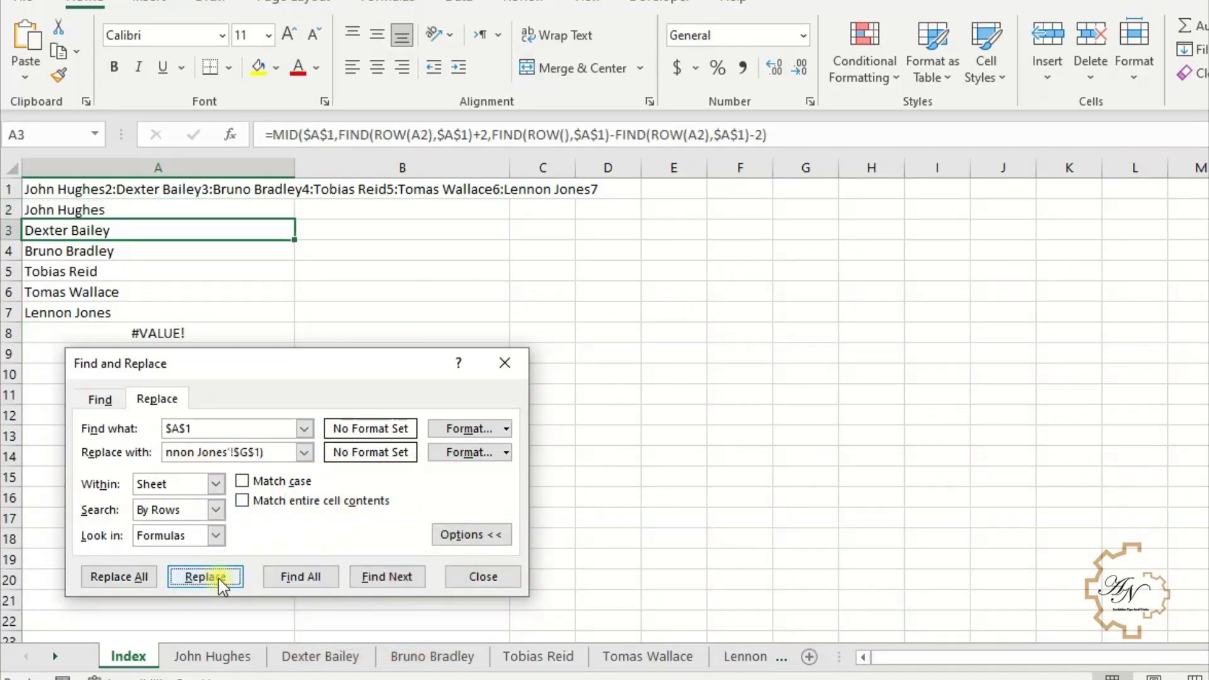
pyautogui.click(217, 579)
pyautogui.click(218, 579)
pyautogui.press('Return')
pyautogui.press('Return')
pyautogui.press('Return')
pyautogui.press('Return')
pyautogui.press('Return')
pyautogui.press('Return')
pyautogui.press('Return')
pyautogui.press('Return')
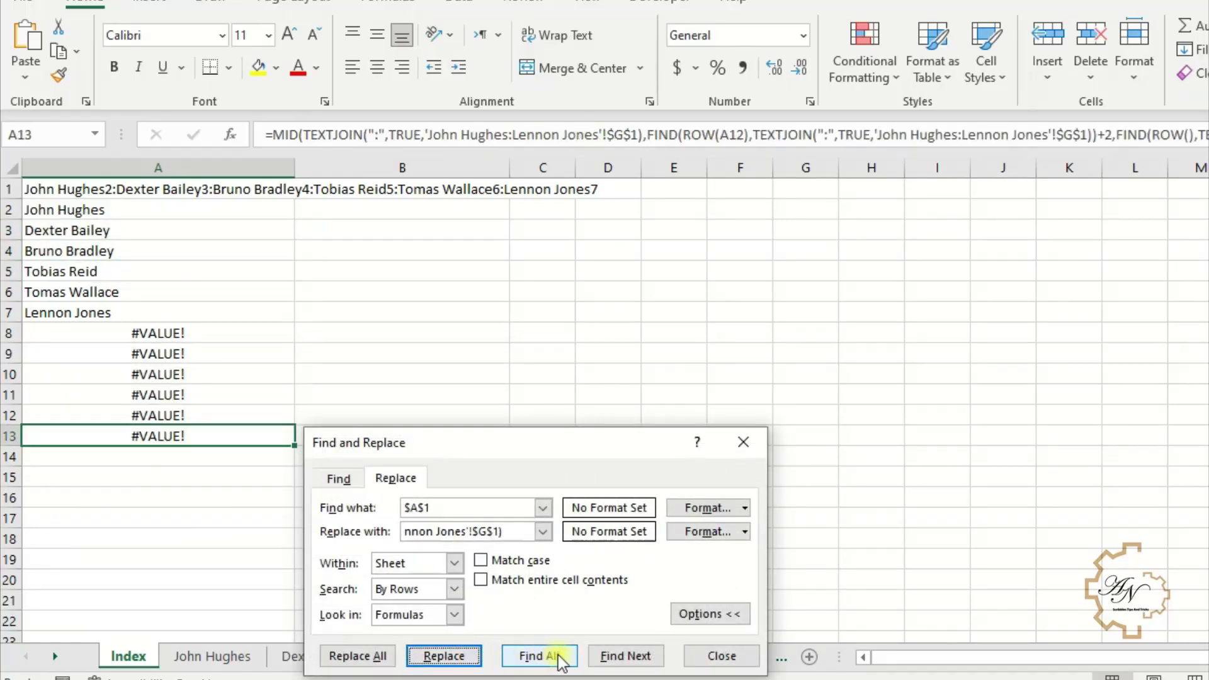
pyautogui.click(715, 658)
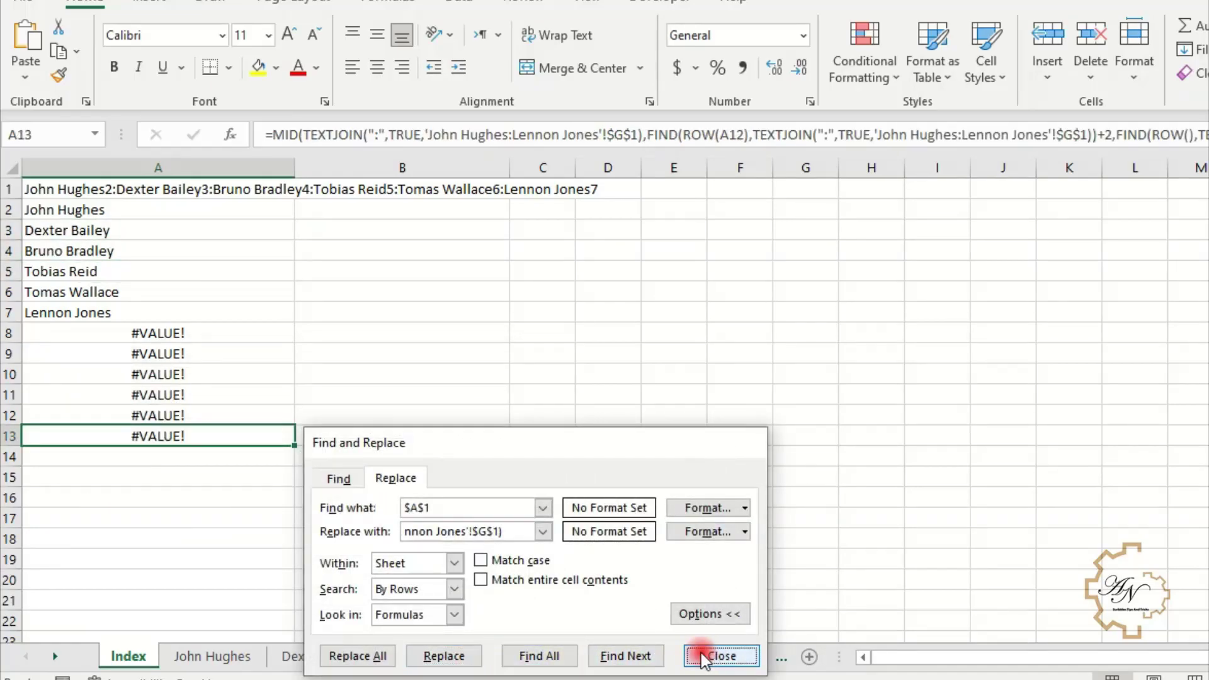
pyautogui.click(163, 228)
# - Clear A1 and wrap the A2 name formula in IFERROR(...,"")
pyautogui.click(262, 195)
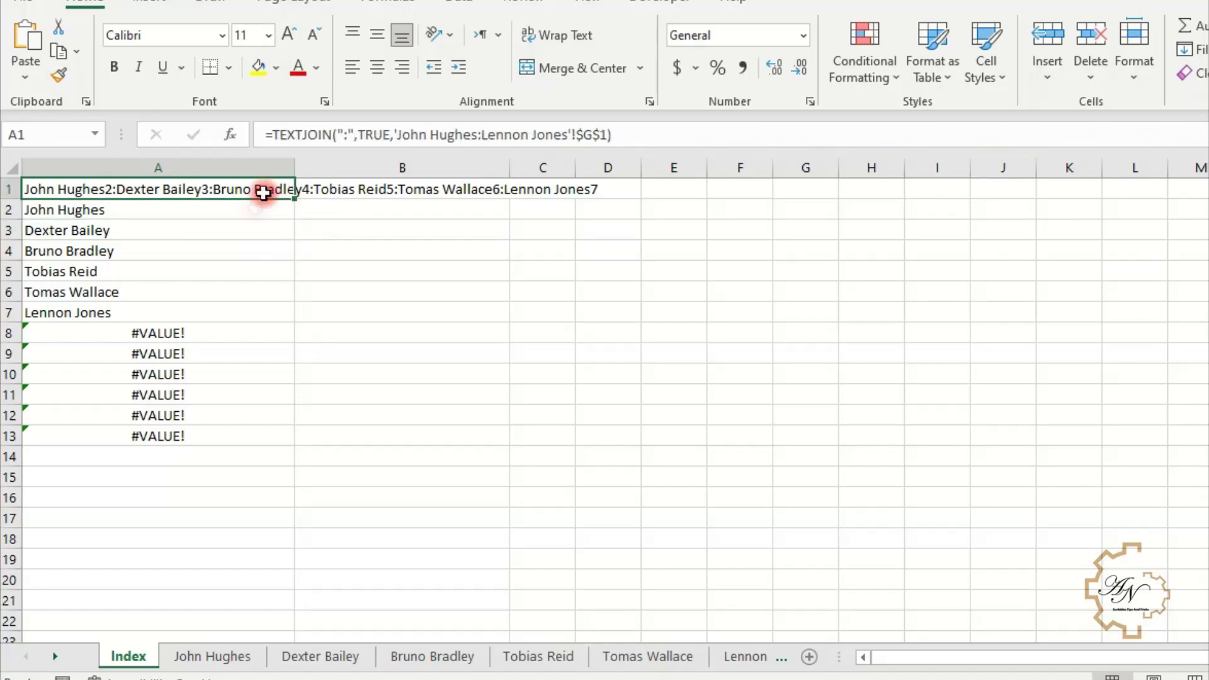
pyautogui.press('Delete')
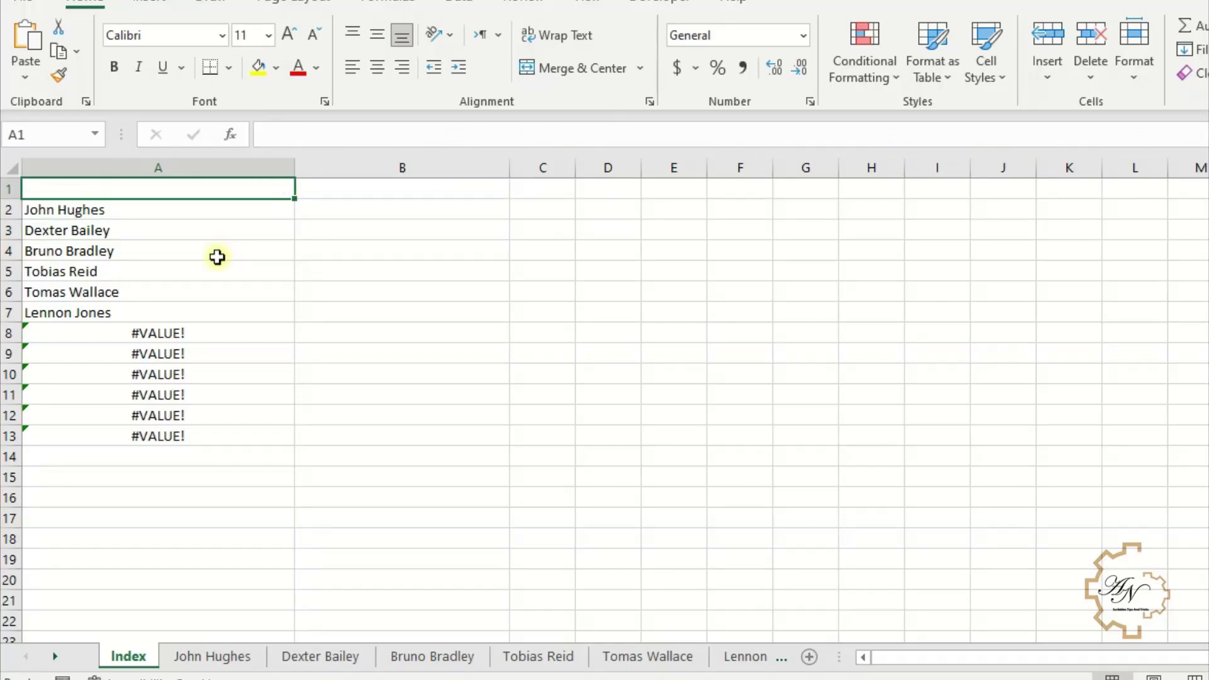
pyautogui.click(214, 255)
pyautogui.click(159, 212)
pyautogui.click(268, 132)
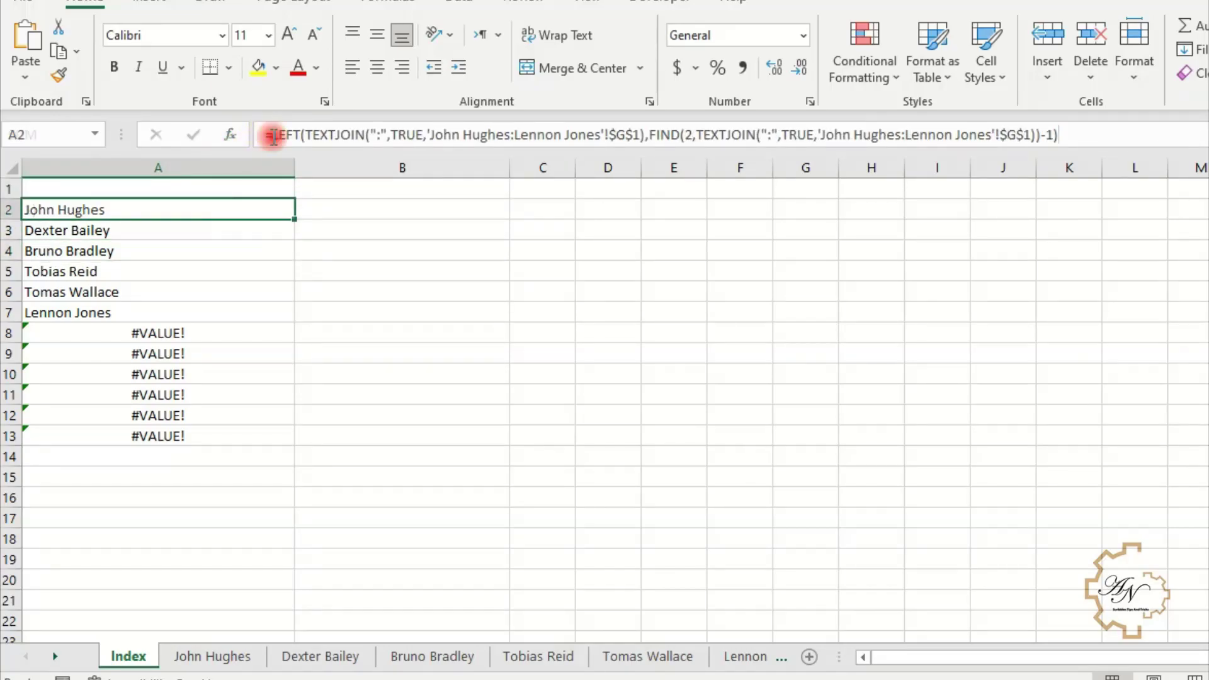
pyautogui.write('if')
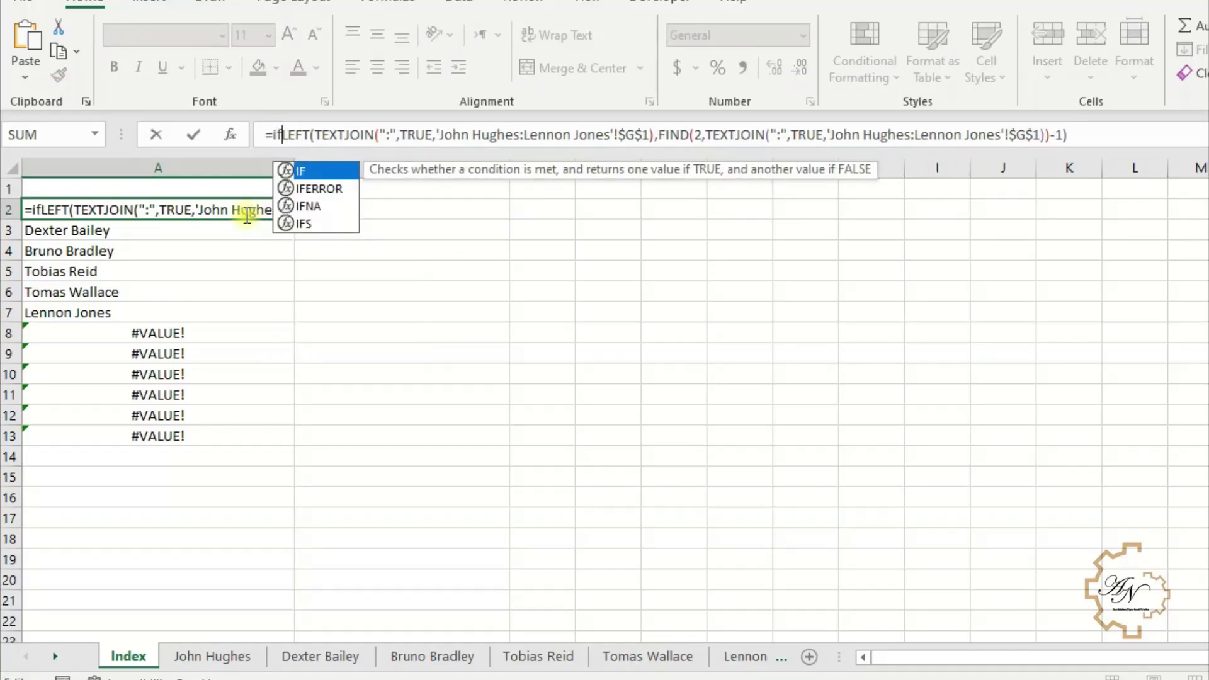
pyautogui.press('Down')
pyautogui.press('Tab')
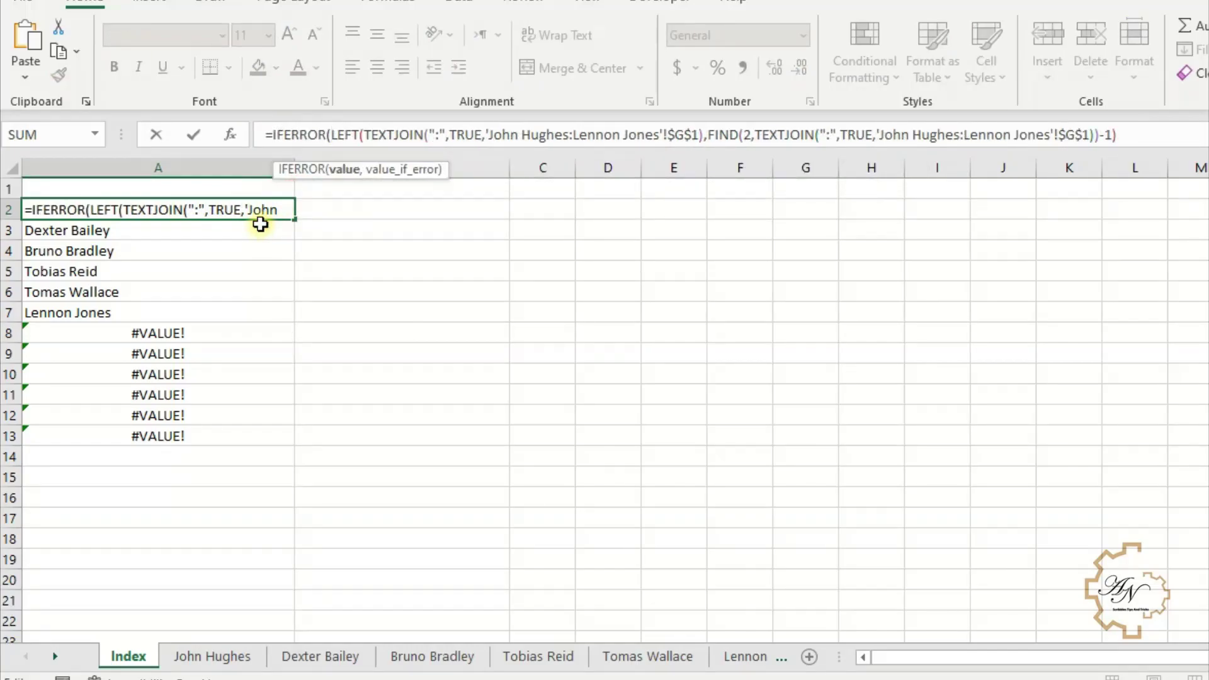
pyautogui.click(1172, 134)
pyautogui.write(',')
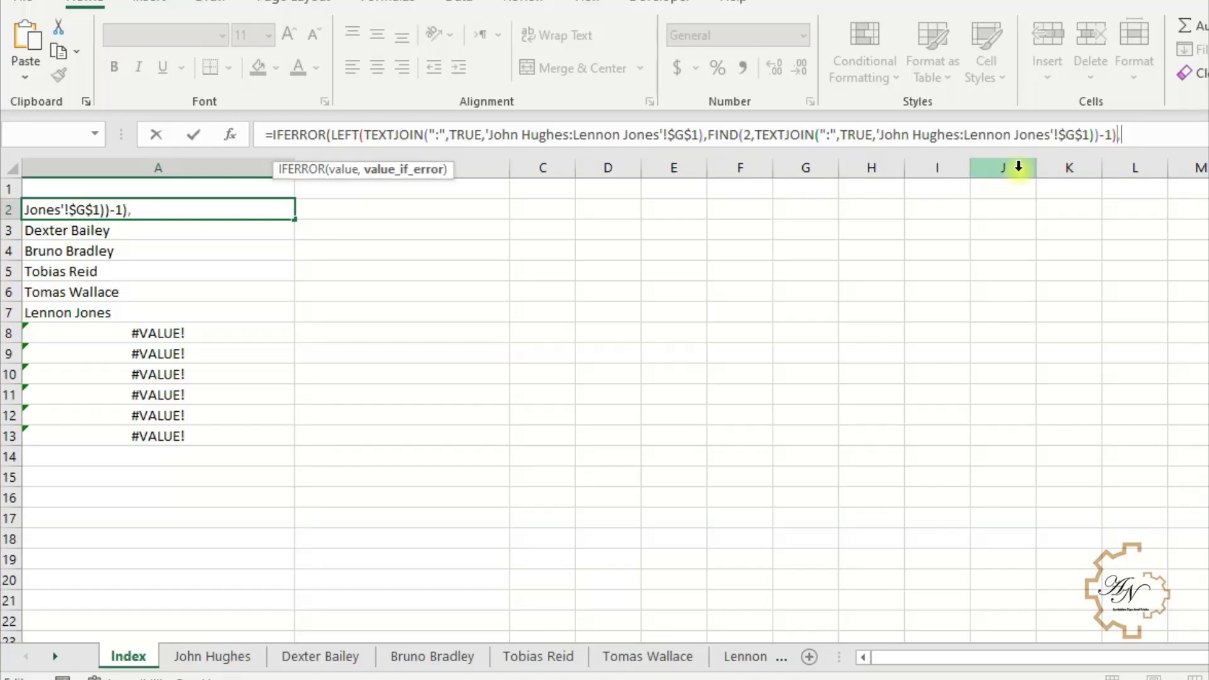
pyautogui.write('""')
pyautogui.press('Return')
pyautogui.press('Return')
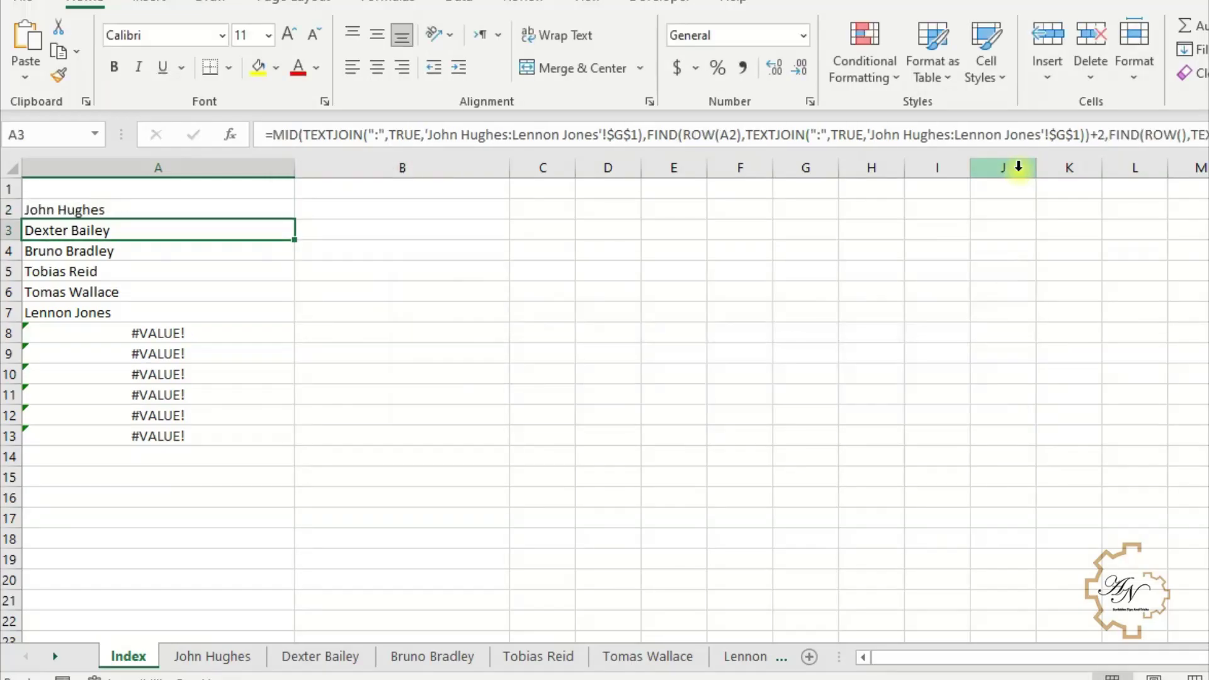
# - Wrap the A3 name formula in IFERROR with a blank "" fallback
pyautogui.click(271, 135)
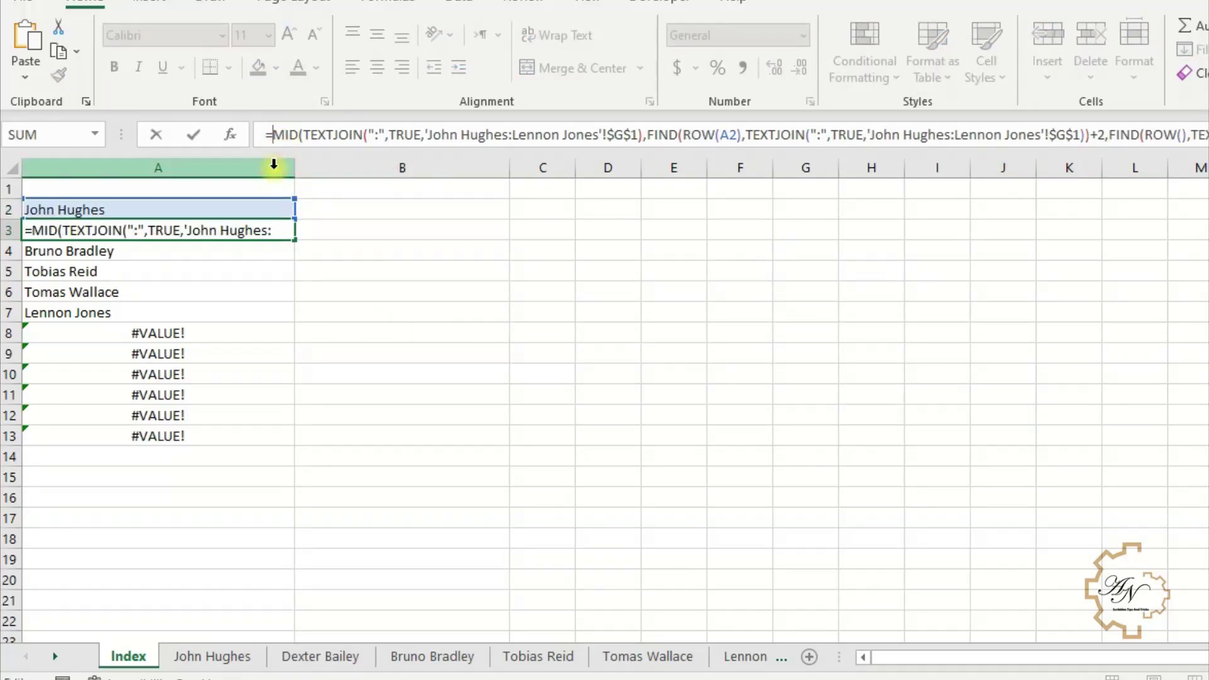
pyautogui.write('if')
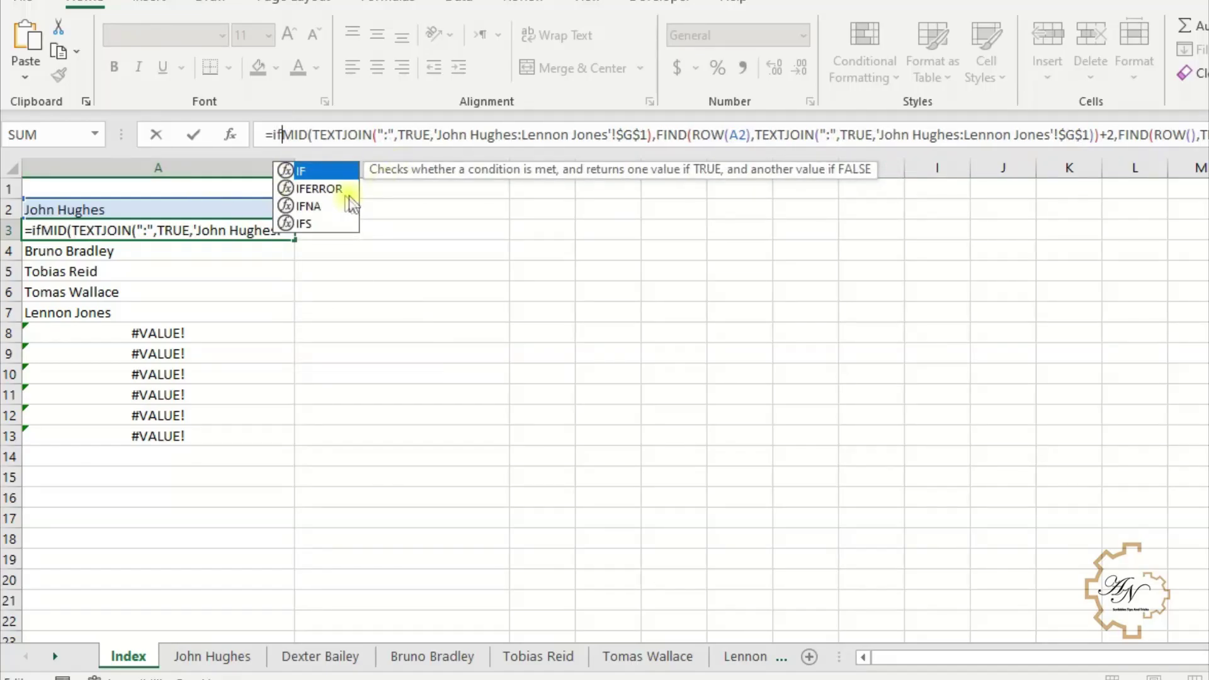
pyautogui.click(325, 190)
pyautogui.doubleClick(325, 190)
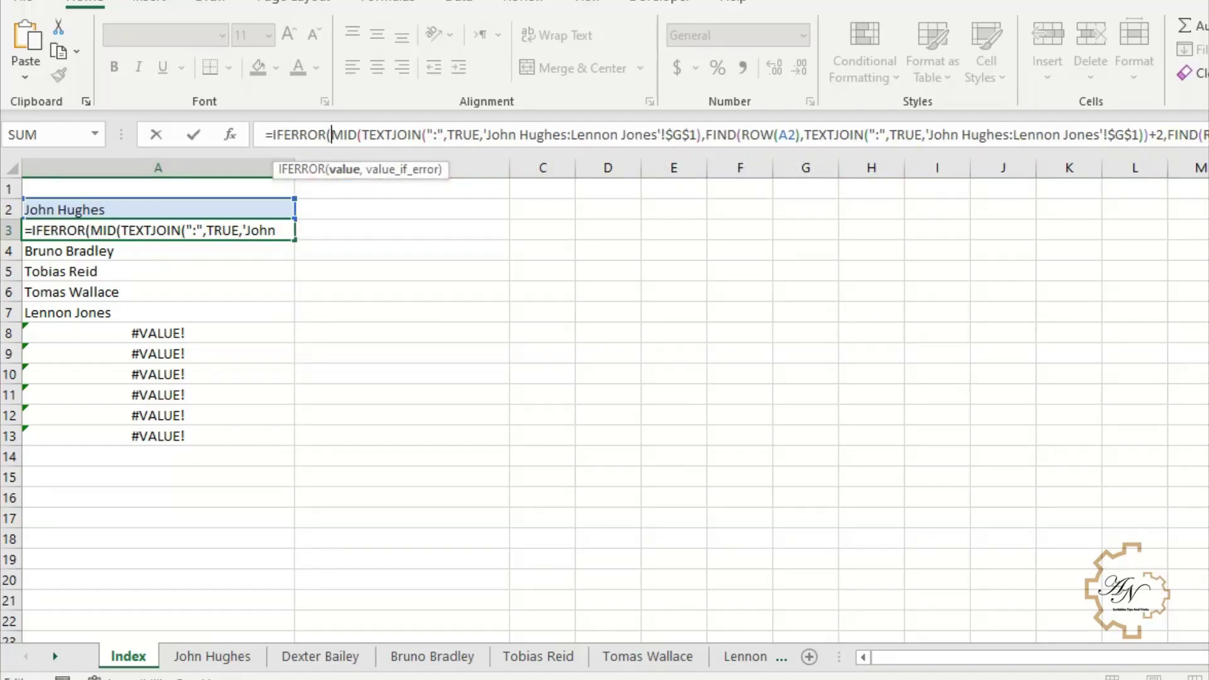
pyautogui.hotkey('ctrl', 'shift', 'u')
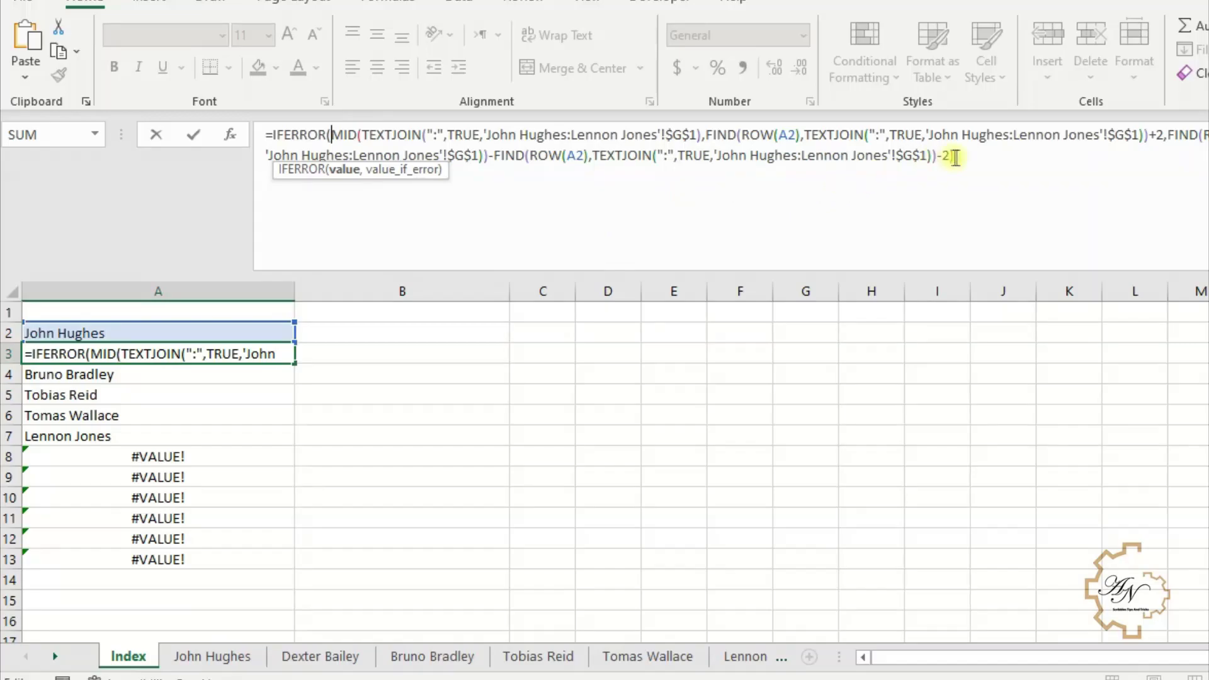
pyautogui.click(955, 157)
pyautogui.write('),')
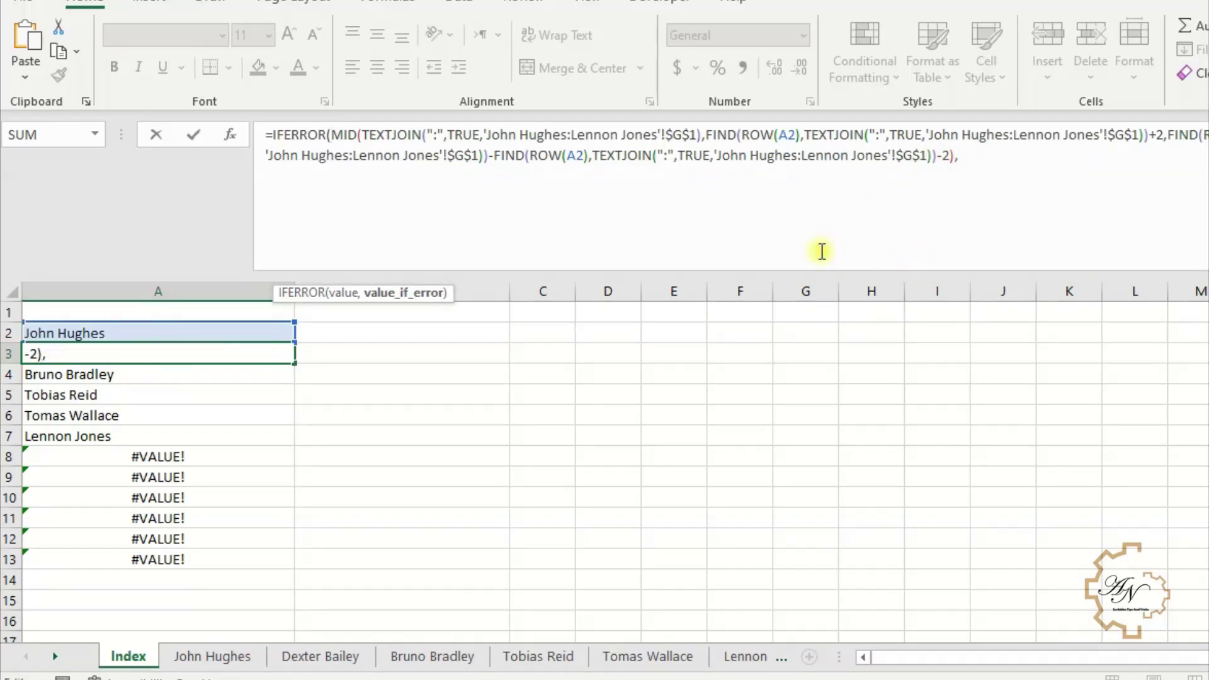
pyautogui.write('""')
pyautogui.press('Return')
pyautogui.press('Return')
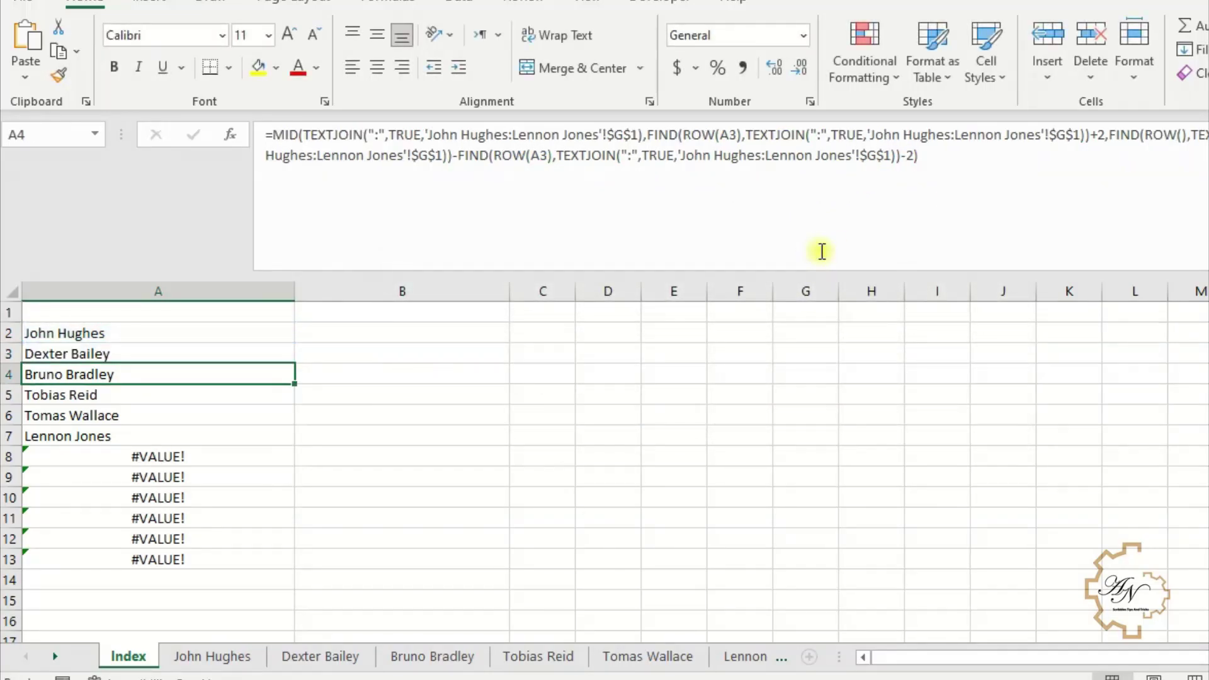
# - Fill the IFERROR formula from A3 down to A13 so rows 8–13 show blanks
pyautogui.click(285, 353)
pyautogui.moveTo(295, 363); pyautogui.dragTo(294, 574)
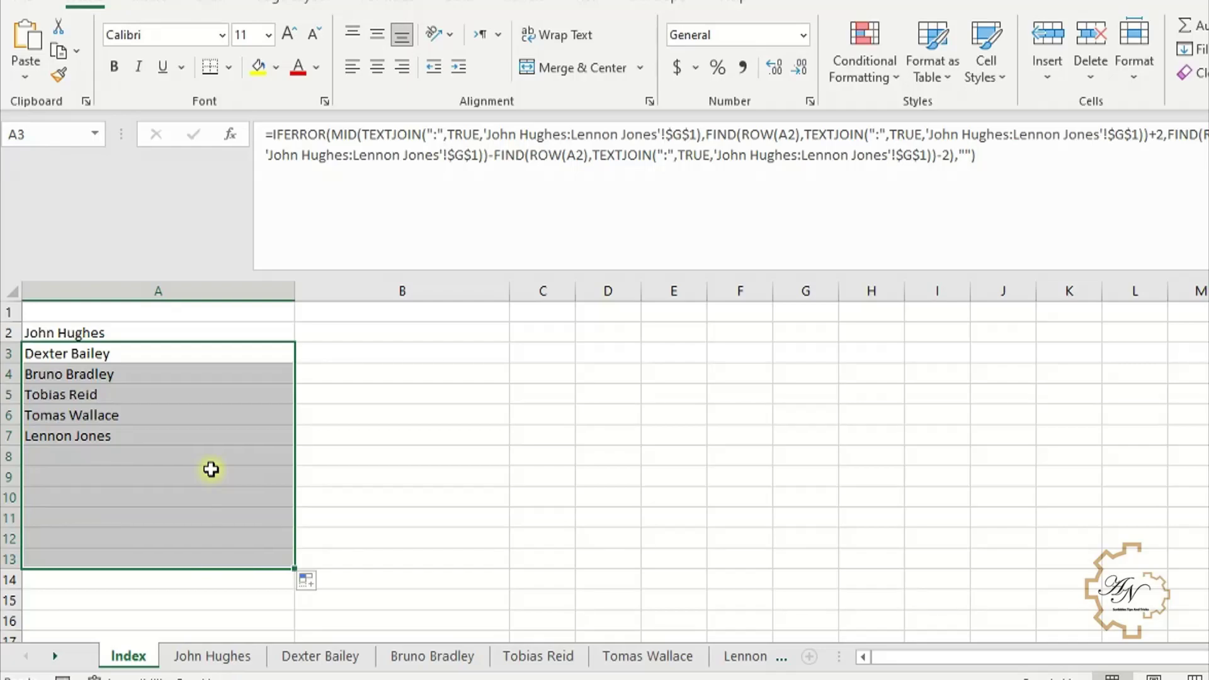
pyautogui.click(210, 470)
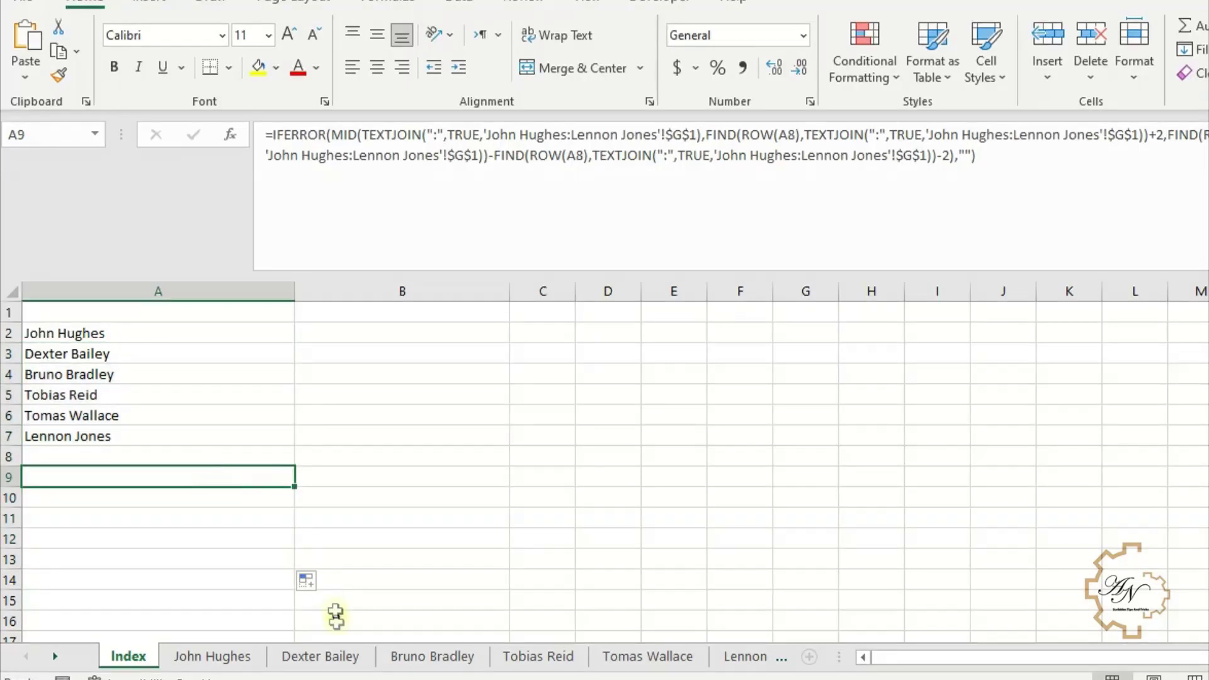
pyautogui.click(335, 655)
pyautogui.rightClick(334, 655)
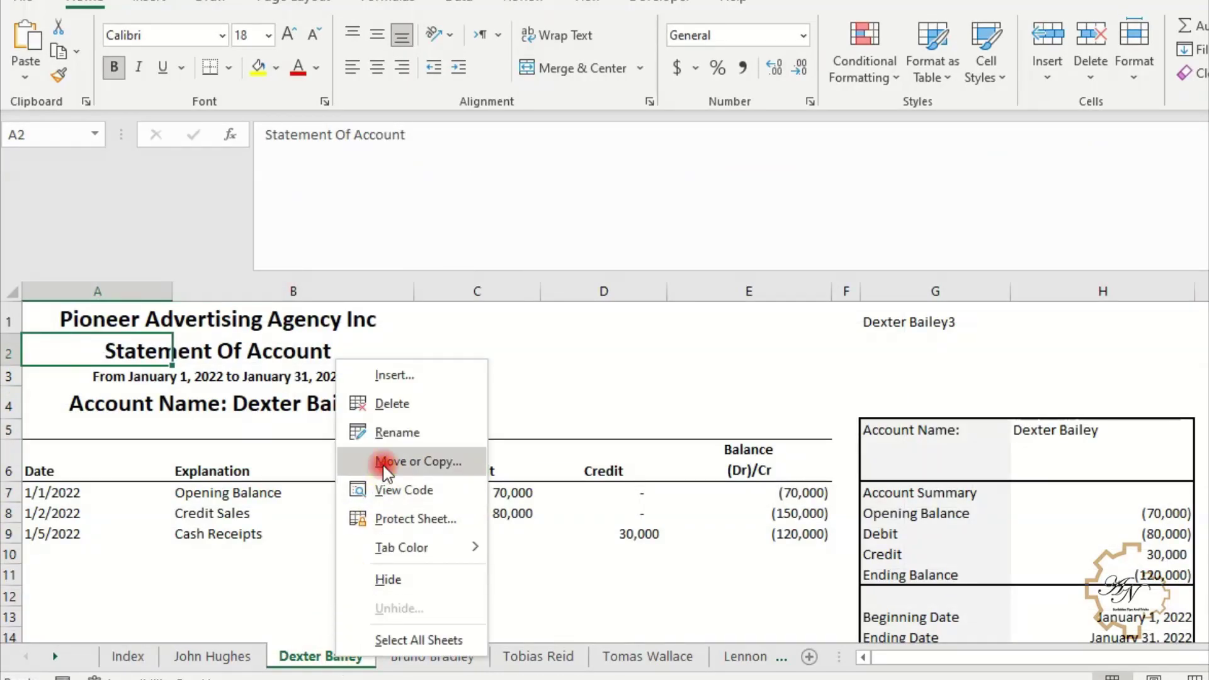
pyautogui.click(368, 459)
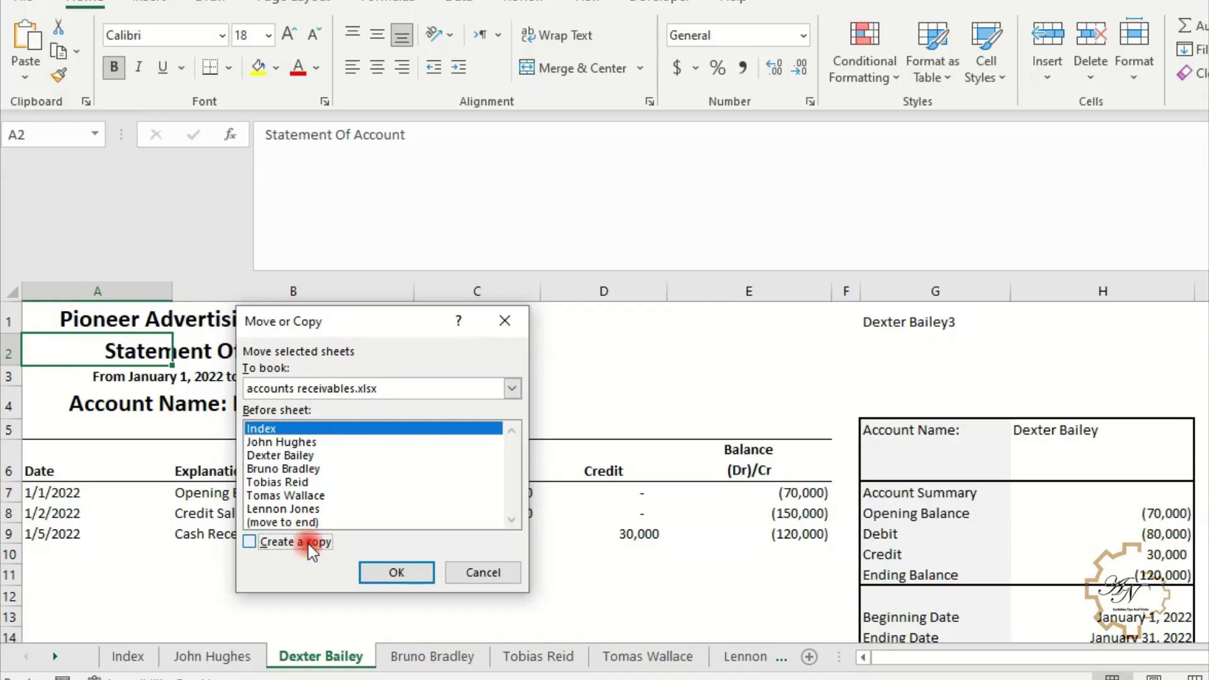
pyautogui.click(301, 542)
pyautogui.click(358, 570)
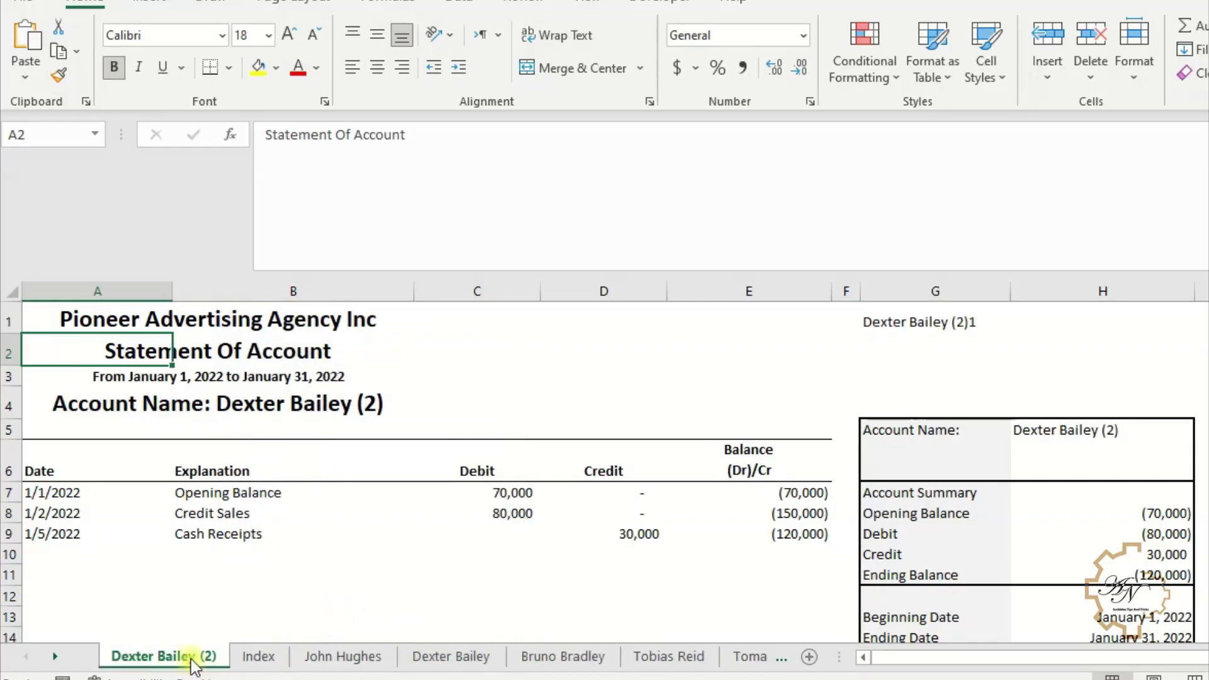
pyautogui.moveTo(248, 661); pyautogui.dragTo(520, 658)
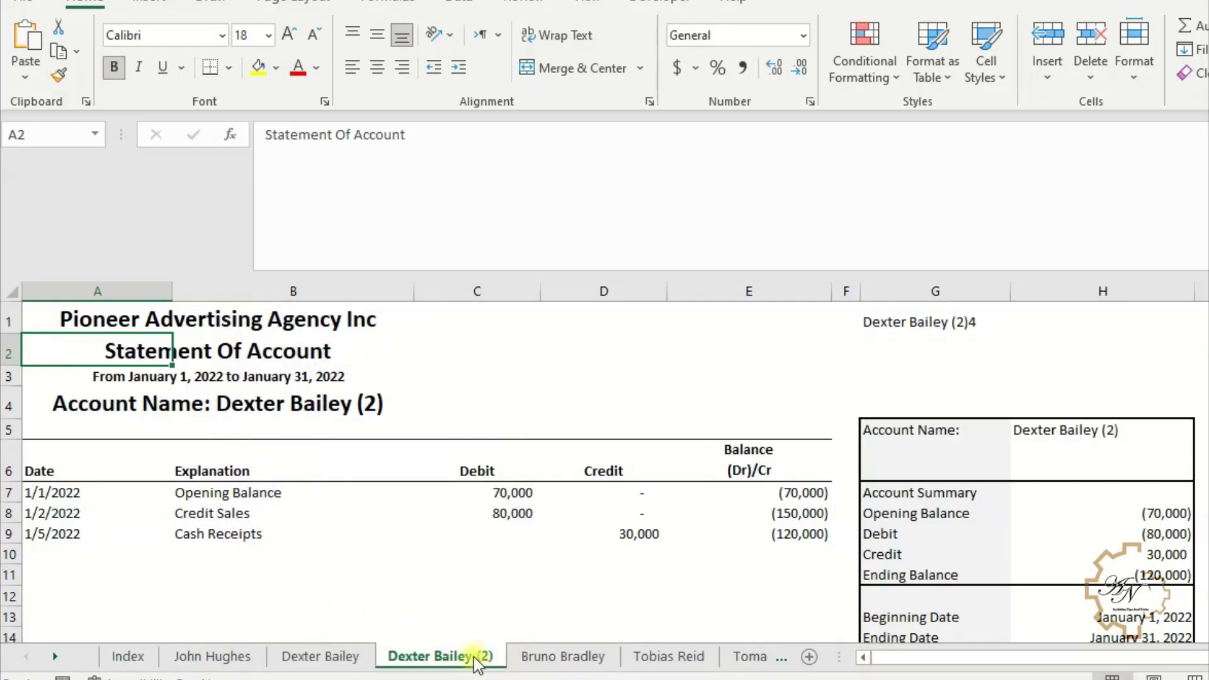
# - Review the name formulas listed on the Index sheet down to A7
pyautogui.click(129, 656)
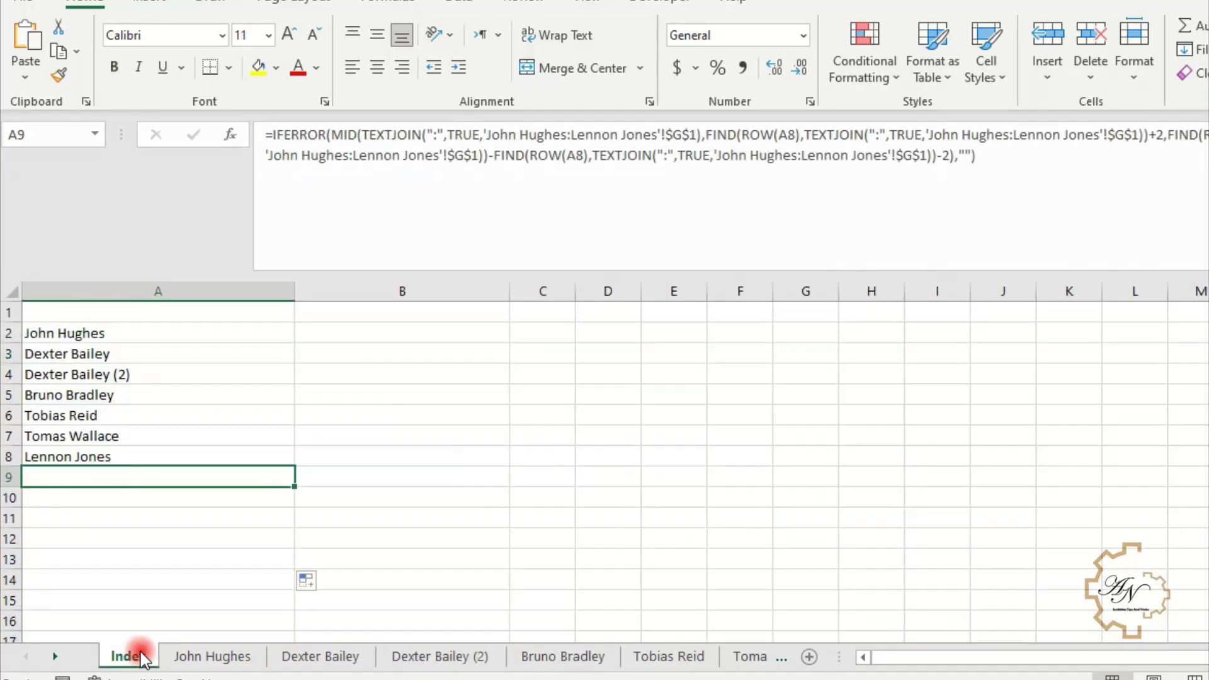
pyautogui.click(148, 388)
pyautogui.click(147, 375)
pyautogui.click(149, 334)
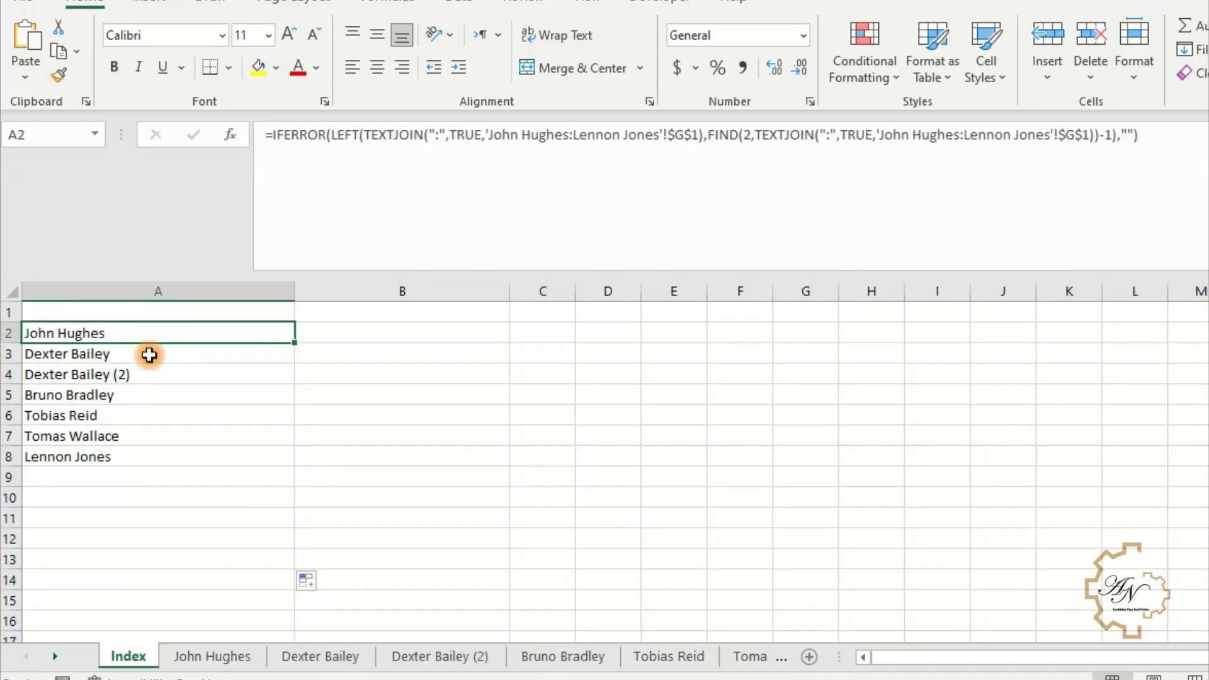
pyautogui.click(144, 378)
pyautogui.click(129, 434)
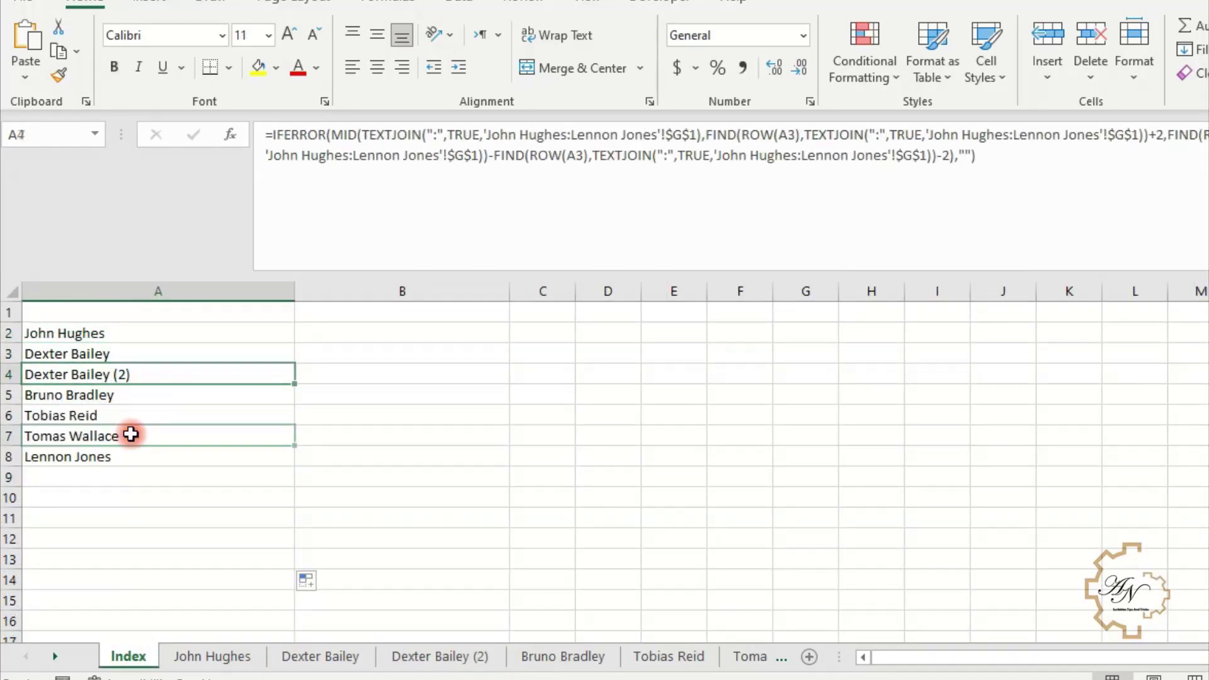
# - Rename the copied sheet with the pasted name and confirm it appears in Index A4
pyautogui.click(433, 657)
pyautogui.click(323, 660)
pyautogui.click(420, 657)
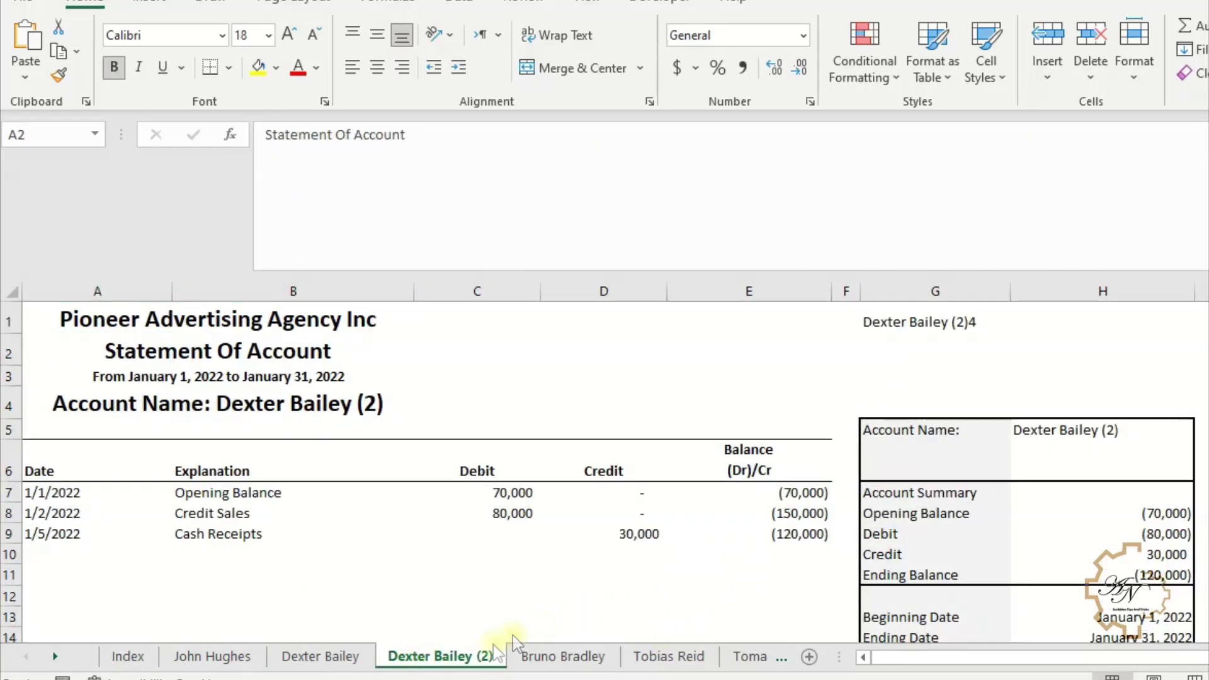
pyautogui.click(450, 656)
pyautogui.doubleClick(451, 656)
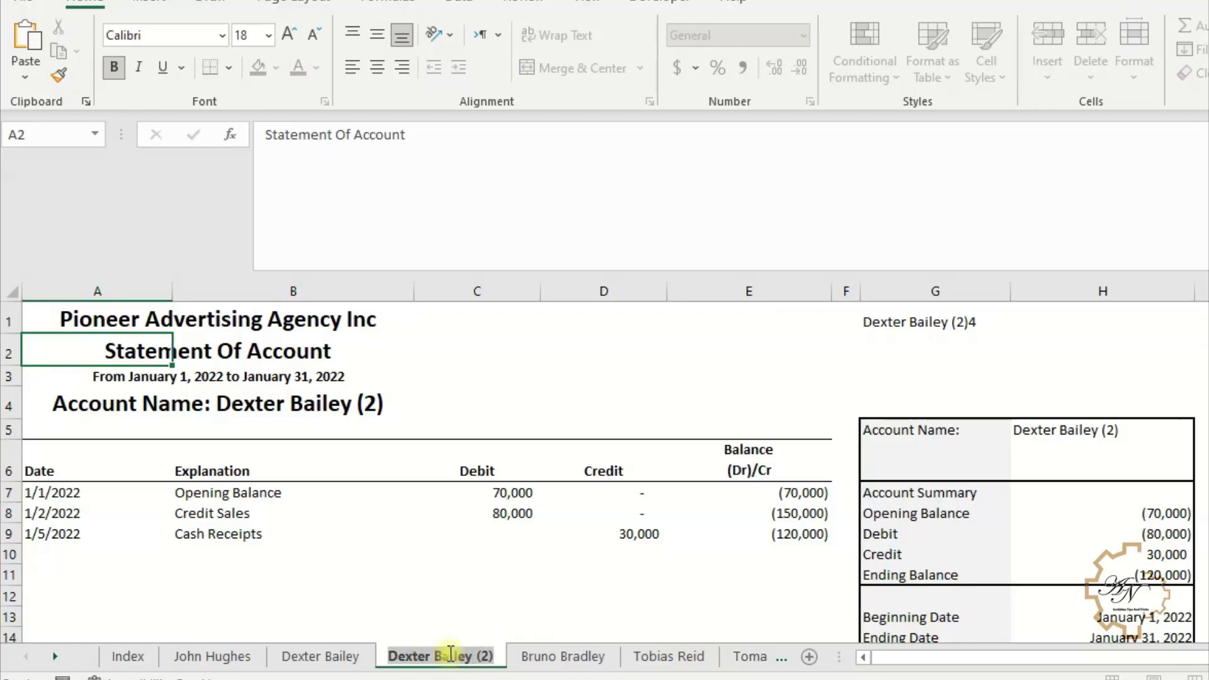
pyautogui.hotkey('ctrl', 'v')
pyautogui.click(430, 599)
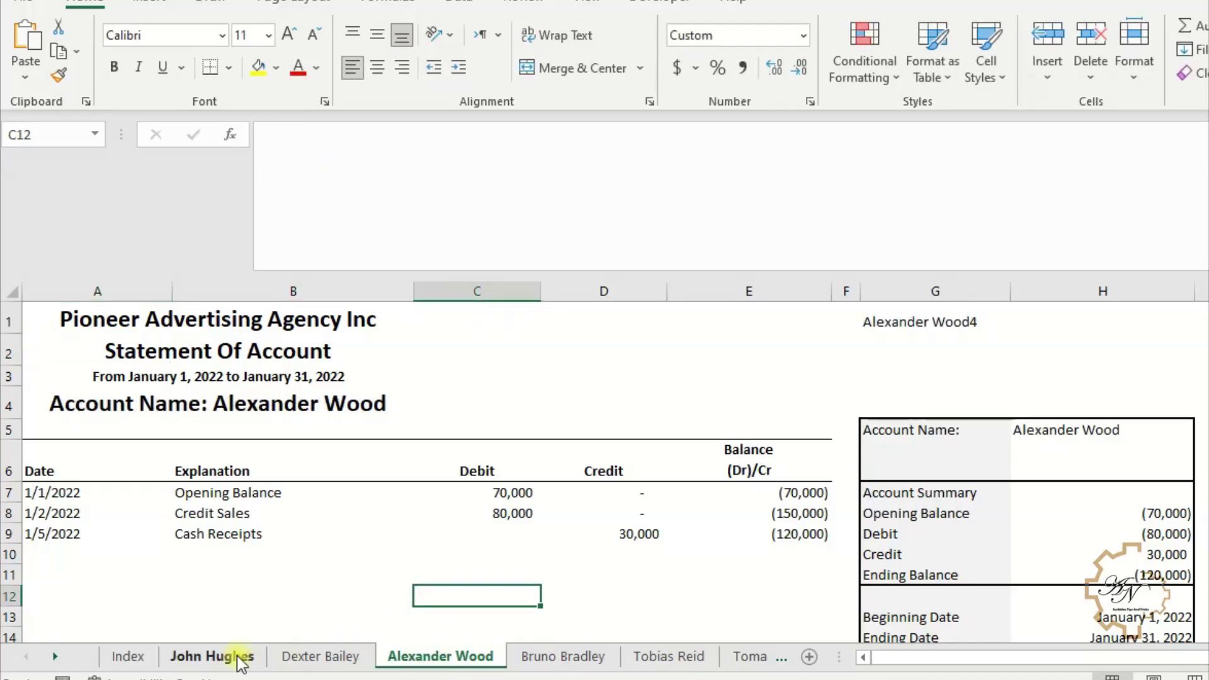
pyautogui.click(127, 656)
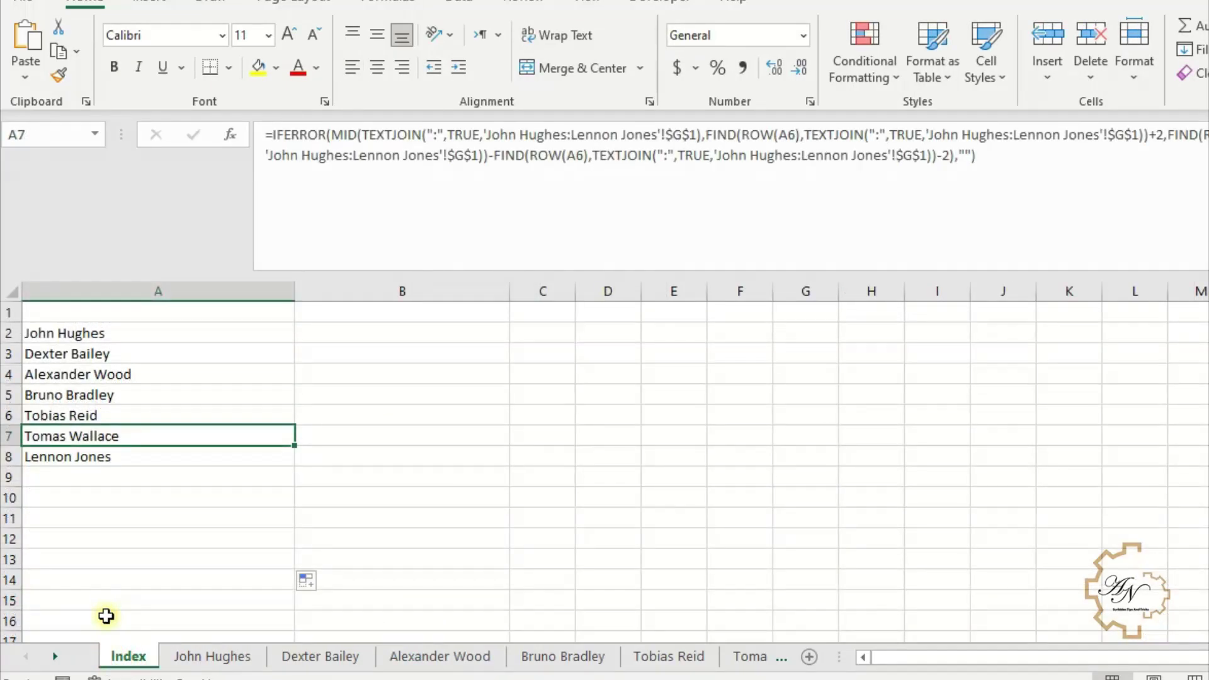
pyautogui.click(88, 381)
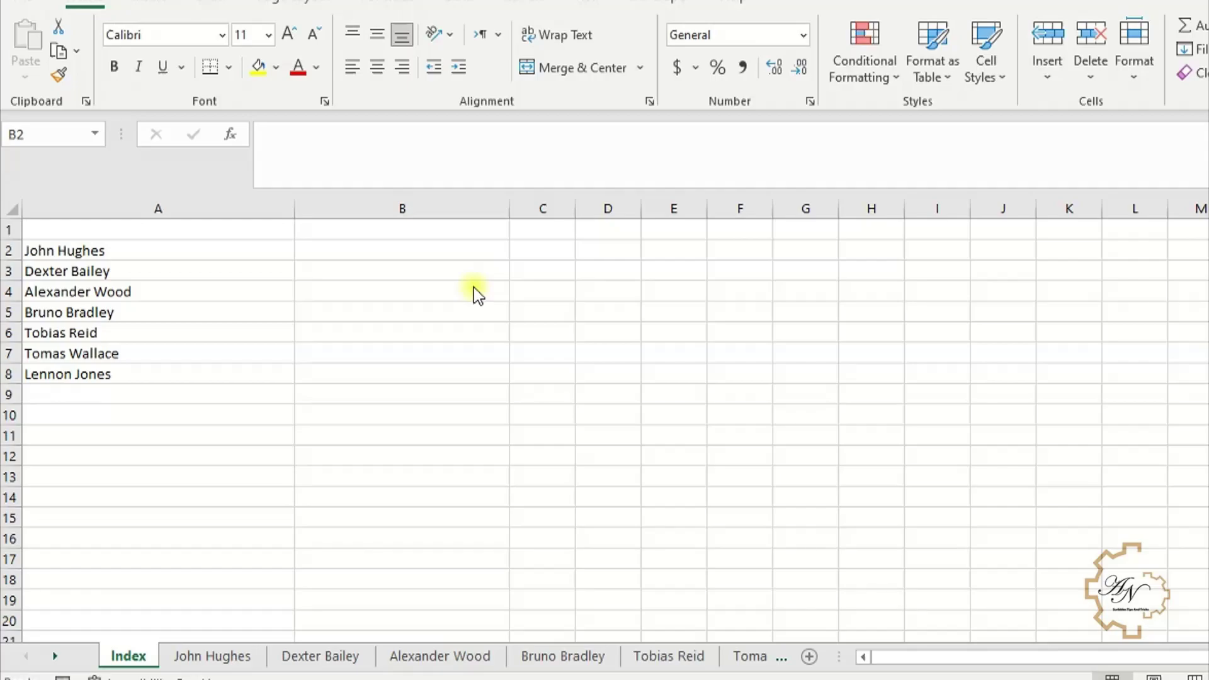
pyautogui.click(453, 249)
pyautogui.write('=')
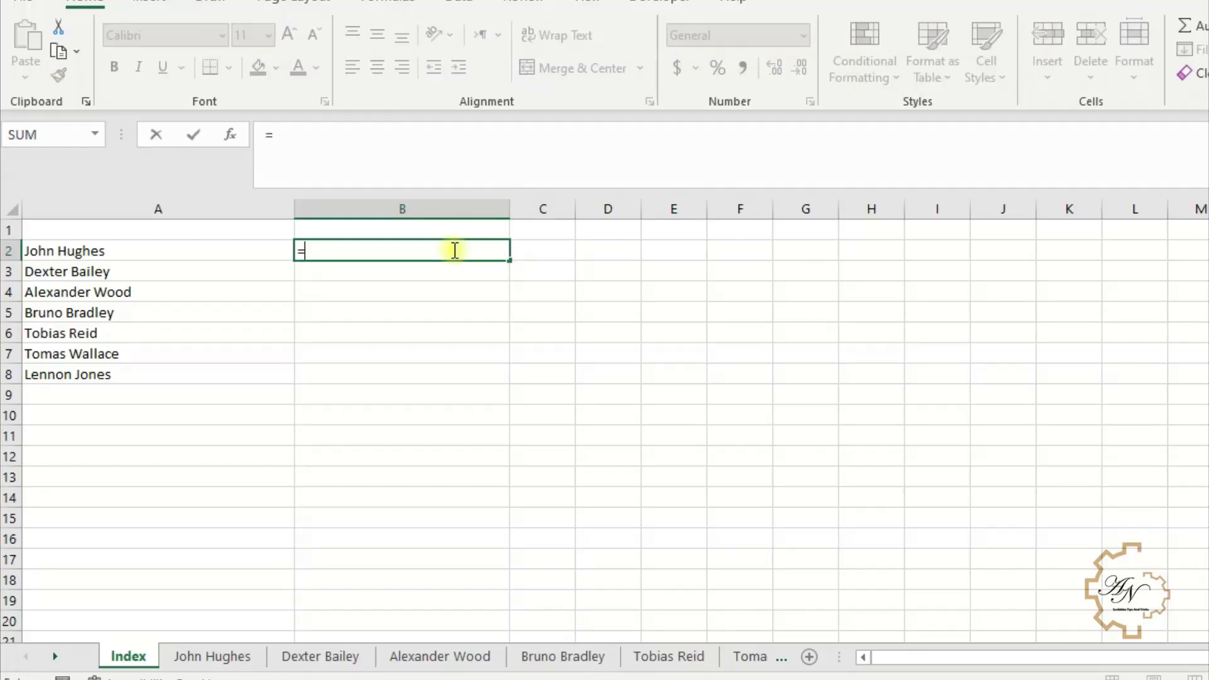
pyautogui.click(255, 664)
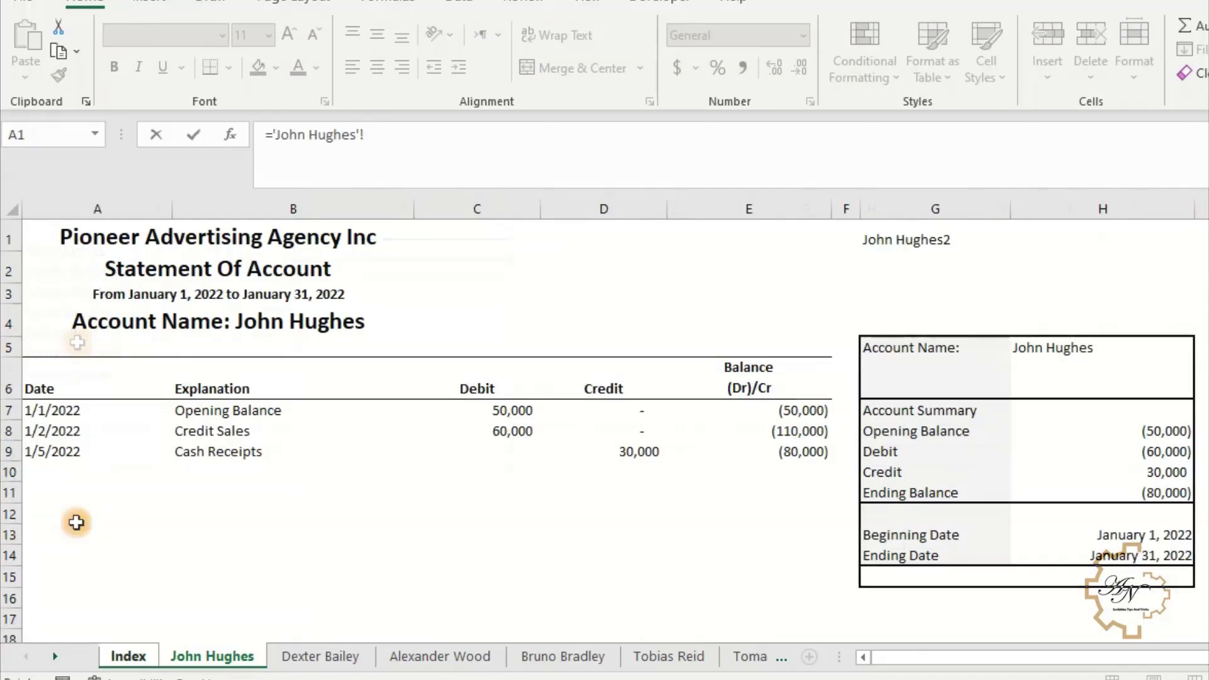
pyautogui.click(107, 246)
pyautogui.press('Return')
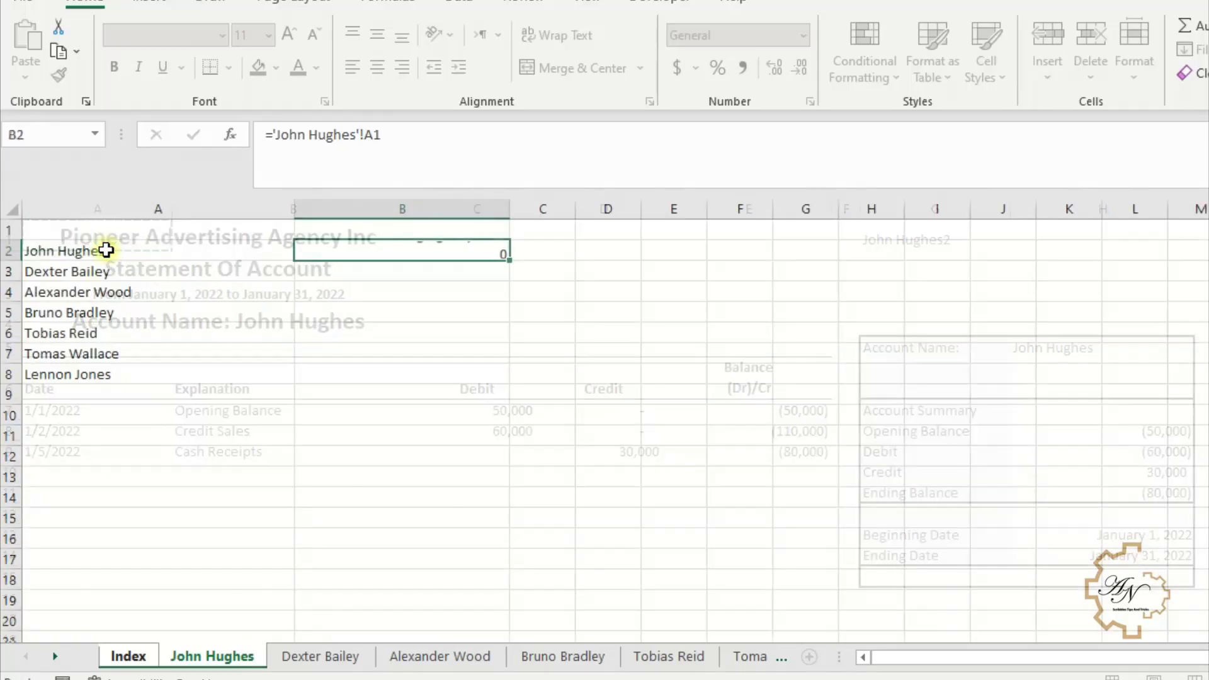
pyautogui.click(342, 247)
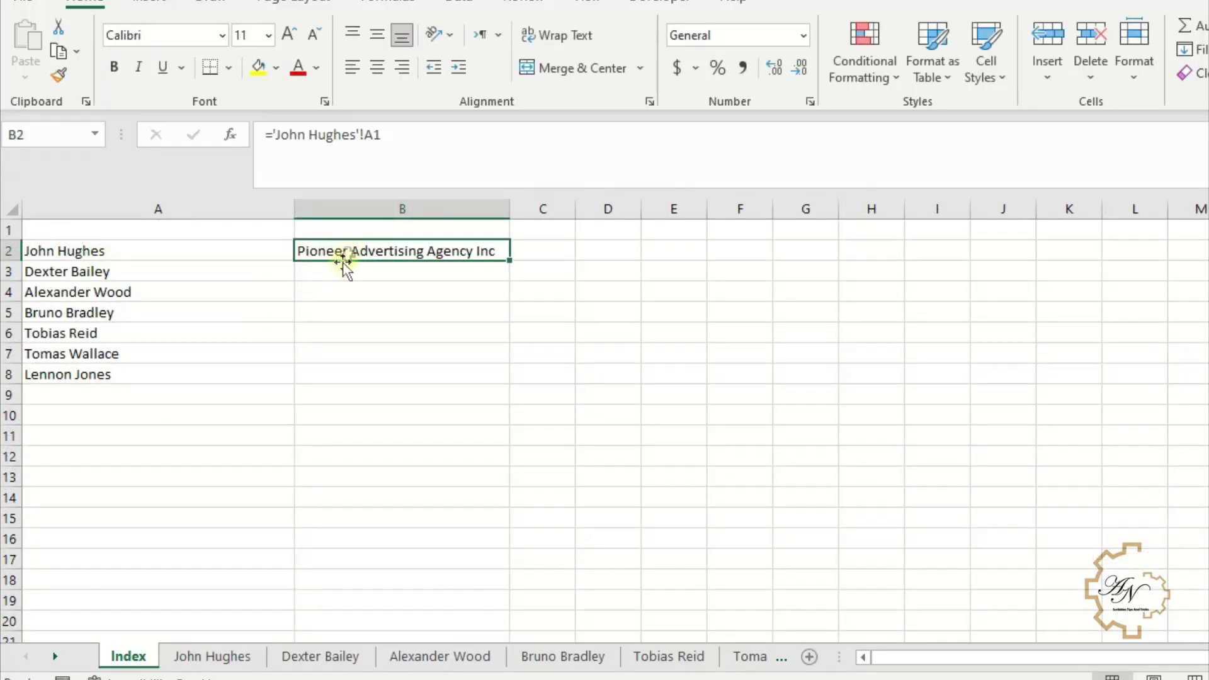
pyautogui.click(270, 146)
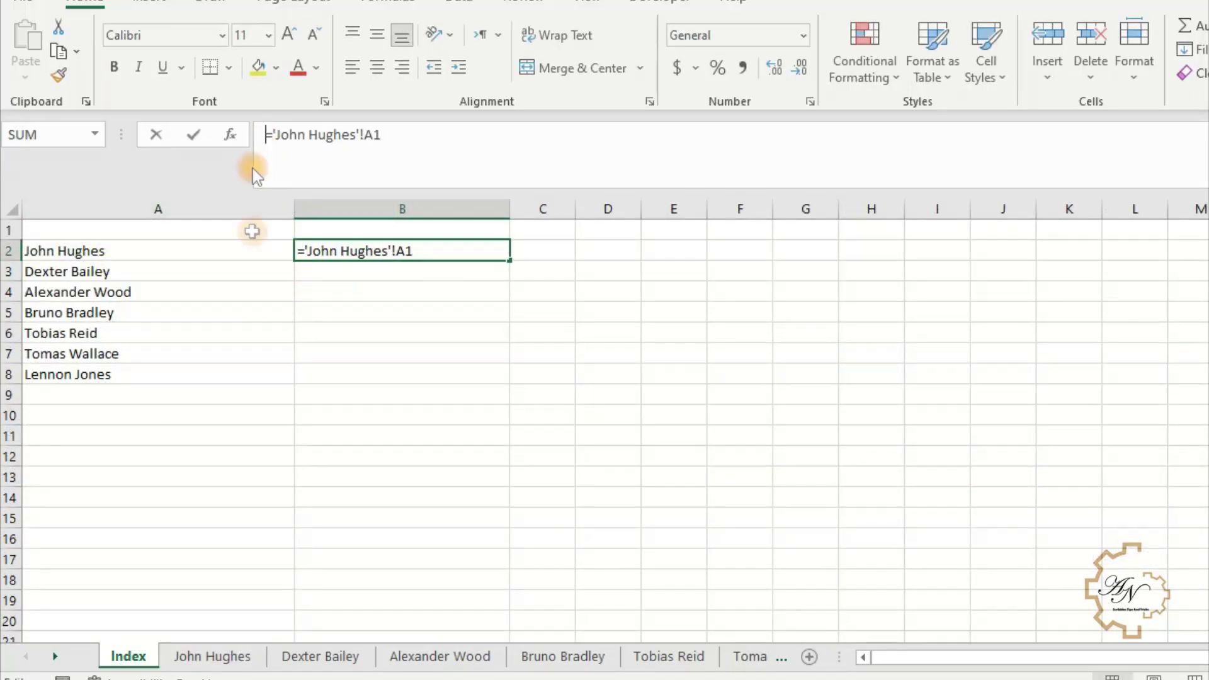
pyautogui.press('Return')
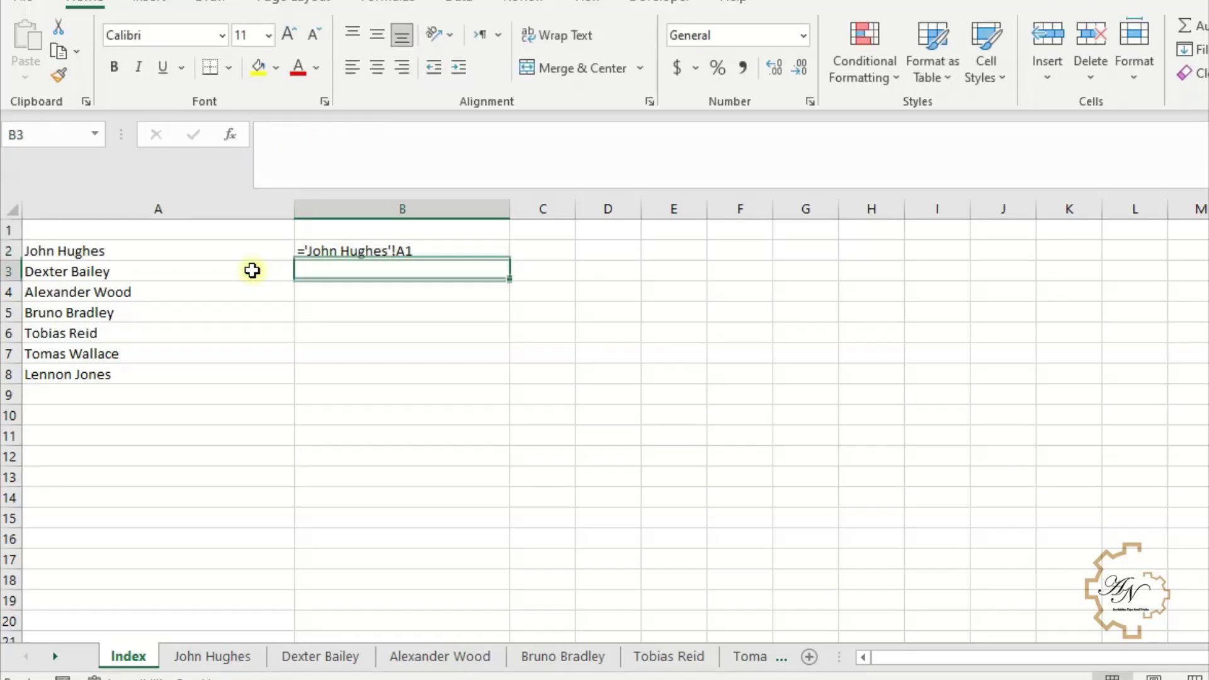
pyautogui.click(369, 251)
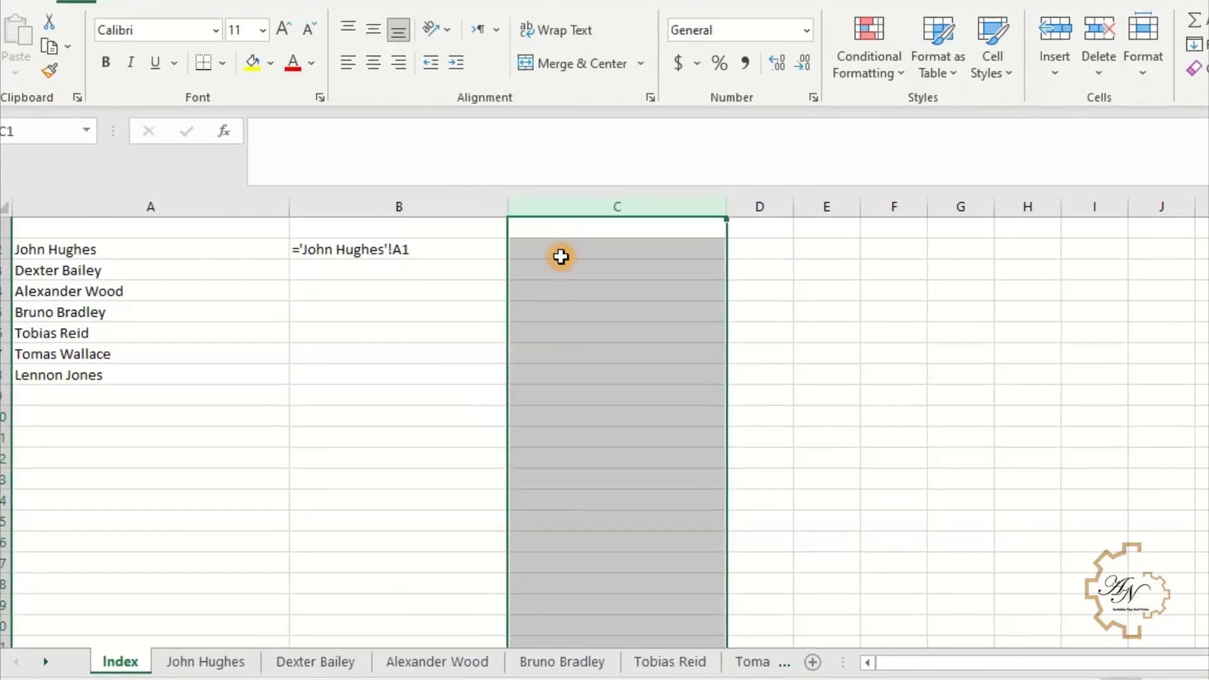
# - Enter ="'"&A2&"'!A1" in C2 to build the first customer's sheet reference text
pyautogui.click(559, 256)
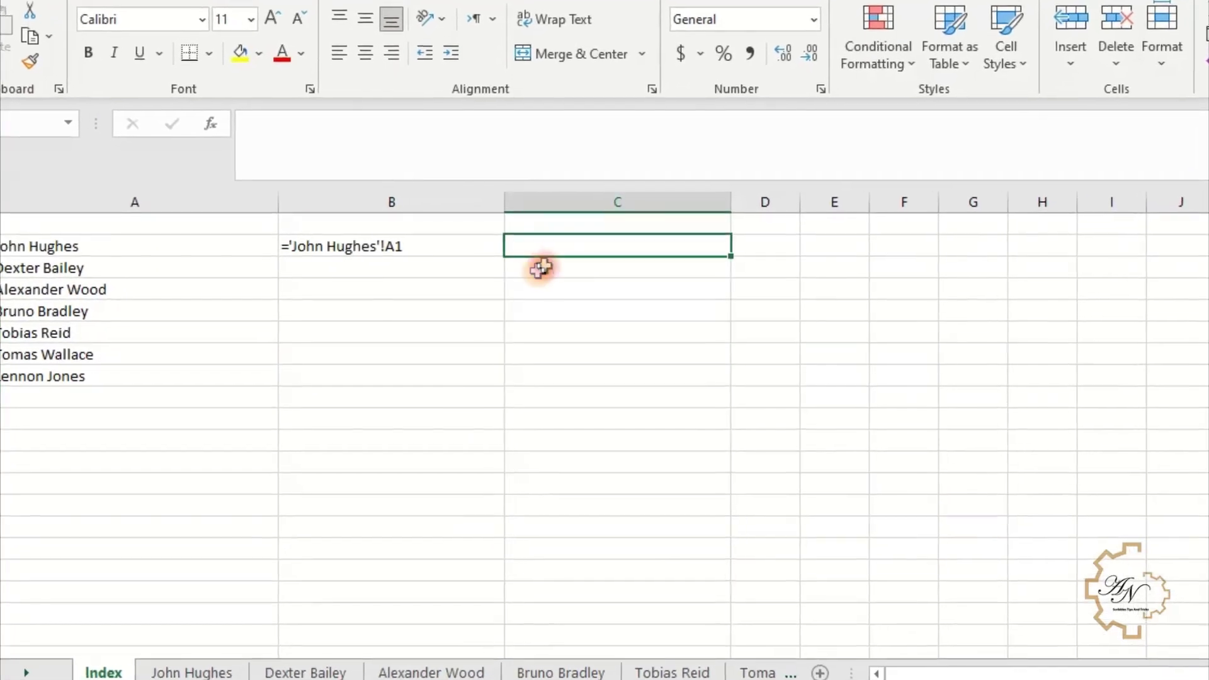
pyautogui.write('="\'"&')
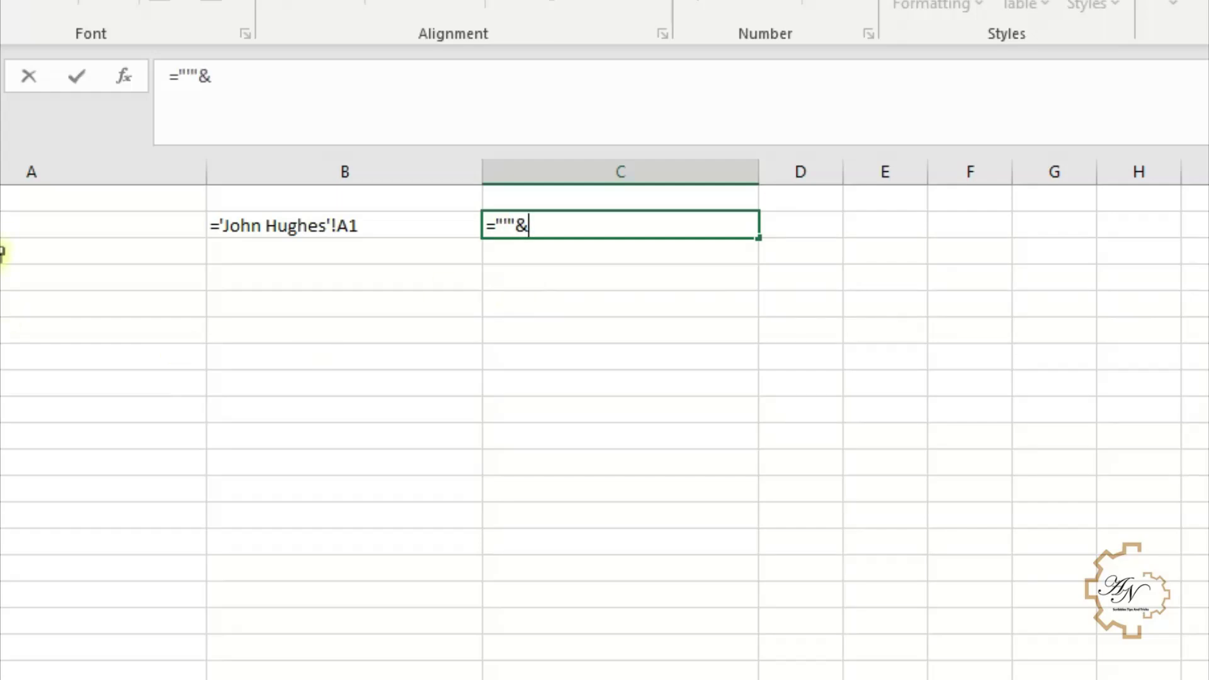
pyautogui.click(10, 228)
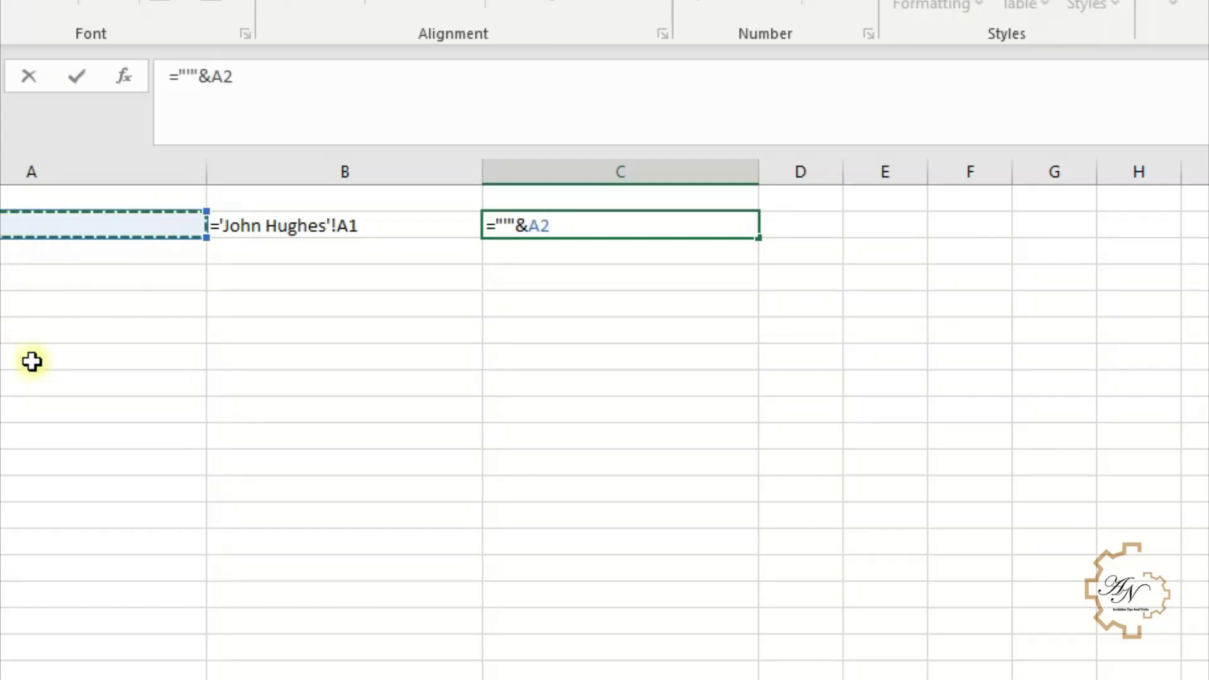
pyautogui.write('&"\'!A1')
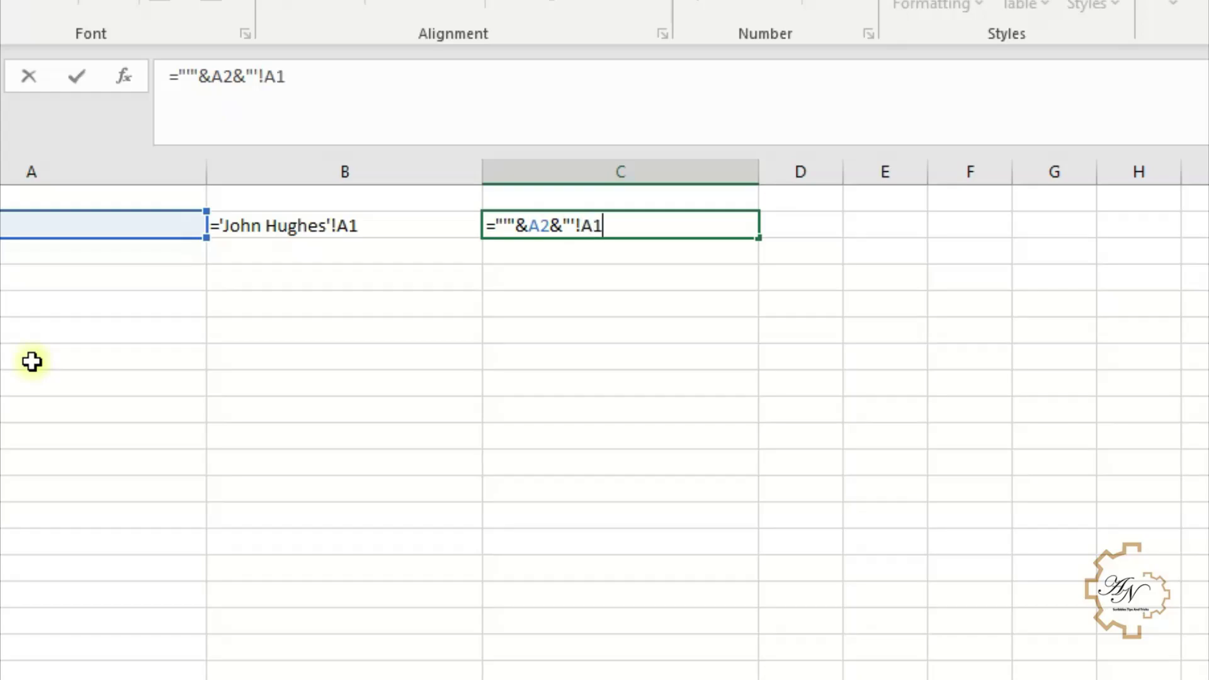
pyautogui.write('"')
pyautogui.press('Return')
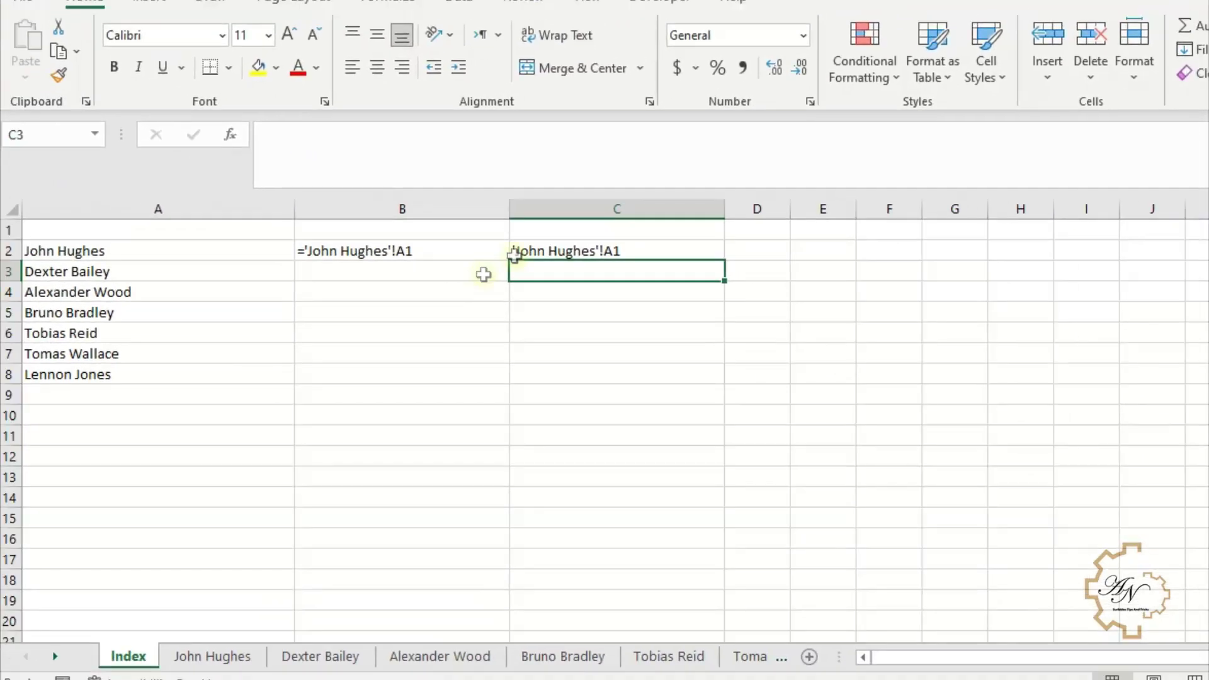
pyautogui.click(515, 259)
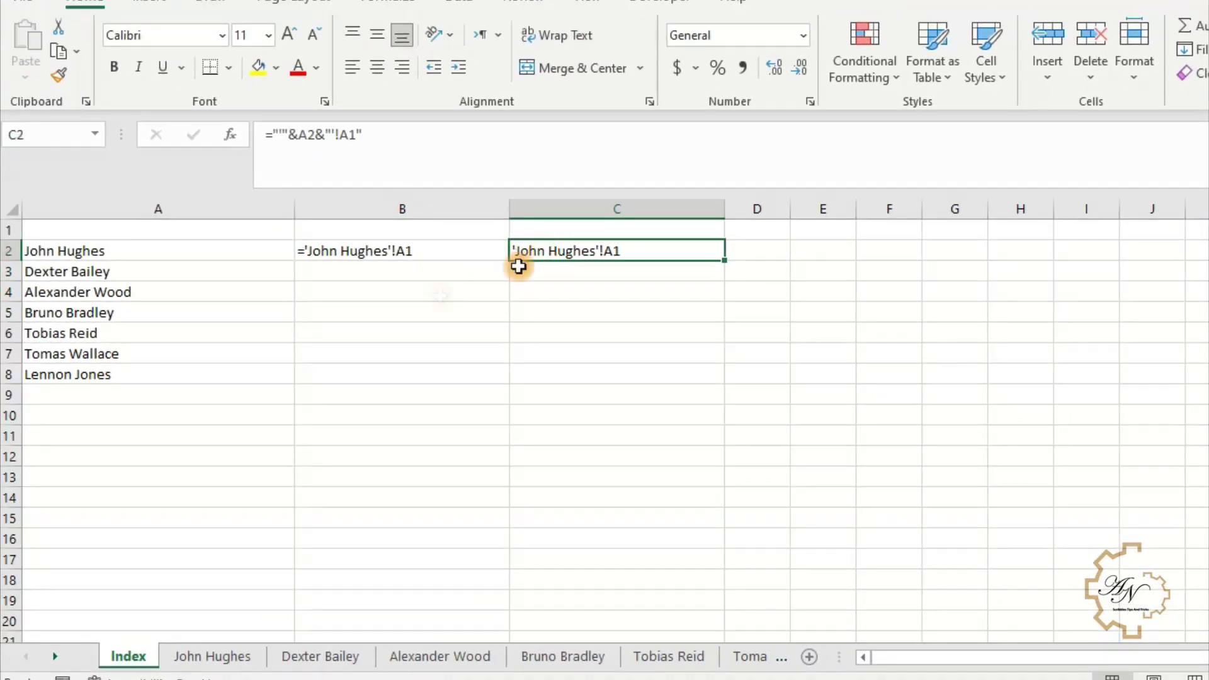
pyautogui.click(328, 249)
pyautogui.click(536, 252)
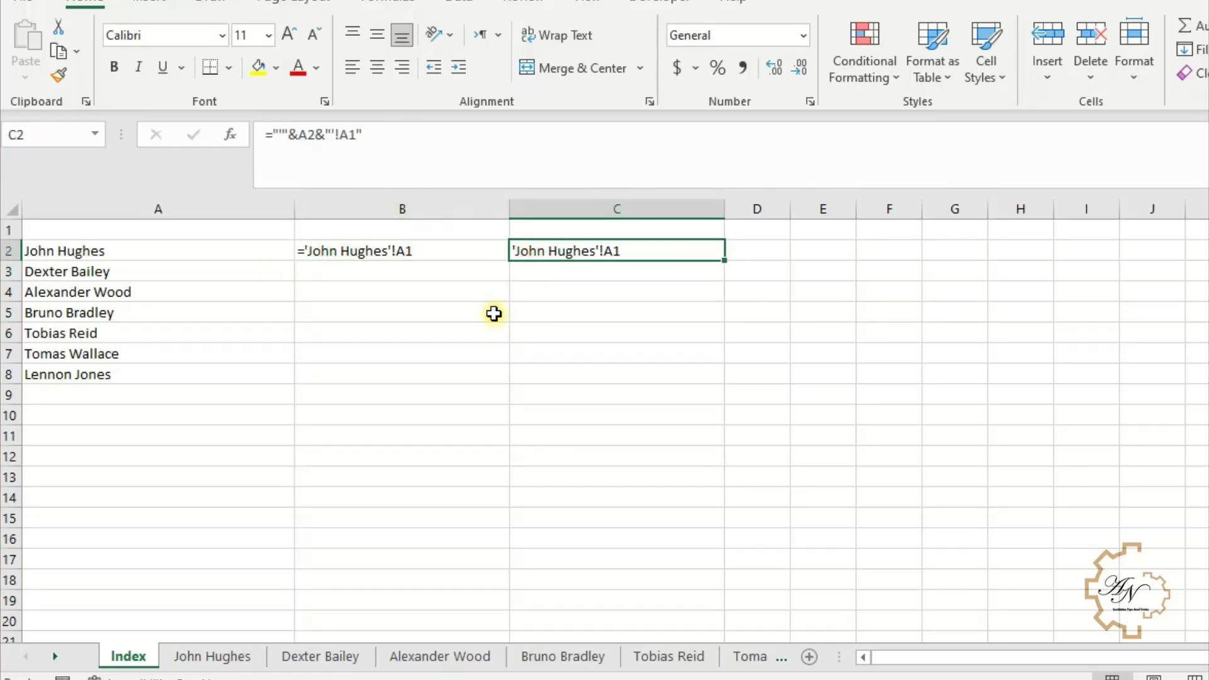
pyautogui.moveTo(364, 134); pyautogui.dragTo(231, 133)
# - Copy C2's formula into B2 and change it to ="#'"&A2&"'!A1"
pyautogui.hotkey('ctrl', 'c')
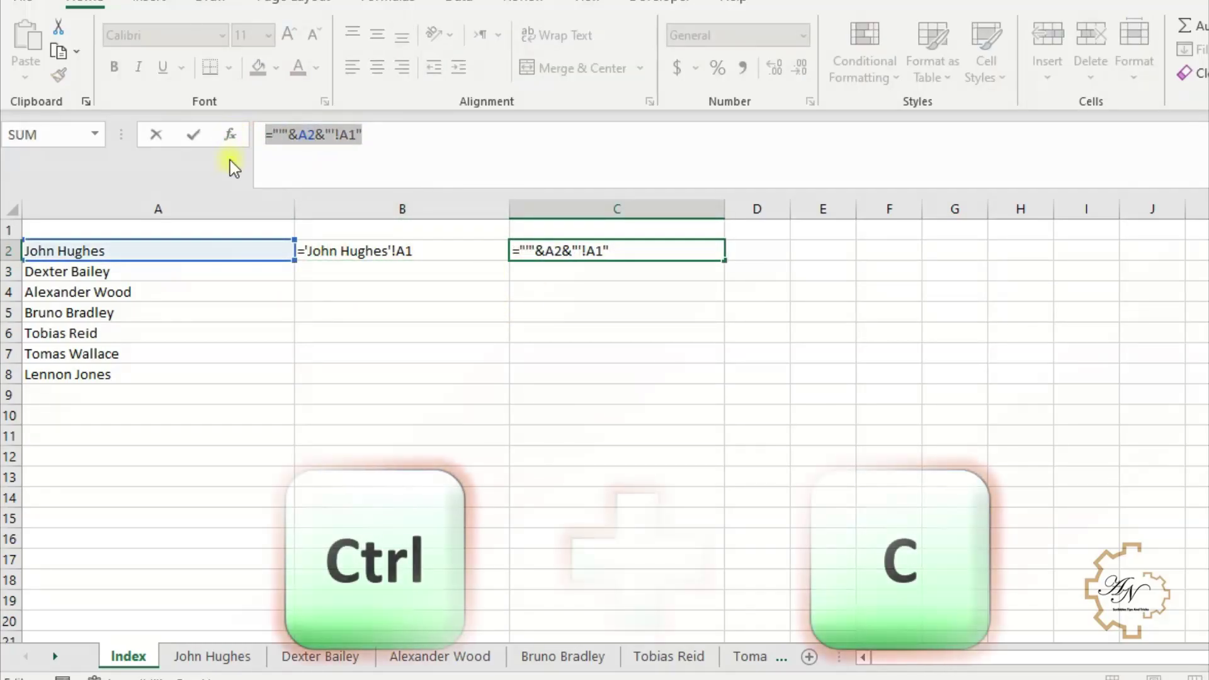
pyautogui.press('Return')
pyautogui.click(397, 255)
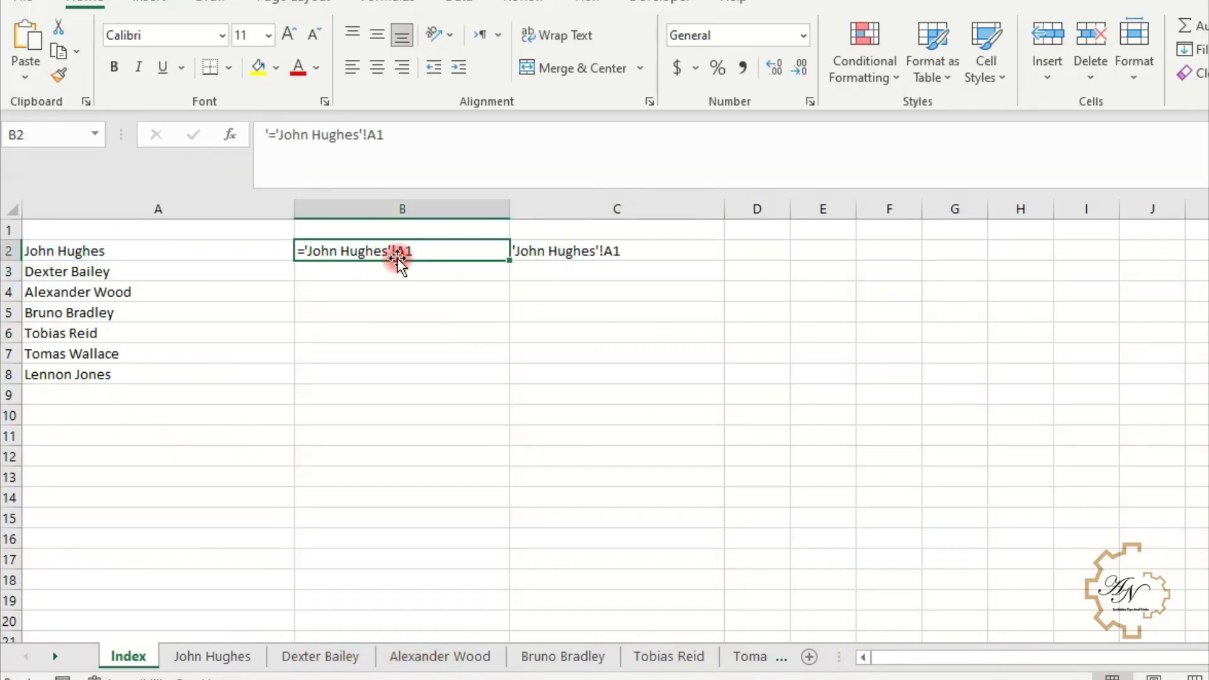
pyautogui.hotkey('ctrl', 'v')
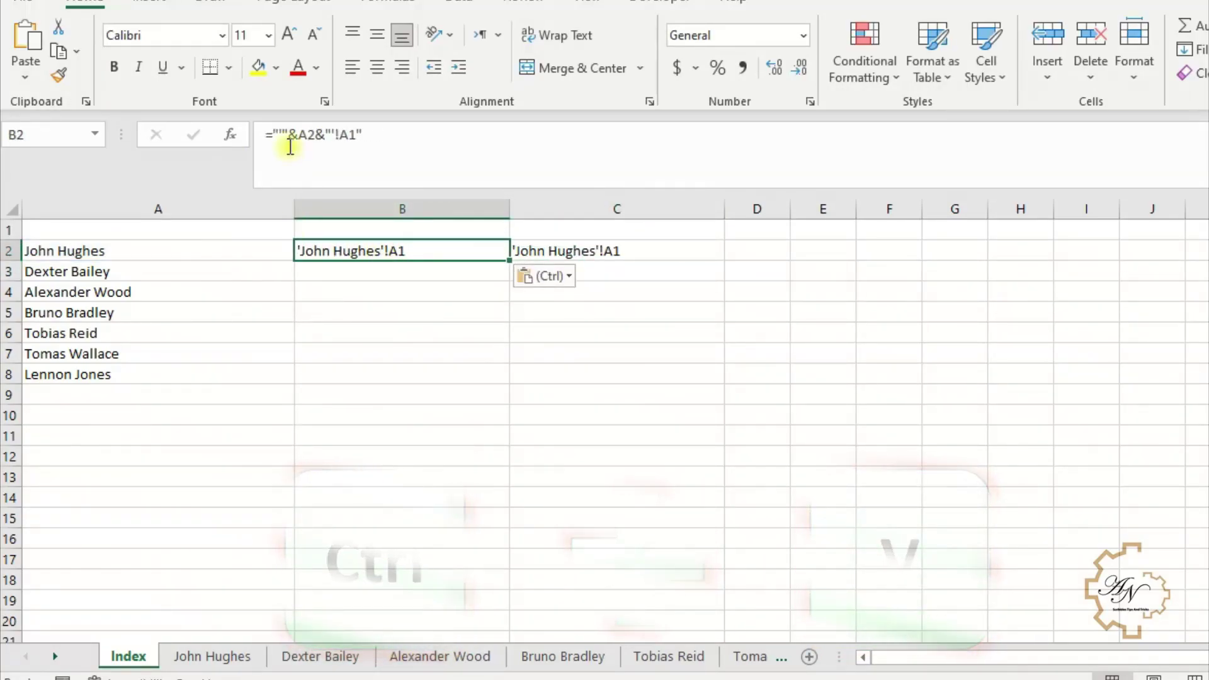
pyautogui.click(283, 132)
pyautogui.press('BackSpace')
pyautogui.write('#')
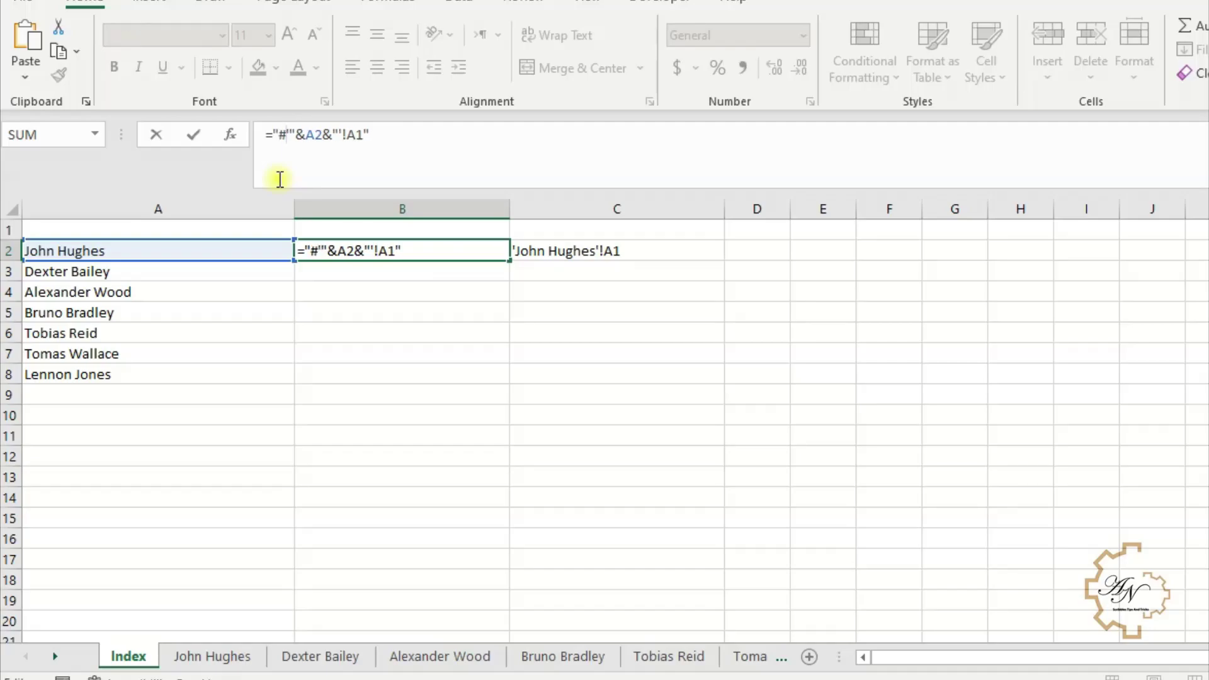
pyautogui.press('Return')
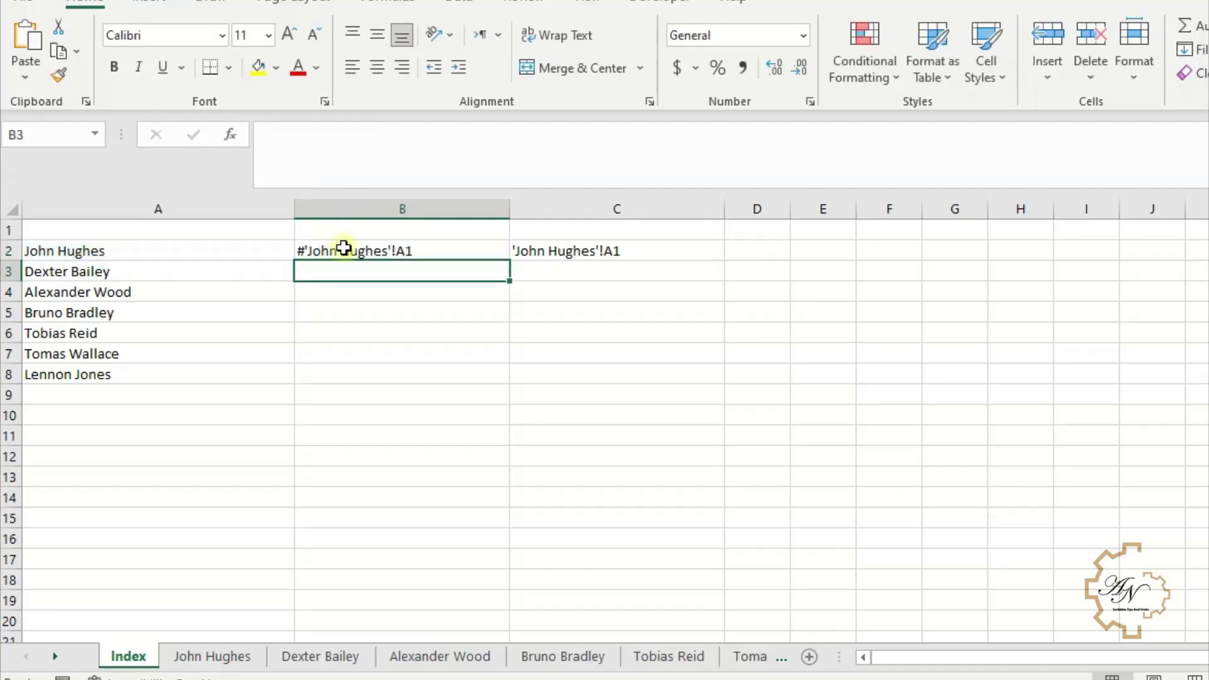
pyautogui.click(343, 247)
pyautogui.click(275, 134)
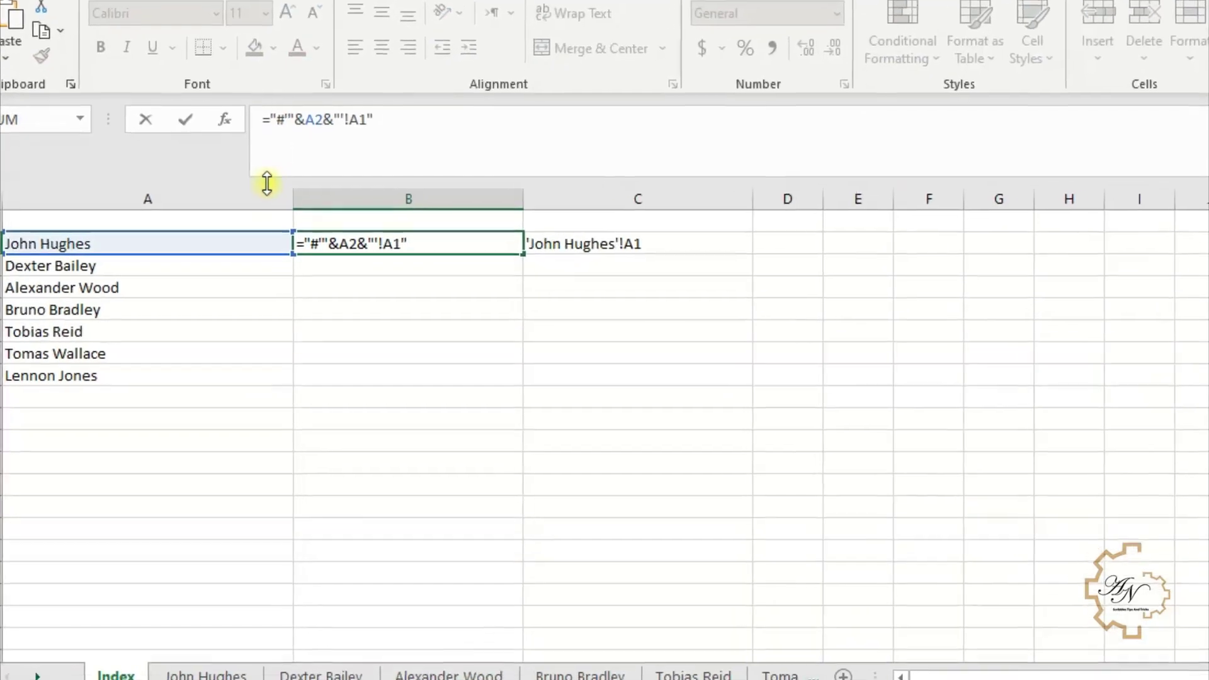
# - Wrap B2's address in HYPERLINK with A2 as the link text and test the link
pyautogui.write('hy')
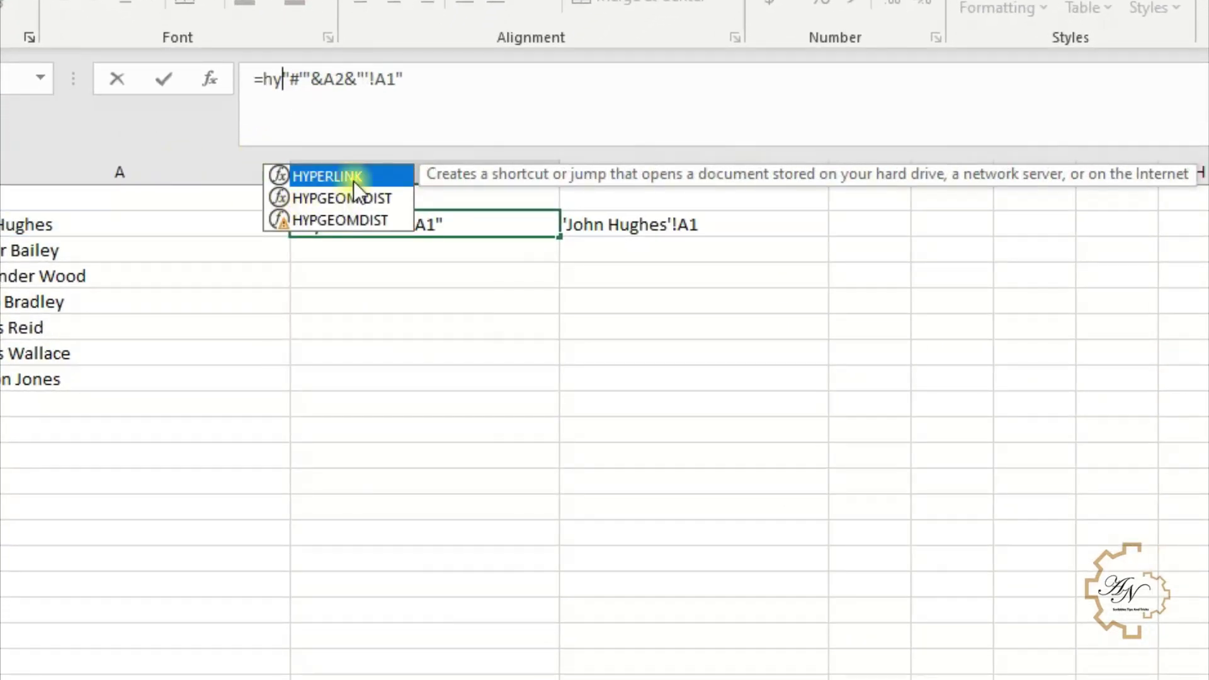
pyautogui.doubleClick(350, 175)
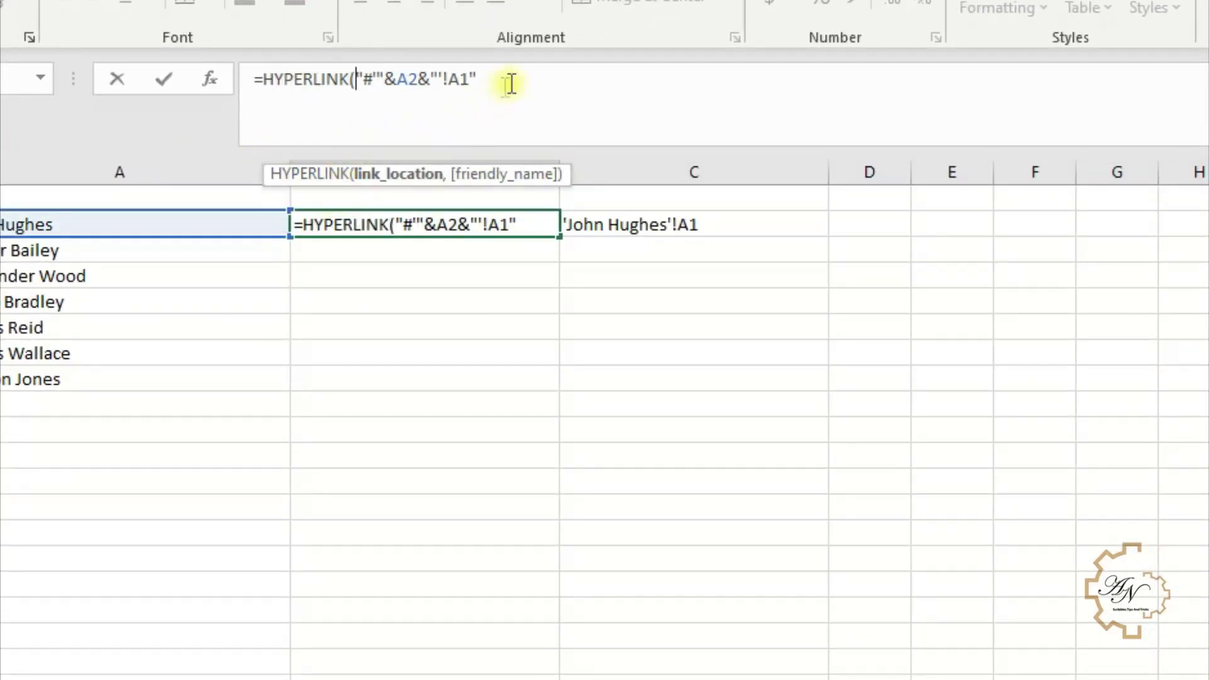
pyautogui.write(',')
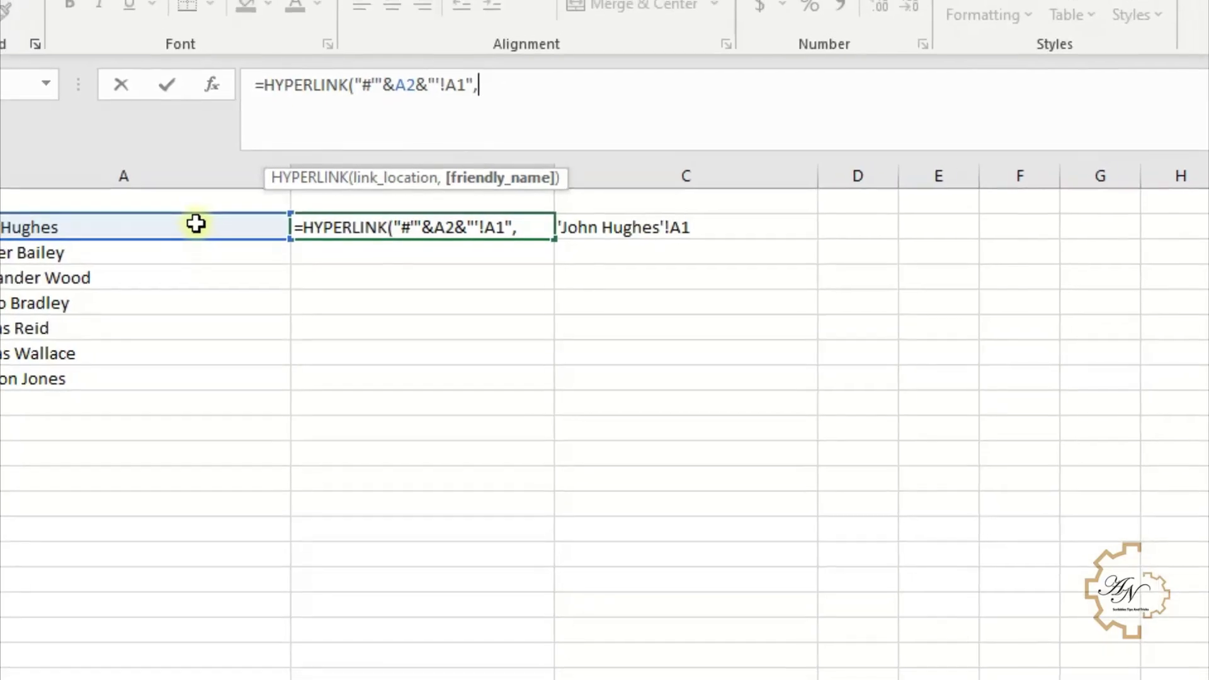
pyautogui.click(194, 220)
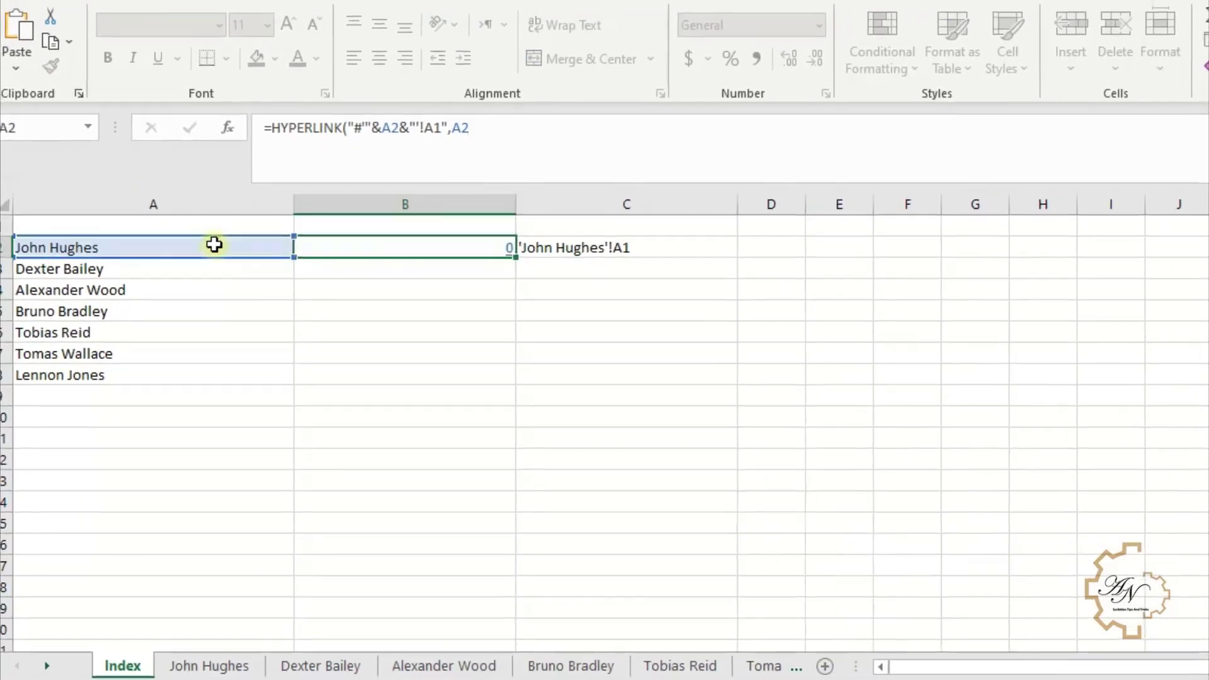
pyautogui.press('Return')
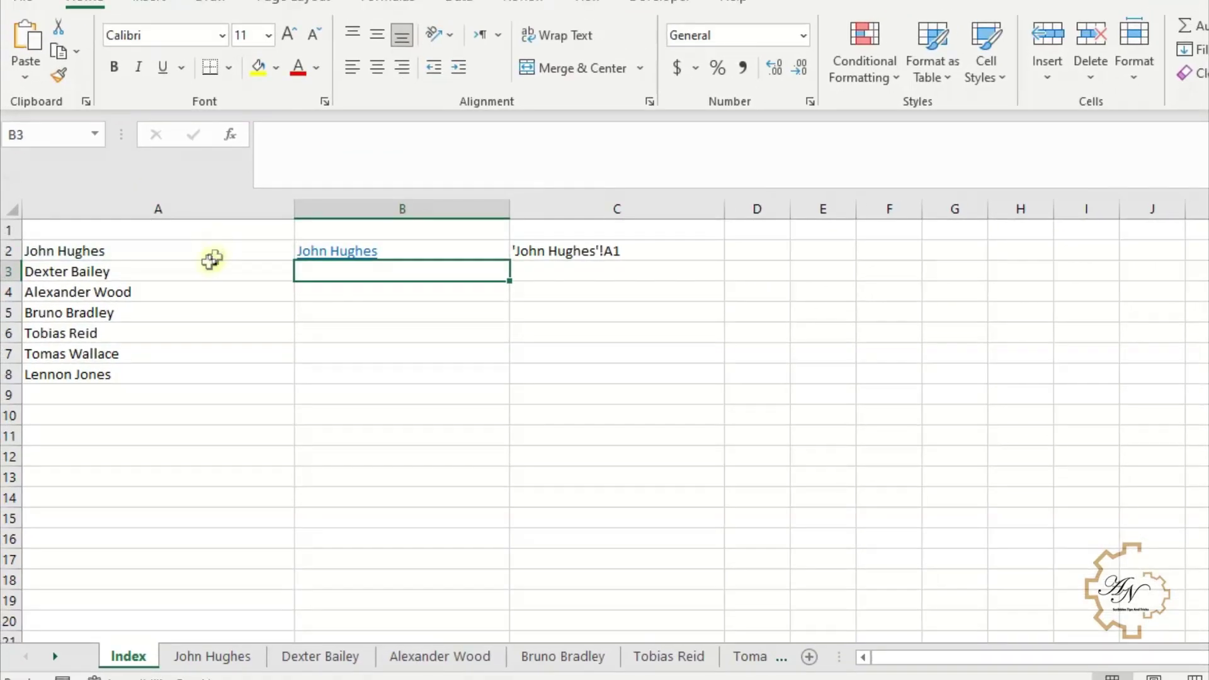
pyautogui.click(338, 250)
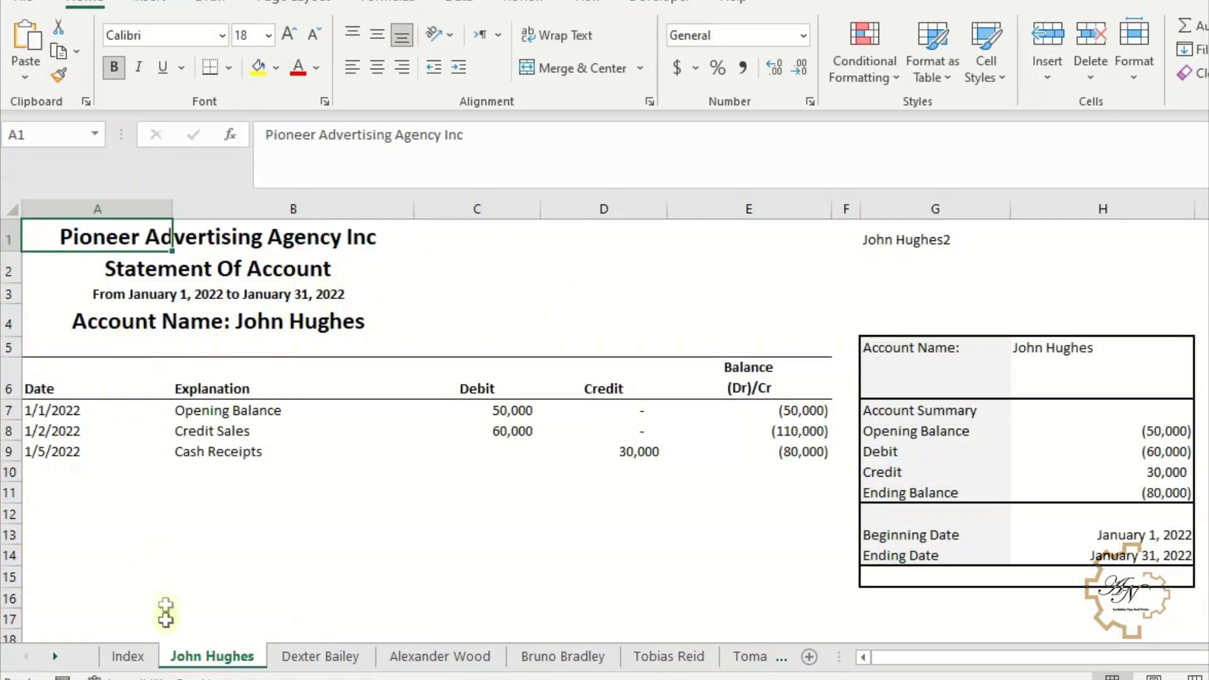
pyautogui.click(129, 656)
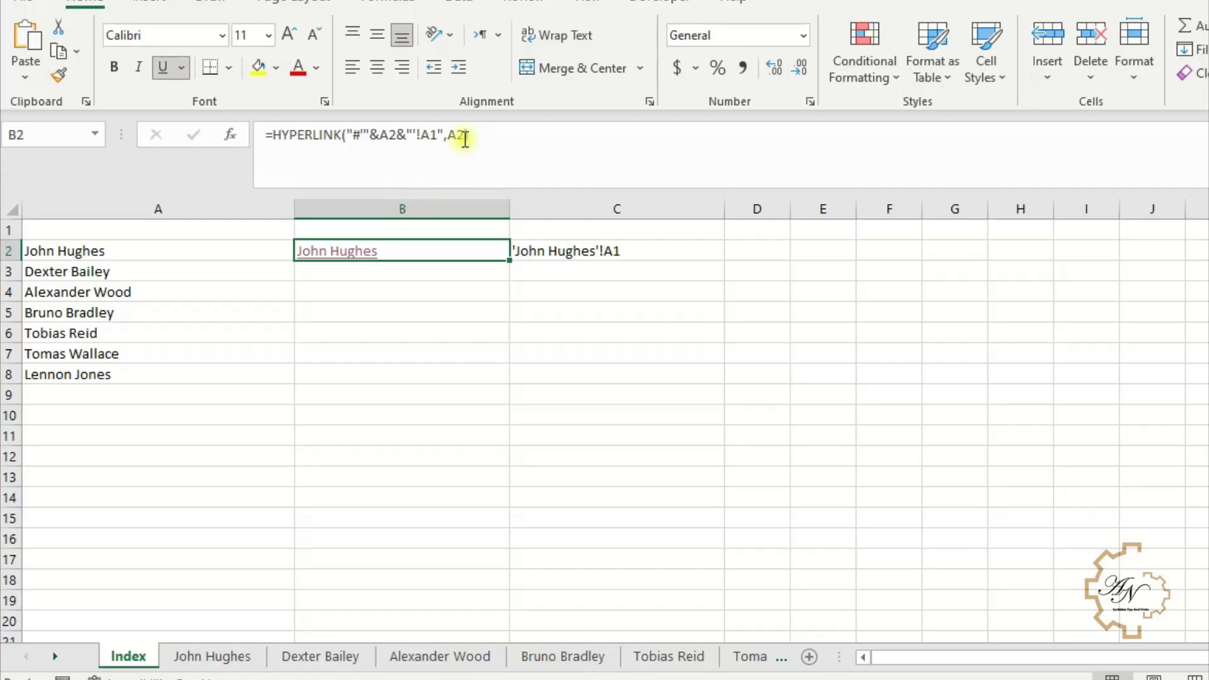
# - Remove the link-text argument, test the link again, then add A2 back as link text
pyautogui.click(464, 137)
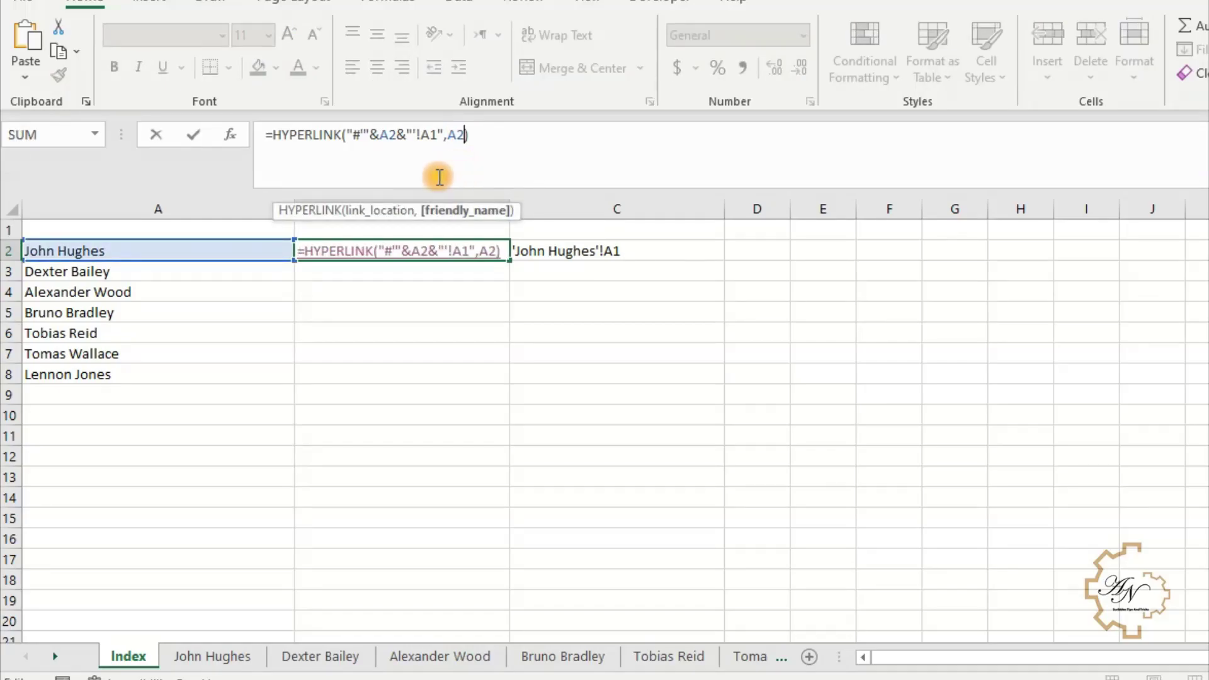
pyautogui.press('BackSpace')
pyautogui.press('BackSpace')
pyautogui.press('BackSpace')
pyautogui.press('Return')
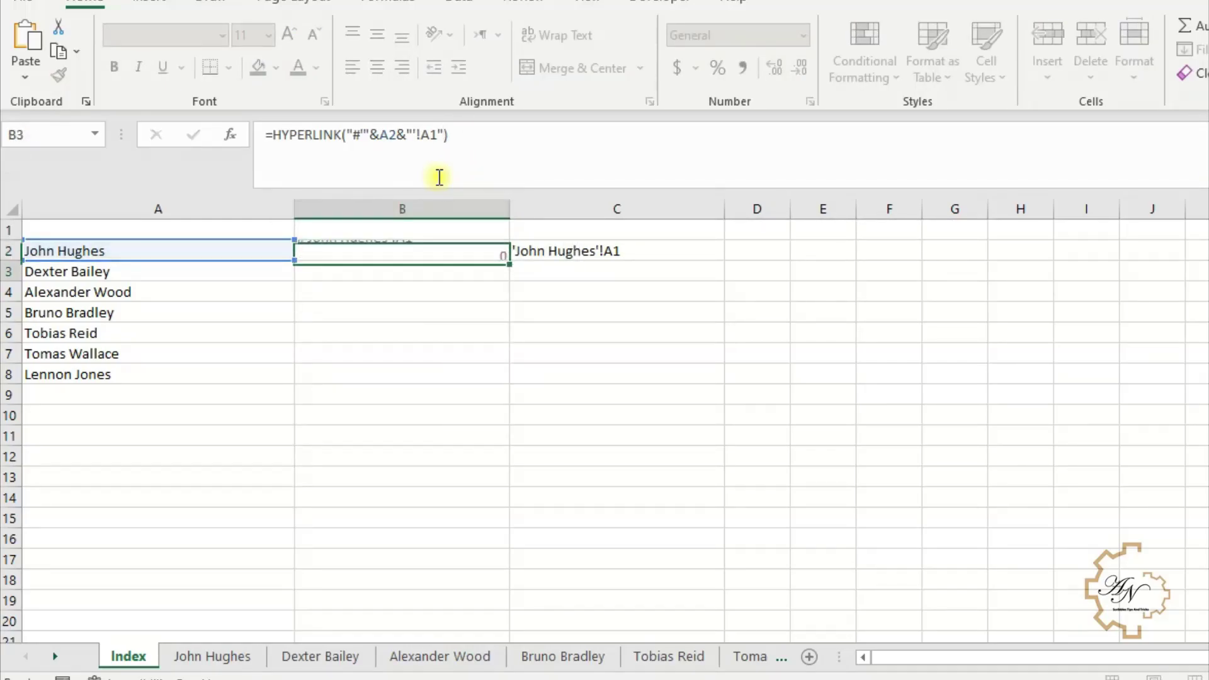
pyautogui.click(374, 254)
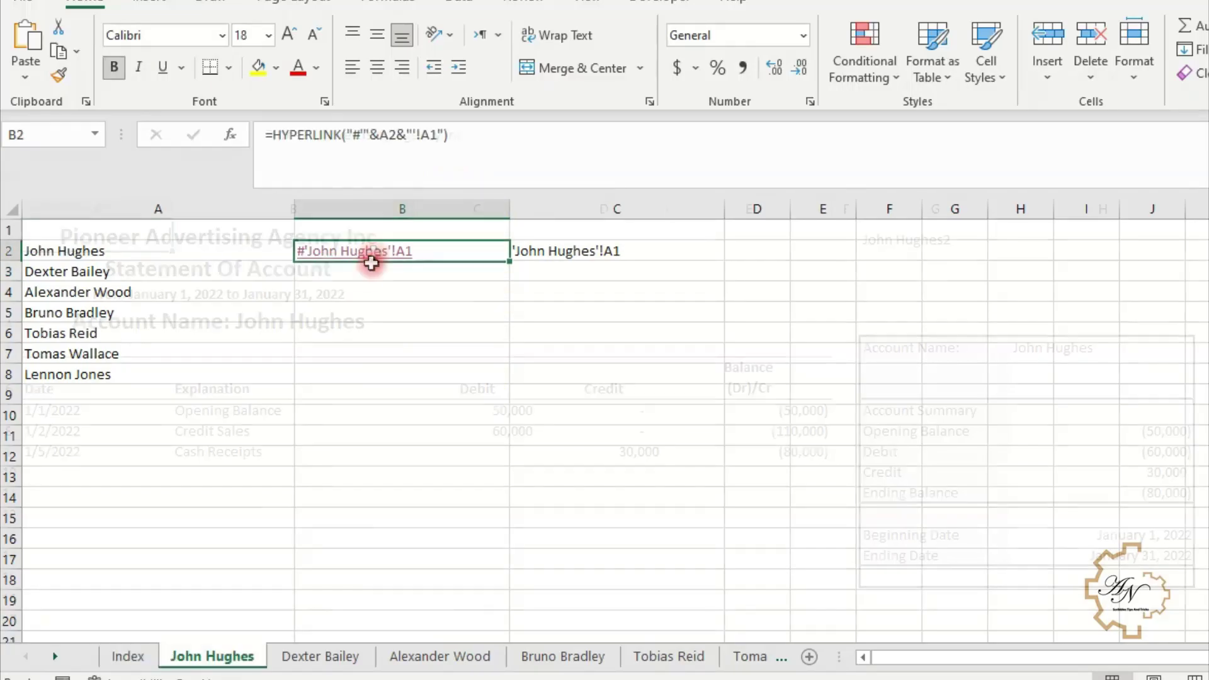
pyautogui.click(150, 665)
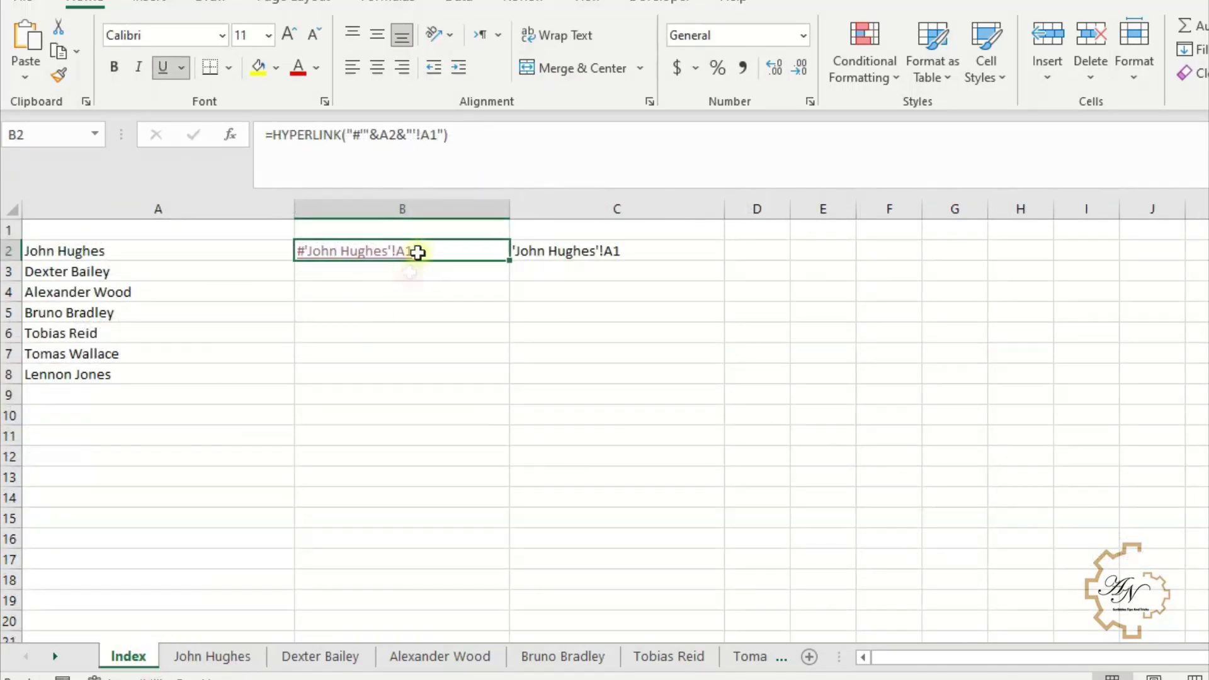
pyautogui.click(443, 135)
pyautogui.write(',')
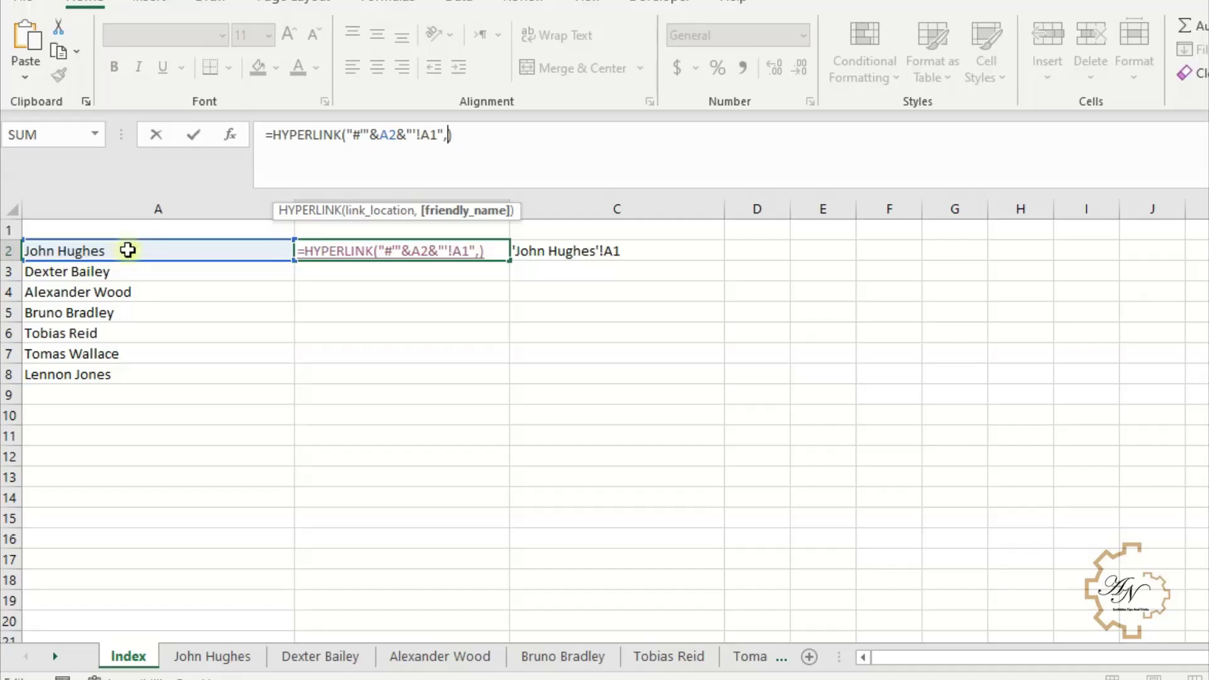
pyautogui.click(128, 250)
pyautogui.press('Return')
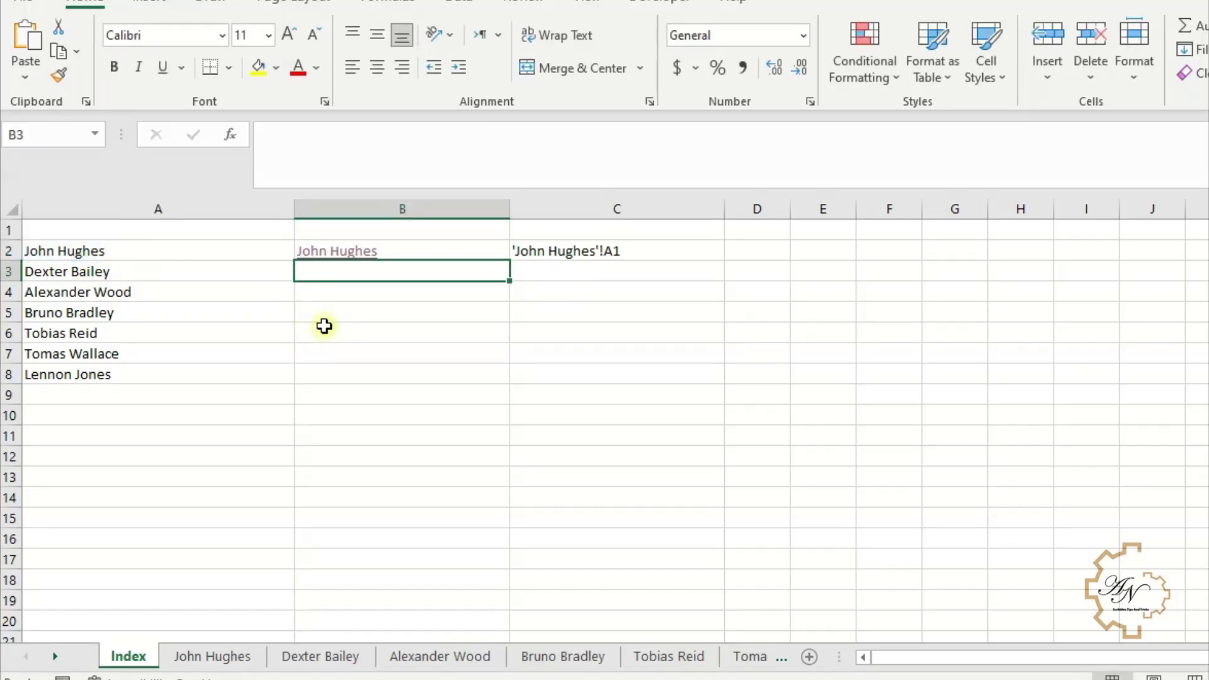
pyautogui.click(348, 255)
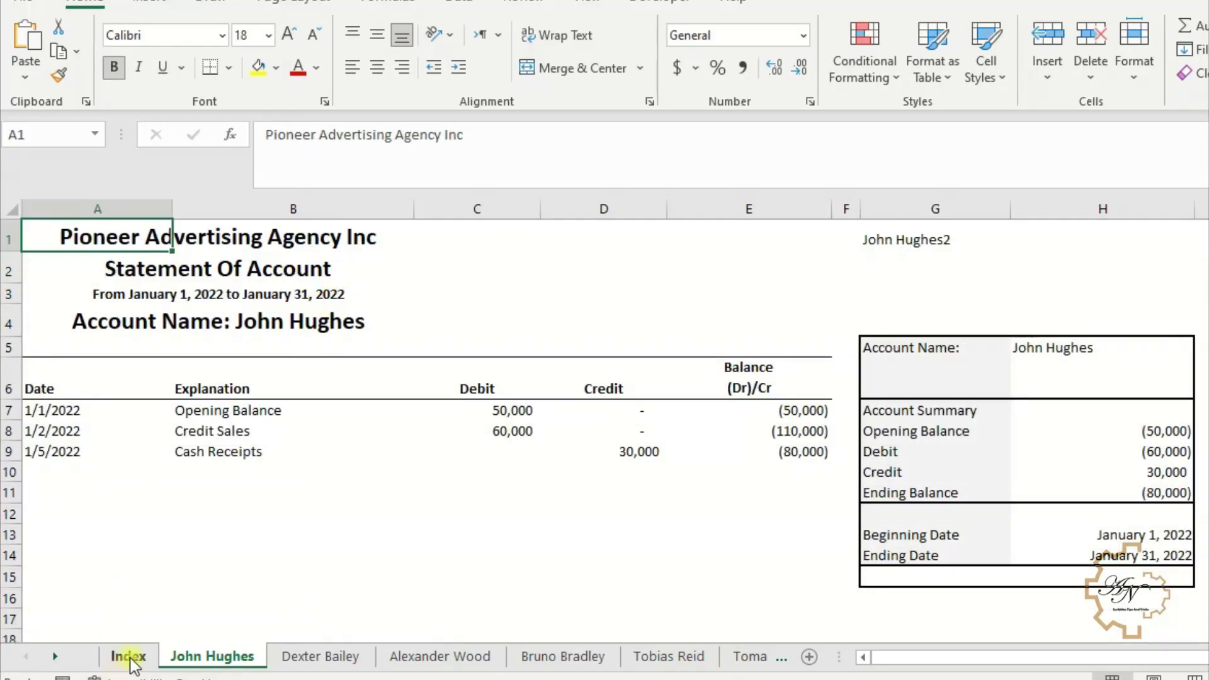
pyautogui.click(127, 656)
pyautogui.click(485, 248)
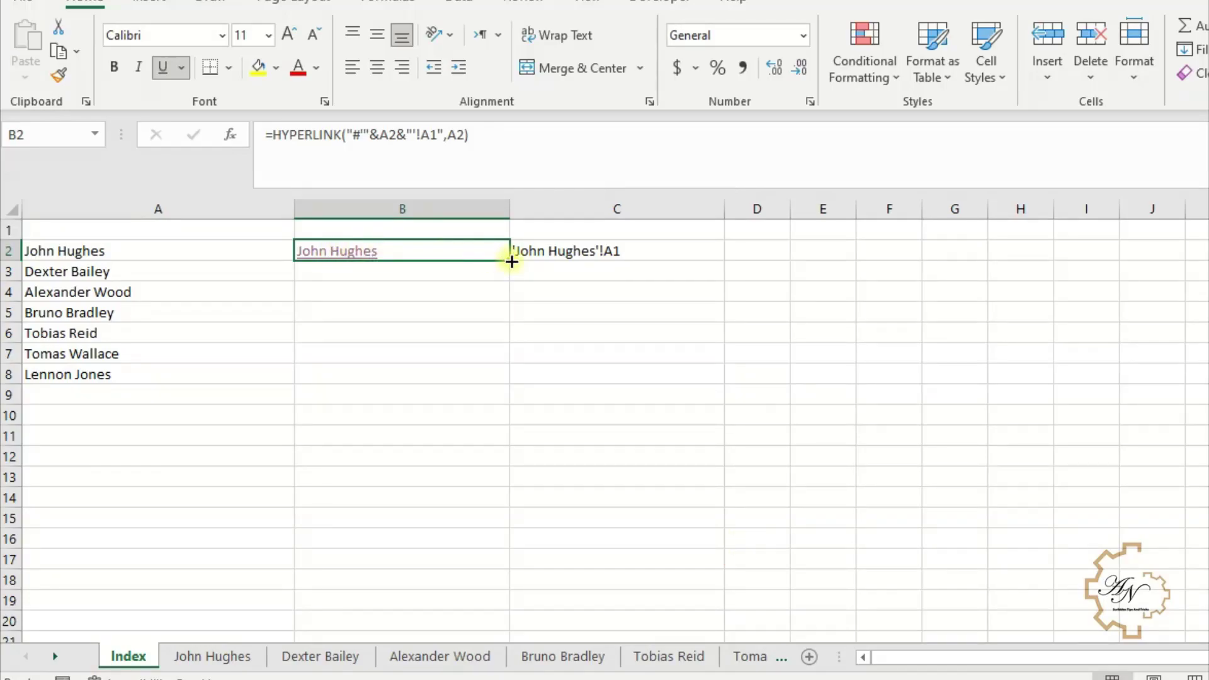
pyautogui.moveTo(511, 261); pyautogui.dragTo(518, 407)
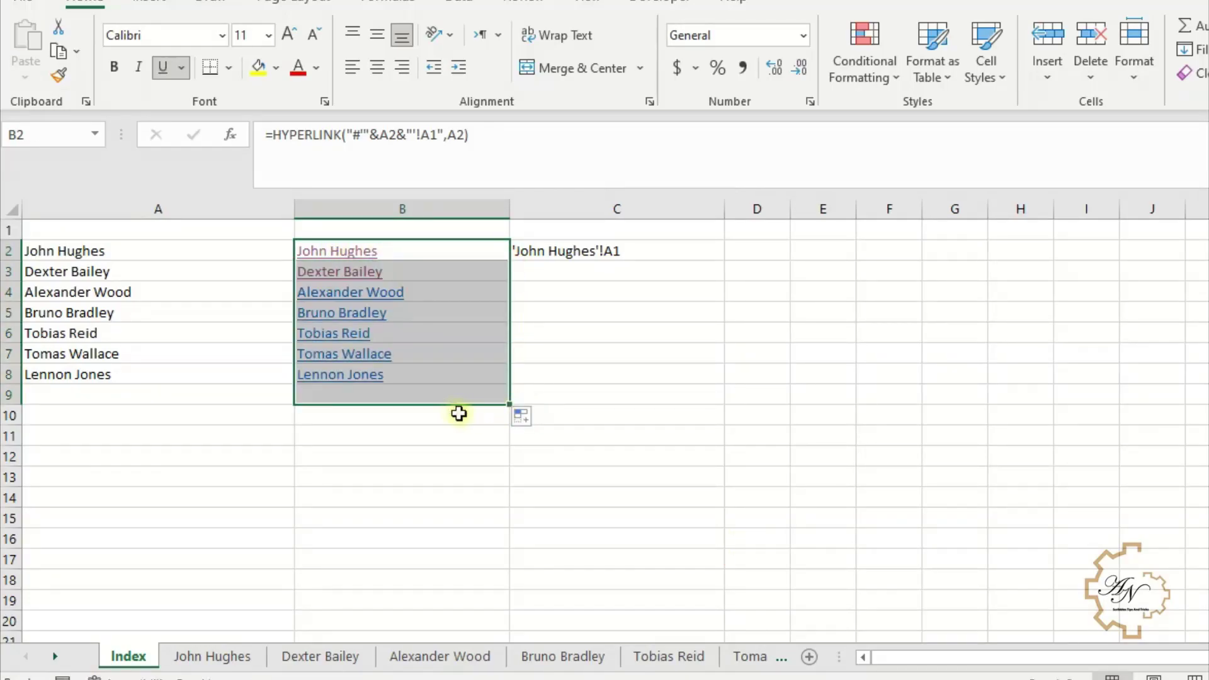
pyautogui.click(354, 377)
# - Inspect B2's link formula and copy A2's IFERROR/LEFT/TEXTJOIN sheet-name expression
pyautogui.click(265, 267)
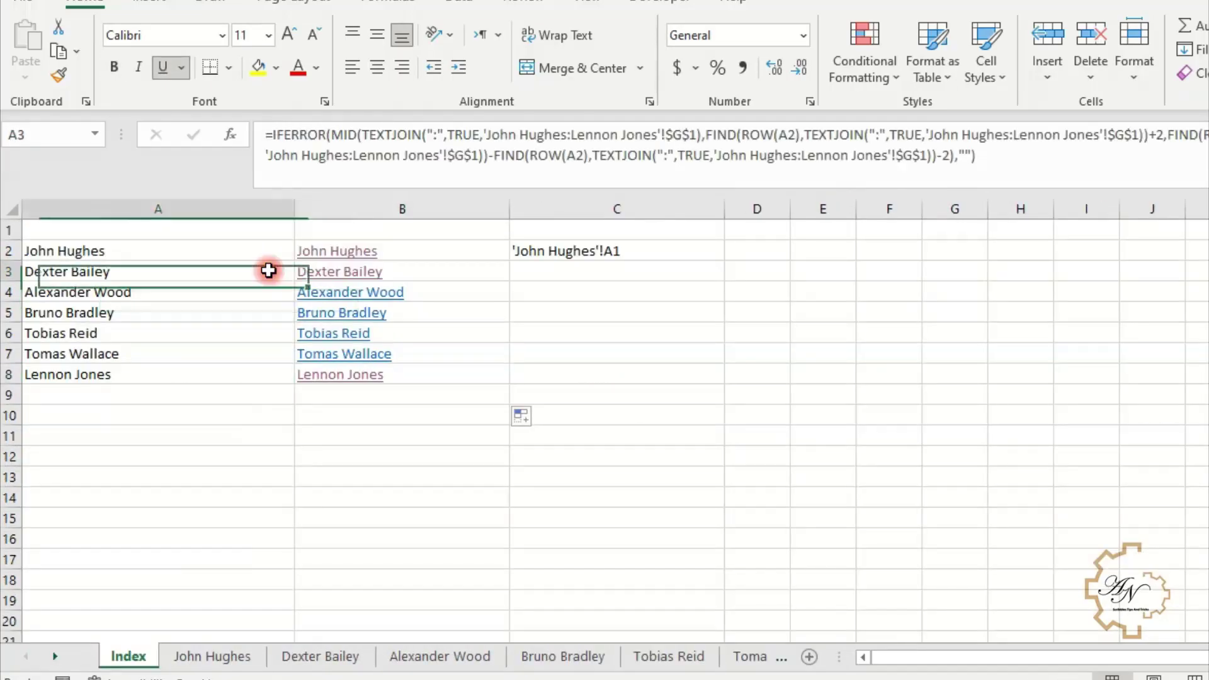
pyautogui.click(270, 248)
pyautogui.click(413, 246)
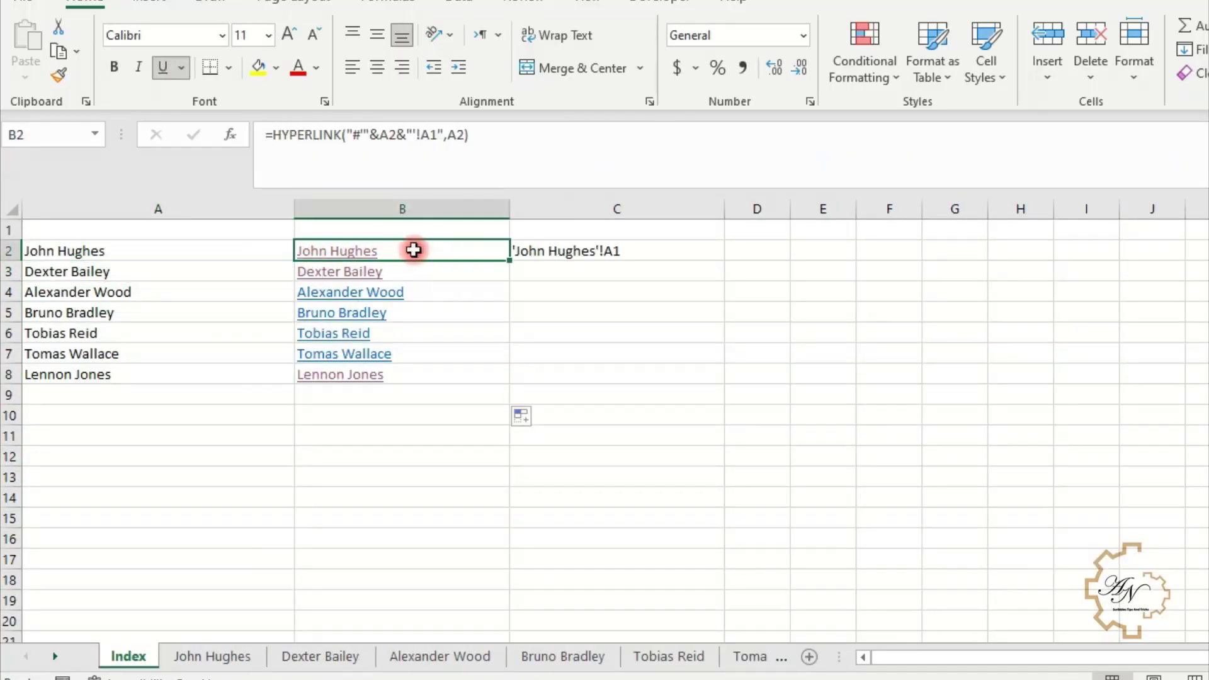
pyautogui.click(432, 138)
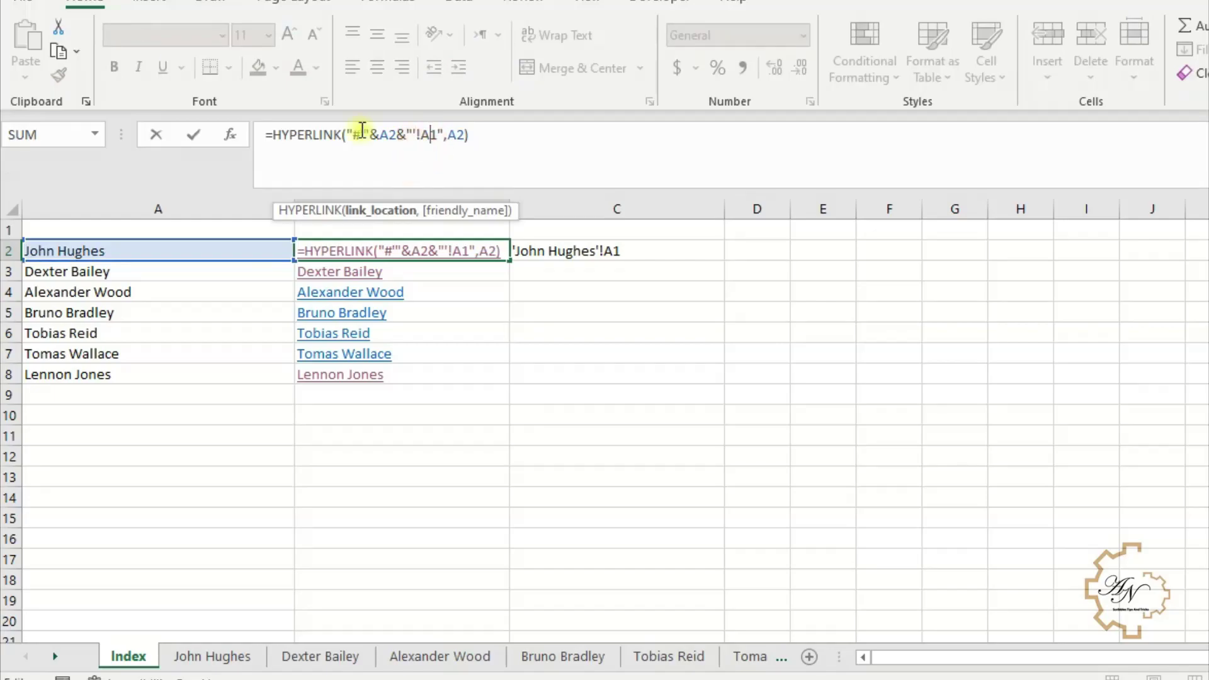
pyautogui.click(457, 137)
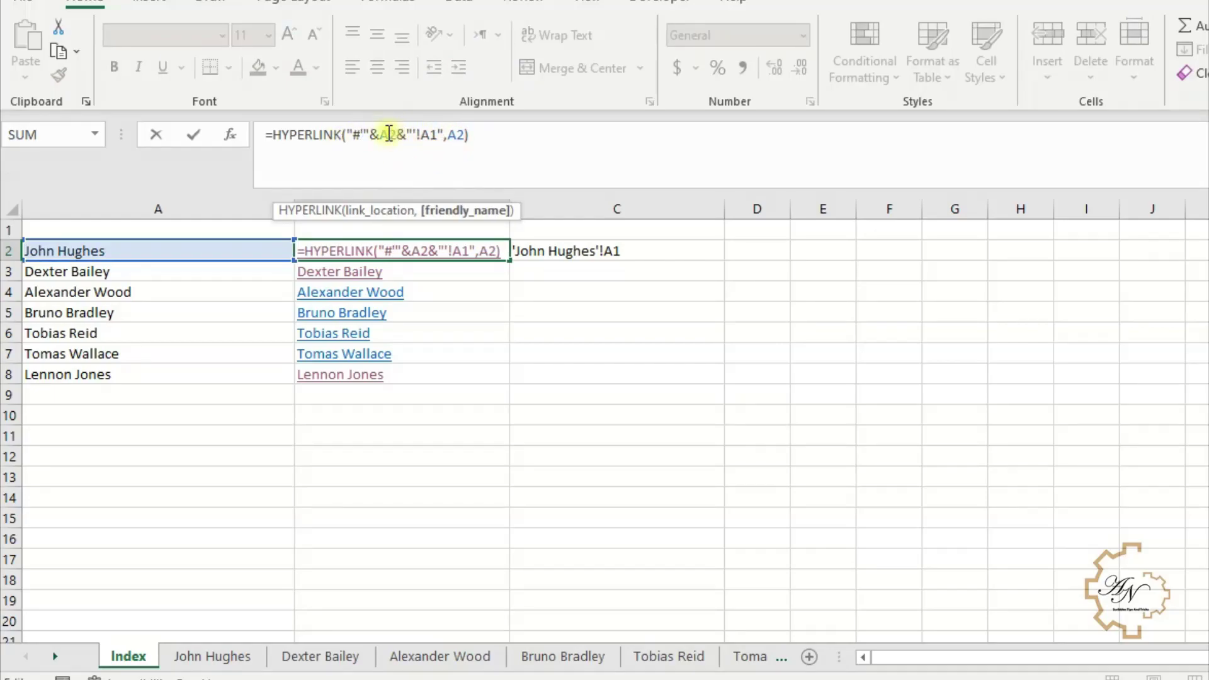
pyautogui.click(389, 134)
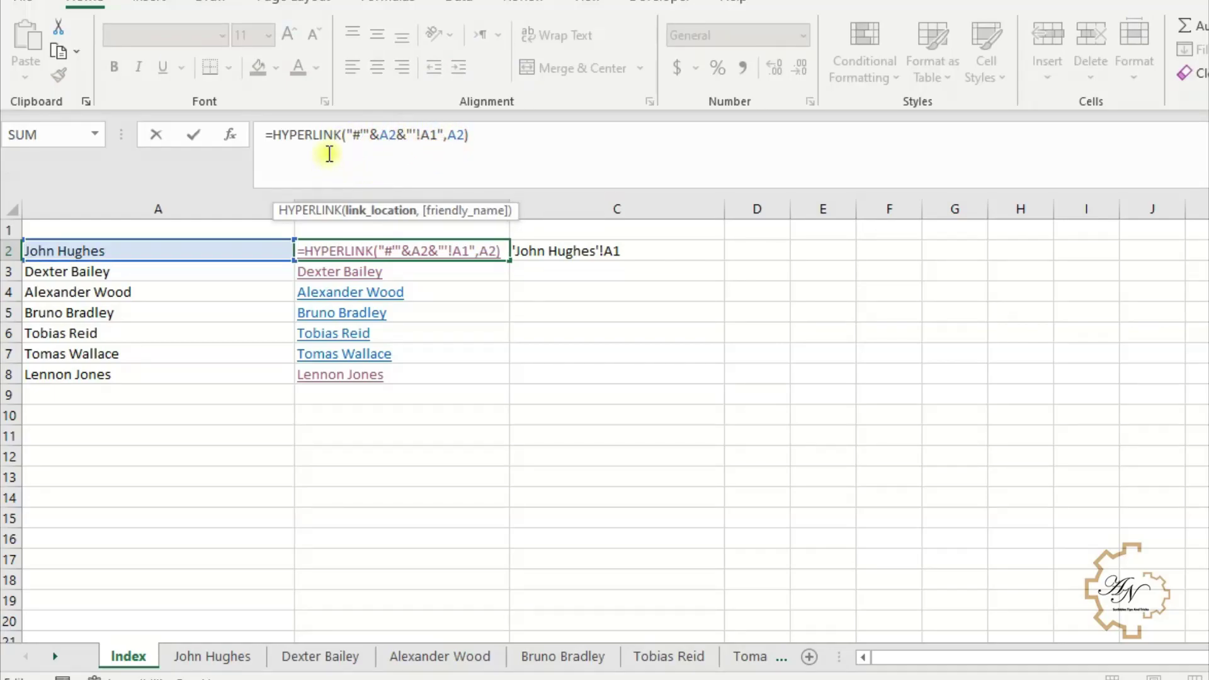
pyautogui.press('Return')
pyautogui.click(232, 253)
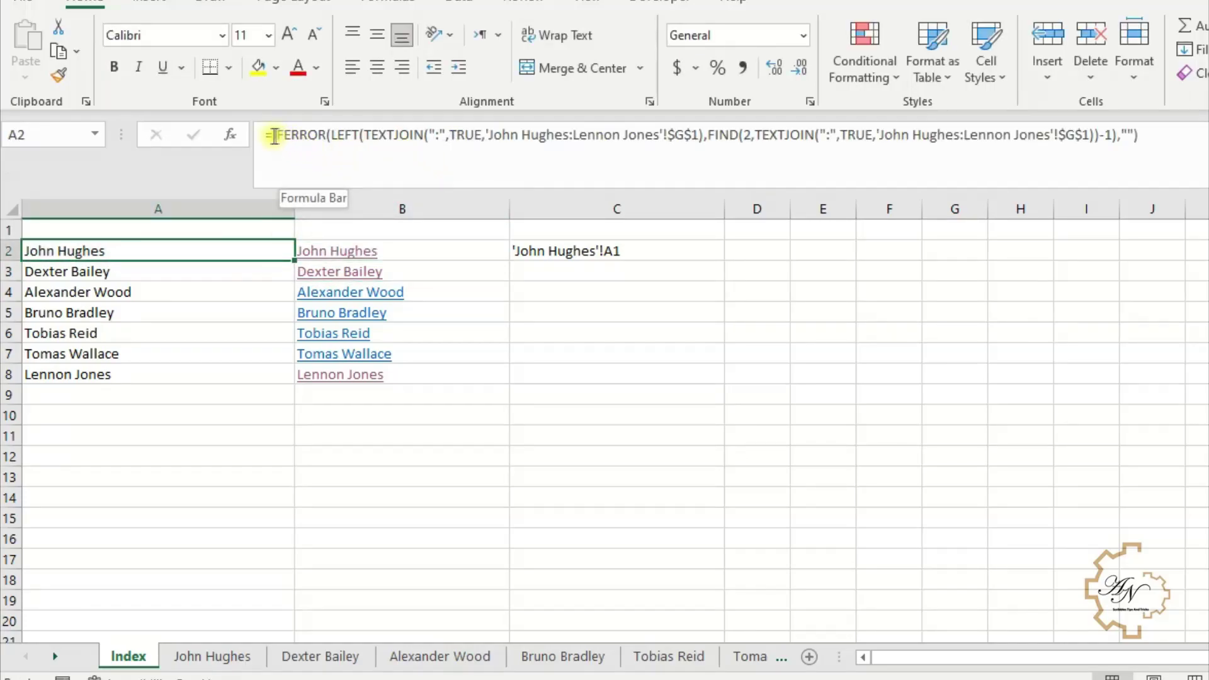
pyautogui.moveTo(275, 137); pyautogui.dragTo(1154, 122)
pyautogui.hotkey('ctrl', 'c')
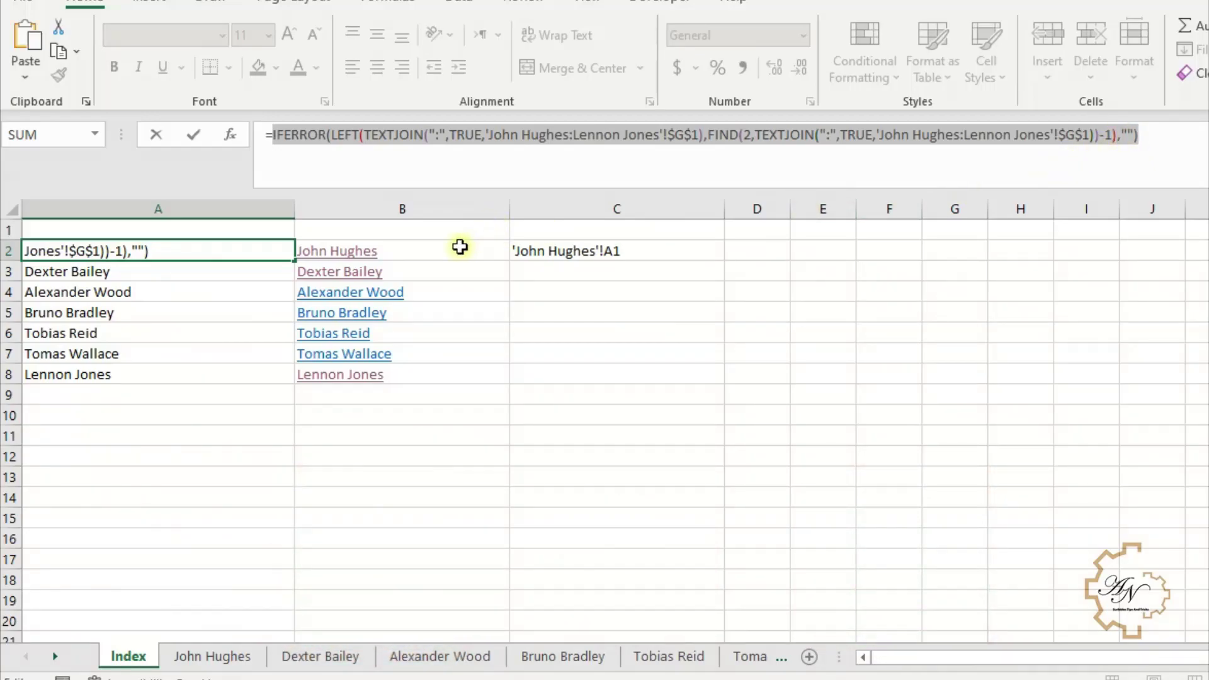
pyautogui.press('End')
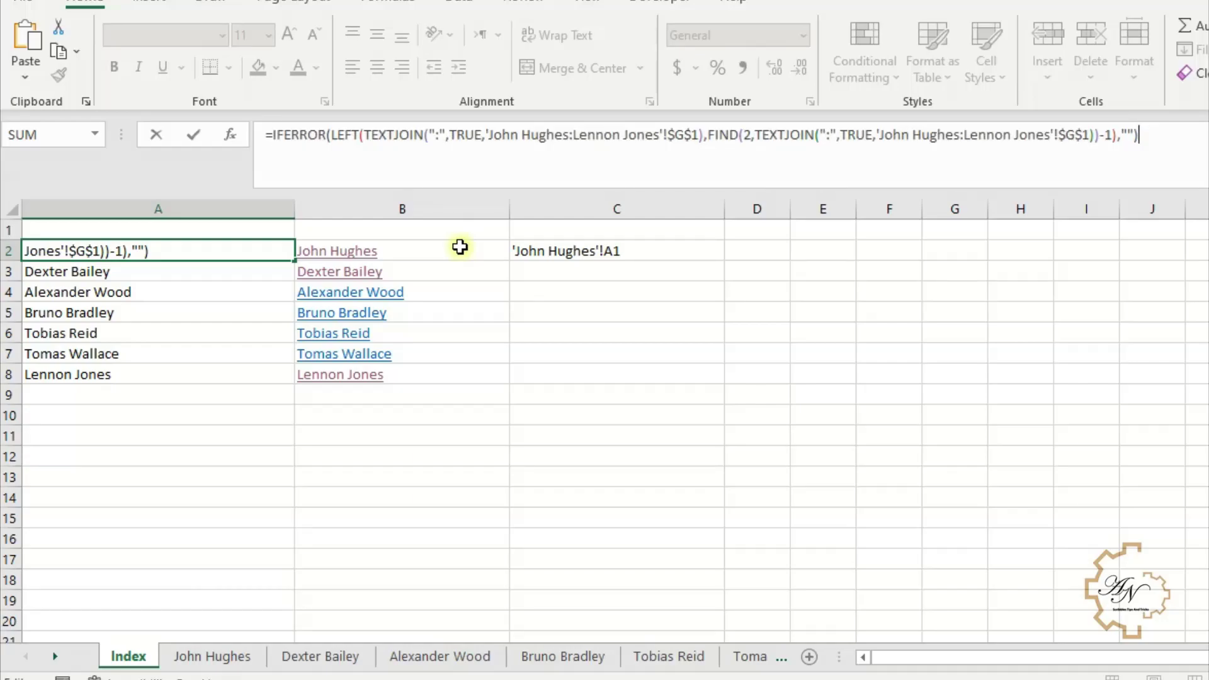
pyautogui.press('Return')
pyautogui.press('Up')
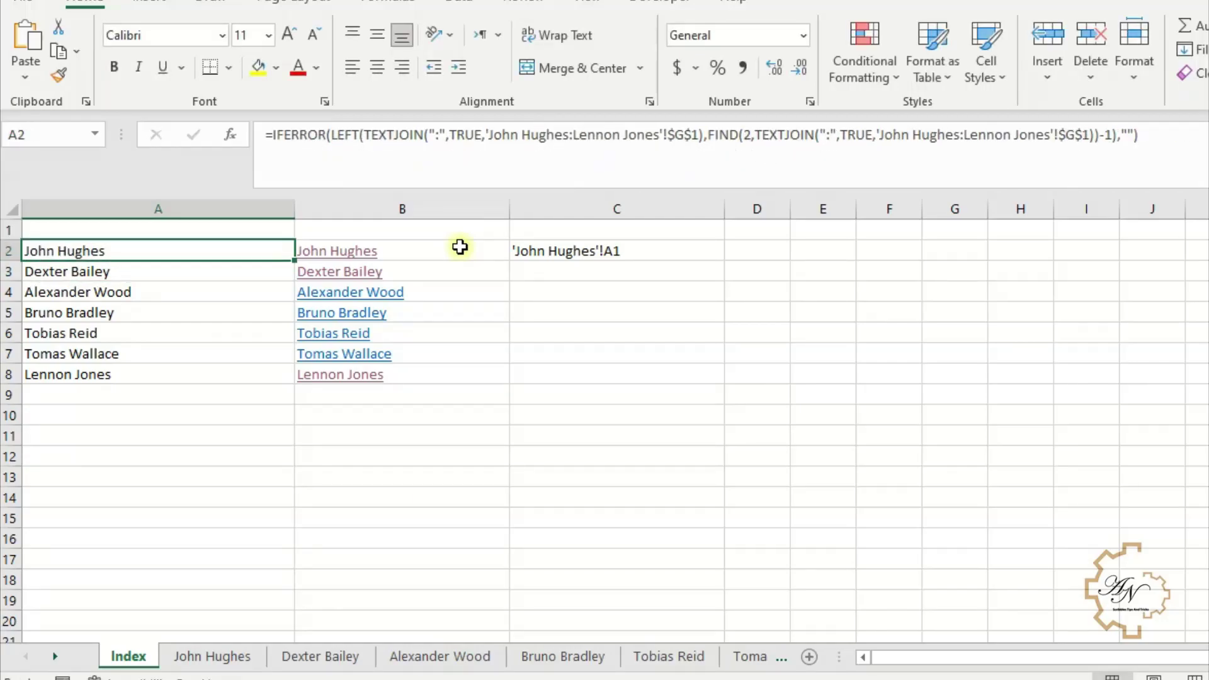
# - Replace both A2 references in B2's HYPERLINK formula with the copied name expression
pyautogui.click(459, 247)
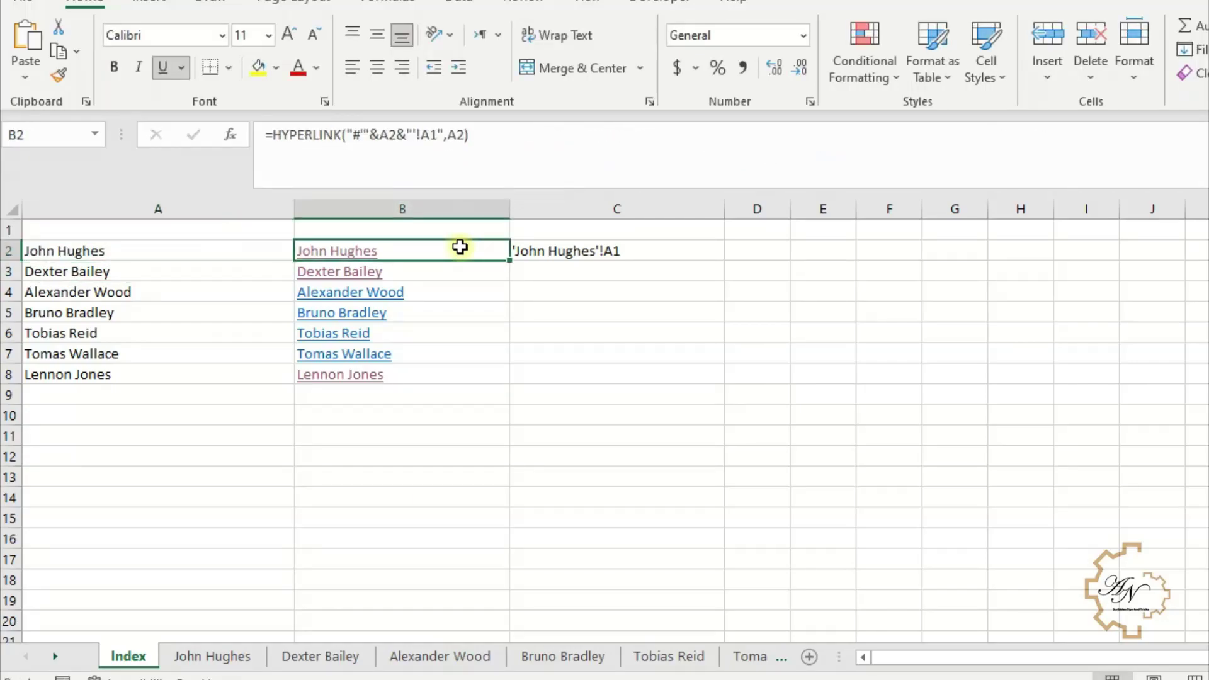
pyautogui.click(391, 135)
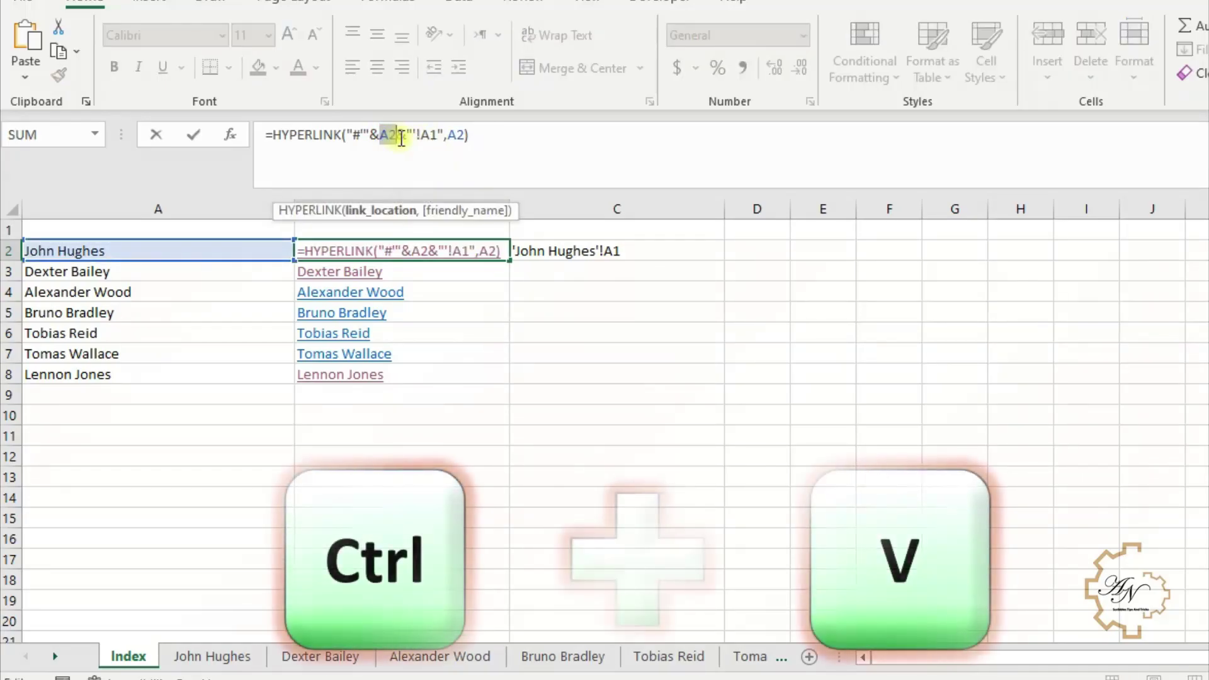
pyautogui.hotkey('ctrl', 'v')
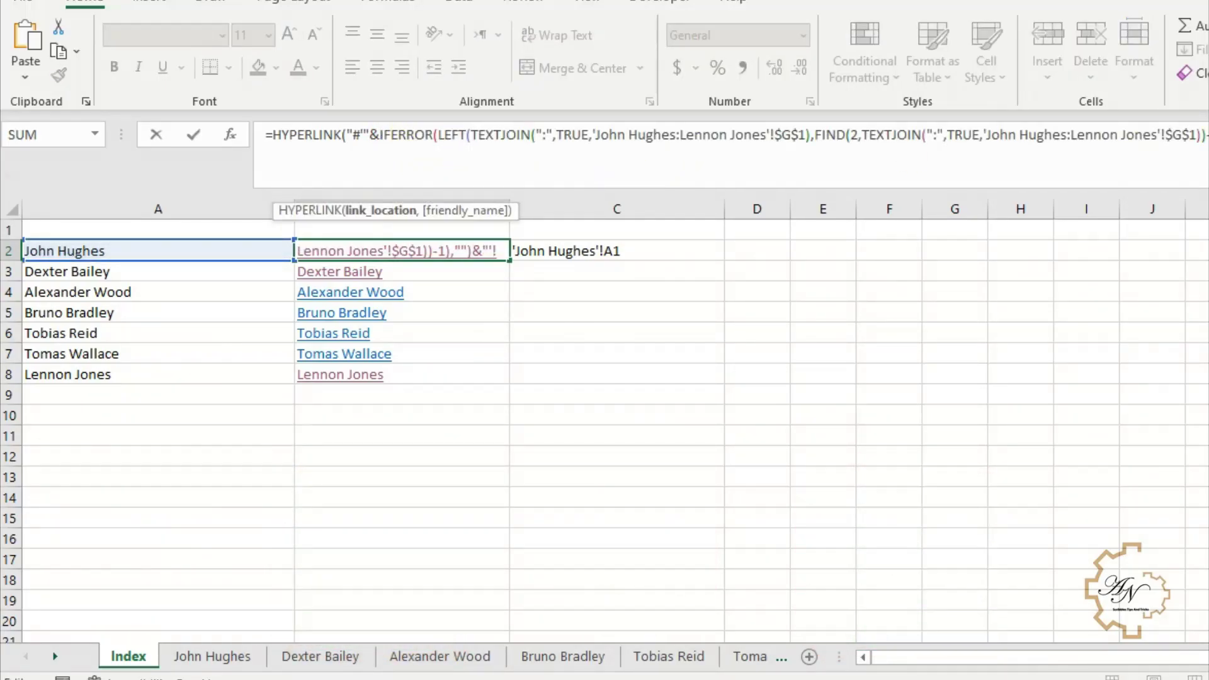
pyautogui.hotkey('ctrl', 'v')
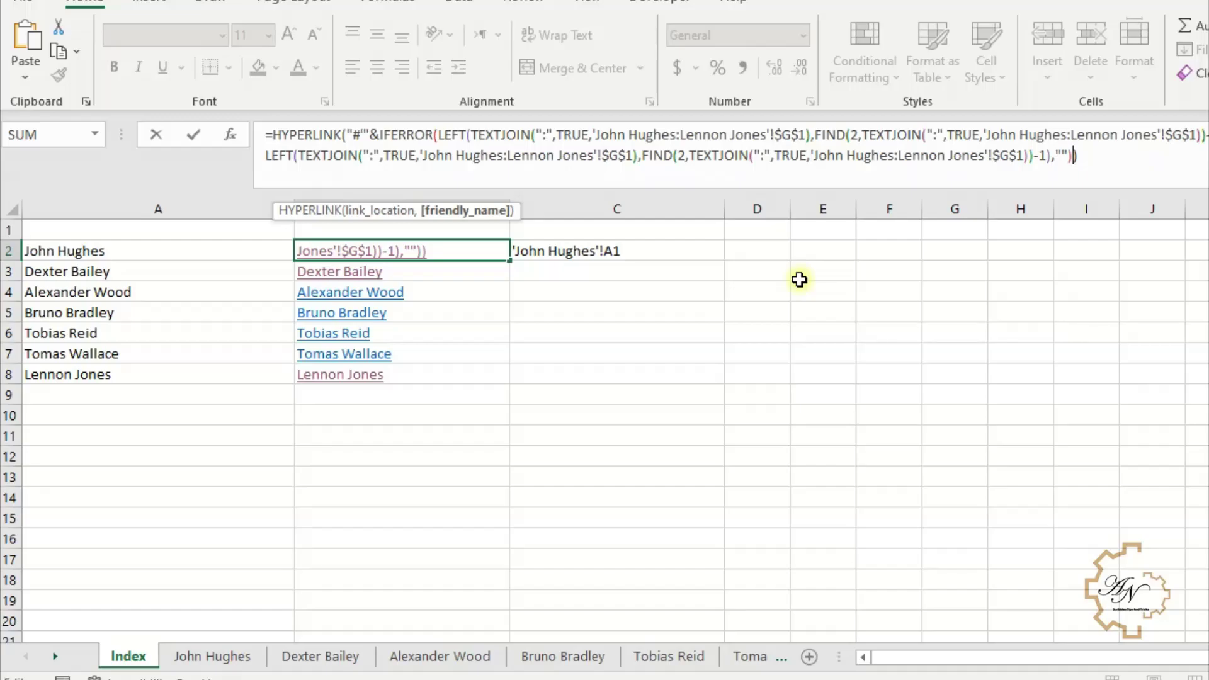
pyautogui.press('Return')
pyautogui.click(419, 251)
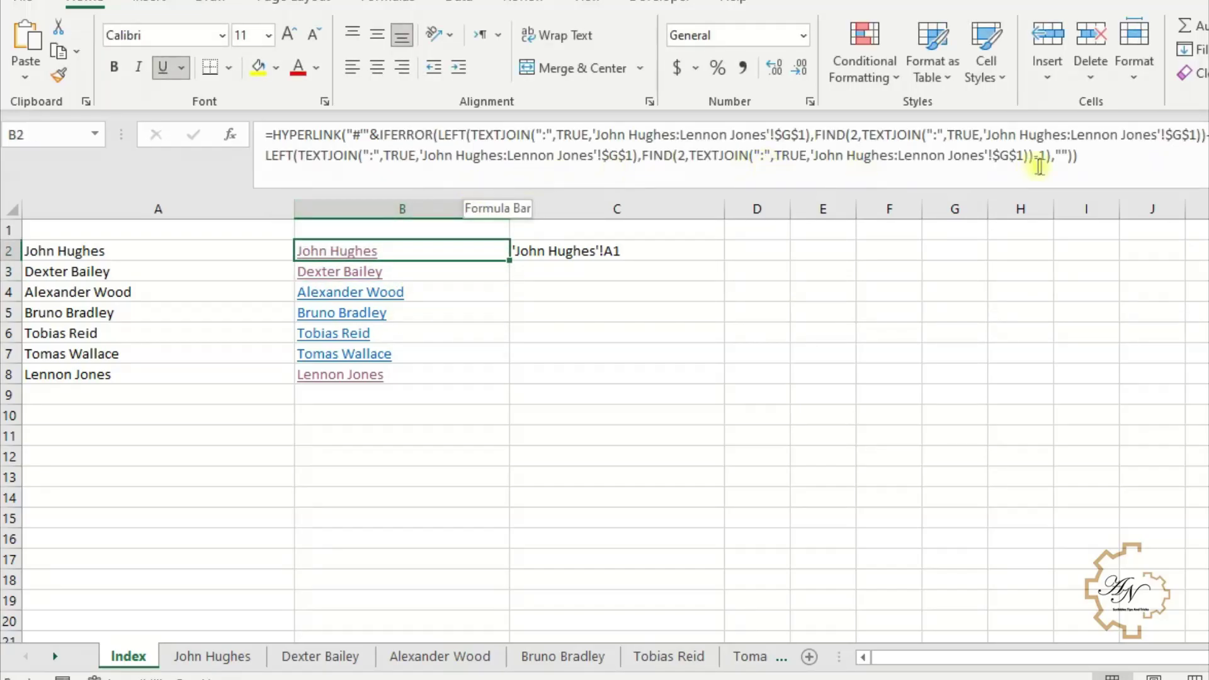
pyautogui.click(1094, 161)
pyautogui.hotkey('ctrl', 'shift', 'Home')
pyautogui.hotkey('ctrl', 'c')
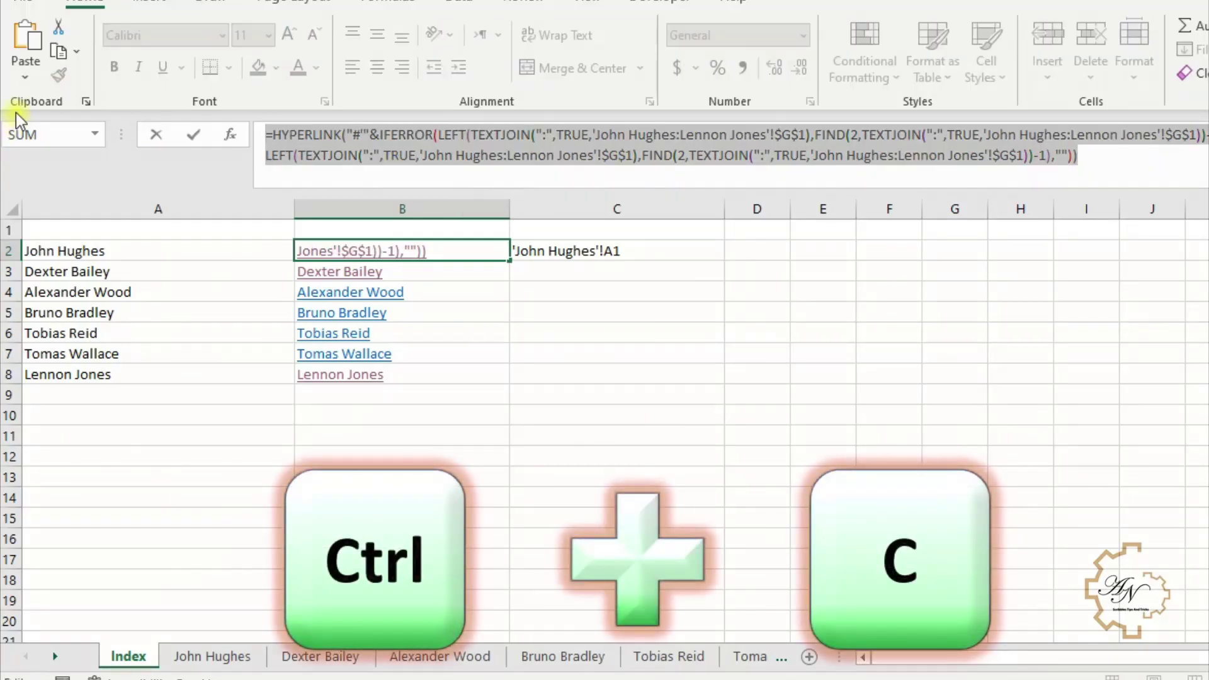
pyautogui.press('Return')
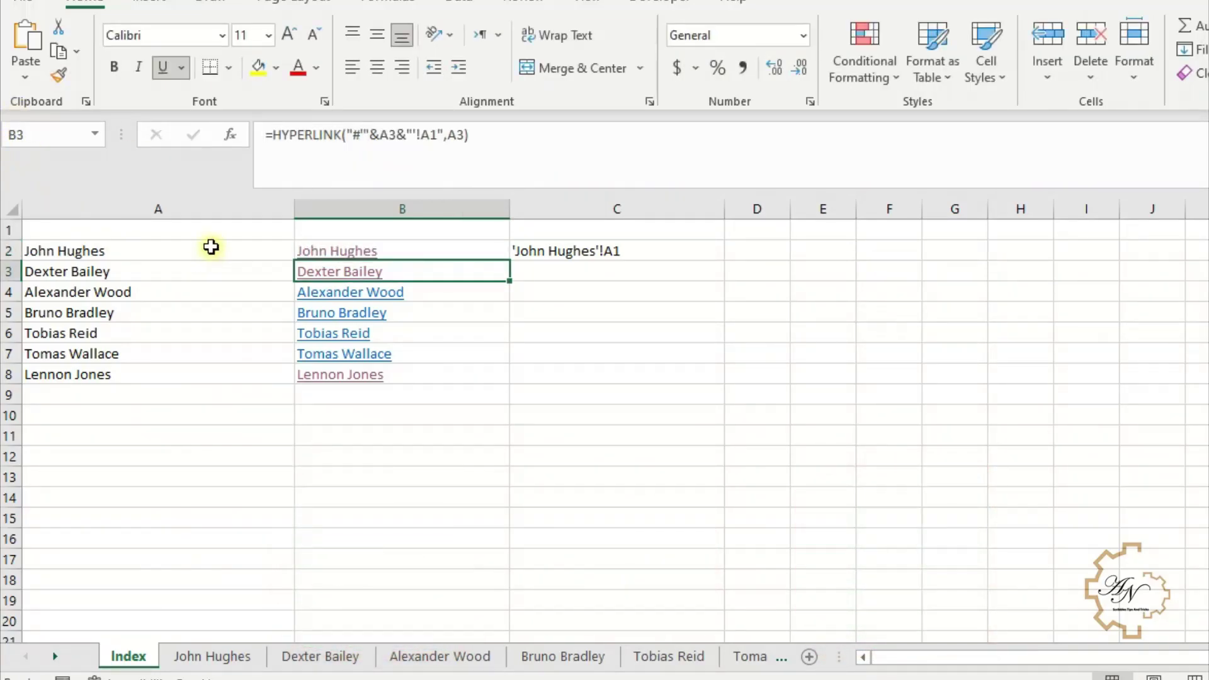
pyautogui.click(209, 245)
pyautogui.hotkey('ctrl', 'v')
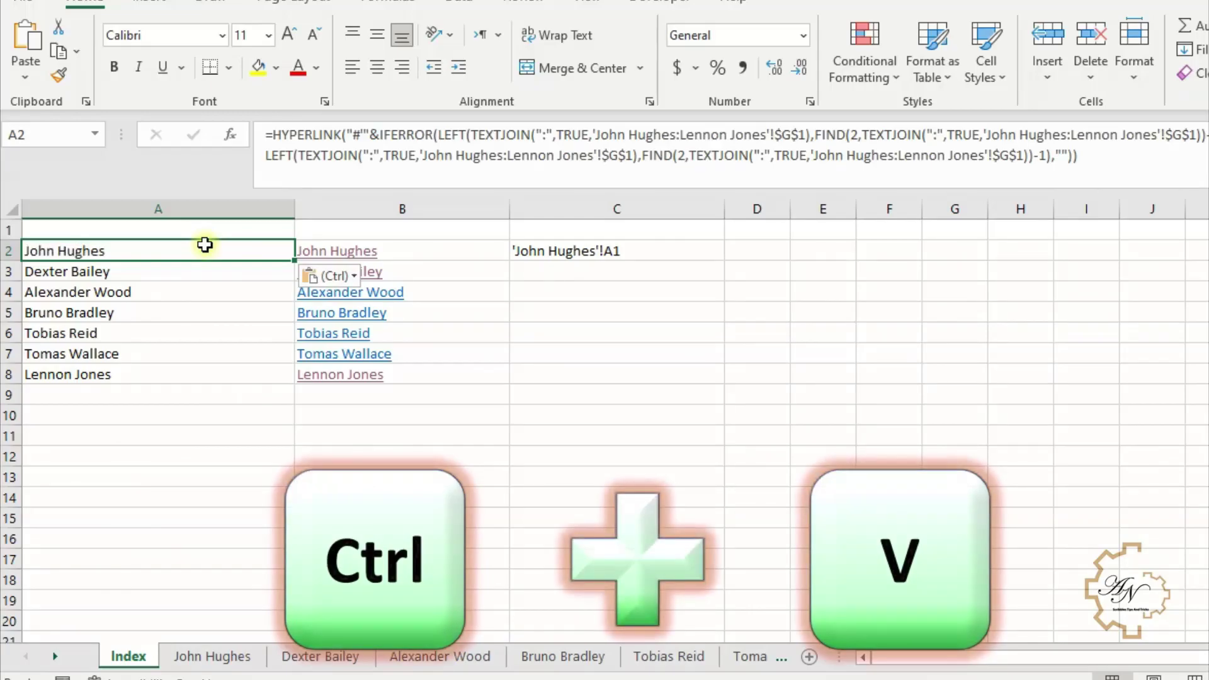
pyautogui.click(78, 246)
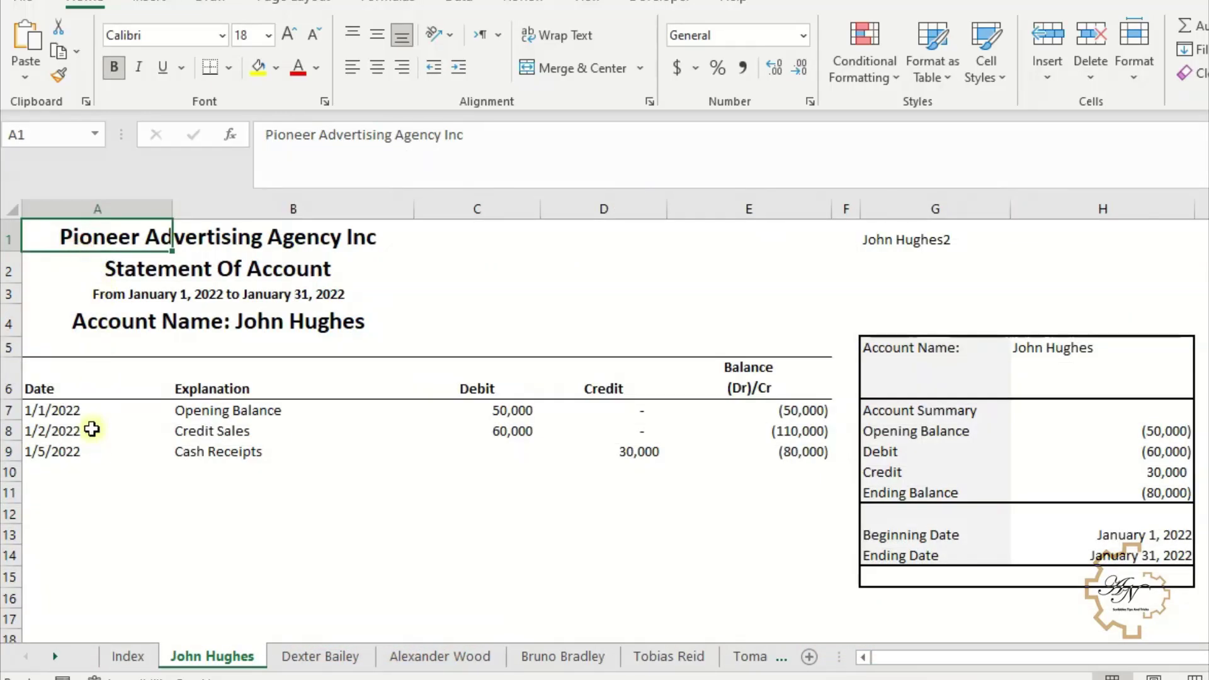
pyautogui.click(128, 656)
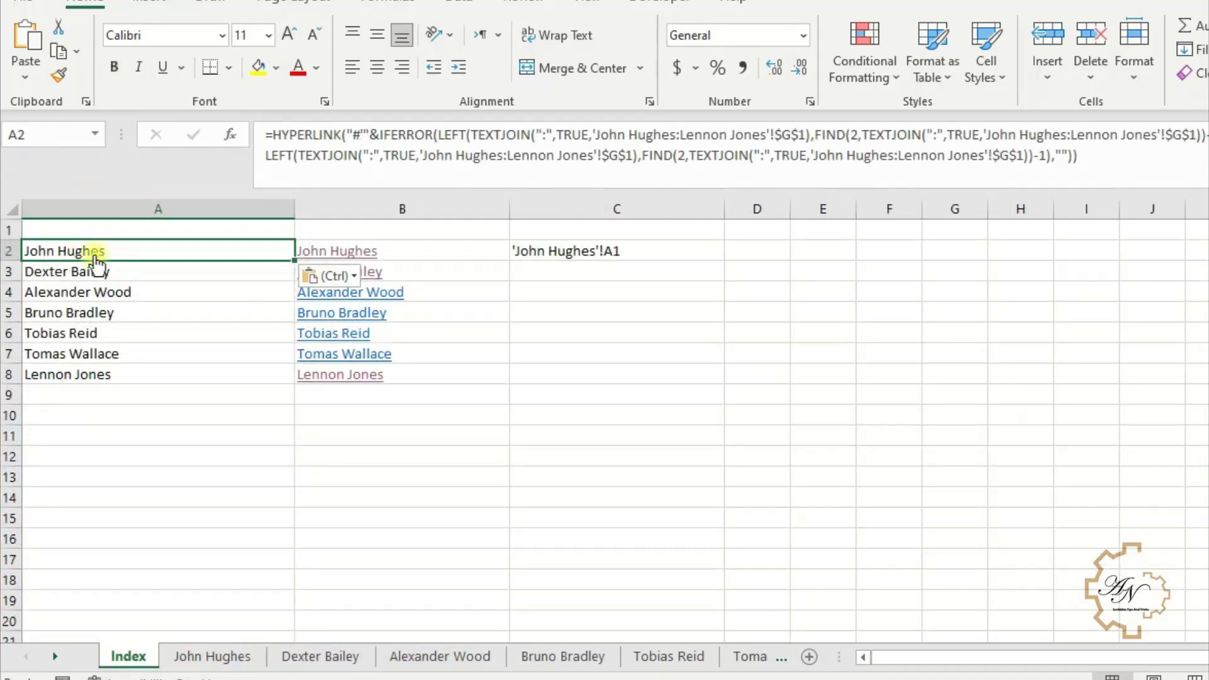
pyautogui.click(93, 252)
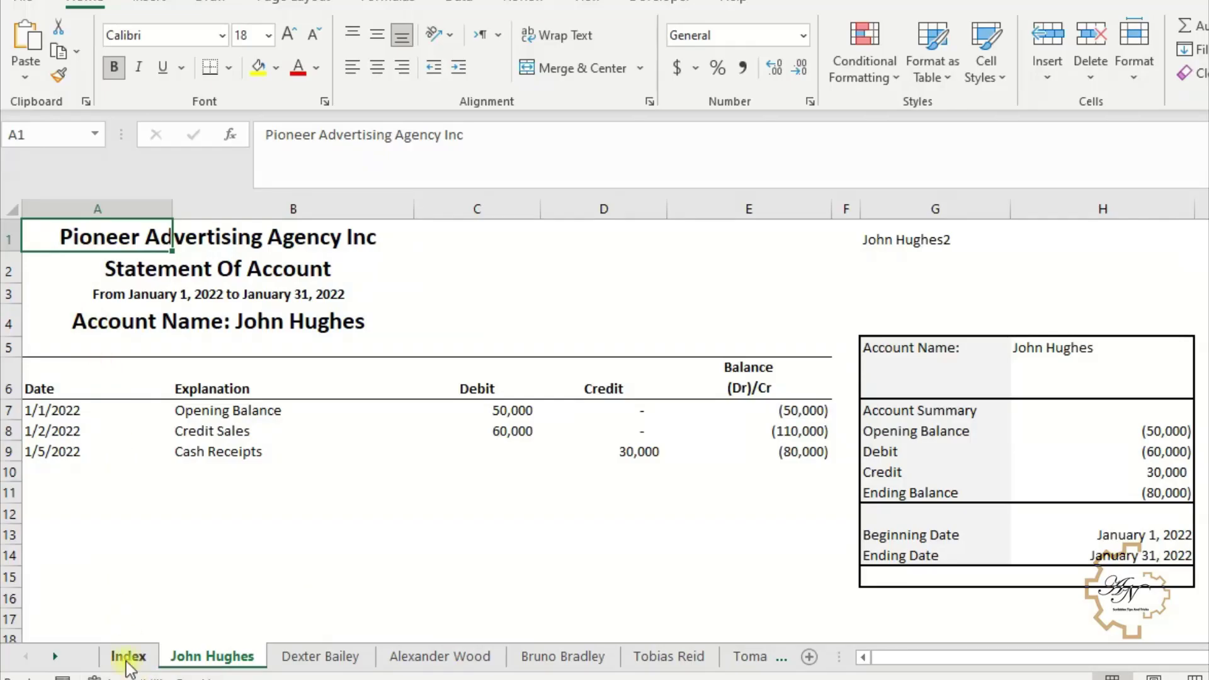
pyautogui.click(121, 657)
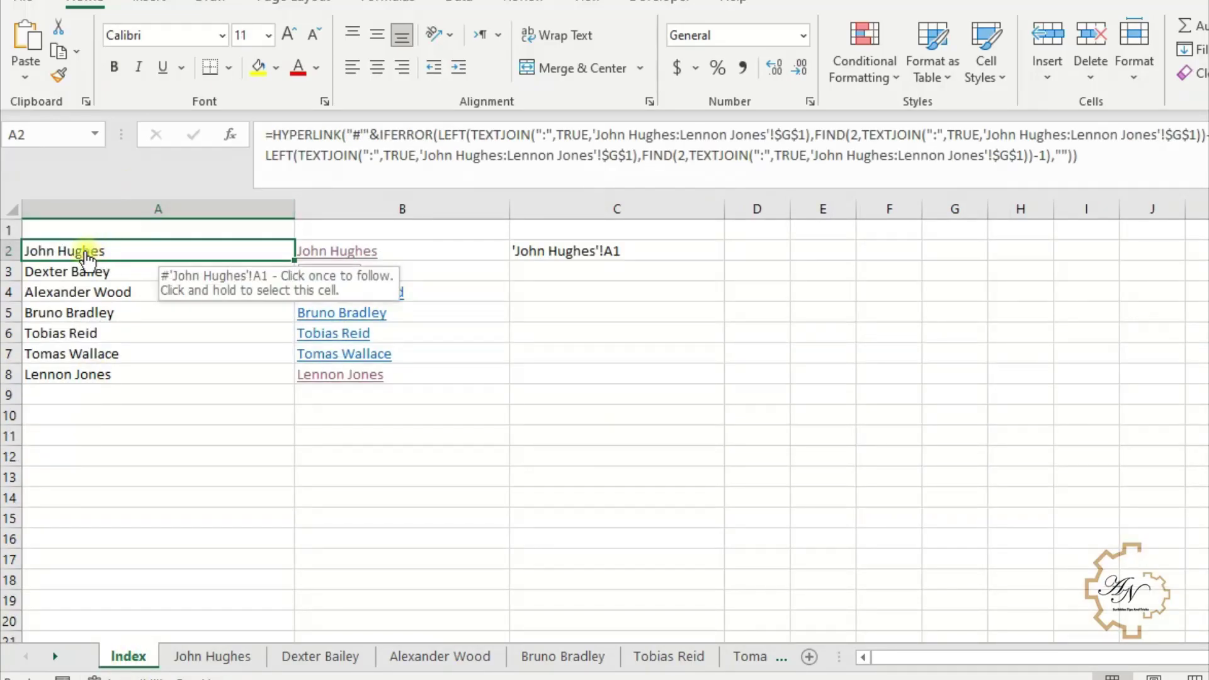
pyautogui.click(121, 275)
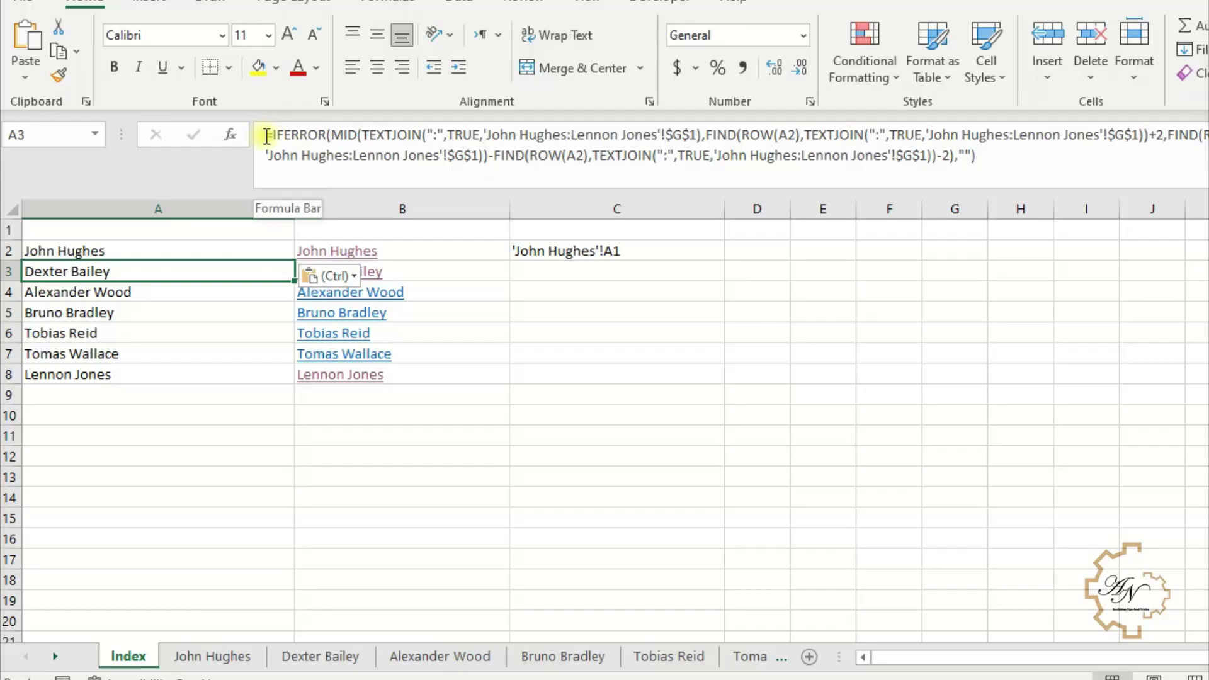
# - Replace both A3 references in B3's HYPERLINK formula with A3's IFERROR(MID(TEXTJOIN…)) name expression
pyautogui.moveTo(273, 136); pyautogui.dragTo(1024, 174)
pyautogui.hotkey('ctrl', 'c')
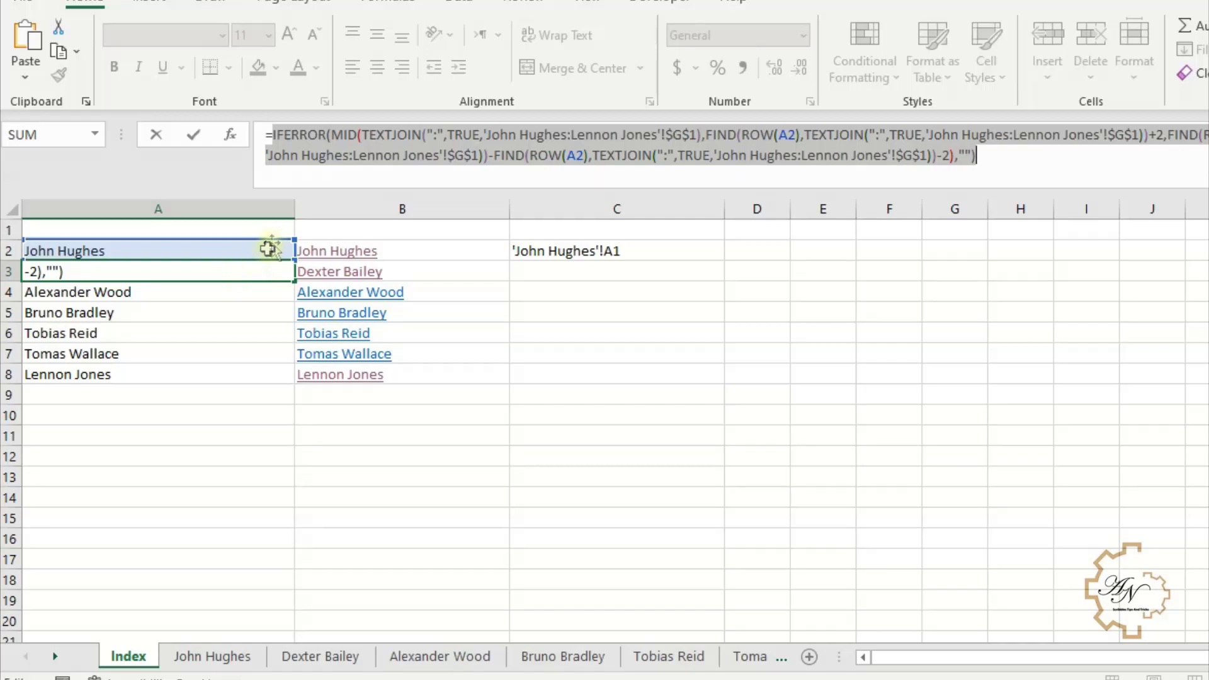
pyautogui.press('Return')
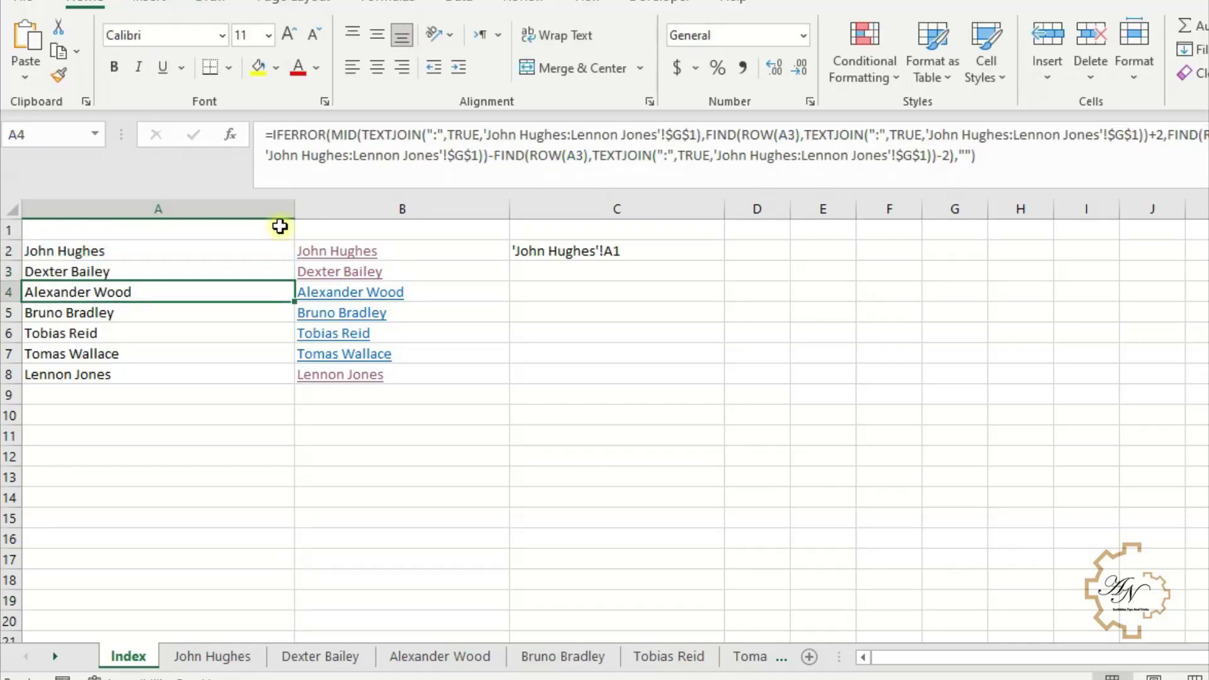
pyautogui.press('Up')
pyautogui.press('Right')
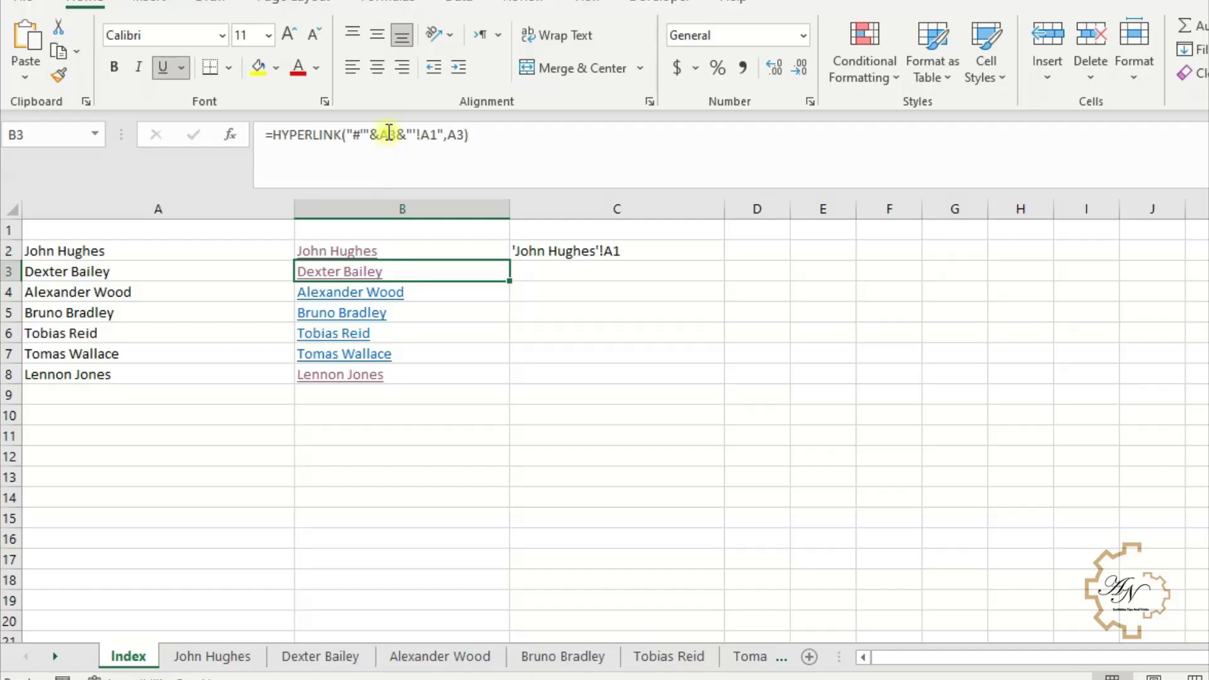
pyautogui.click(389, 133)
pyautogui.click(391, 135)
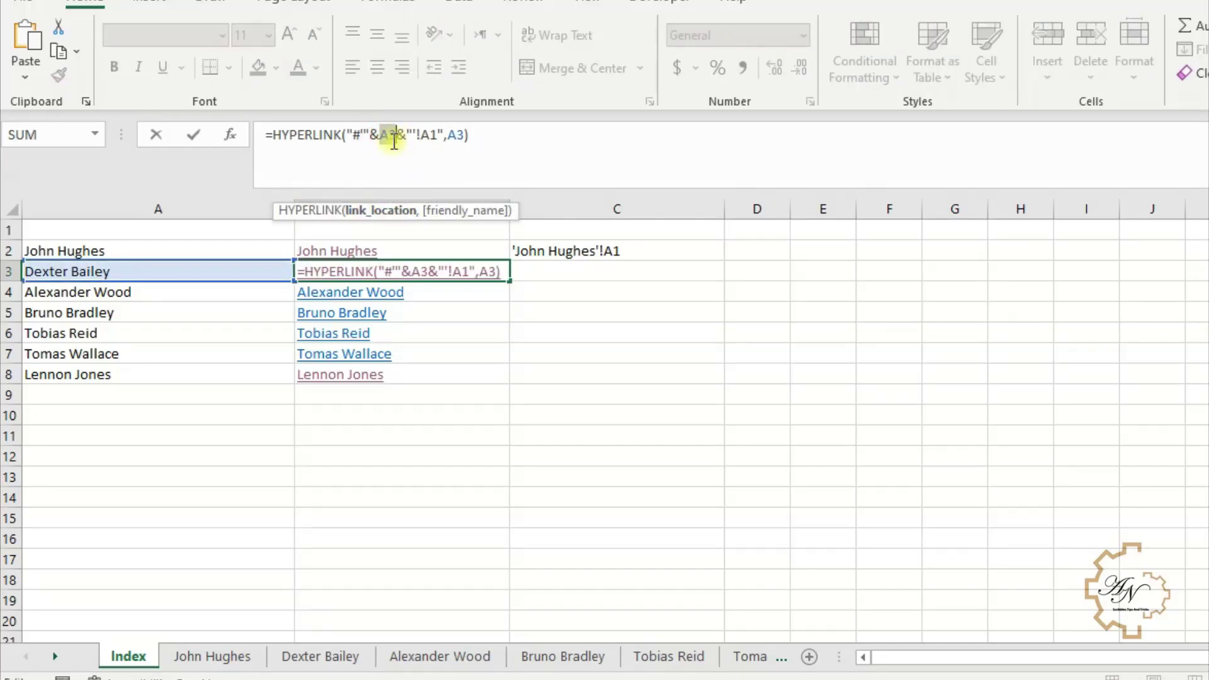
pyautogui.hotkey('ctrl', 'v')
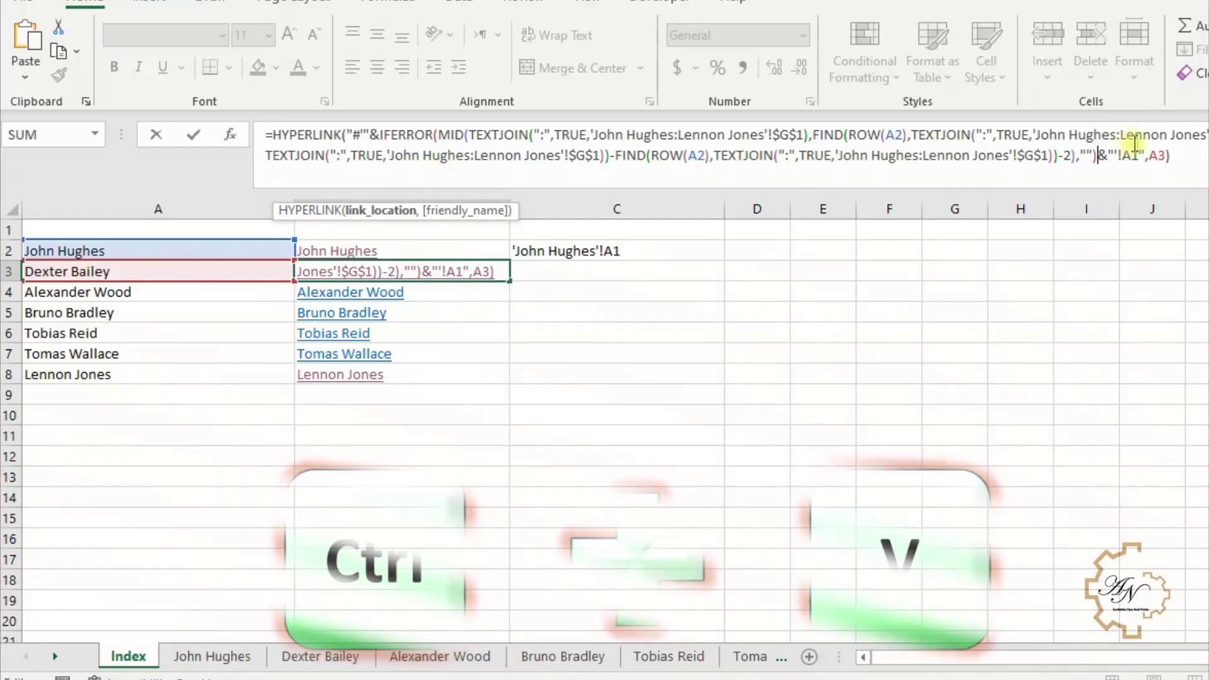
pyautogui.click(1161, 157)
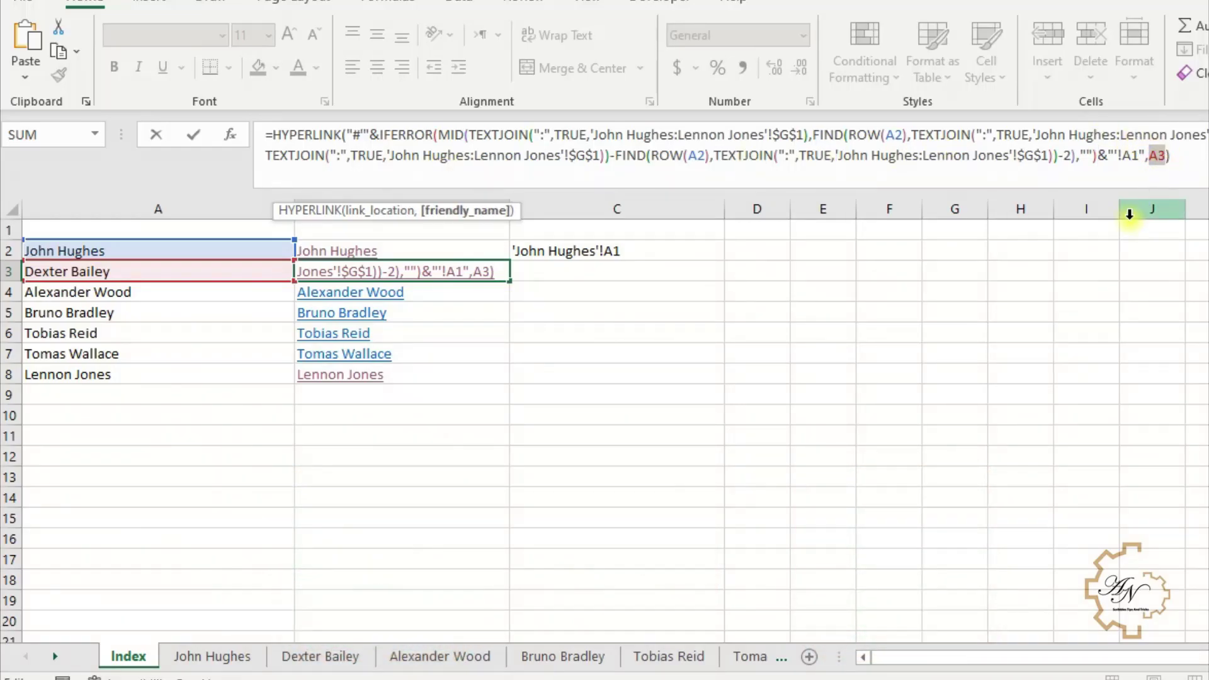
pyautogui.hotkey('ctrl', 'v')
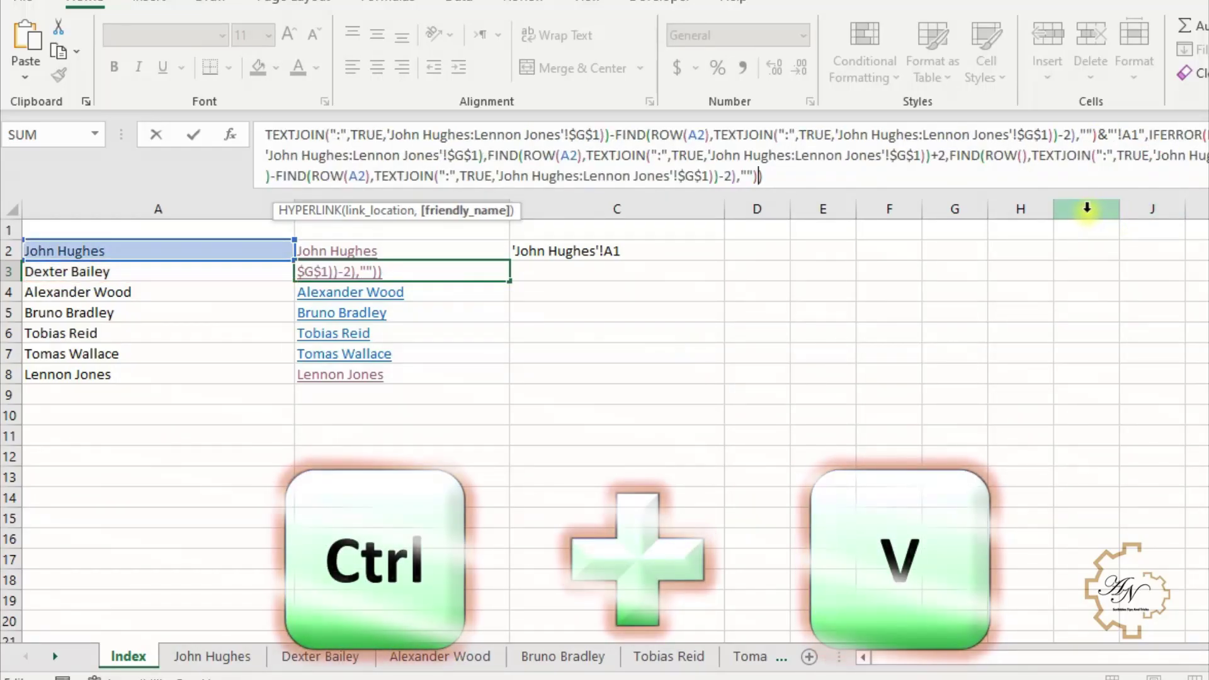
pyautogui.press('Return')
# - Copy B3's complete updated link formula without changing it
pyautogui.click(431, 269)
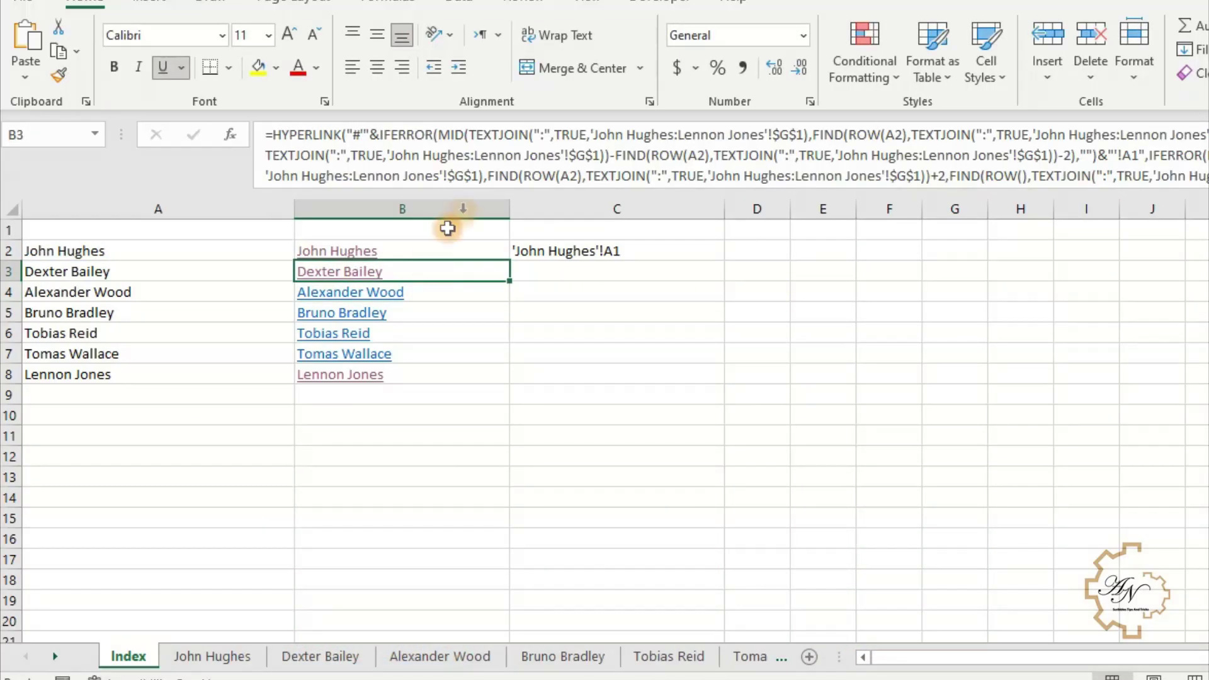
pyautogui.click(882, 175)
pyautogui.hotkey('ctrl', 'a')
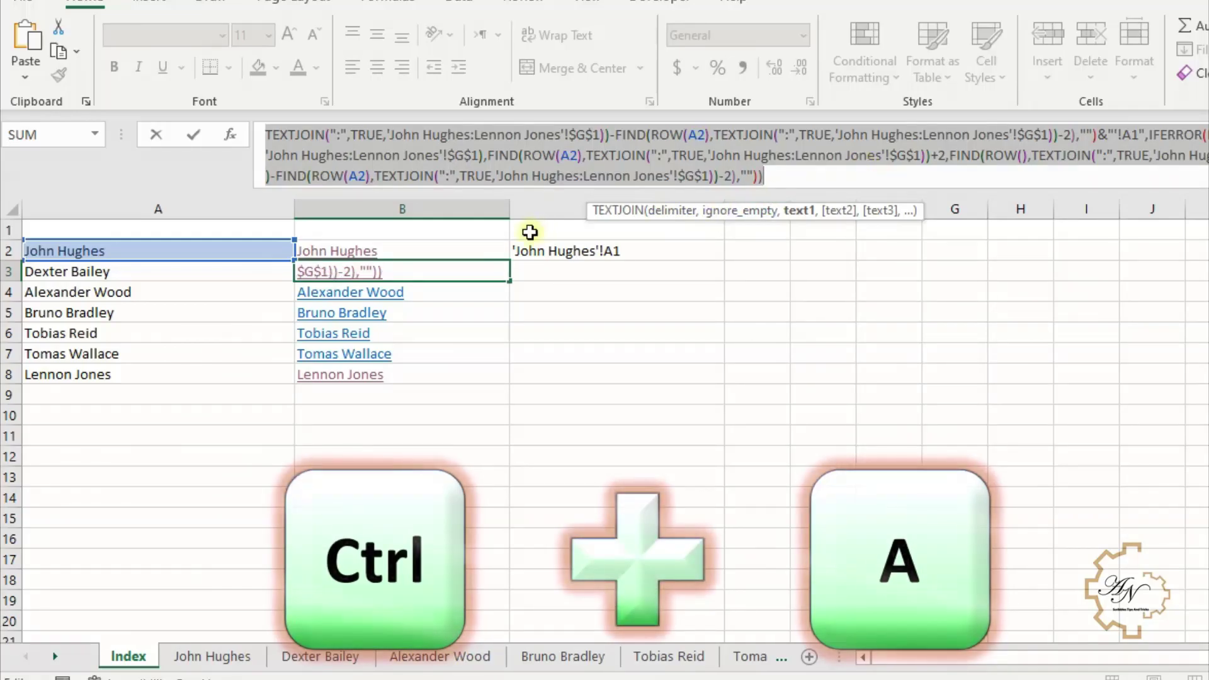
pyautogui.hotkey('ctrl', 'c')
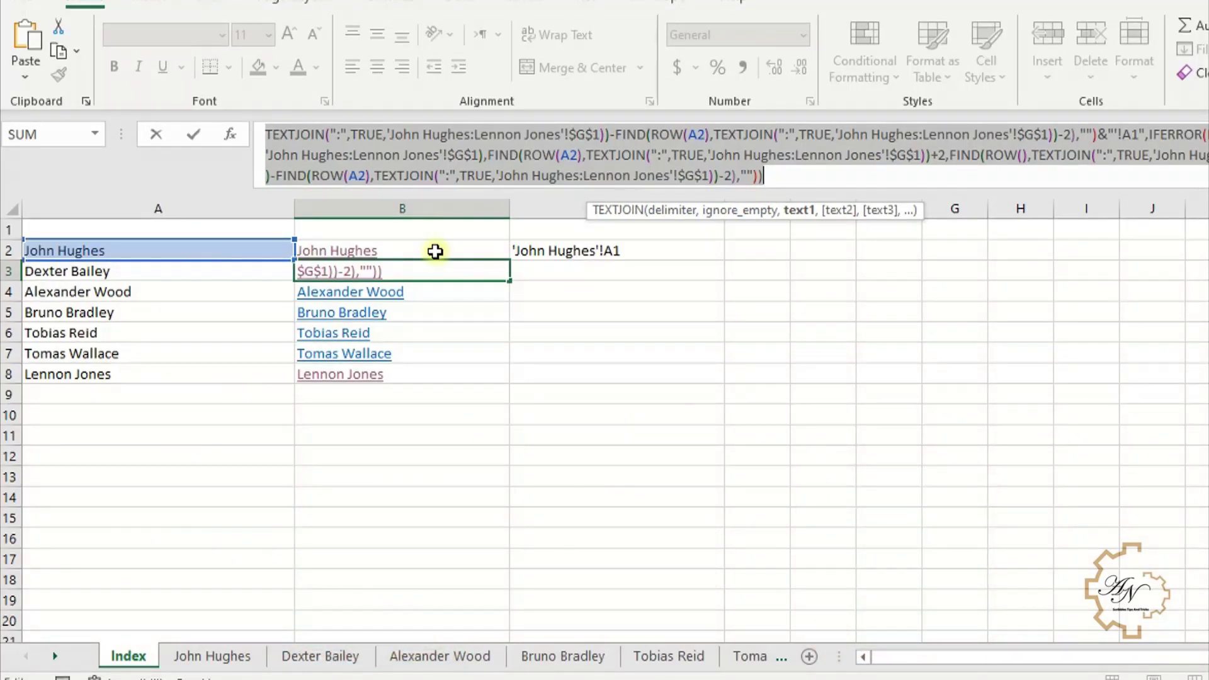
pyautogui.press('Return')
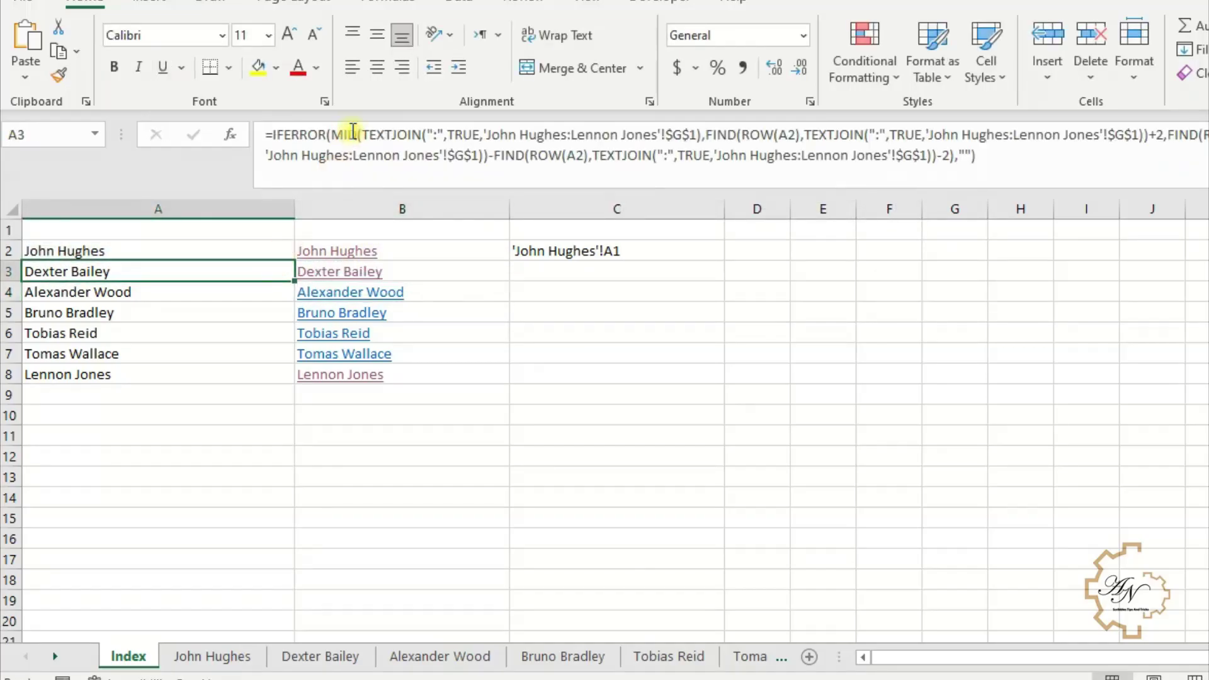
# - Replace A3's formula with the link formula and fill it down to A8
pyautogui.click(348, 136)
pyautogui.hotkey('ctrl', 'a')
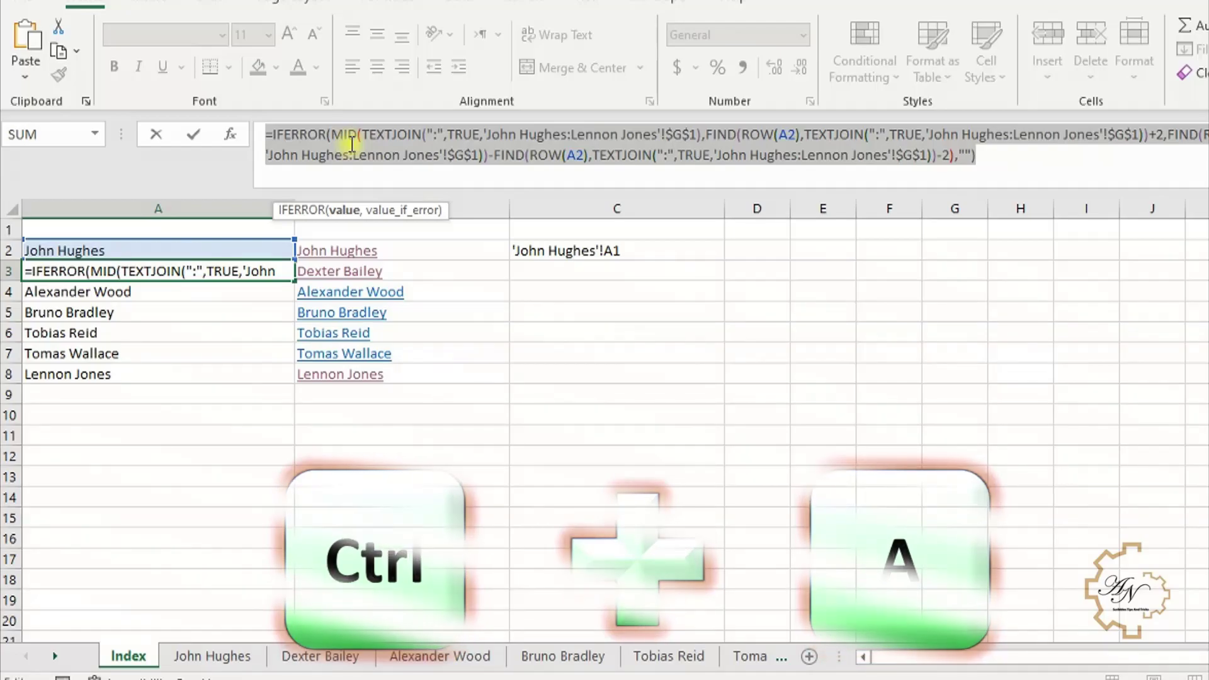
pyautogui.hotkey('ctrl', 'v')
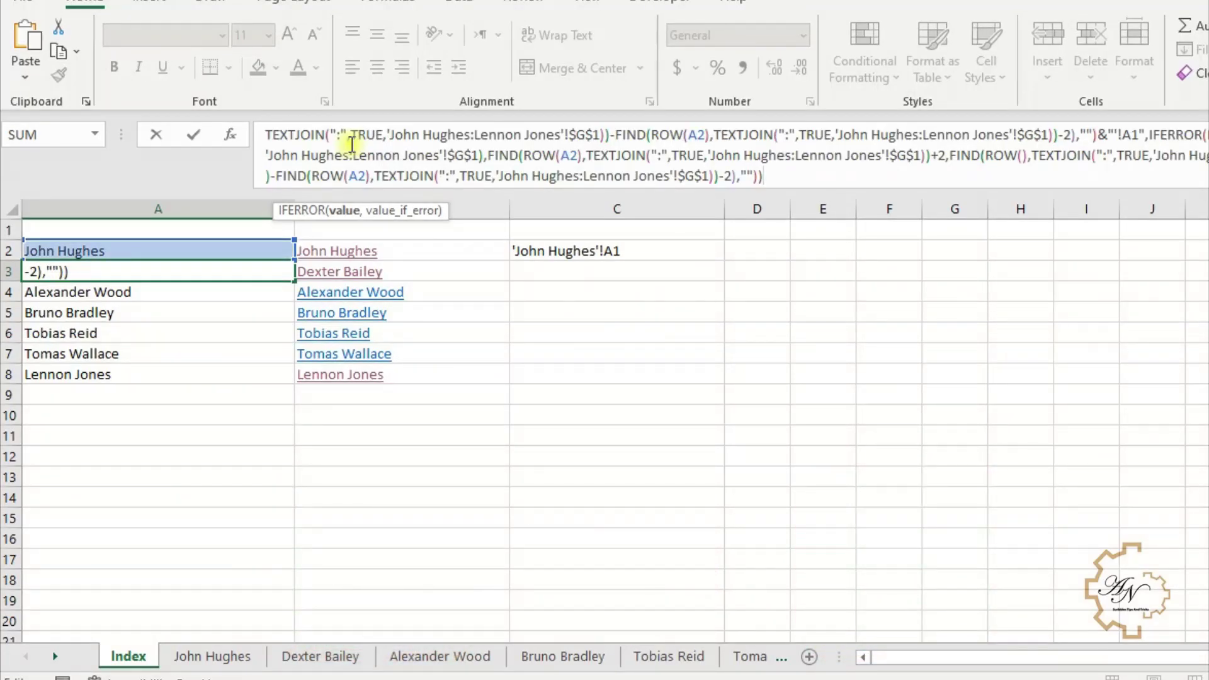
pyautogui.press('Return')
pyautogui.click(195, 273)
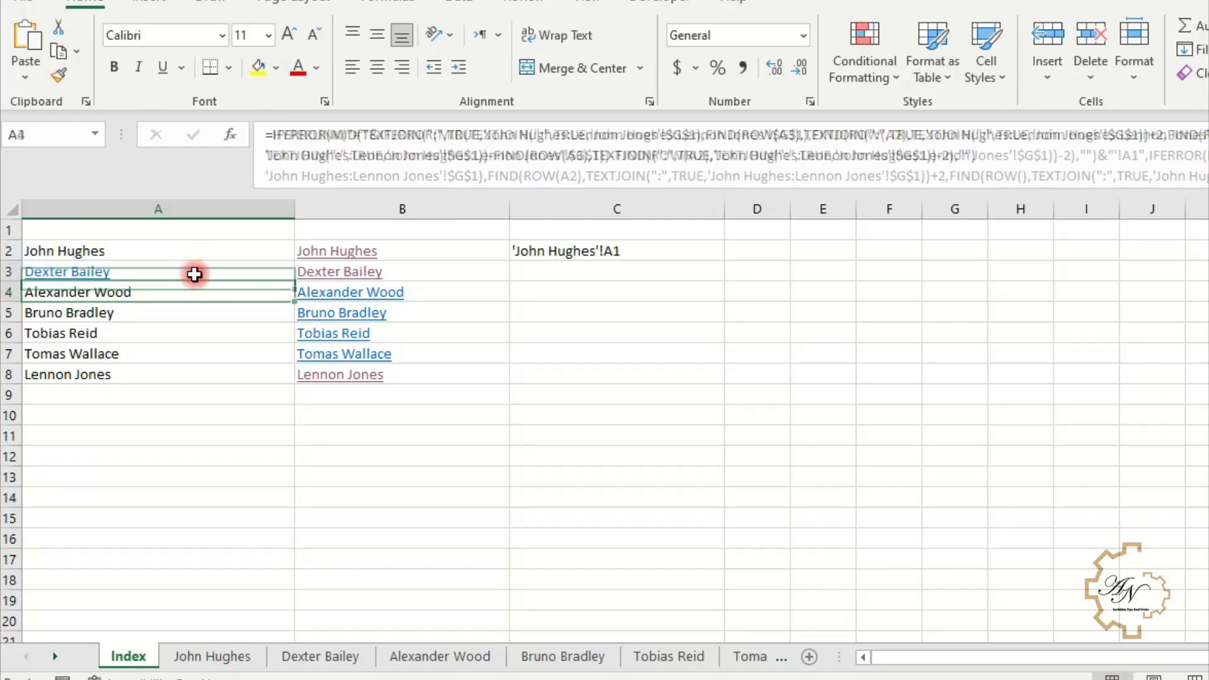
pyautogui.moveTo(292, 278); pyautogui.dragTo(291, 383)
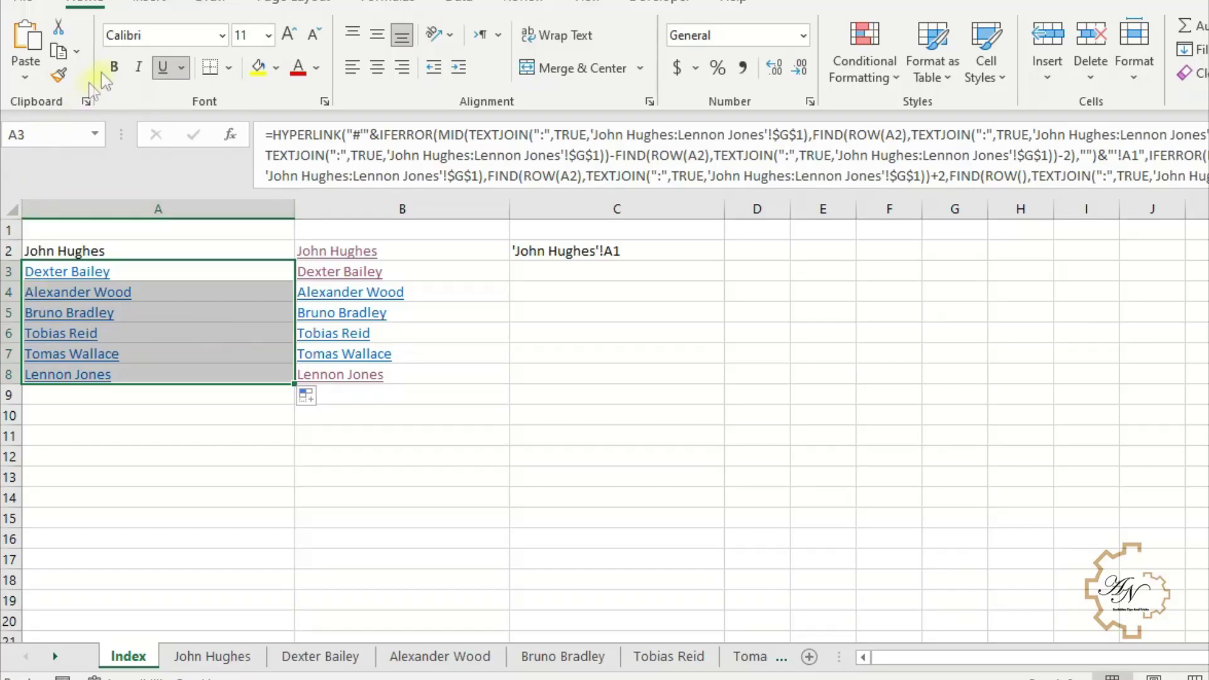
pyautogui.click(64, 82)
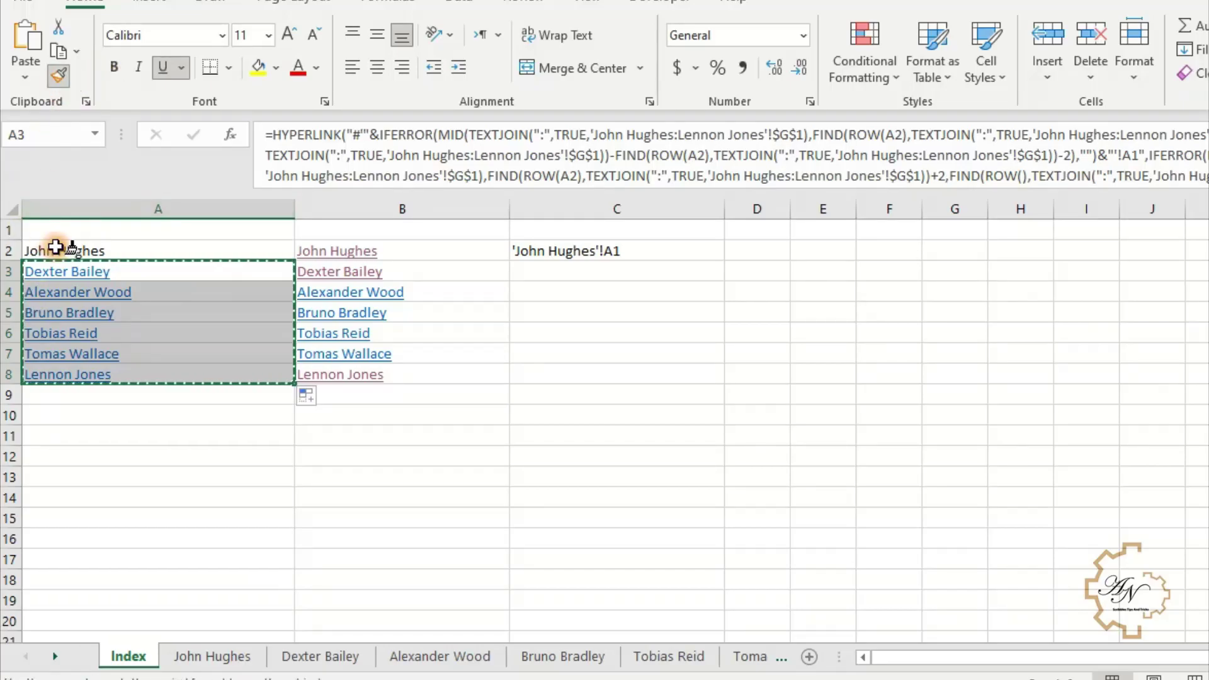
pyautogui.click(59, 247)
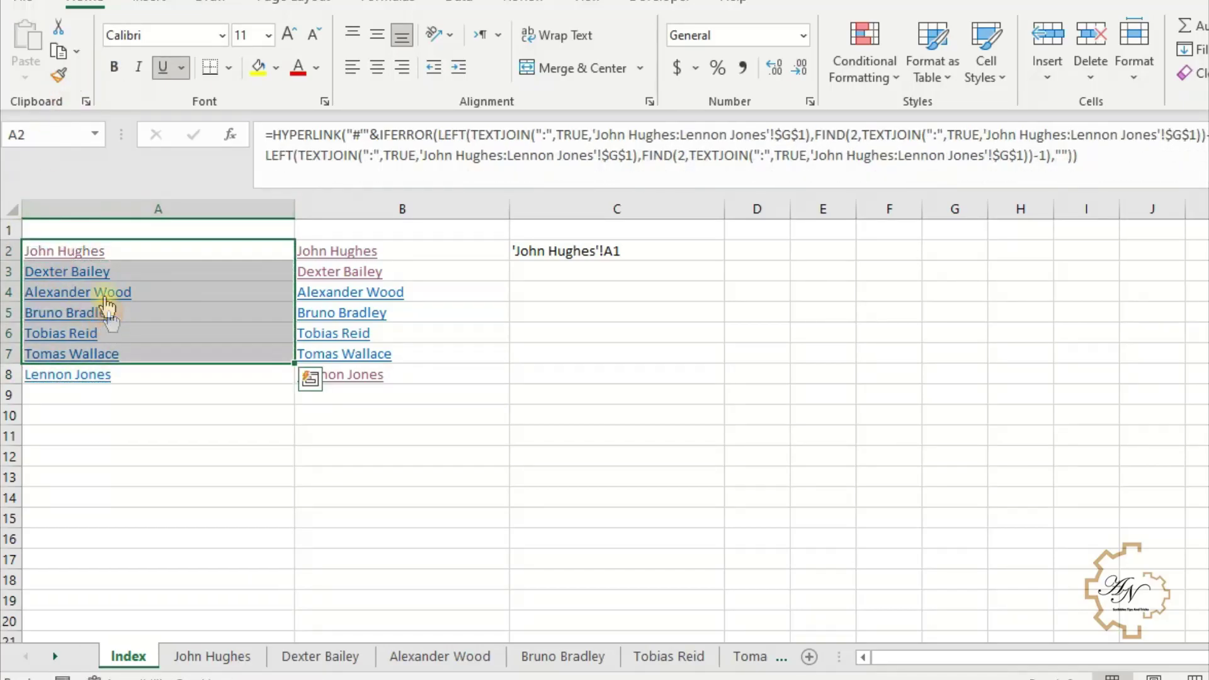
pyautogui.click(85, 252)
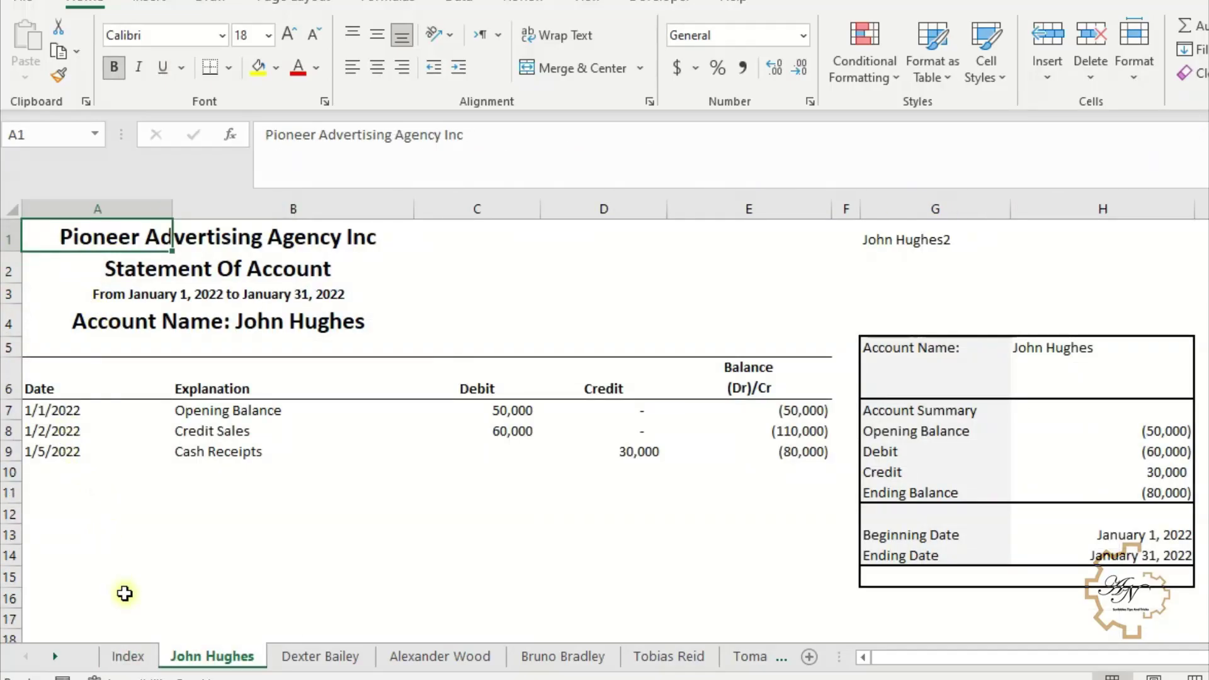
pyautogui.click(135, 658)
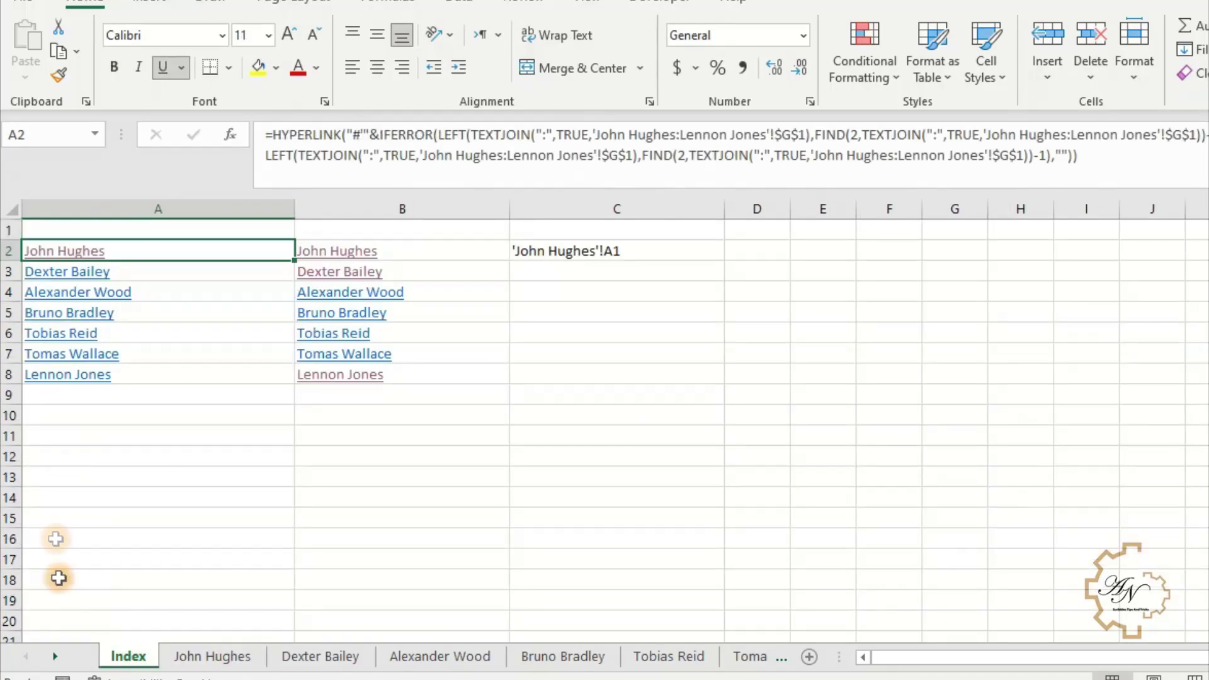
pyautogui.click(46, 270)
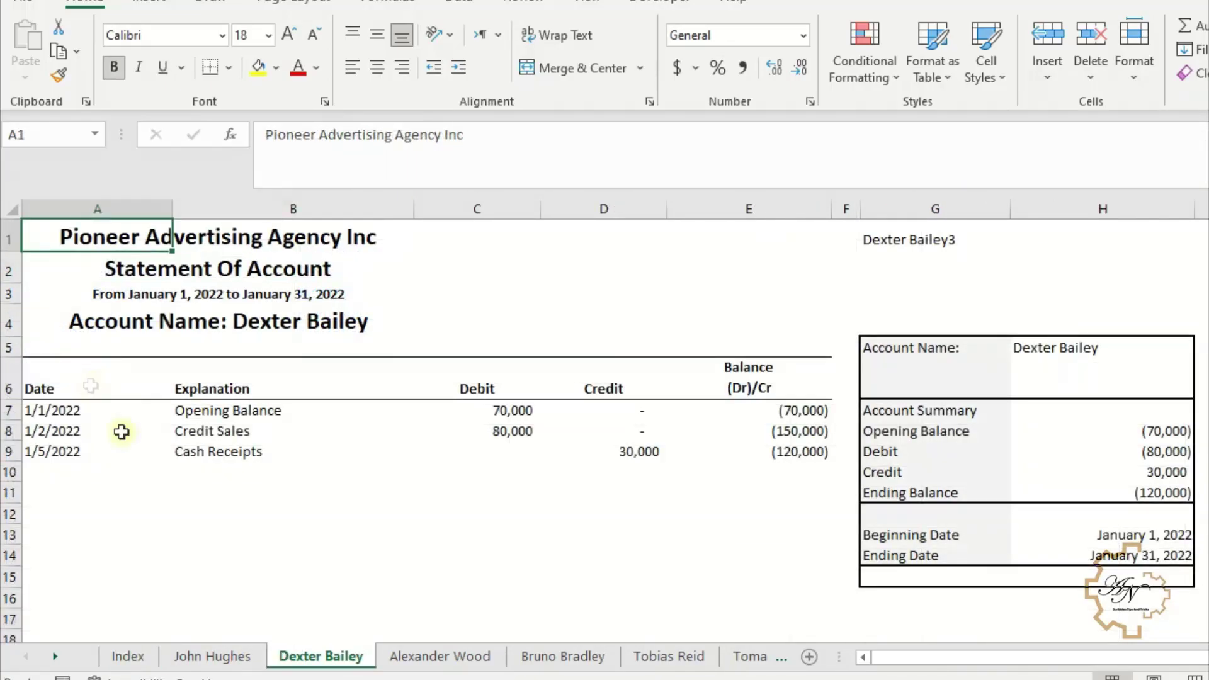
pyautogui.click(143, 658)
pyautogui.click(106, 292)
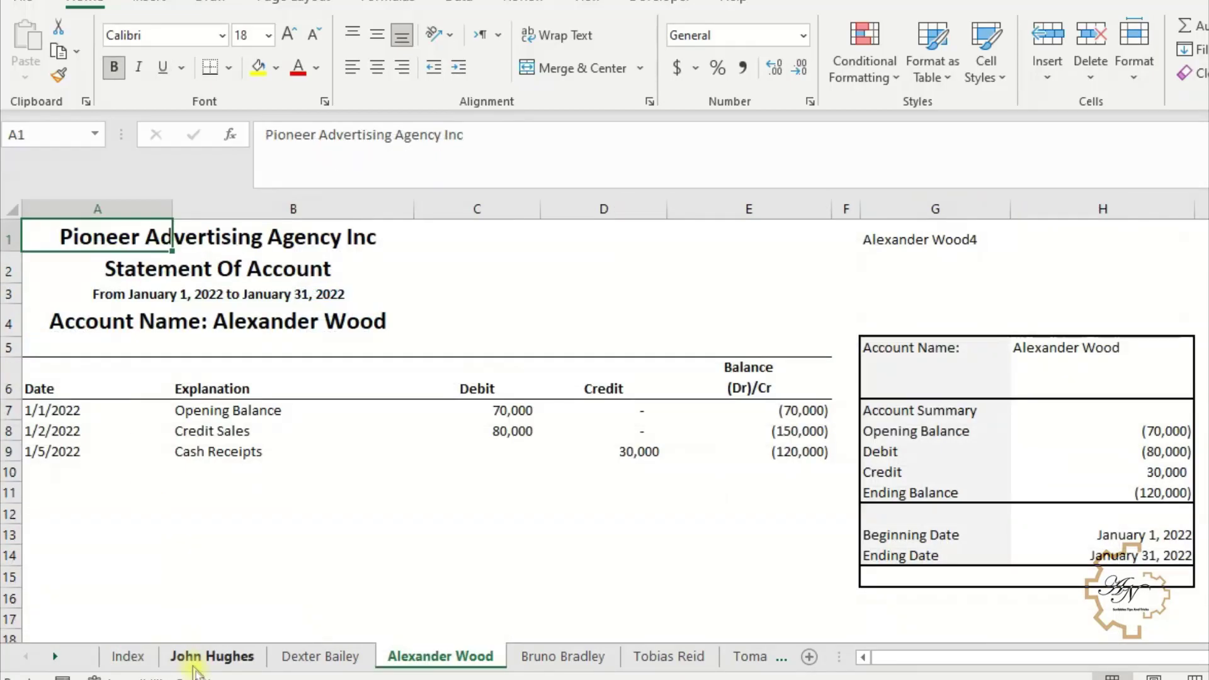
pyautogui.click(128, 656)
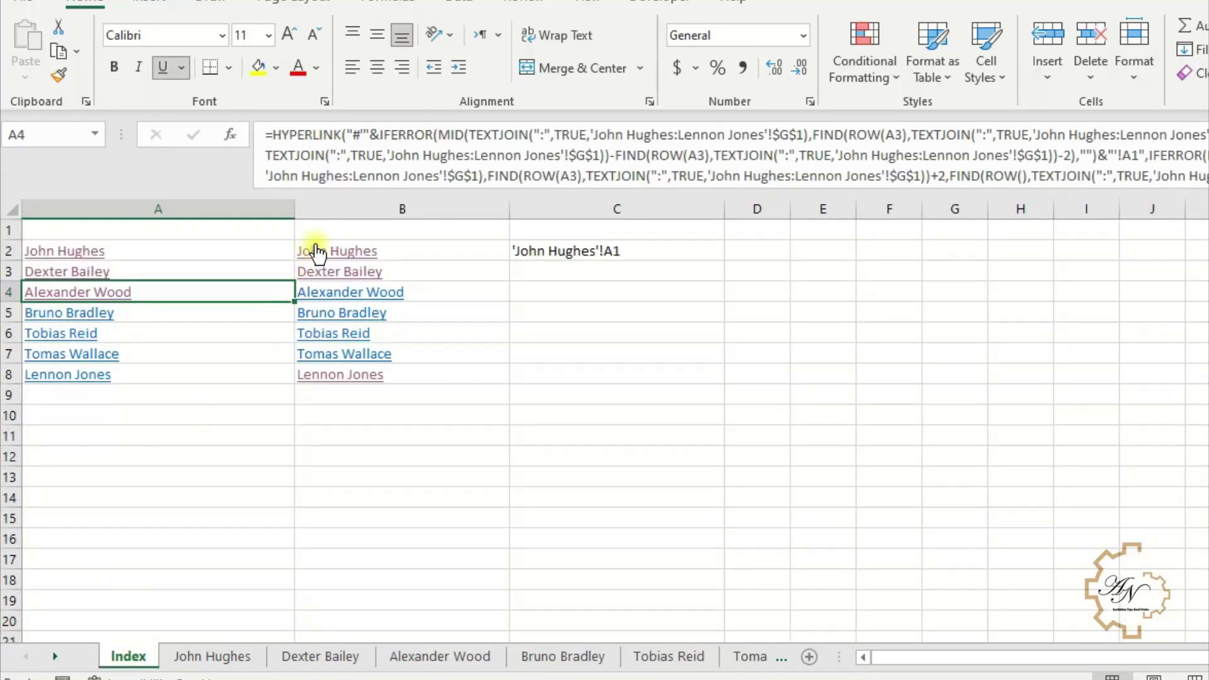
# - Clear the old links from B2:B8 and give column B C2's plain formatting
pyautogui.moveTo(418, 248); pyautogui.dragTo(412, 379)
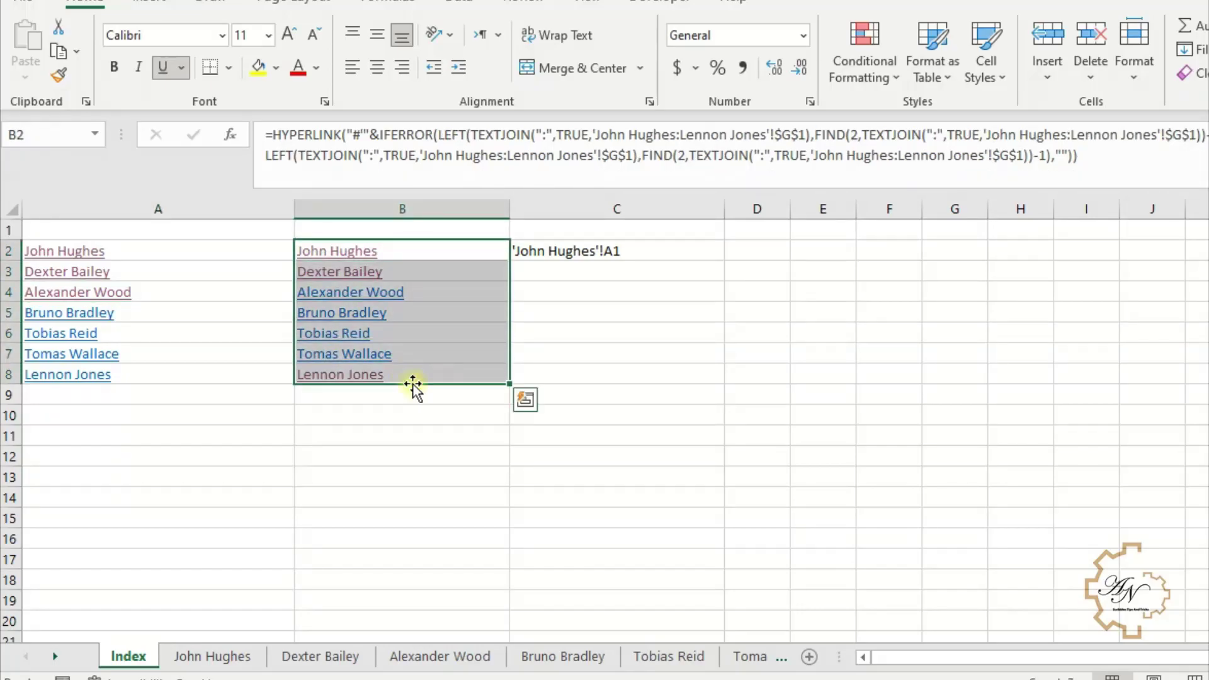
pyautogui.press('Delete')
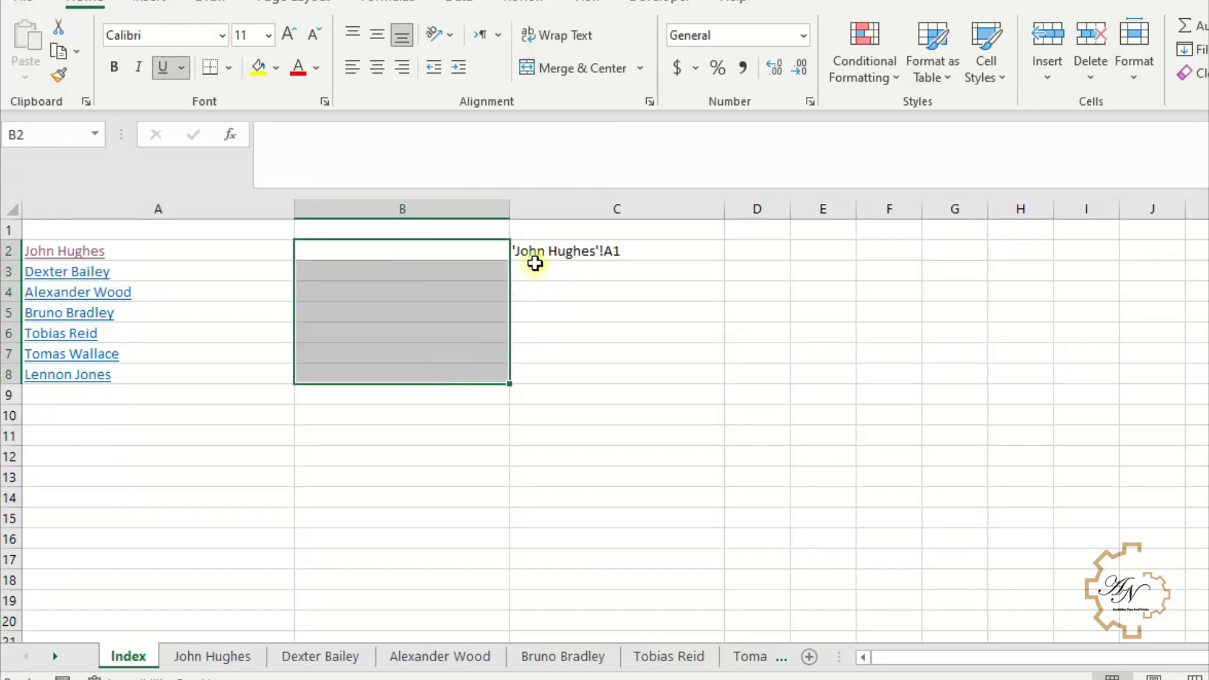
pyautogui.click(534, 263)
pyautogui.click(59, 74)
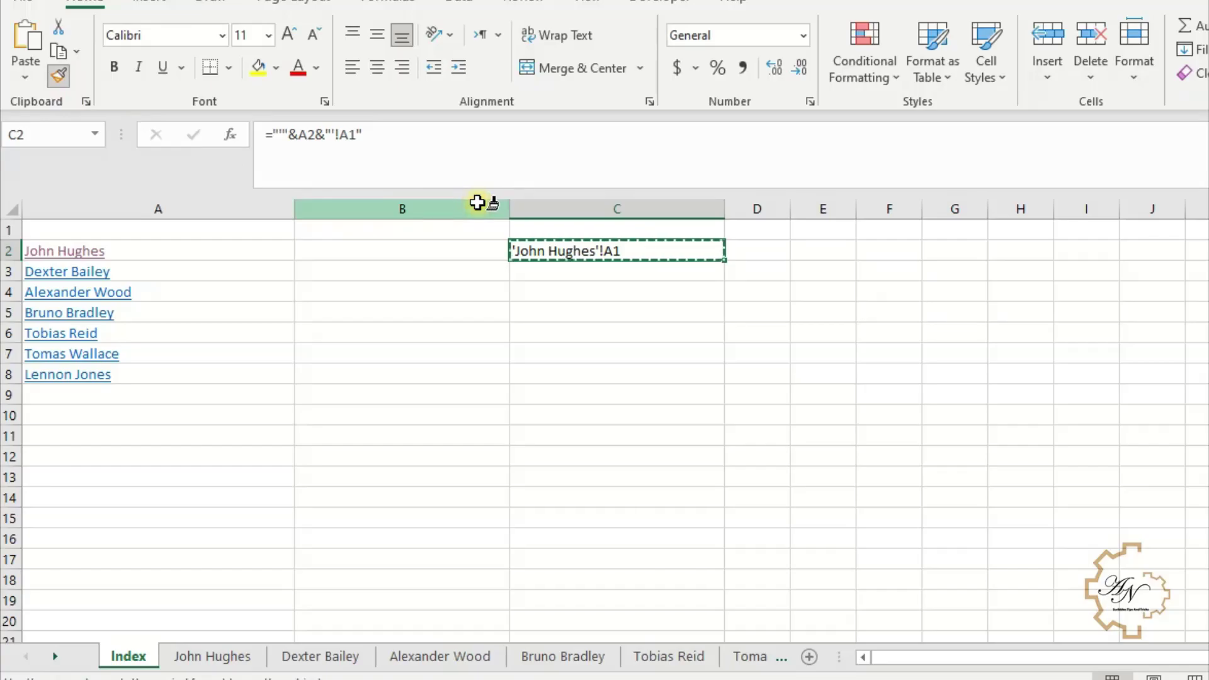
pyautogui.click(477, 202)
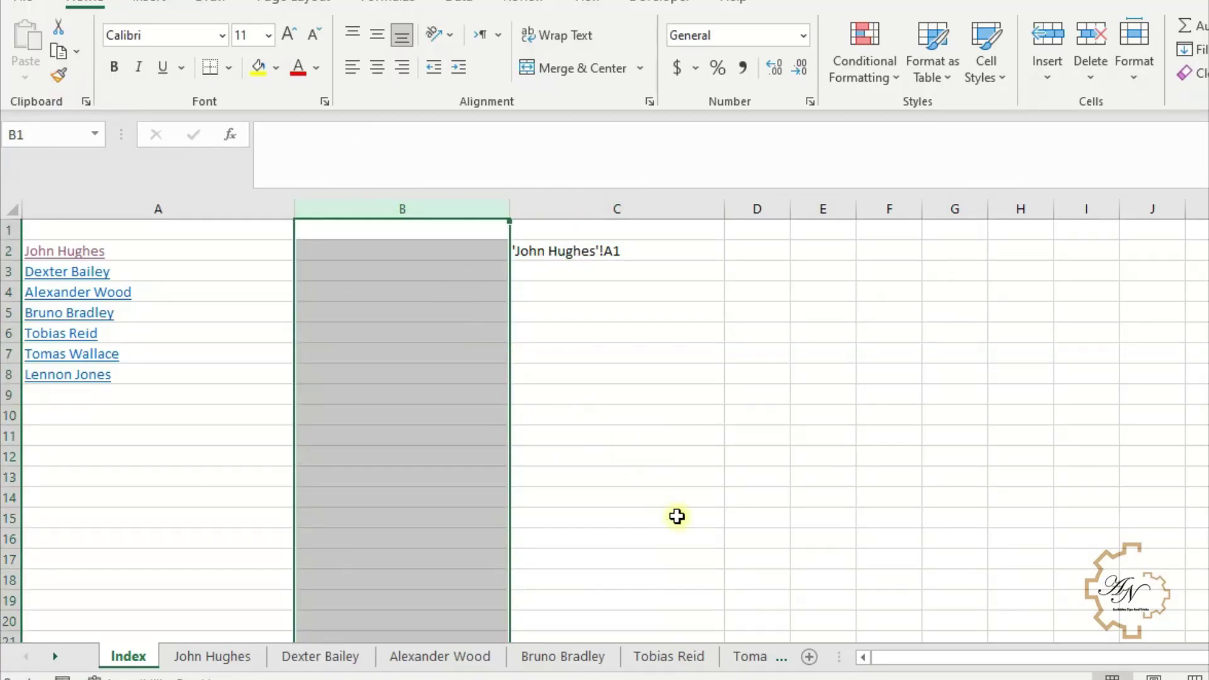
# - Move the ="'"&A2&"'!A1" formula from C2 to B2 and fill it to B8
pyautogui.click(555, 256)
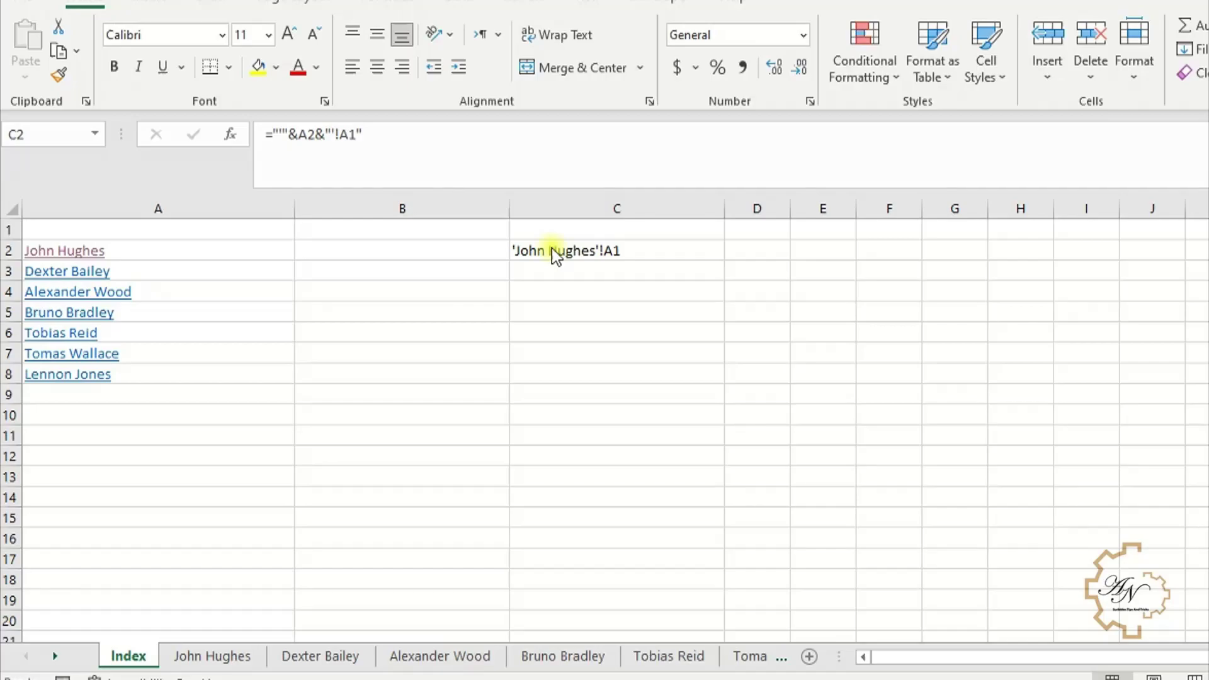
pyautogui.click(552, 252)
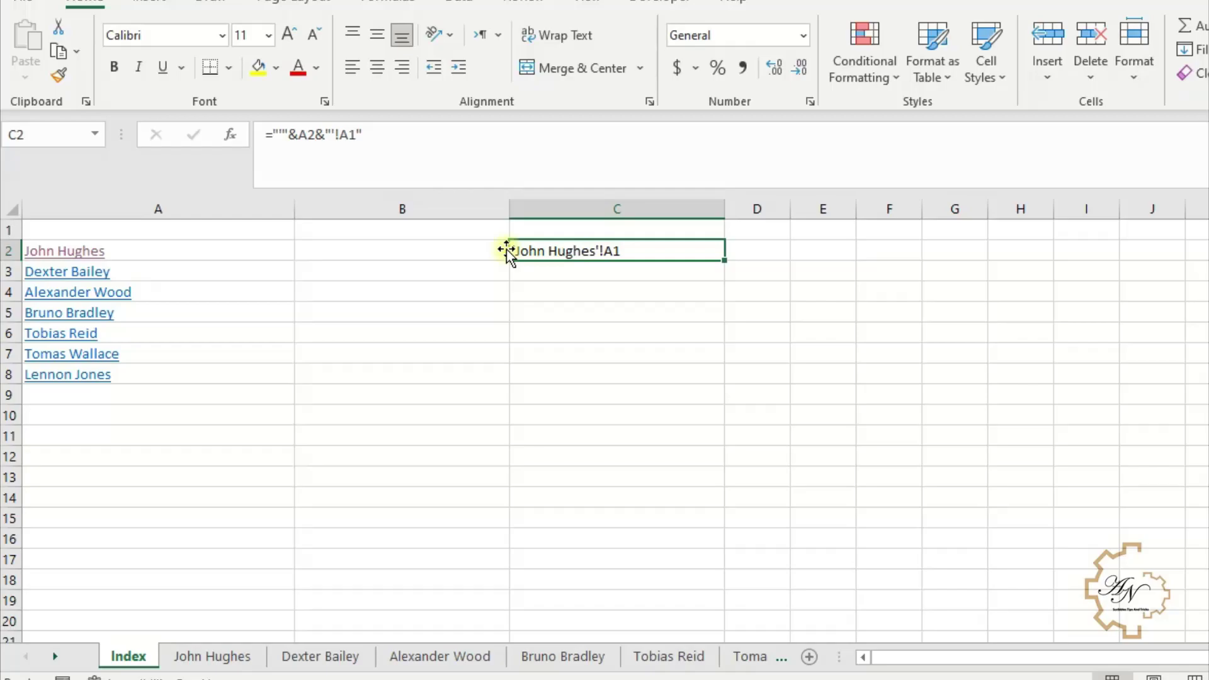
pyautogui.moveTo(504, 249); pyautogui.dragTo(464, 270)
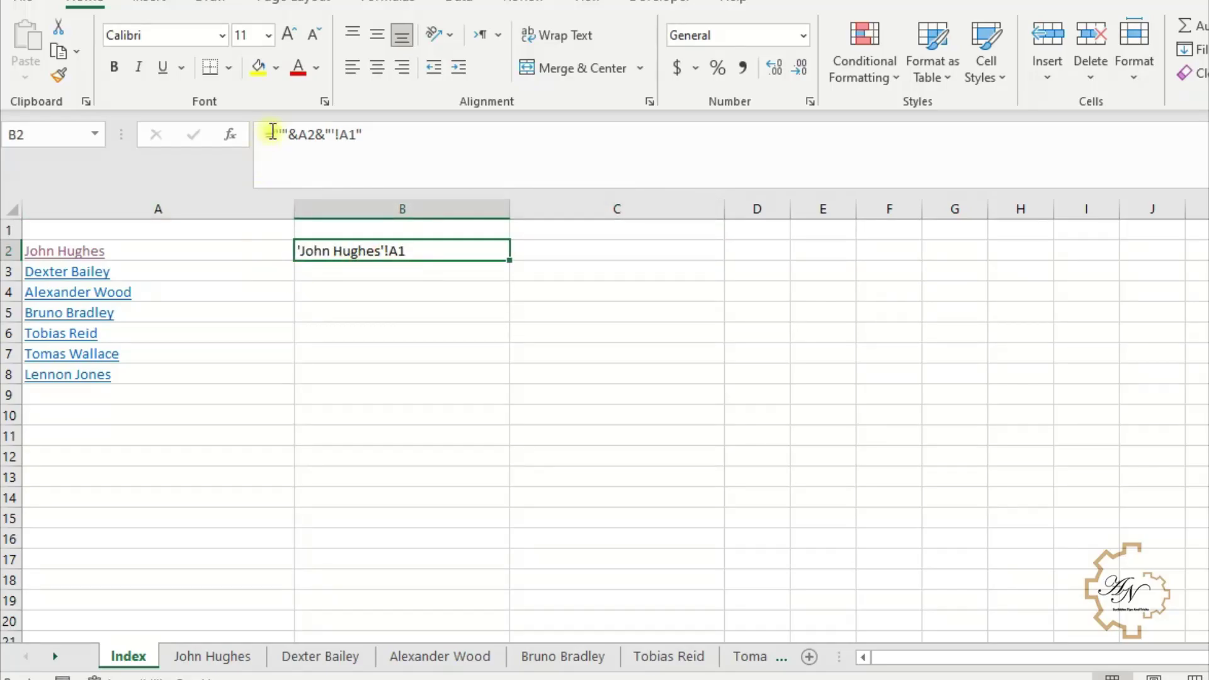
pyautogui.moveTo(510, 263); pyautogui.dragTo(510, 378)
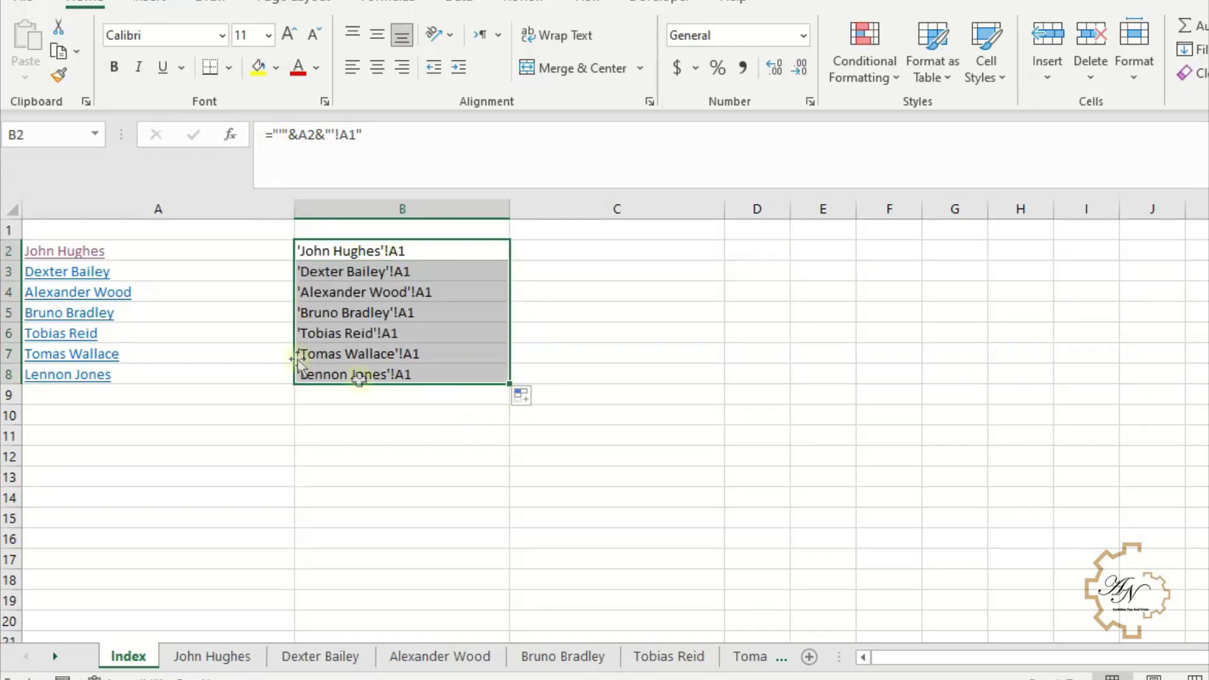
pyautogui.click(365, 250)
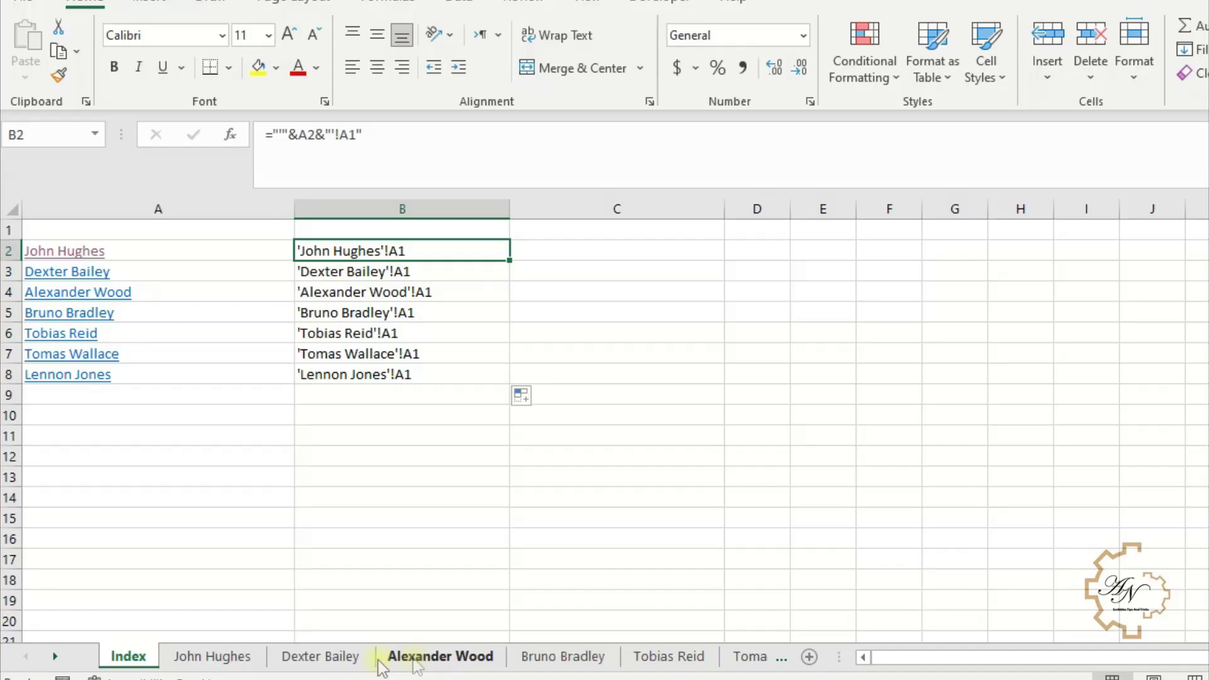
pyautogui.click(233, 656)
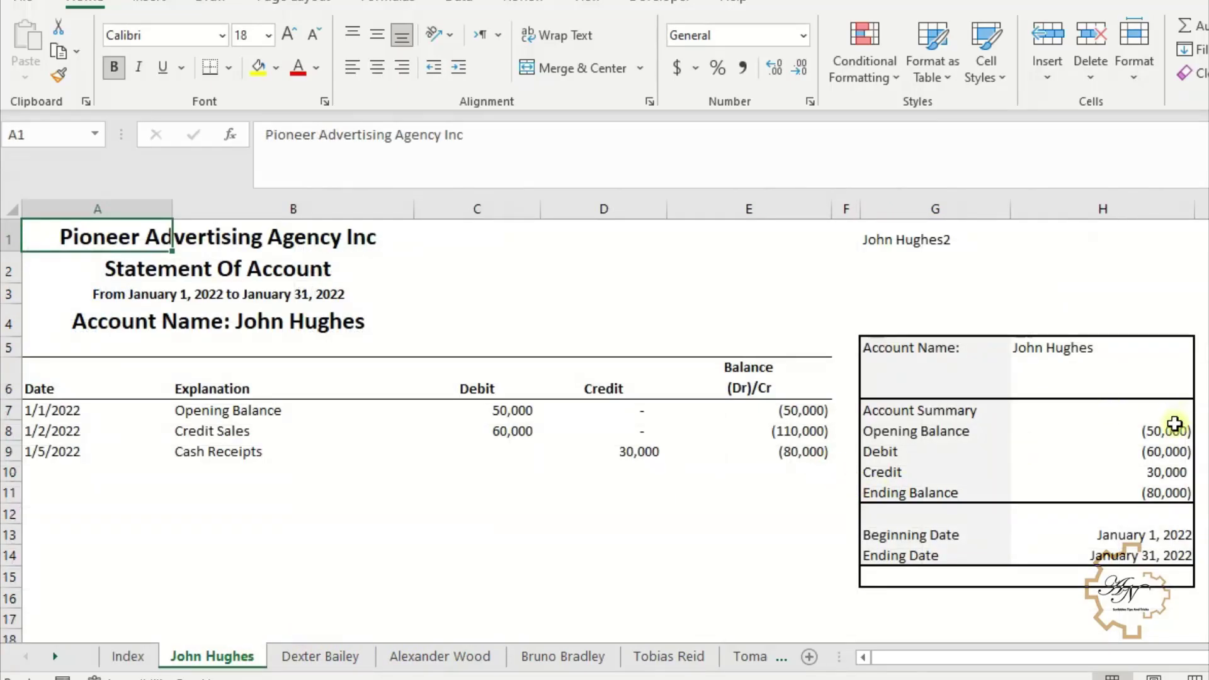
pyautogui.click(1159, 493)
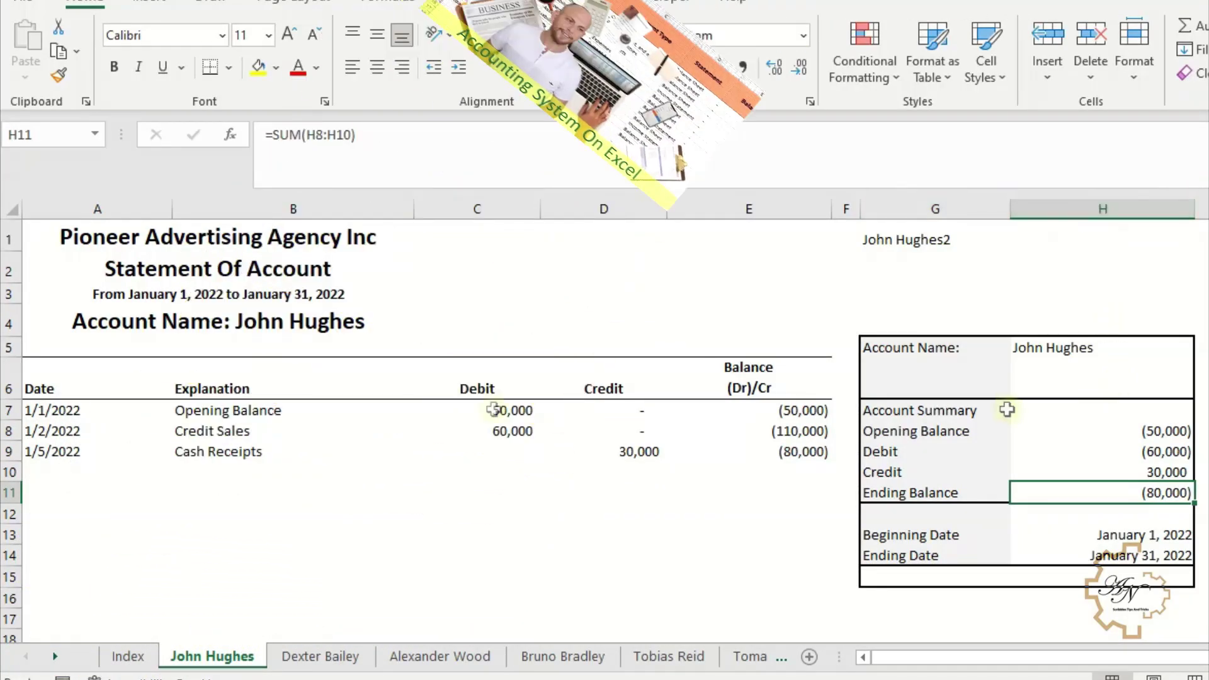
# - Change the cell reference in B2's formula from A1 to H11
pyautogui.click(126, 656)
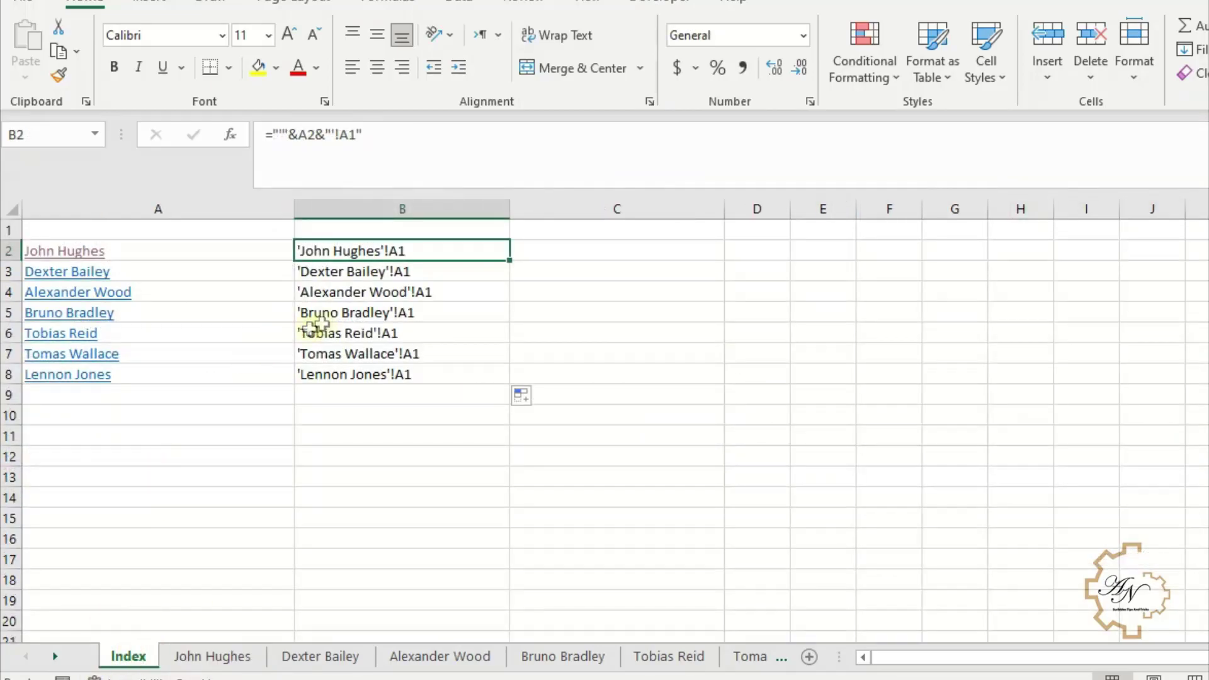
pyautogui.doubleClick(473, 242)
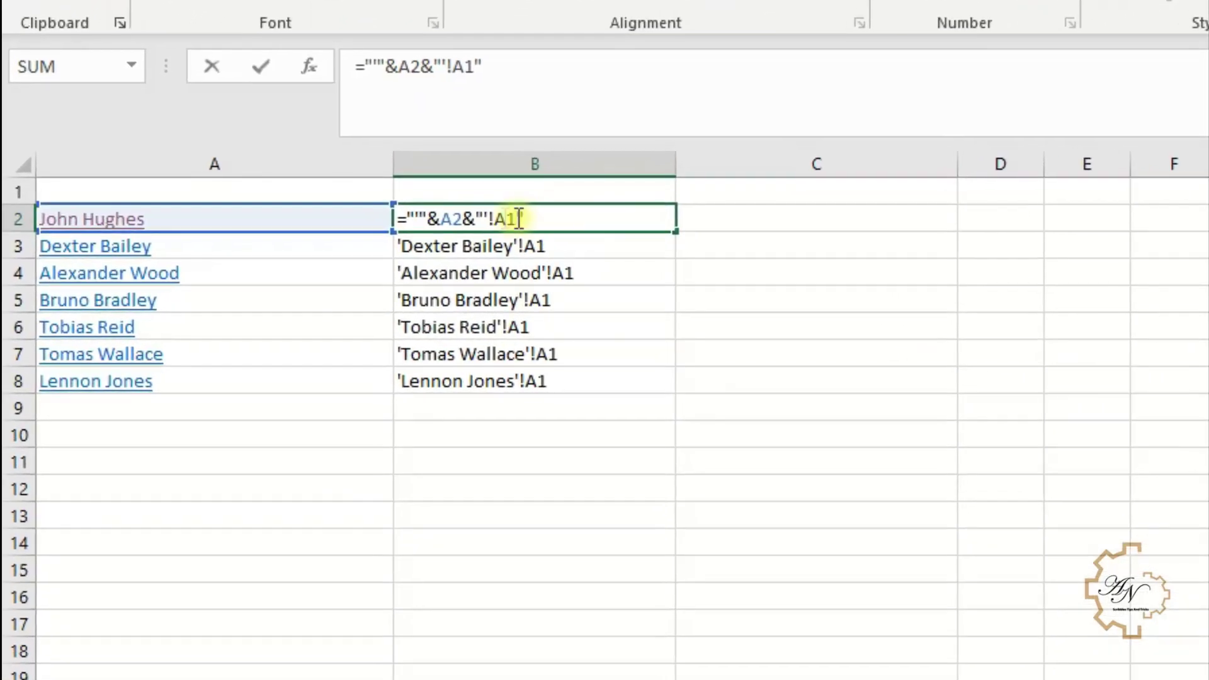
pyautogui.click(419, 241)
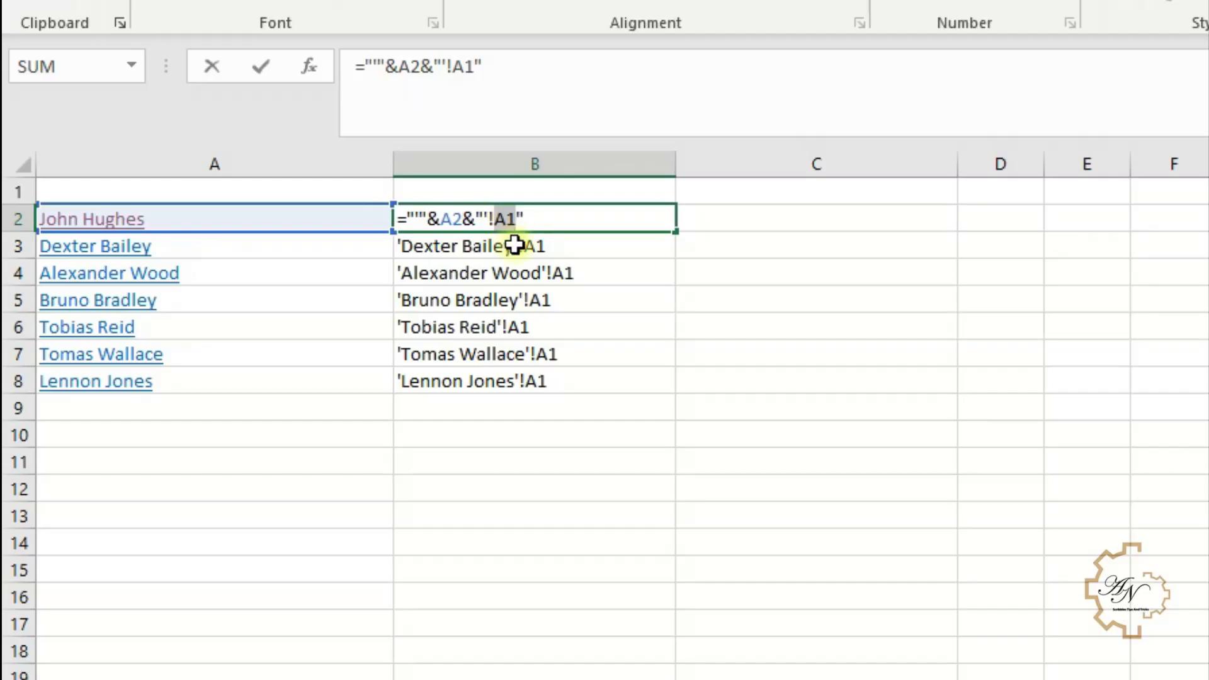
pyautogui.write('H1')
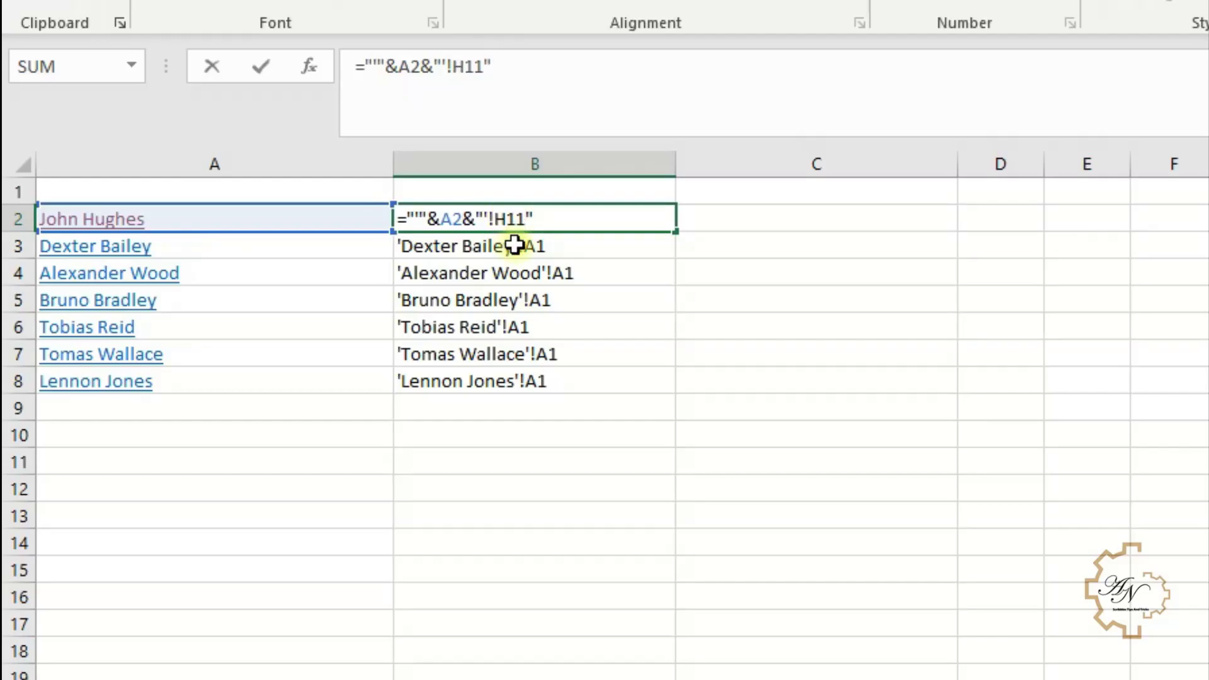
pyautogui.press('Return')
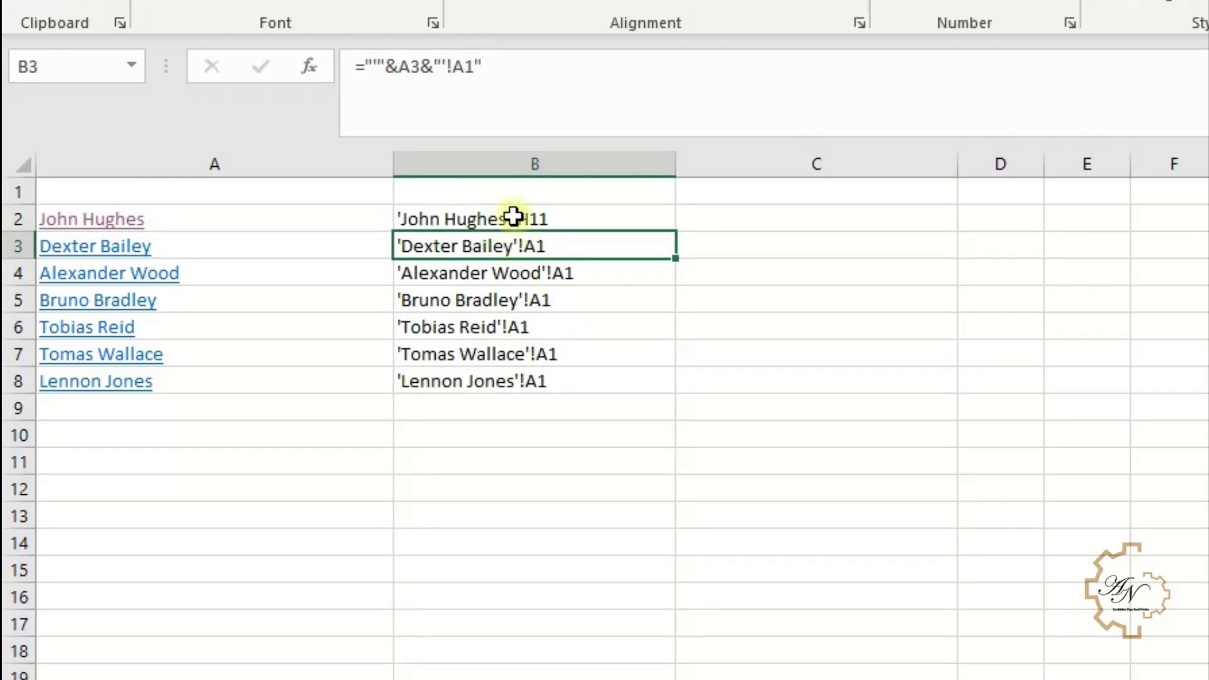
# - Wrap B2's expression in INDIRECT and fill the balance formula down to B8
pyautogui.click(513, 216)
pyautogui.click(360, 66)
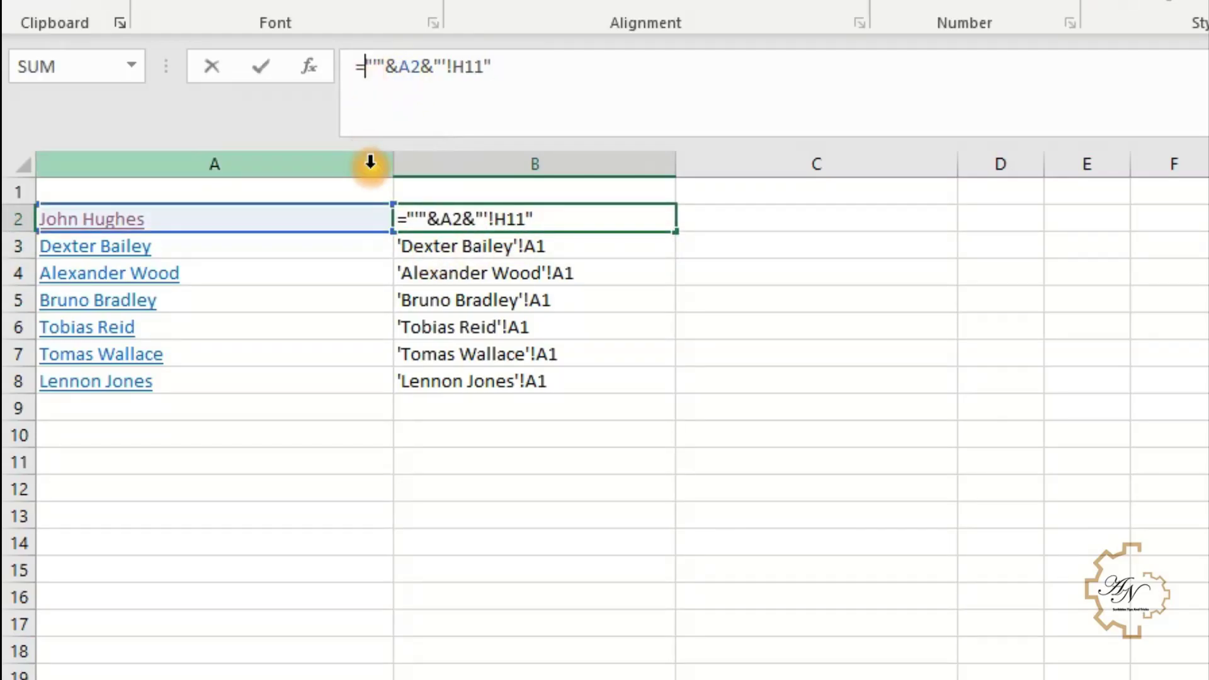
pyautogui.write('in')
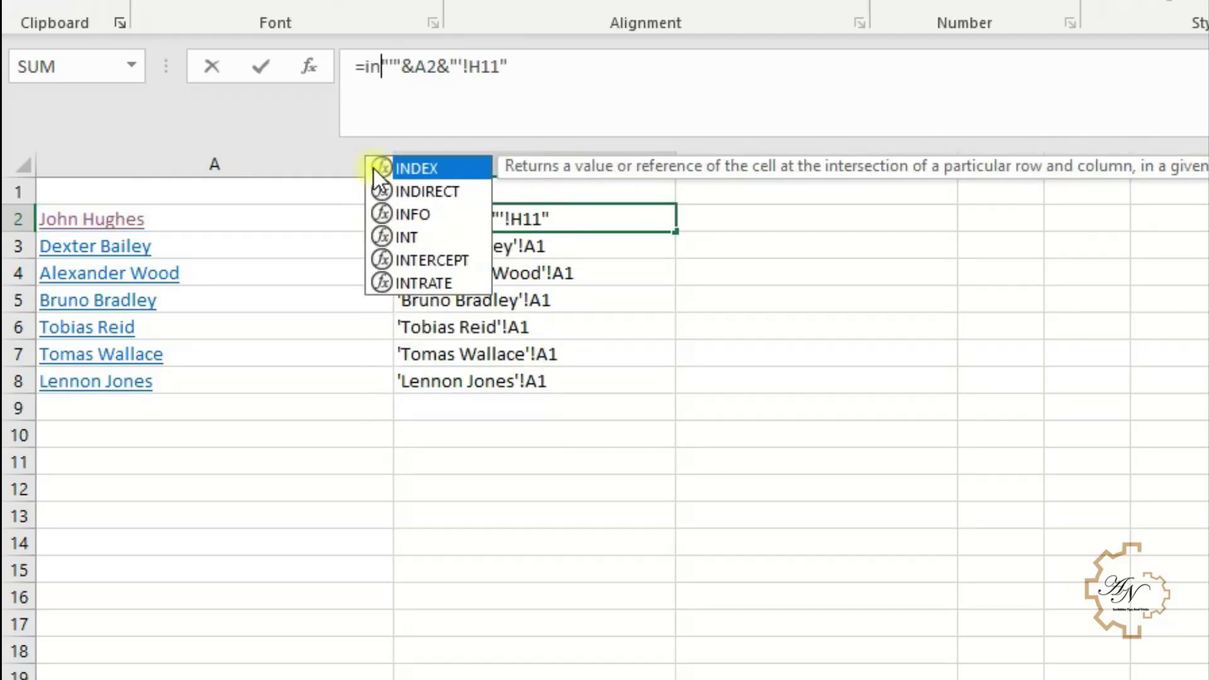
pyautogui.doubleClick(436, 189)
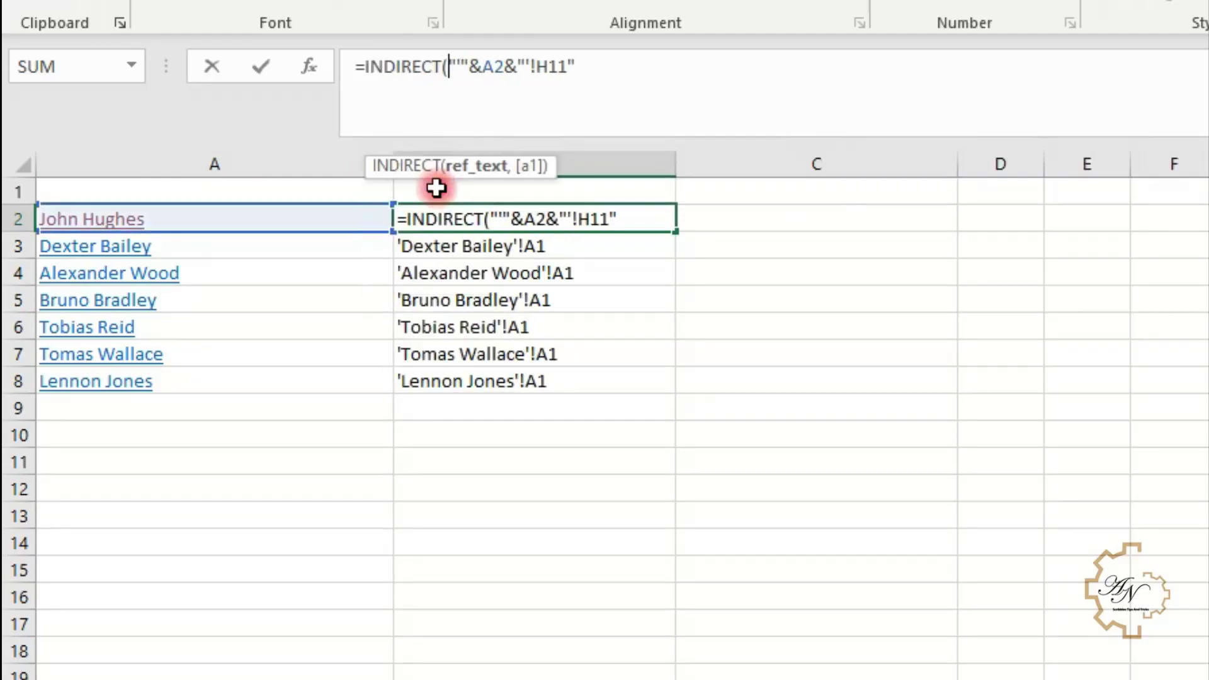
pyautogui.press('Return')
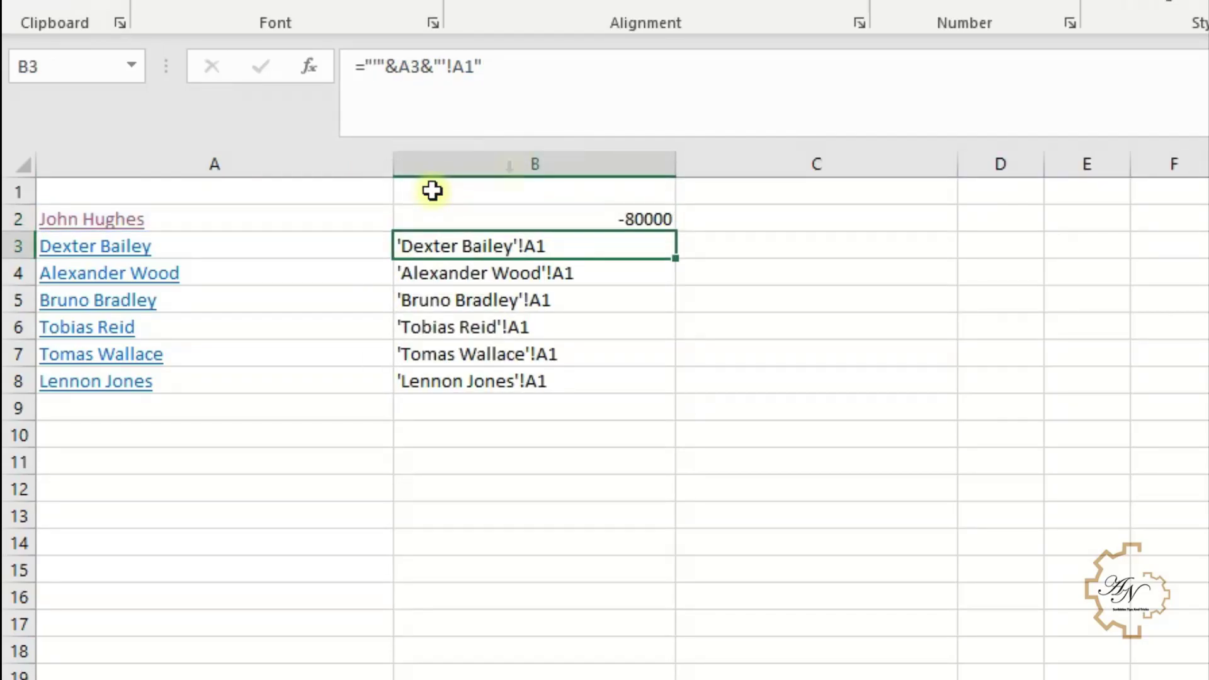
pyautogui.click(580, 219)
pyautogui.moveTo(675, 233); pyautogui.dragTo(658, 401)
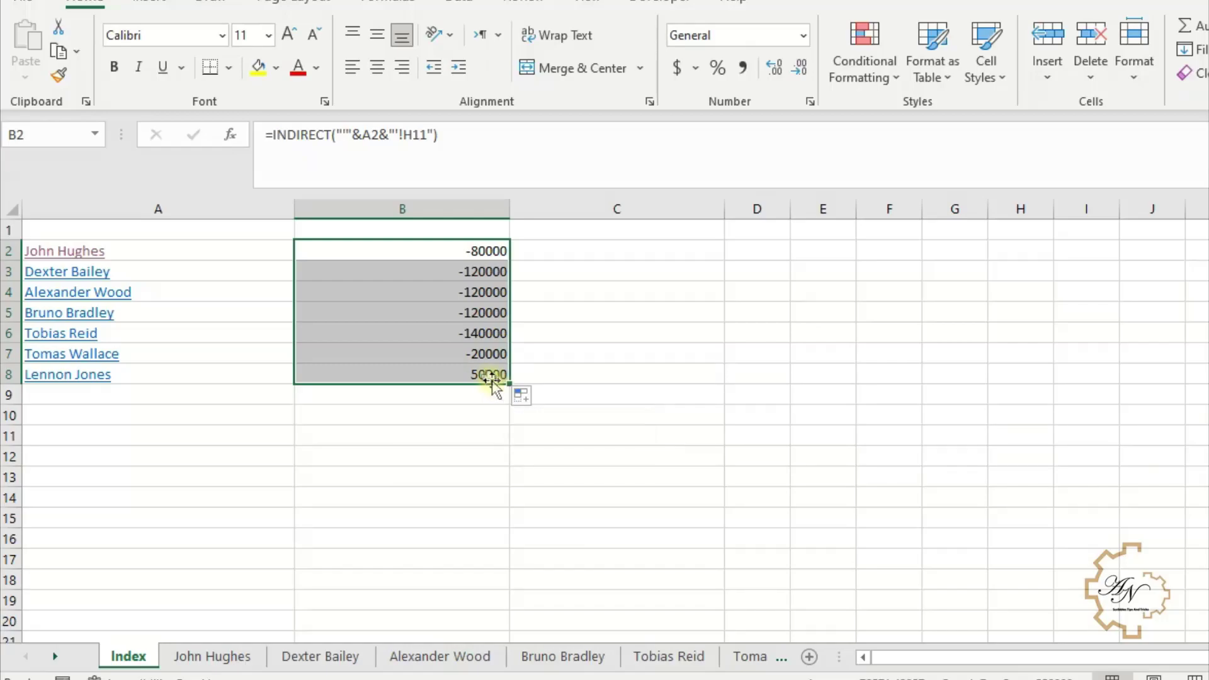
# - Apply Comma Style to the balances and remove both decimal places
pyautogui.click(741, 75)
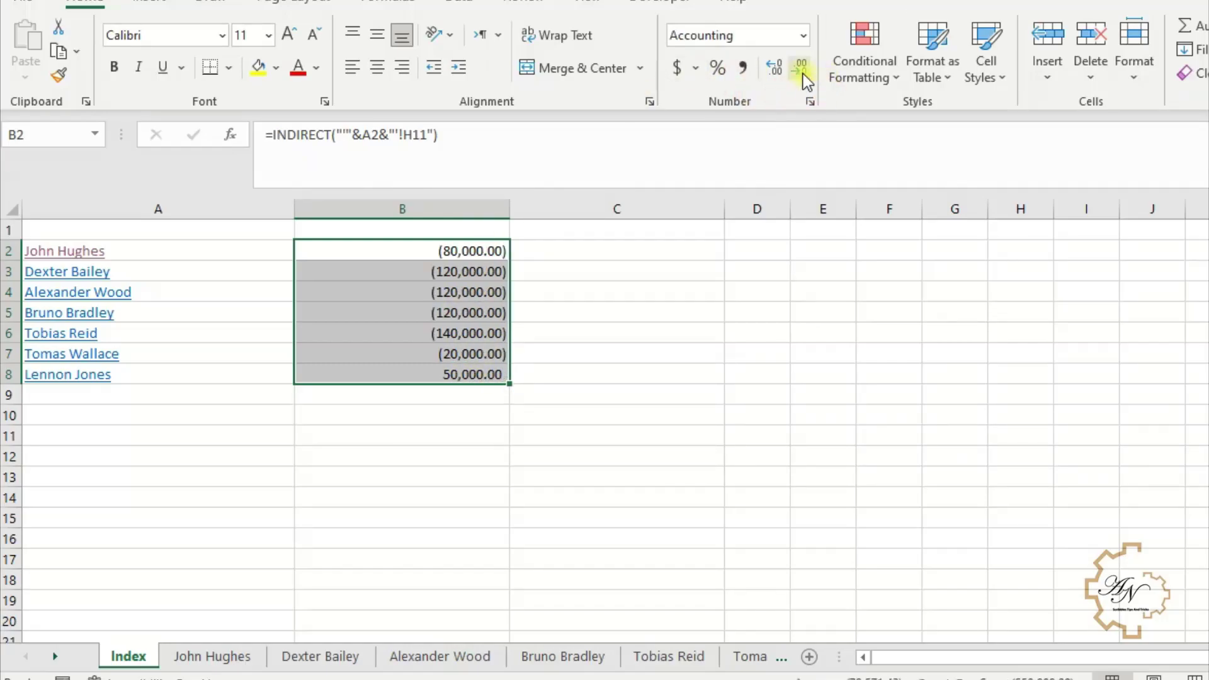
pyautogui.click(801, 70)
pyautogui.click(801, 70)
pyautogui.click(221, 235)
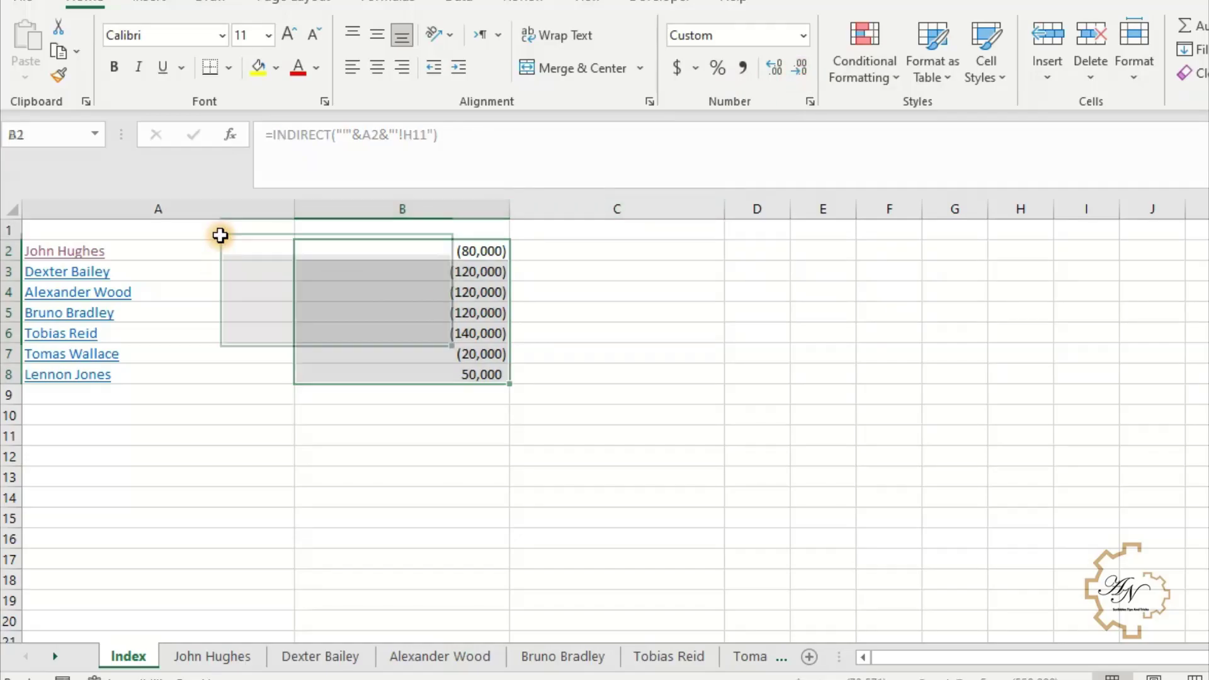
# - Enter the headers 'Account name' in A1 and 'Balance (Dr)/Cr' in B1
pyautogui.doubleClick(222, 238)
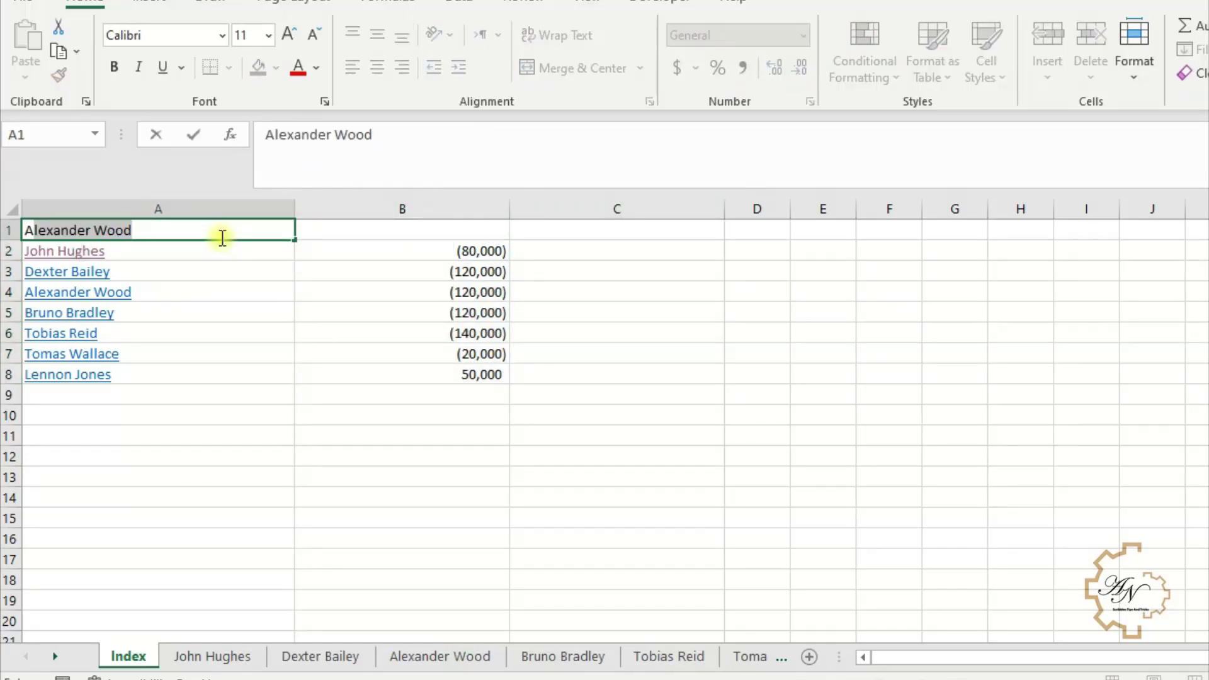
pyautogui.press('BackSpace')
pyautogui.press('BackSpace')
pyautogui.press('BackSpace')
pyautogui.press('BackSpace')
pyautogui.press('BackSpace')
pyautogui.press('BackSpace')
pyautogui.press('BackSpace')
pyautogui.press('BackSpace')
pyautogui.press('BackSpace')
pyautogui.press('BackSpace')
pyautogui.press('BackSpace')
pyautogui.press('BackSpace')
pyautogui.press('BackSpace')
pyautogui.press('BackSpace')
pyautogui.write('Acc')
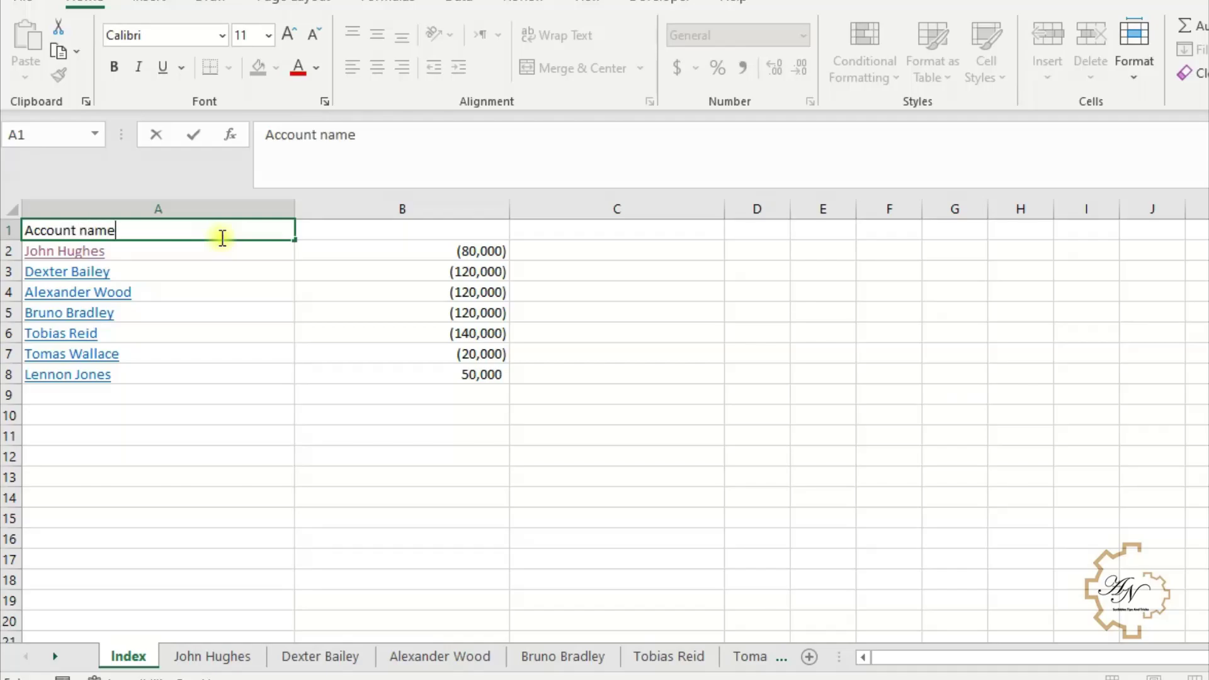
pyautogui.write('ount name')
pyautogui.click(405, 228)
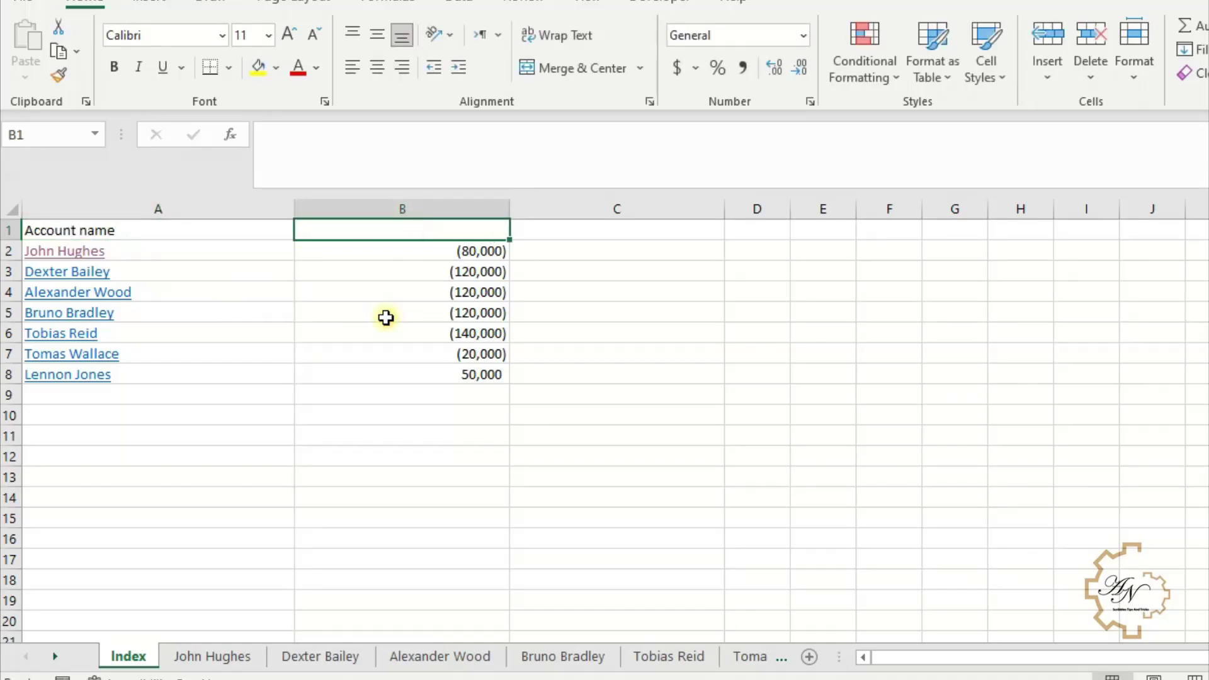
pyautogui.write('Balance')
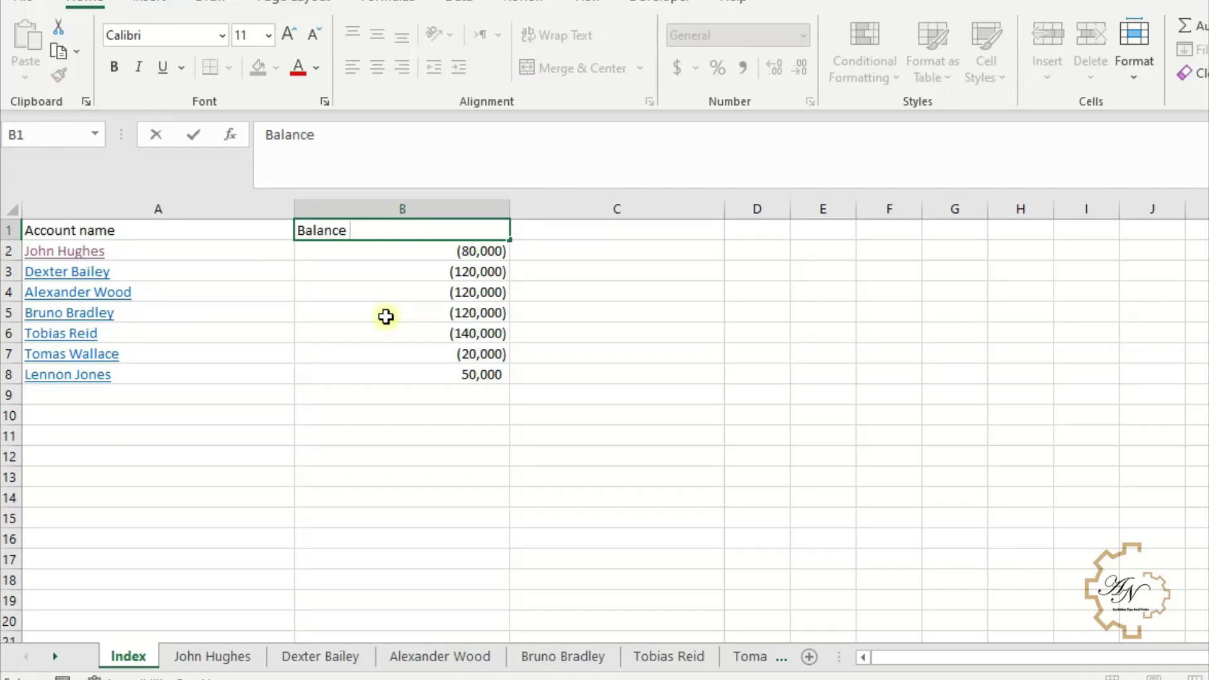
pyautogui.write(' (Dr)/Cr')
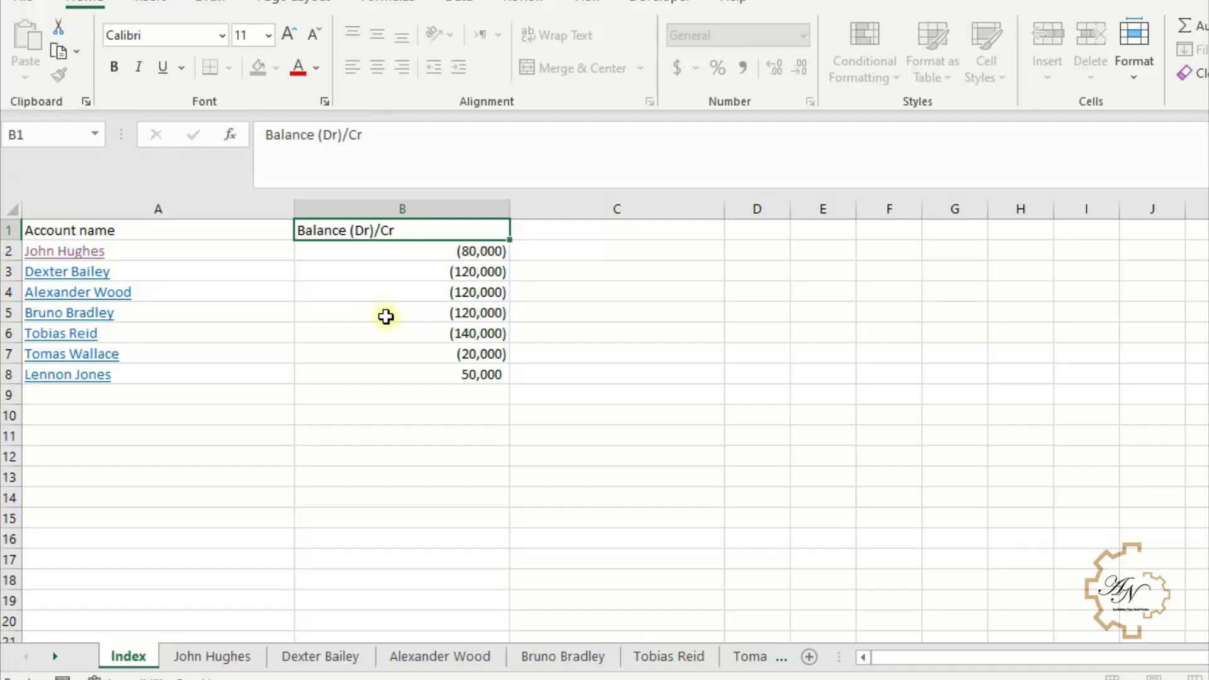
pyautogui.press('Return')
# - Increase the A1:B1 header font size three times and centre the headers
pyautogui.moveTo(240, 228); pyautogui.dragTo(353, 232)
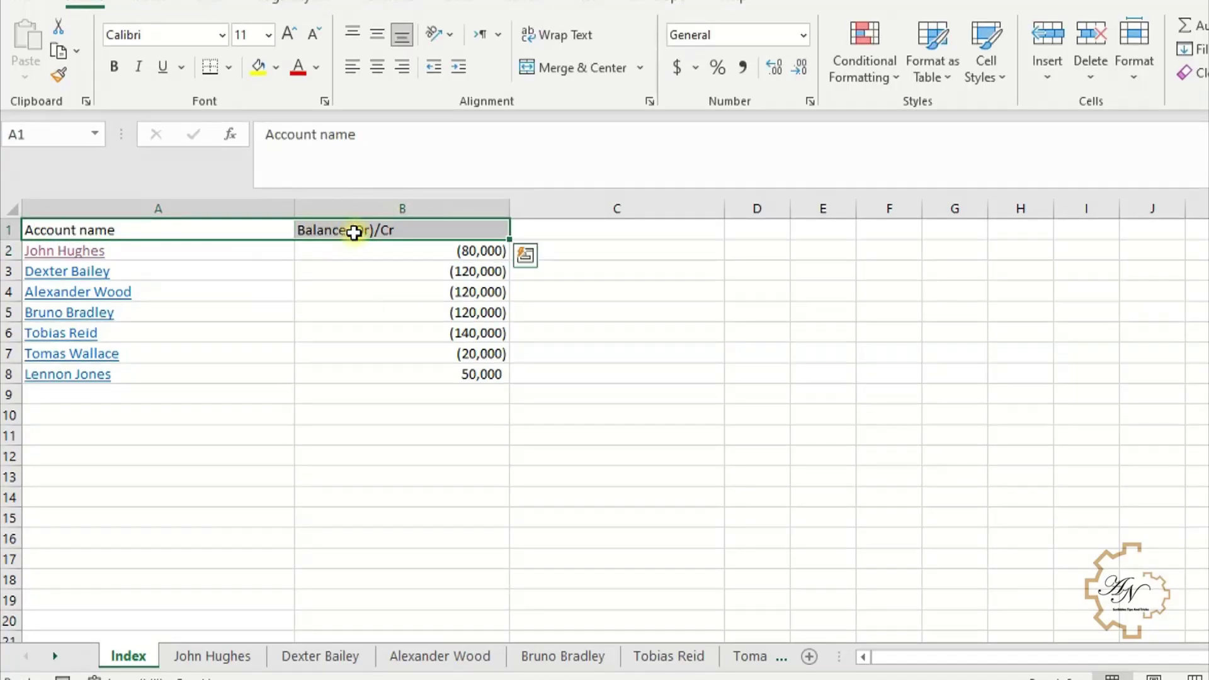
pyautogui.click(294, 39)
pyautogui.click(295, 39)
pyautogui.click(294, 39)
pyautogui.click(295, 39)
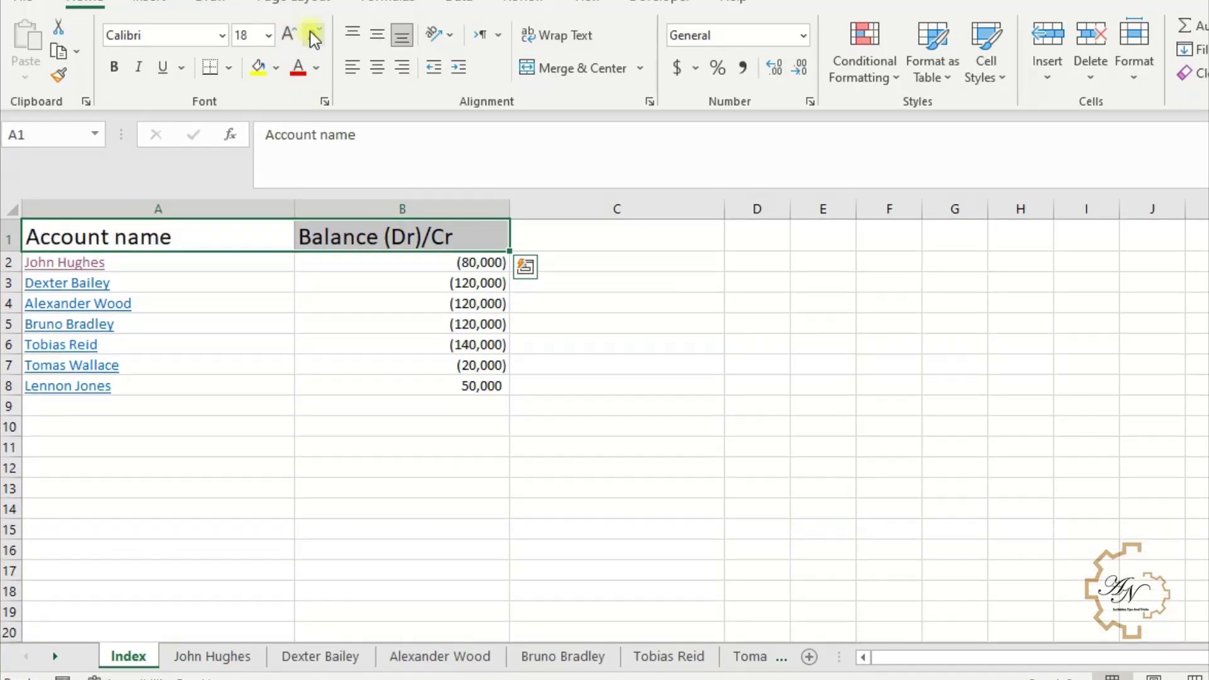
pyautogui.click(377, 67)
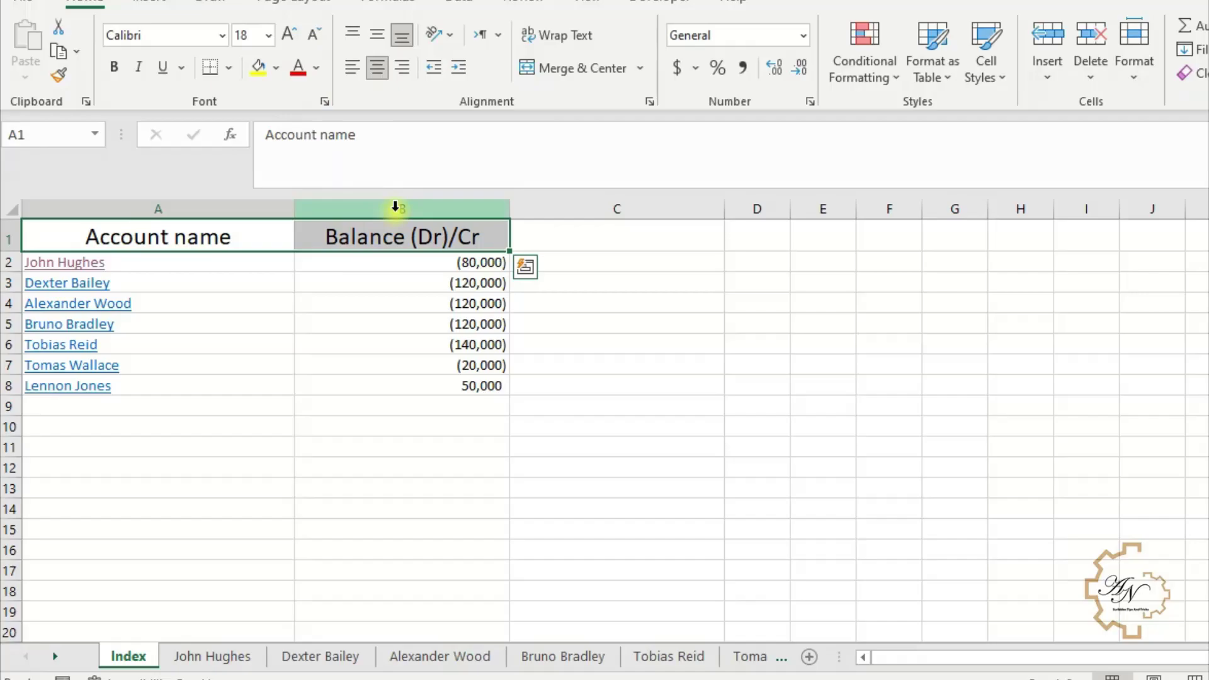
# - Increase the font size across columns A and B for names and balances
pyautogui.moveTo(396, 207); pyautogui.dragTo(210, 209)
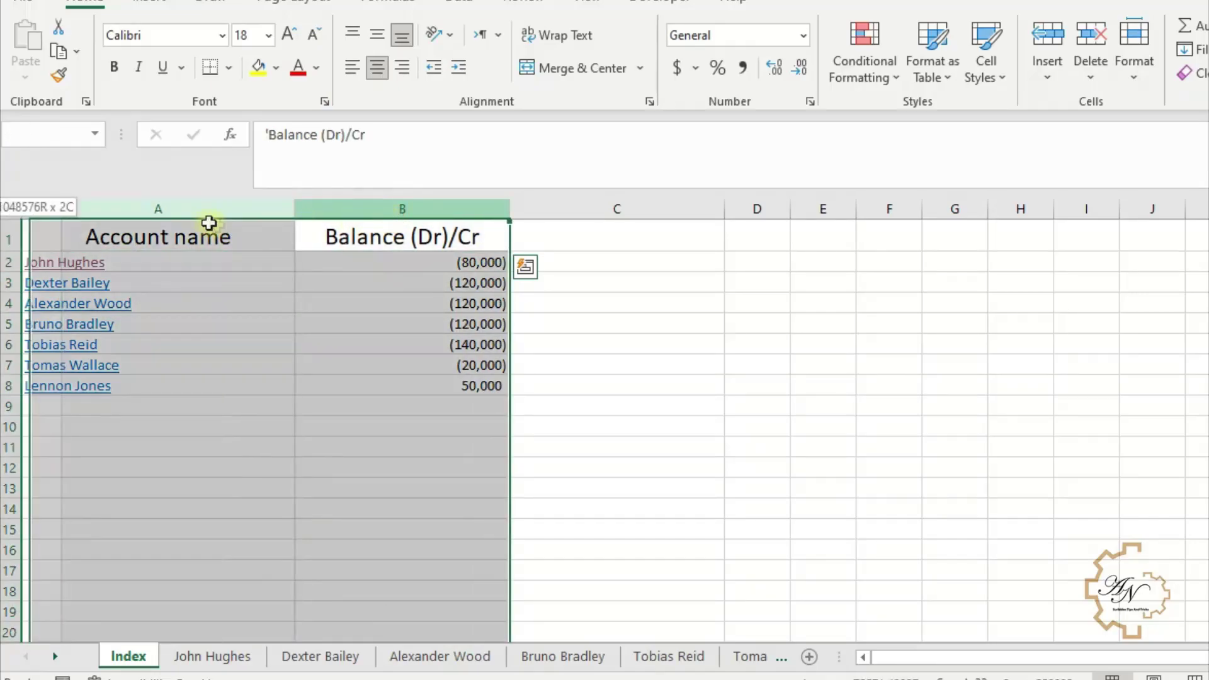
pyautogui.click(289, 40)
pyautogui.click(351, 306)
pyautogui.click(362, 276)
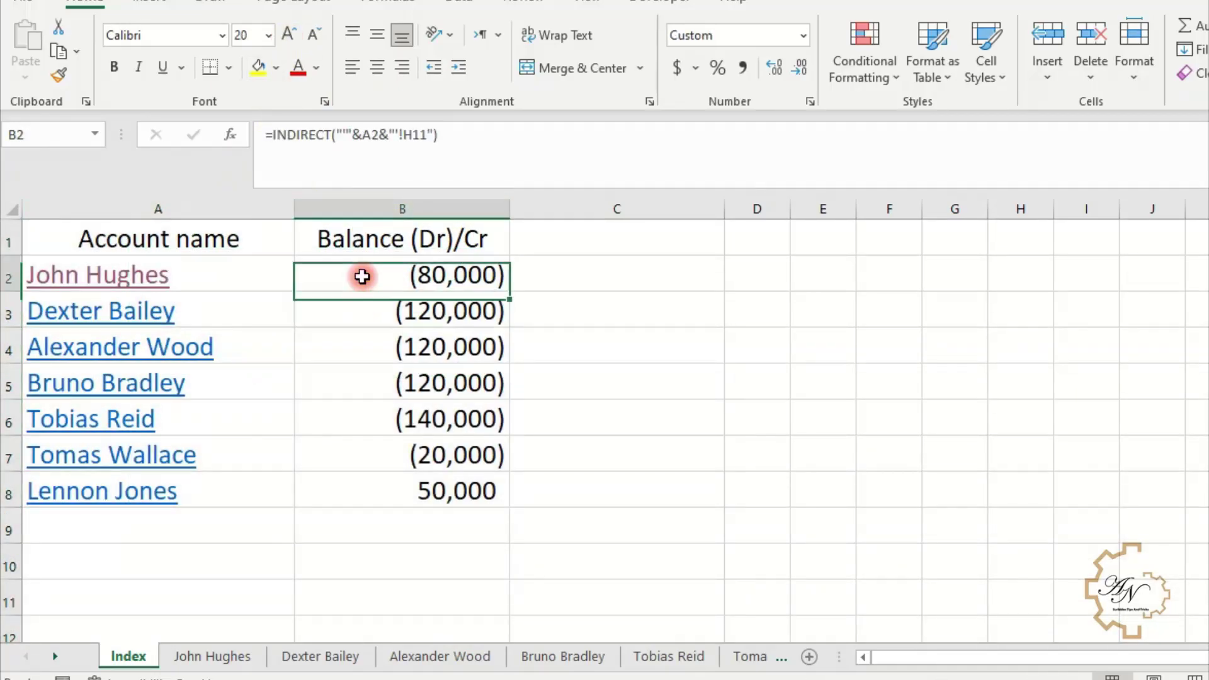
pyautogui.click(135, 310)
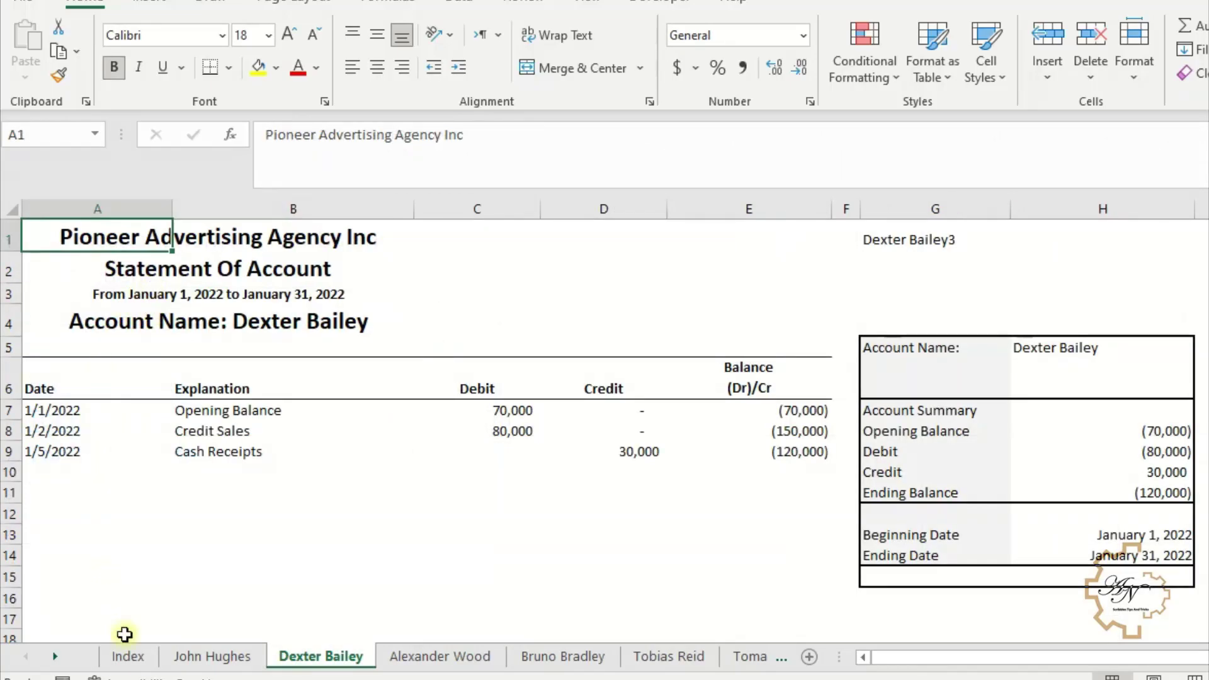
pyautogui.click(128, 656)
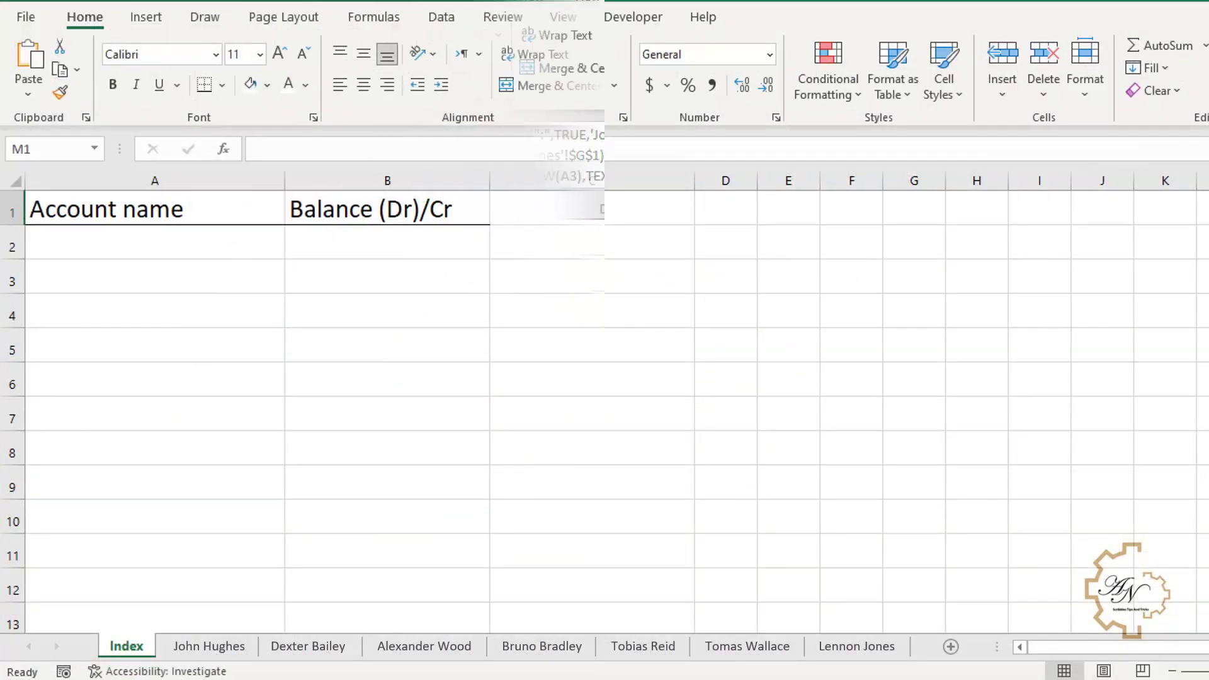